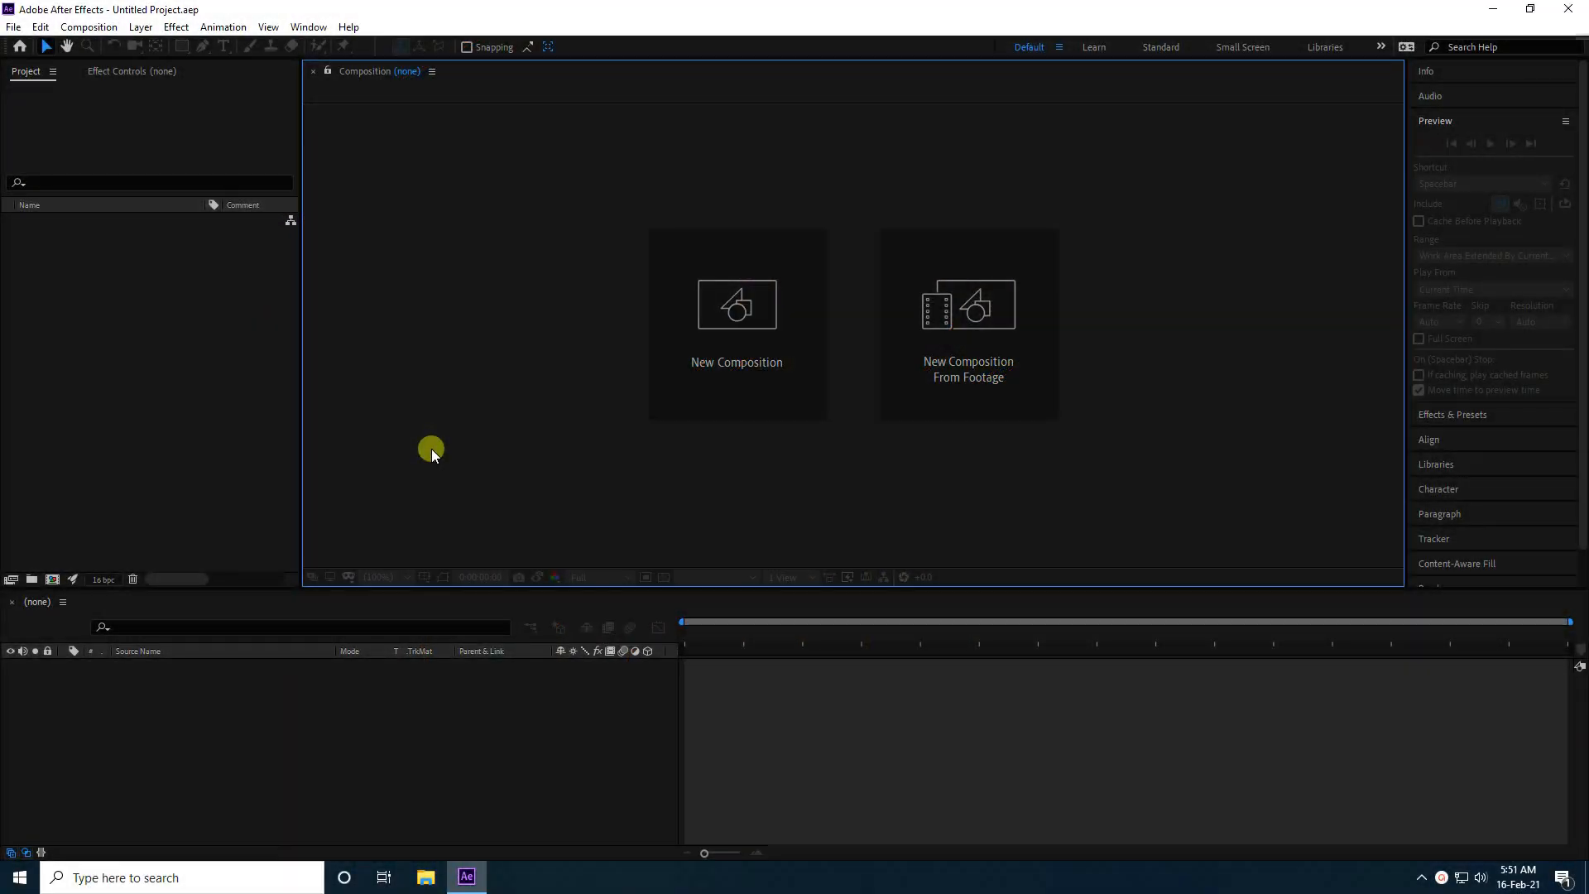
# - Create a composition named 3D TEXT using the HDTV 1080 29.97 preset
pyautogui.click(742, 364)
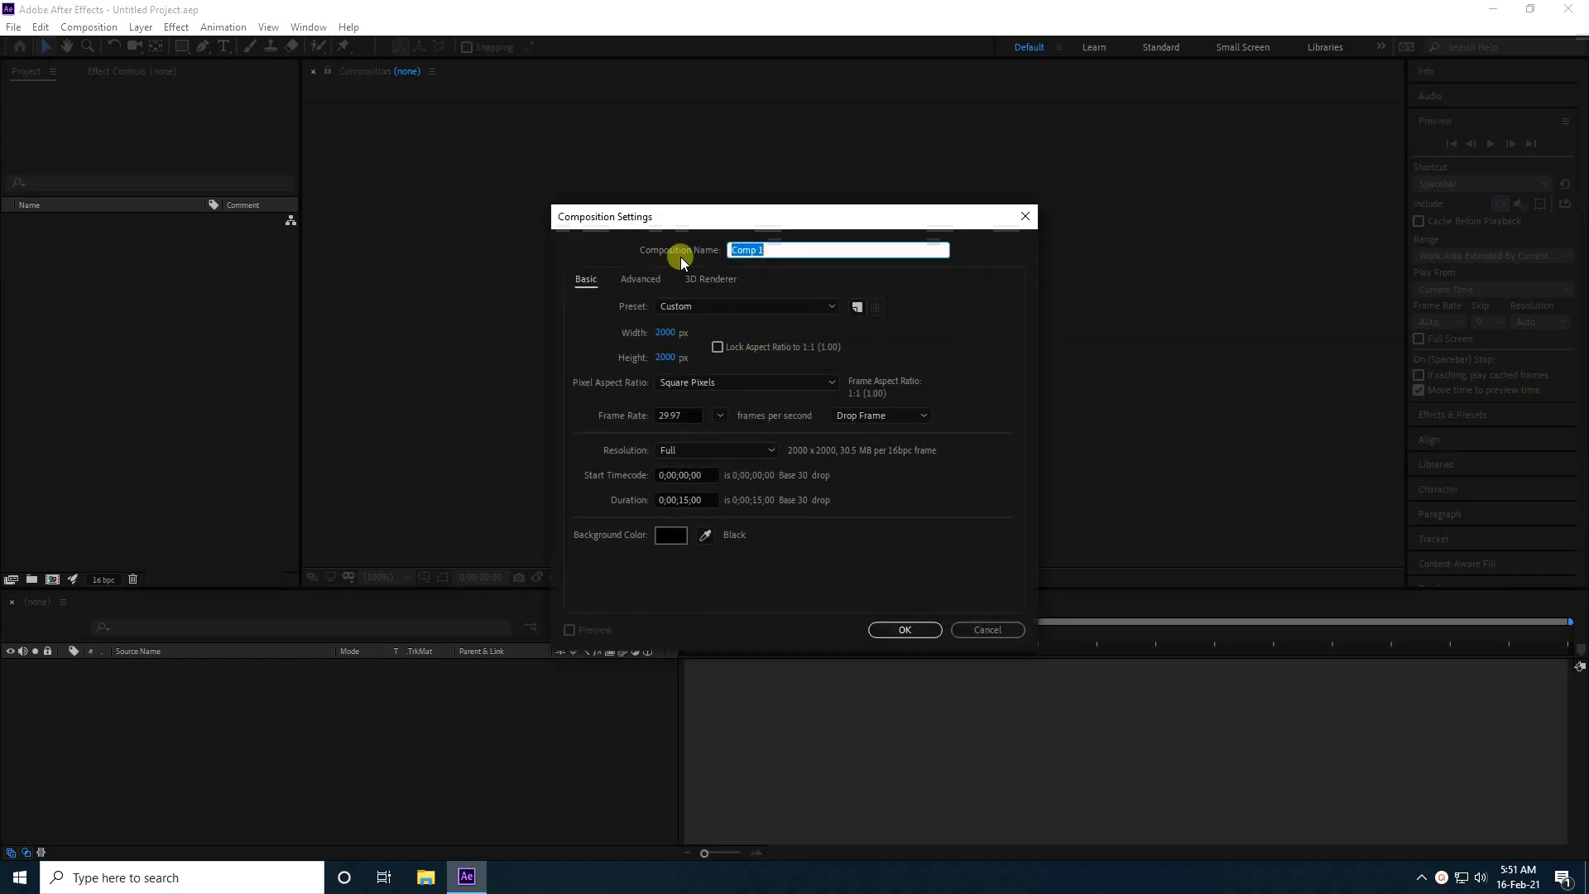
pyautogui.click(675, 306)
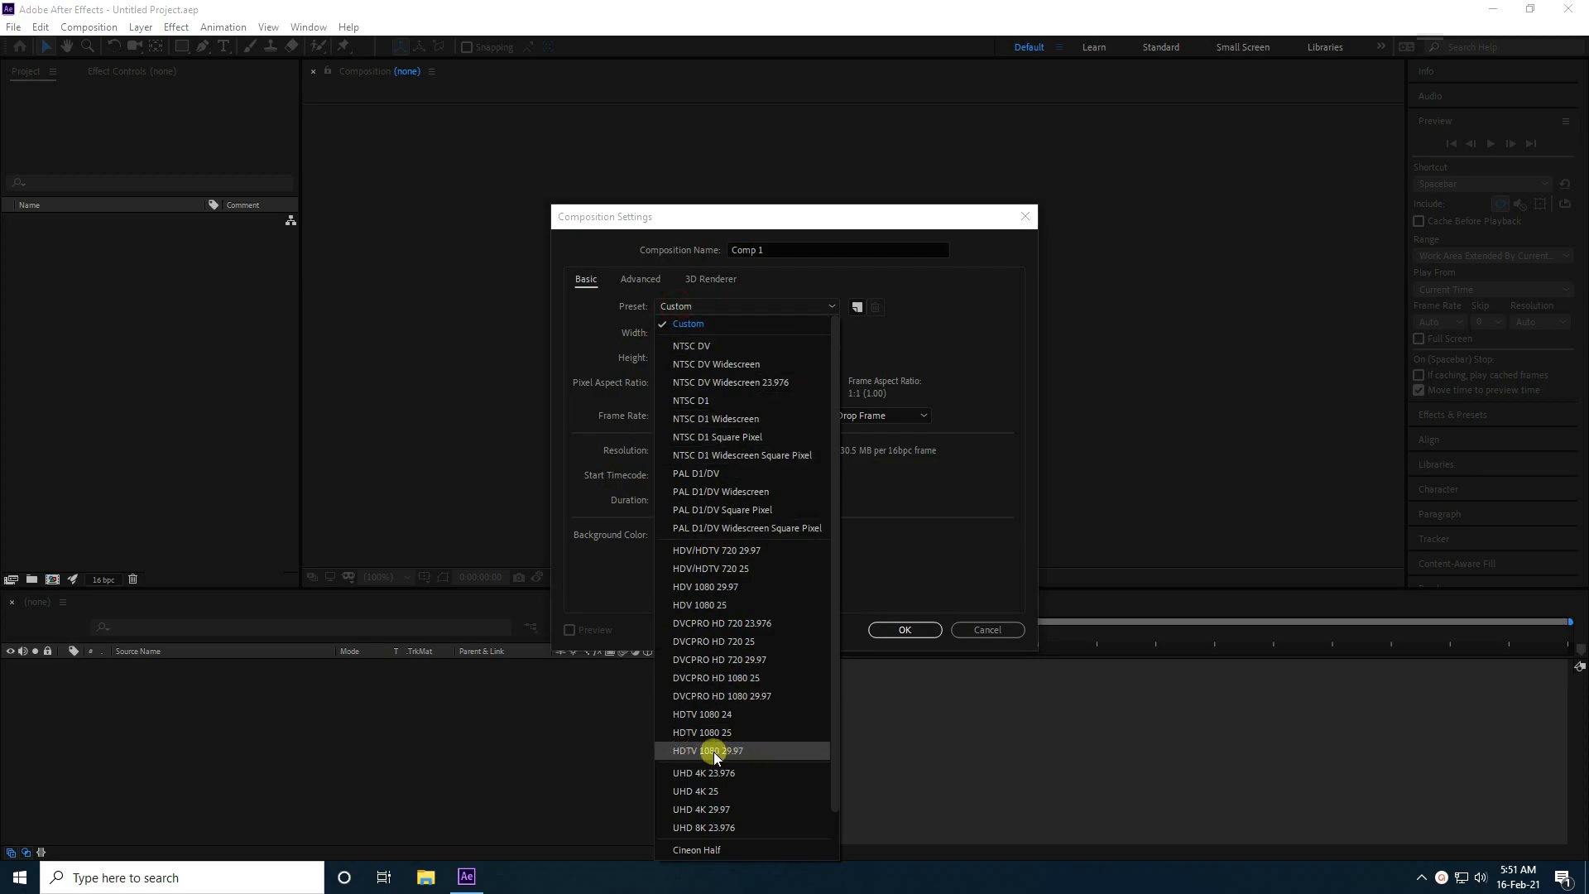
pyautogui.click(761, 752)
pyautogui.click(785, 251)
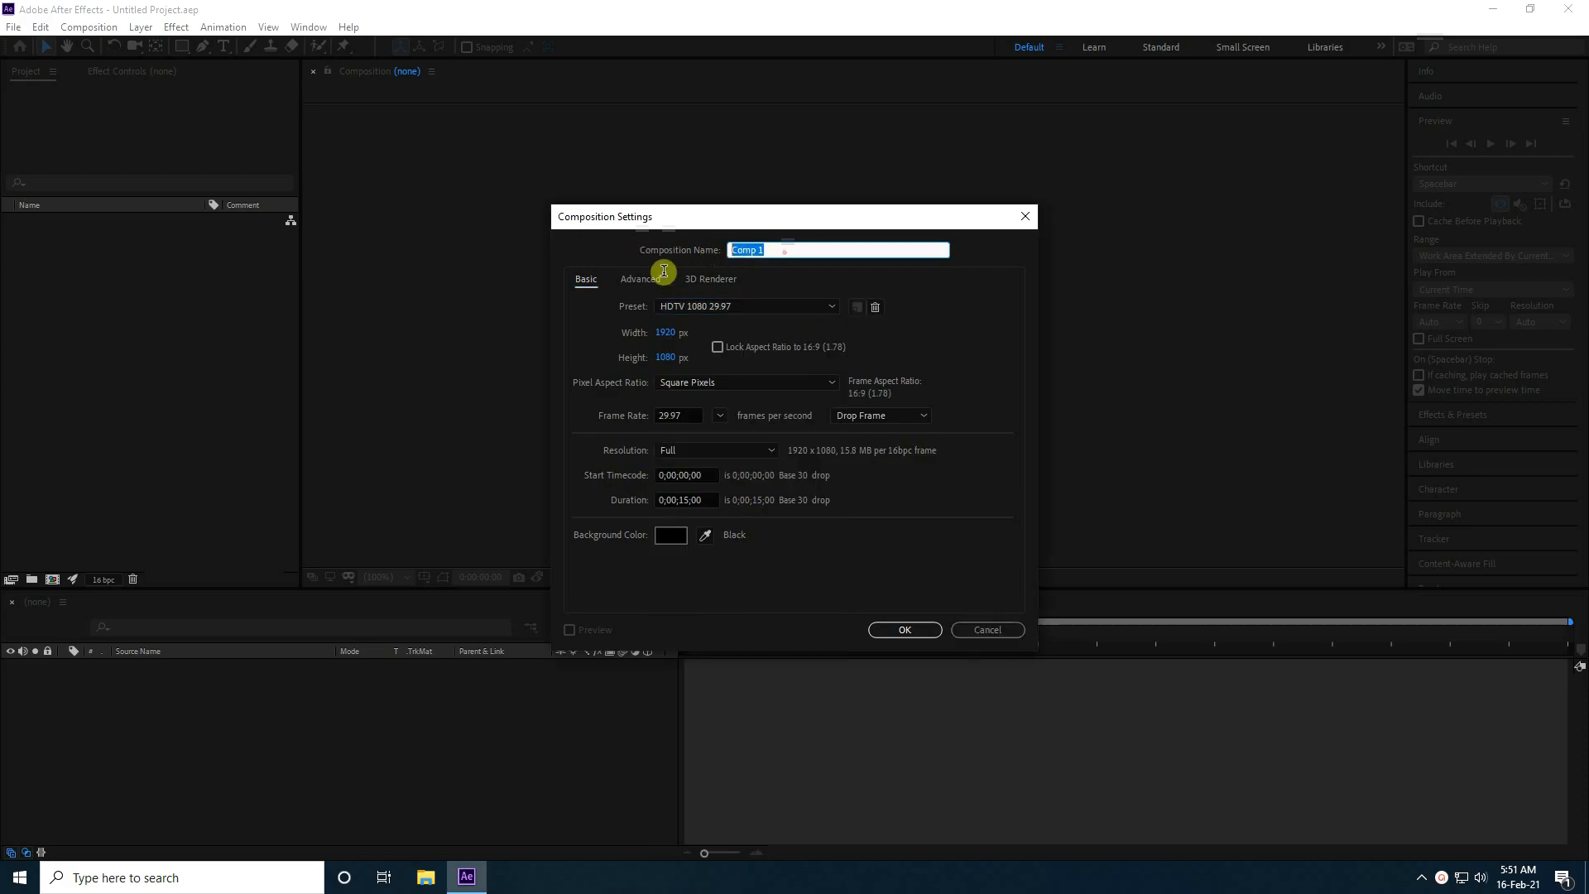
pyautogui.write('3D TEXT')
pyautogui.click(902, 631)
# - Add a text layer containing the letter M to the 3D TEXT composition
pyautogui.rightClick(261, 751)
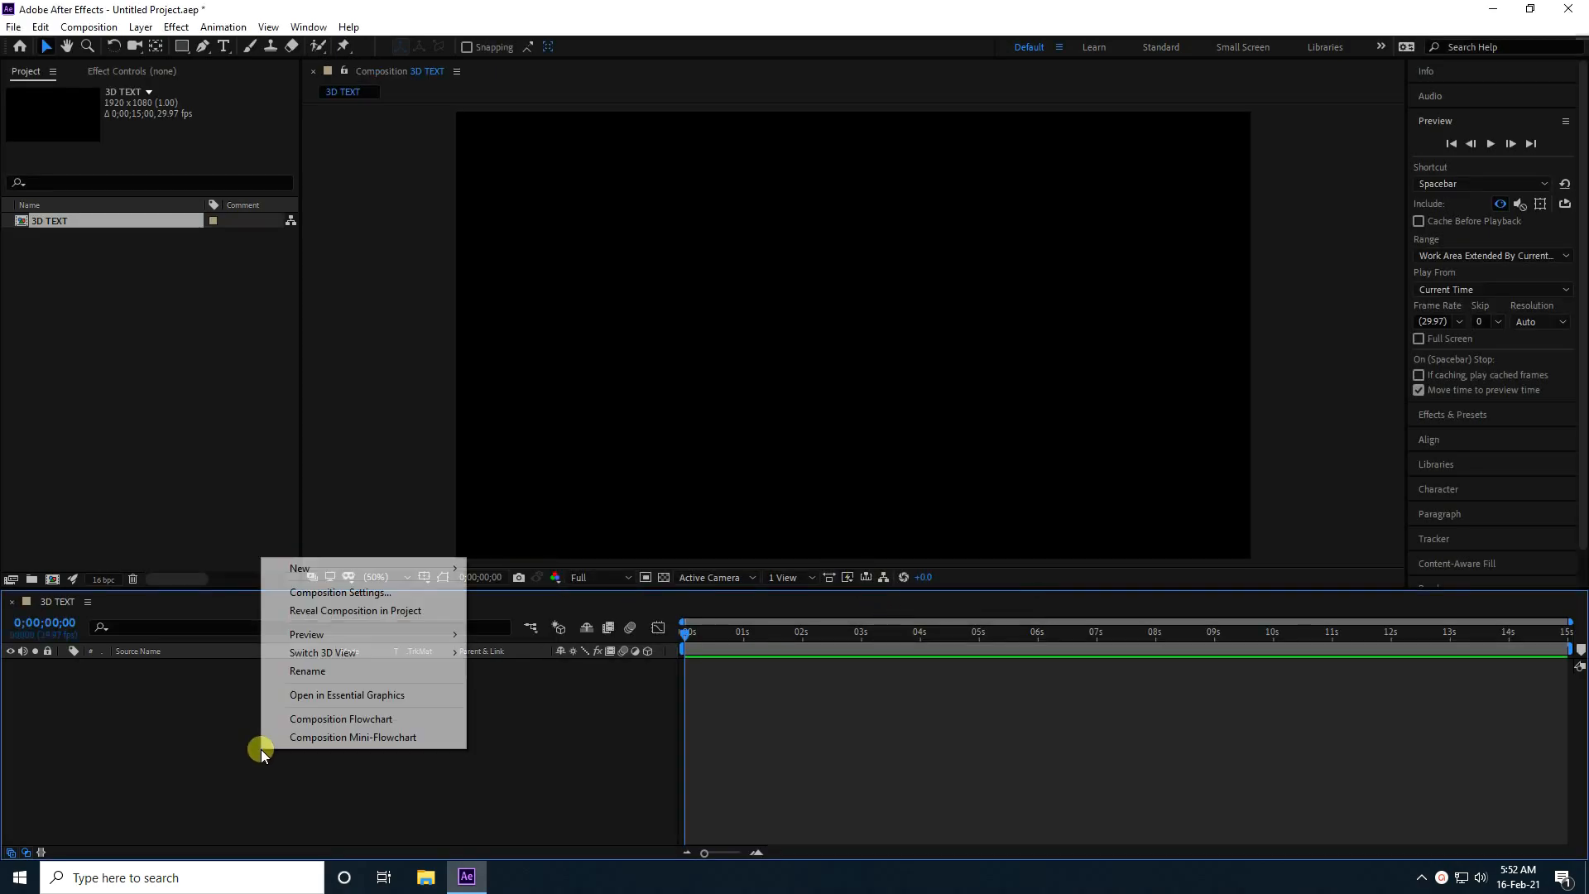
pyautogui.moveTo(302, 567)
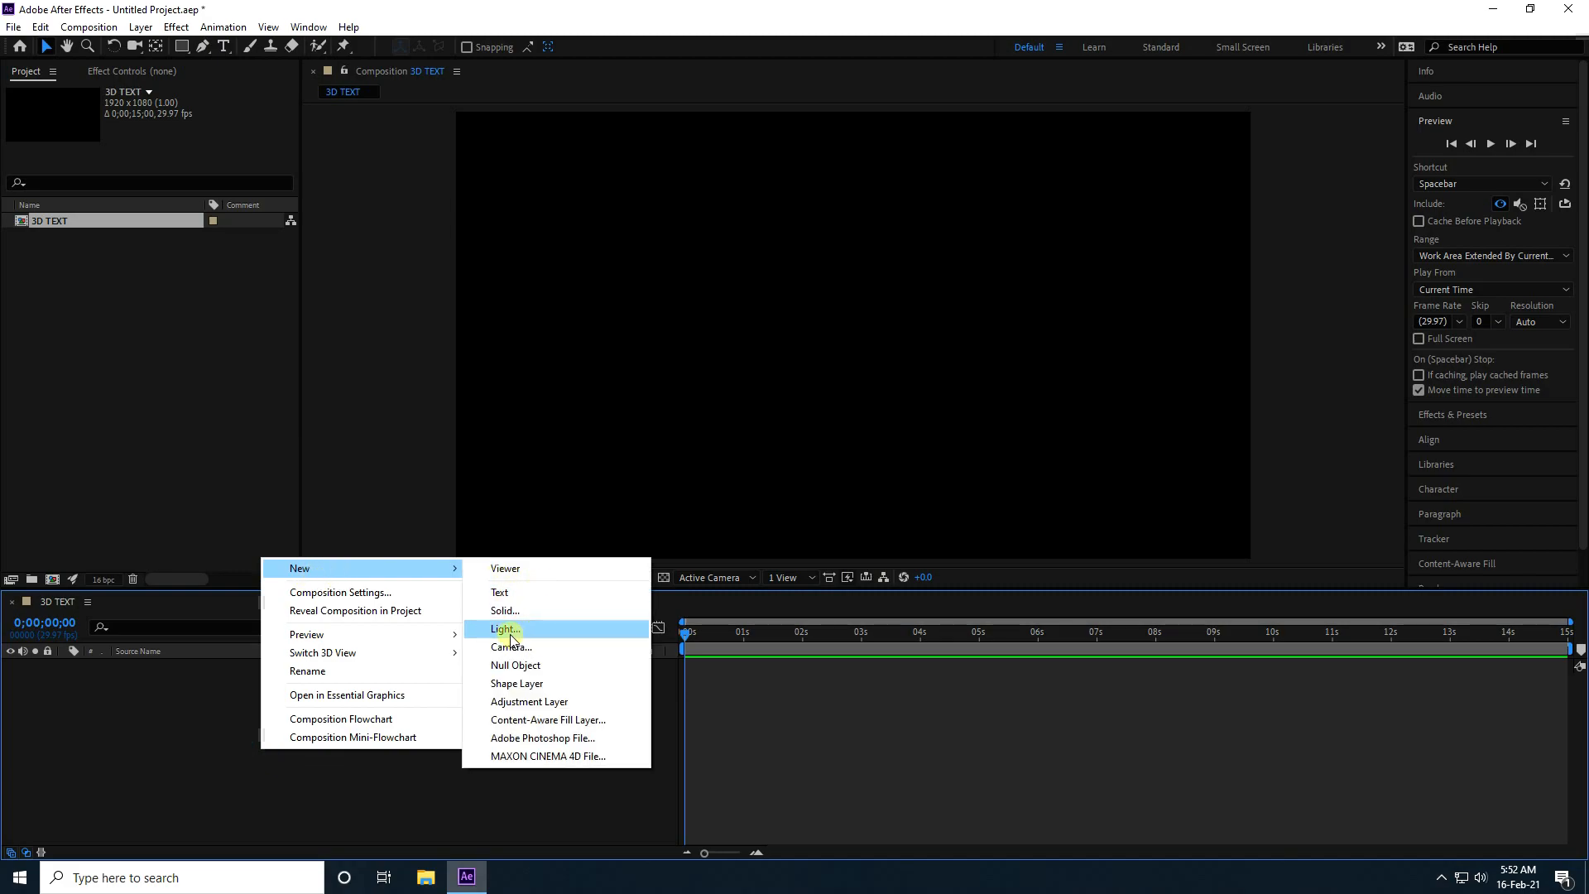
pyautogui.click(499, 593)
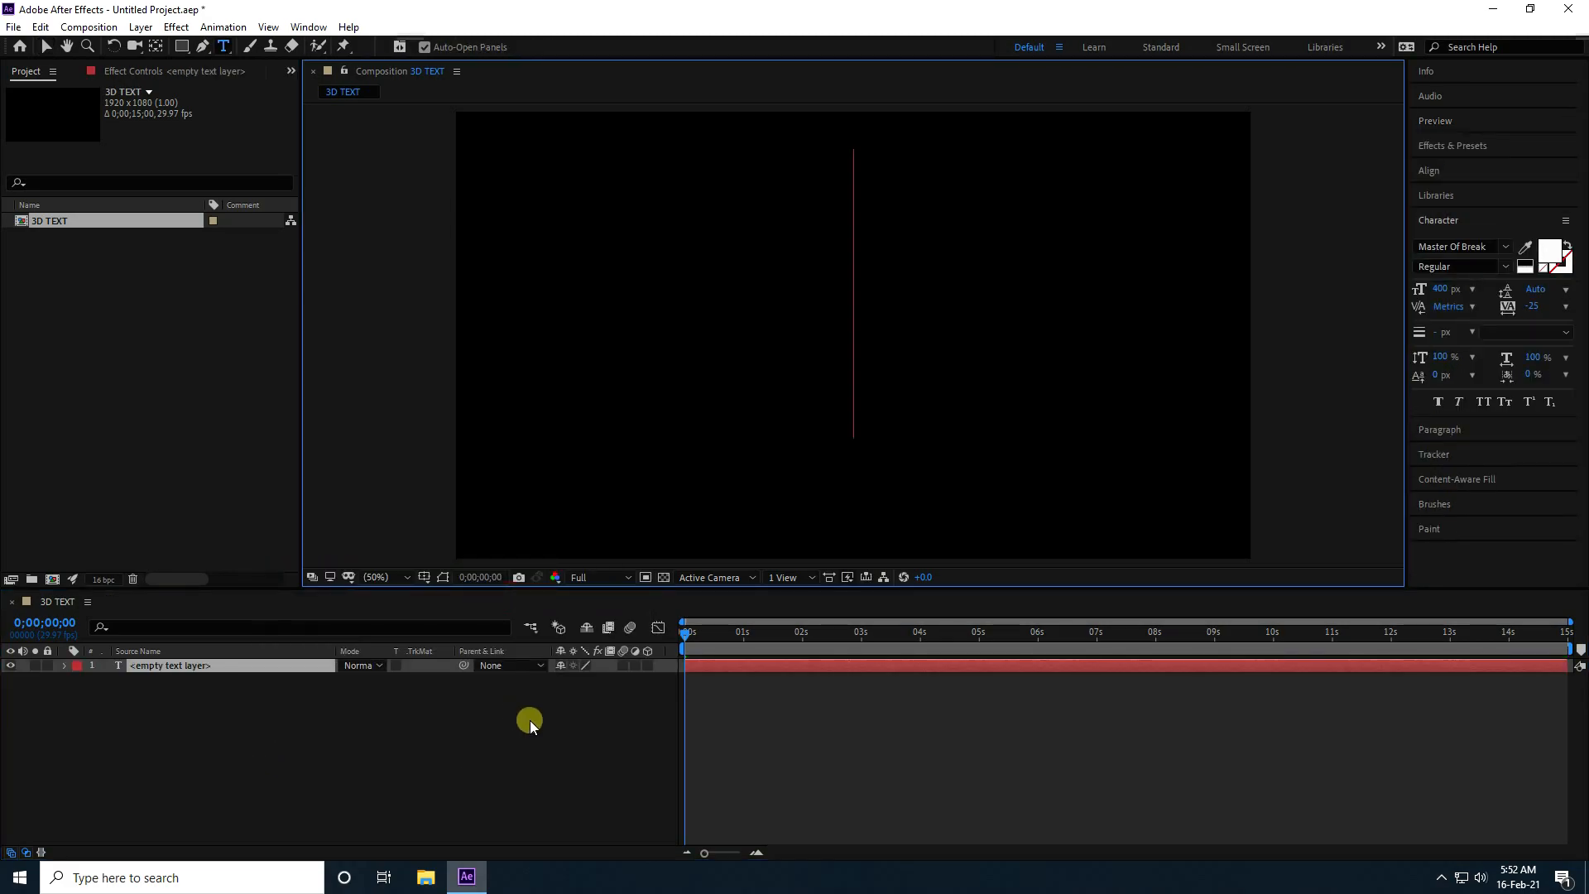
pyautogui.write('M')
pyautogui.click(46, 46)
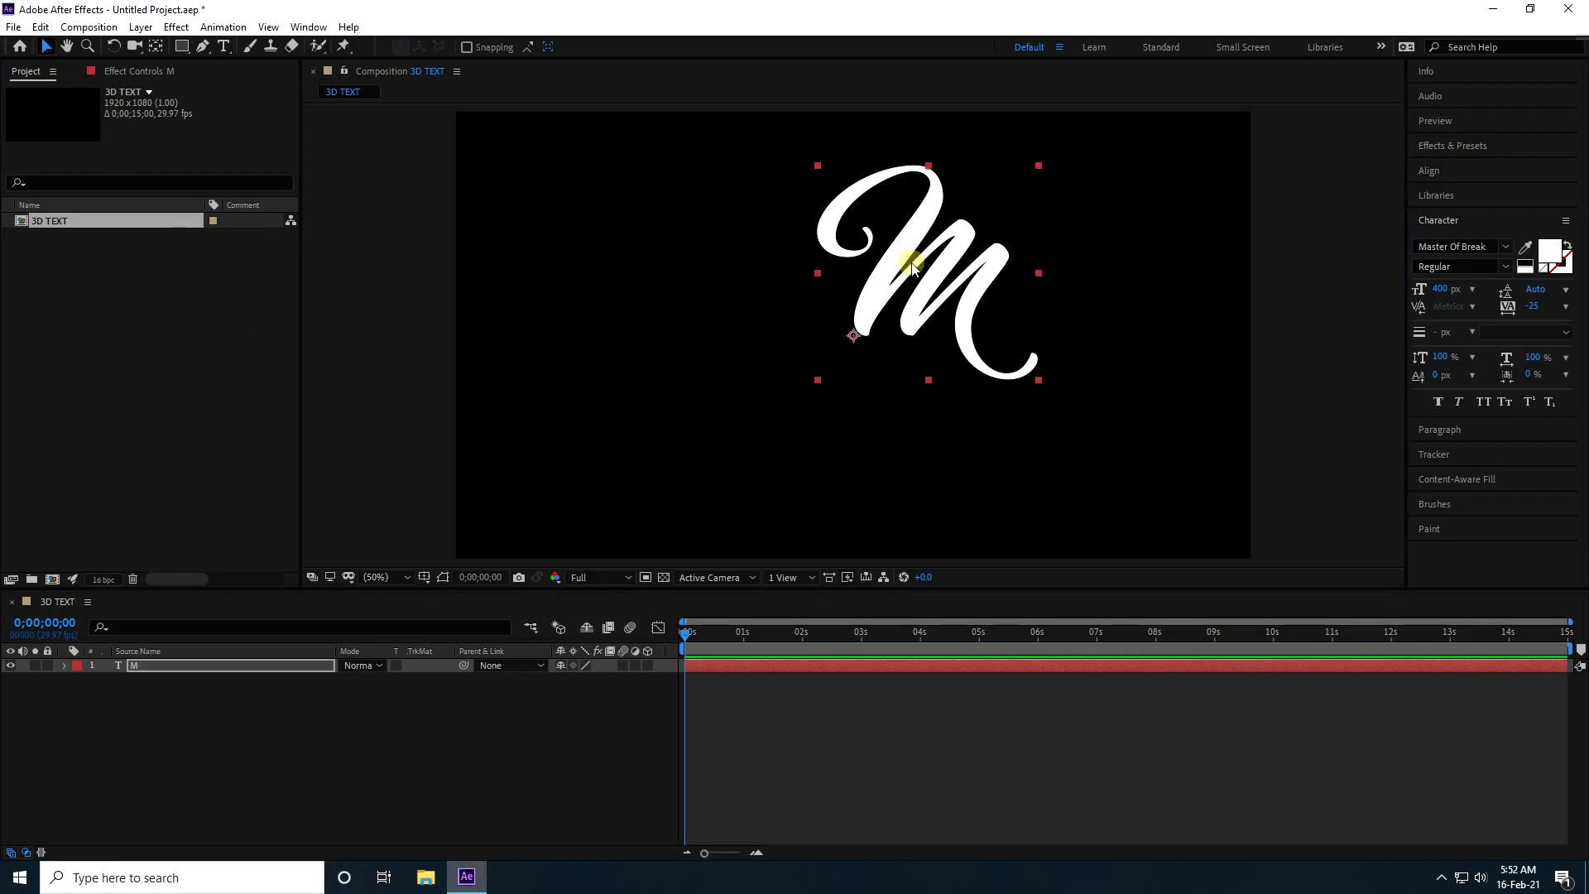
# - Center the M layer's anchor point and align the layer horizontally and vertically to the middle of the composition
pyautogui.hotkey('ctrl', 'alt', 'Home')
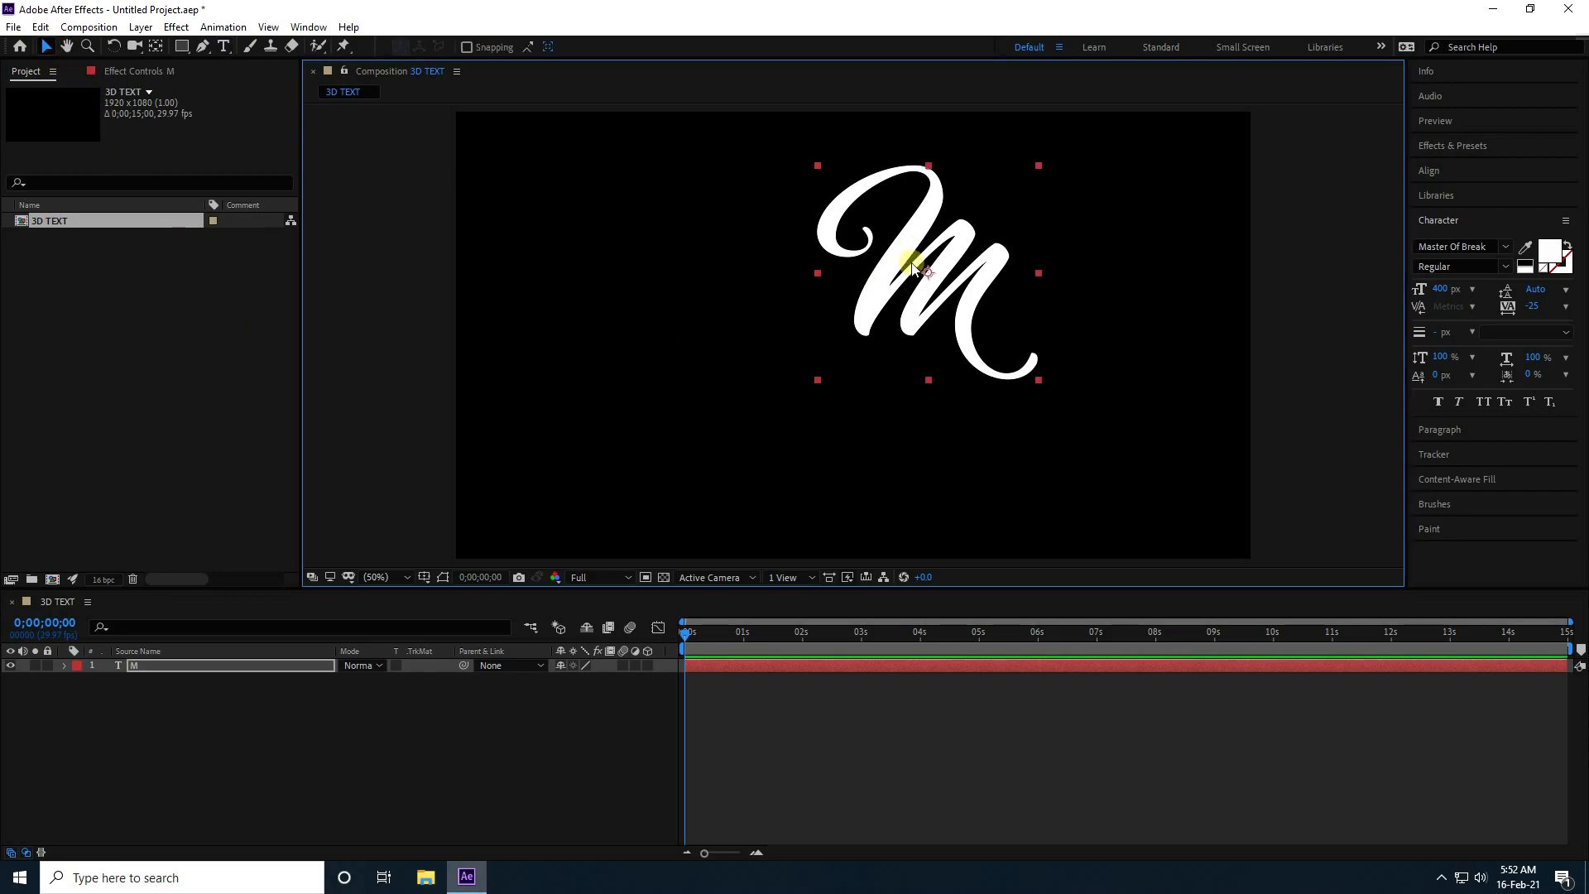
pyautogui.click(1429, 171)
pyautogui.click(1451, 213)
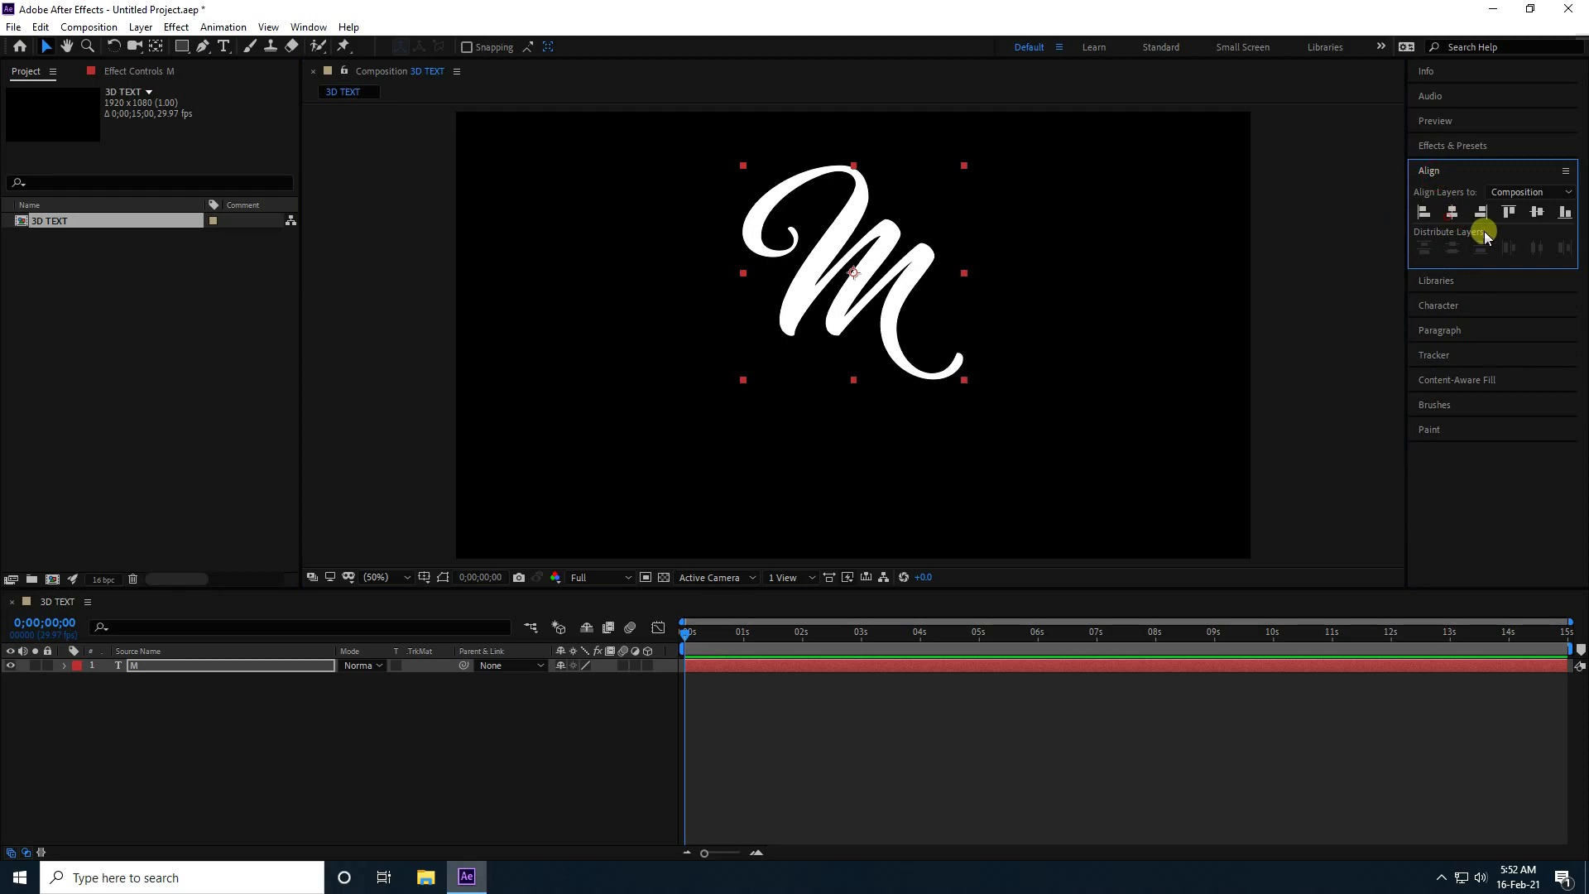
pyautogui.click(1538, 212)
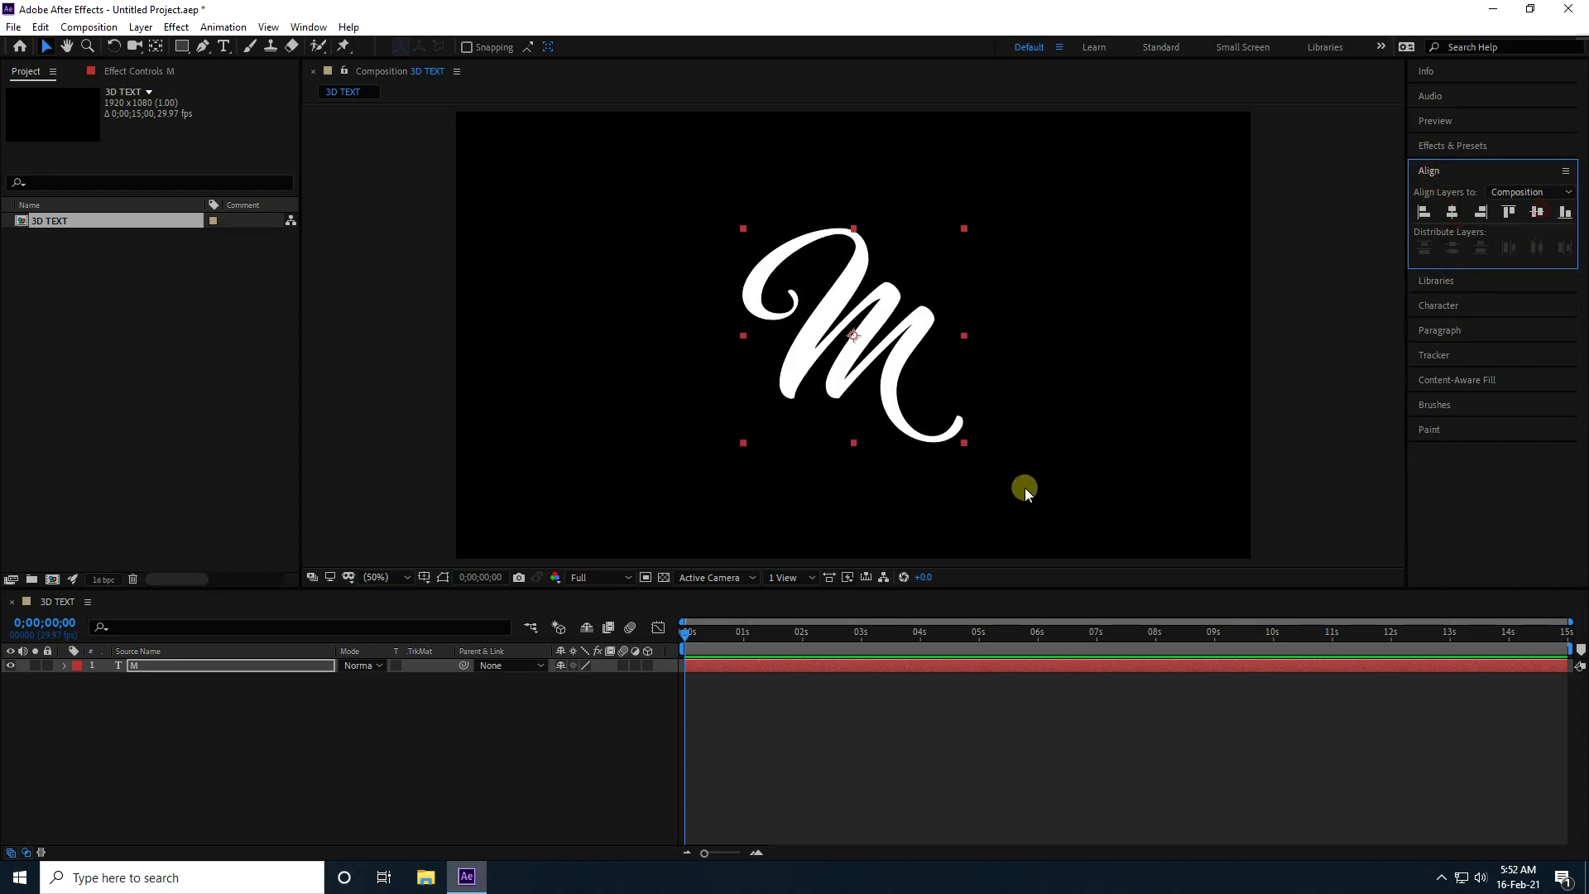
# - Add a 1920 x 1080 px black solid named E3D and hide the M text layer
pyautogui.click(153, 822)
pyautogui.rightClick(164, 785)
pyautogui.moveTo(198, 598)
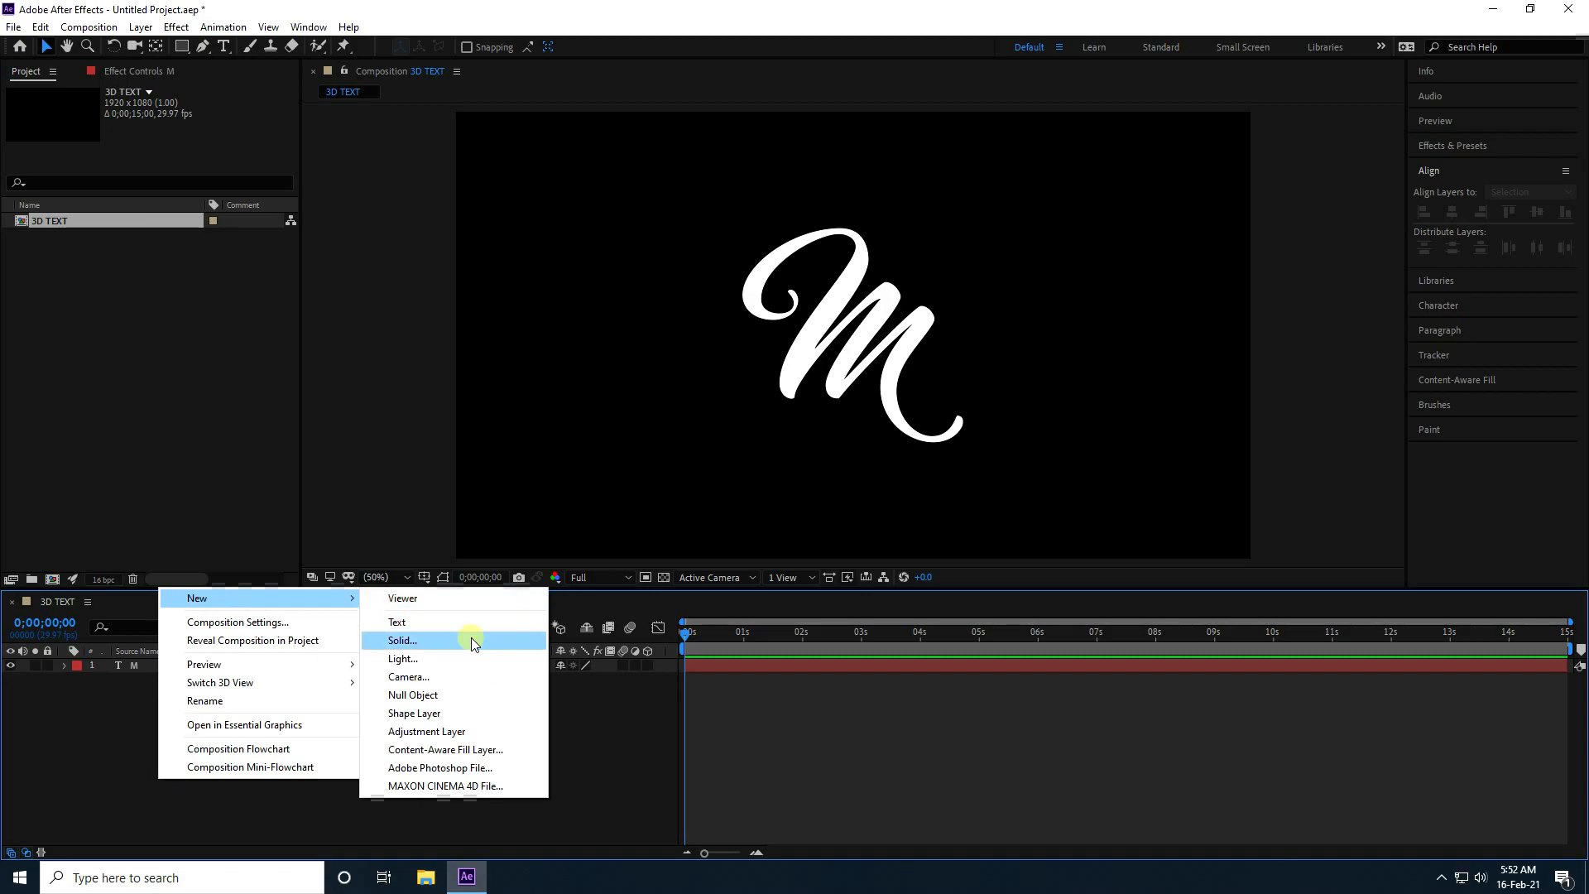
pyautogui.click(402, 642)
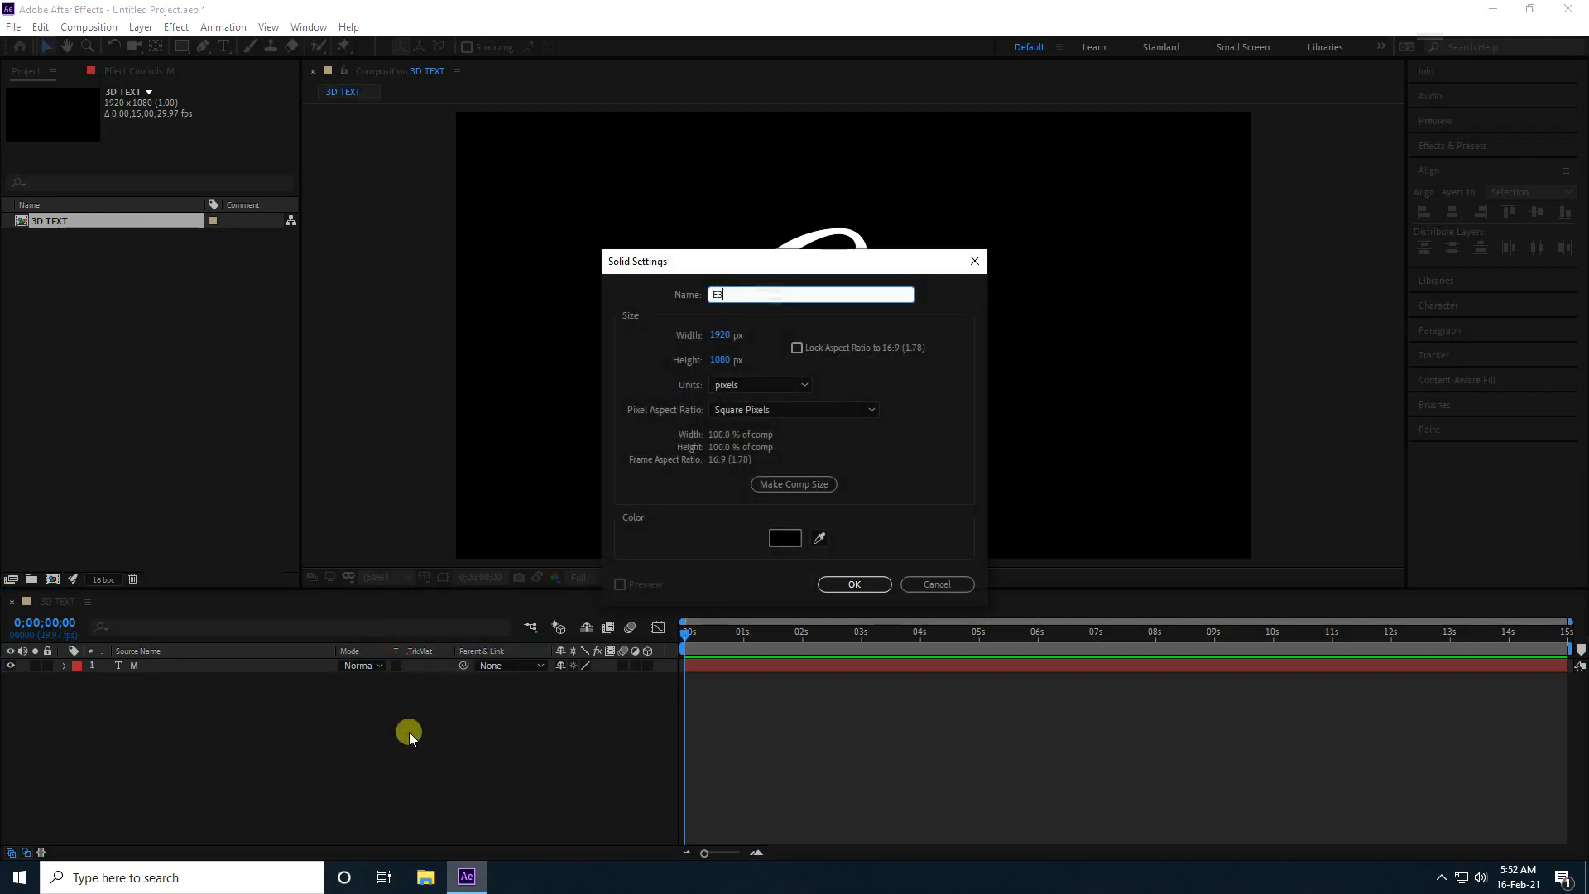
pyautogui.click(829, 587)
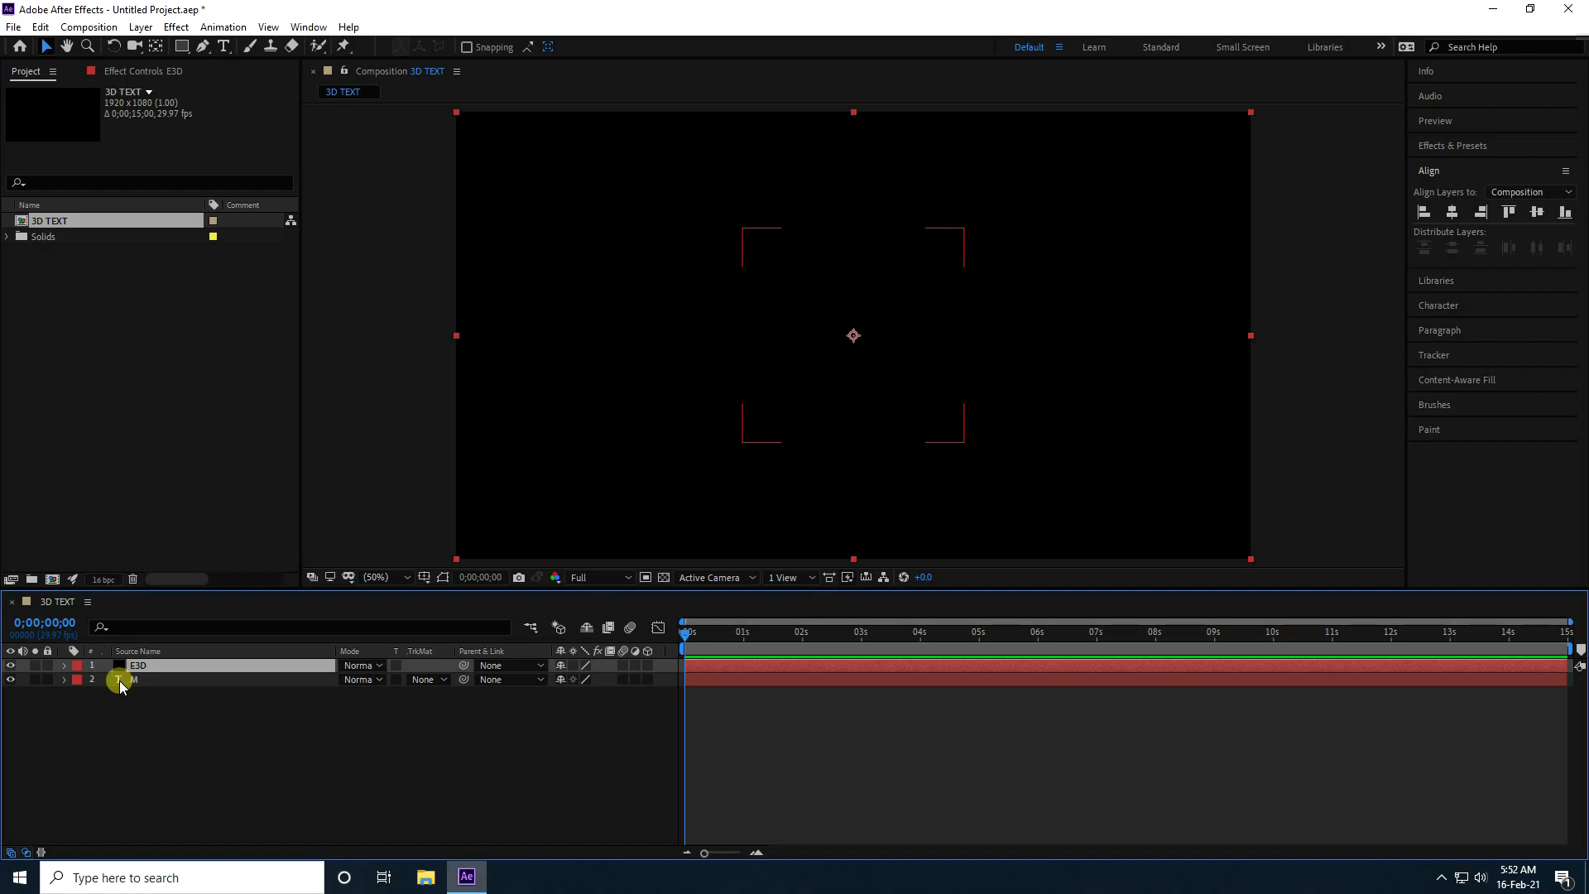
pyautogui.click(10, 679)
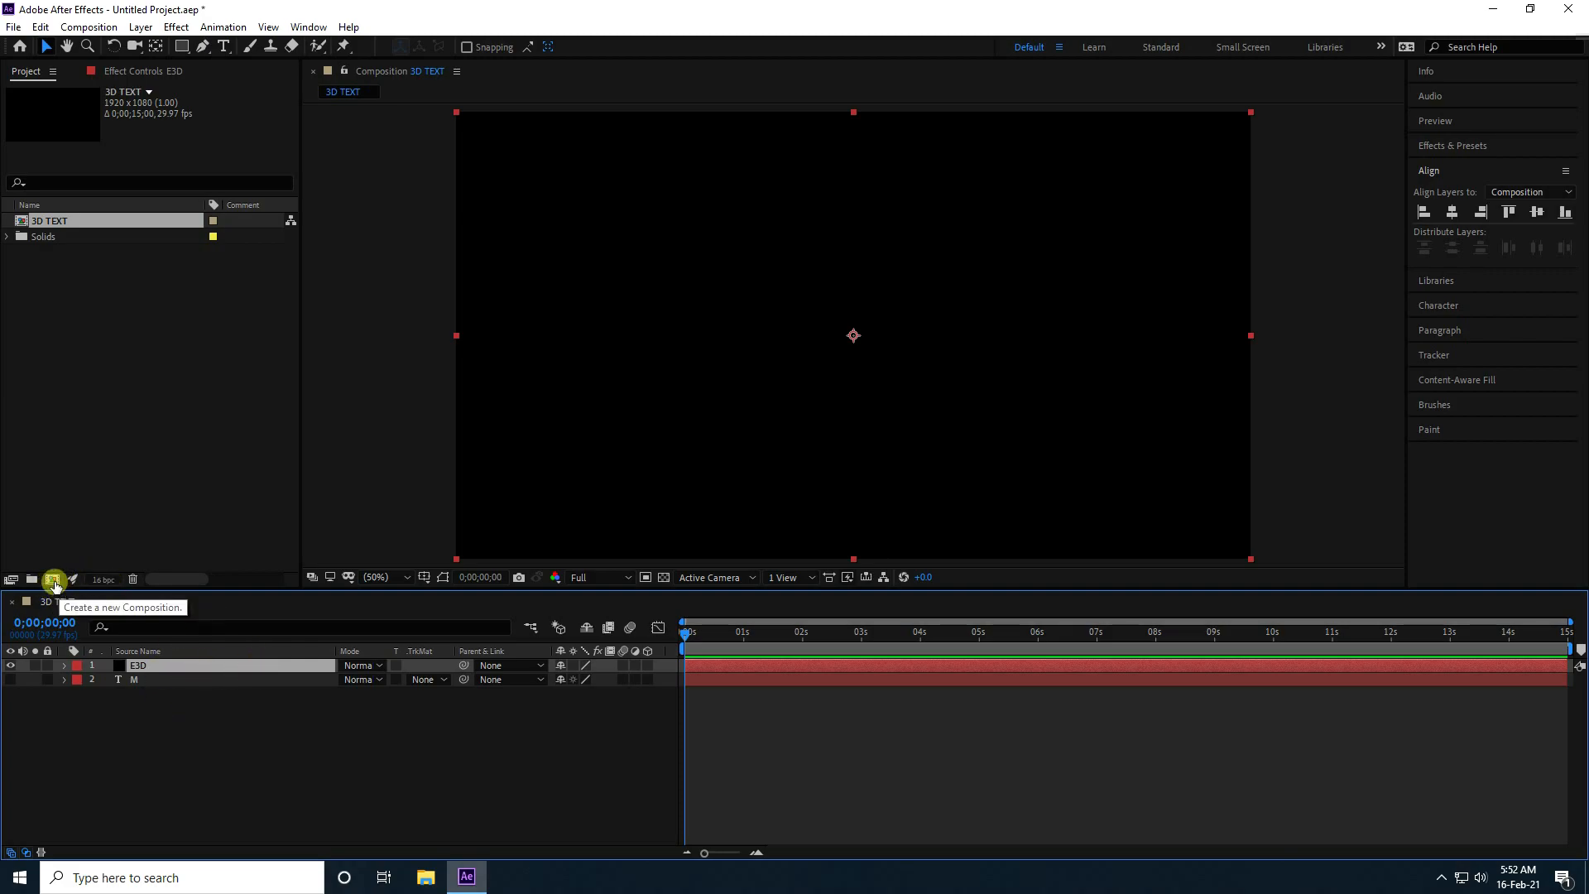
# - Create a 2000 x 2000 px composition named COLOR and add a full-size black solid named COLOR to it
pyautogui.click(52, 582)
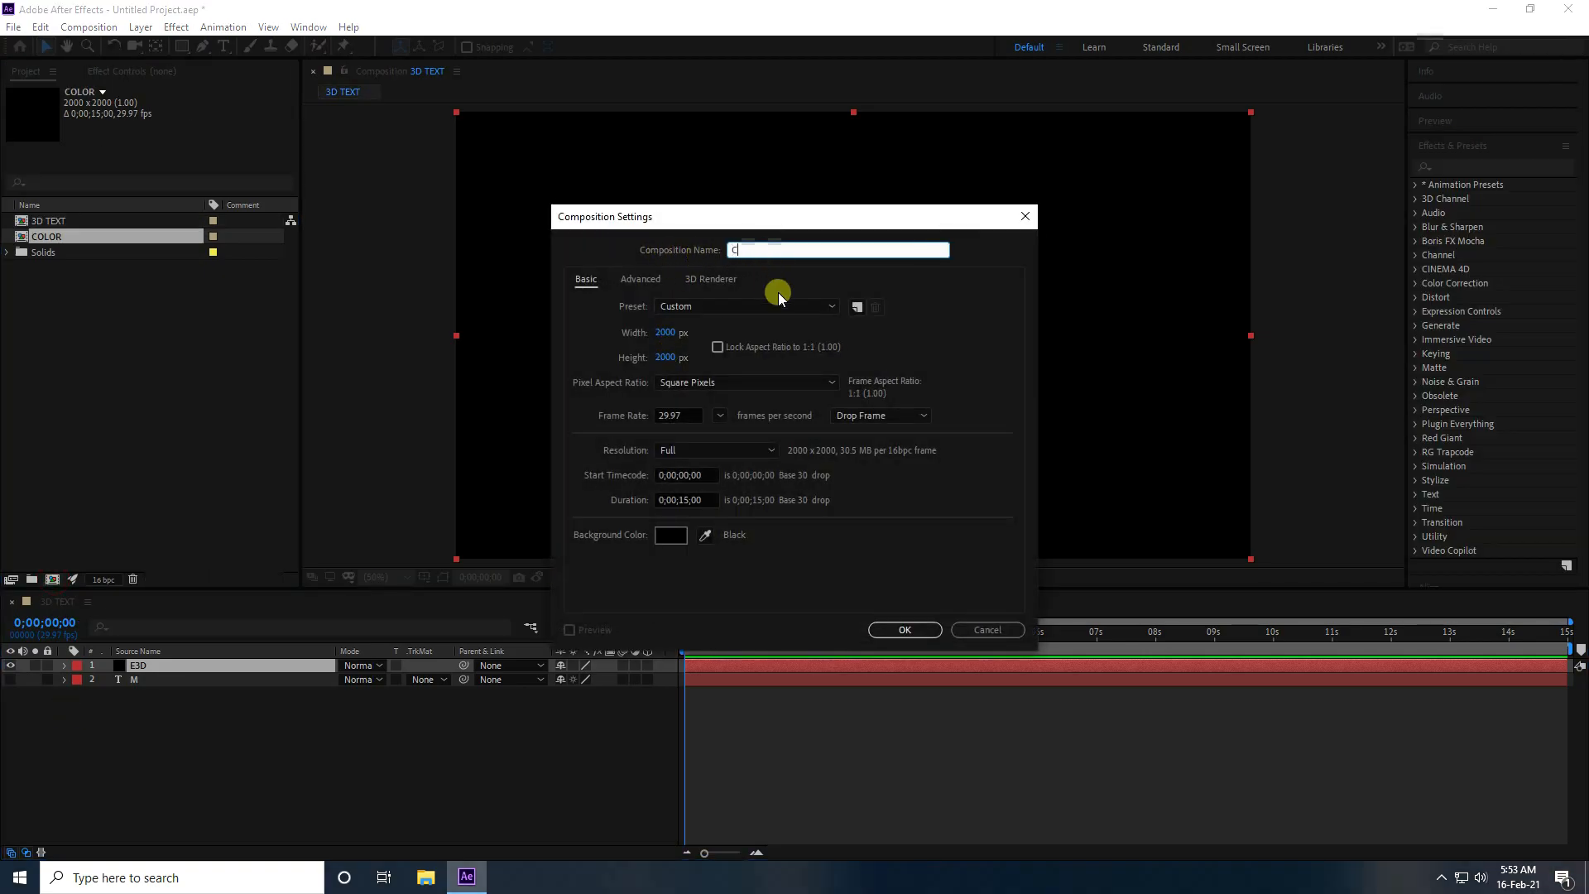
pyautogui.click(926, 630)
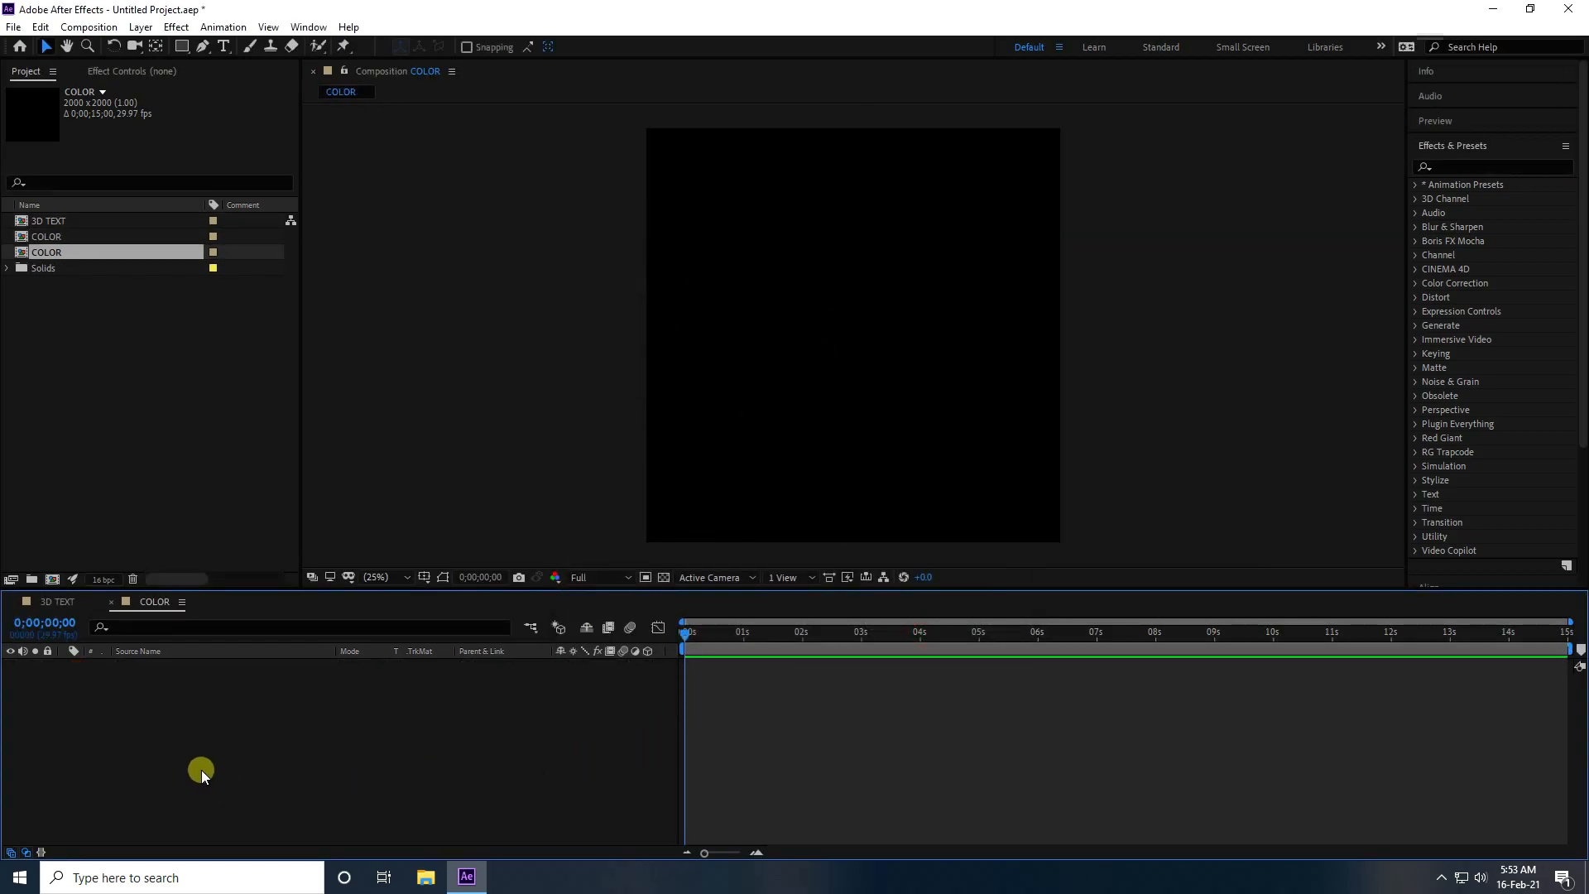
pyautogui.rightClick(202, 772)
pyautogui.moveTo(266, 596)
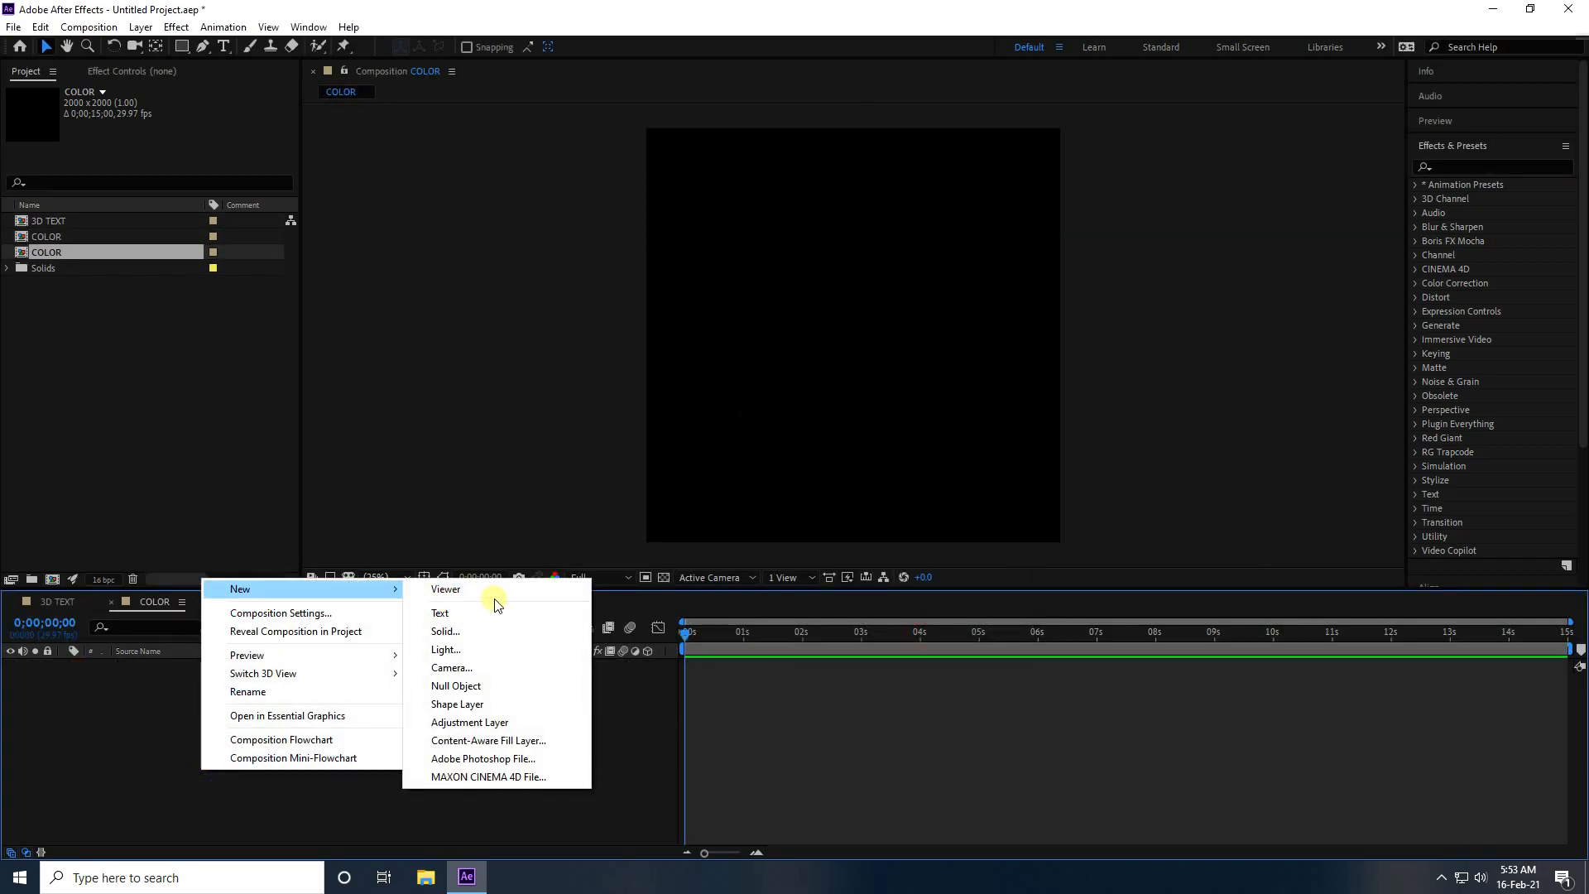
pyautogui.click(451, 634)
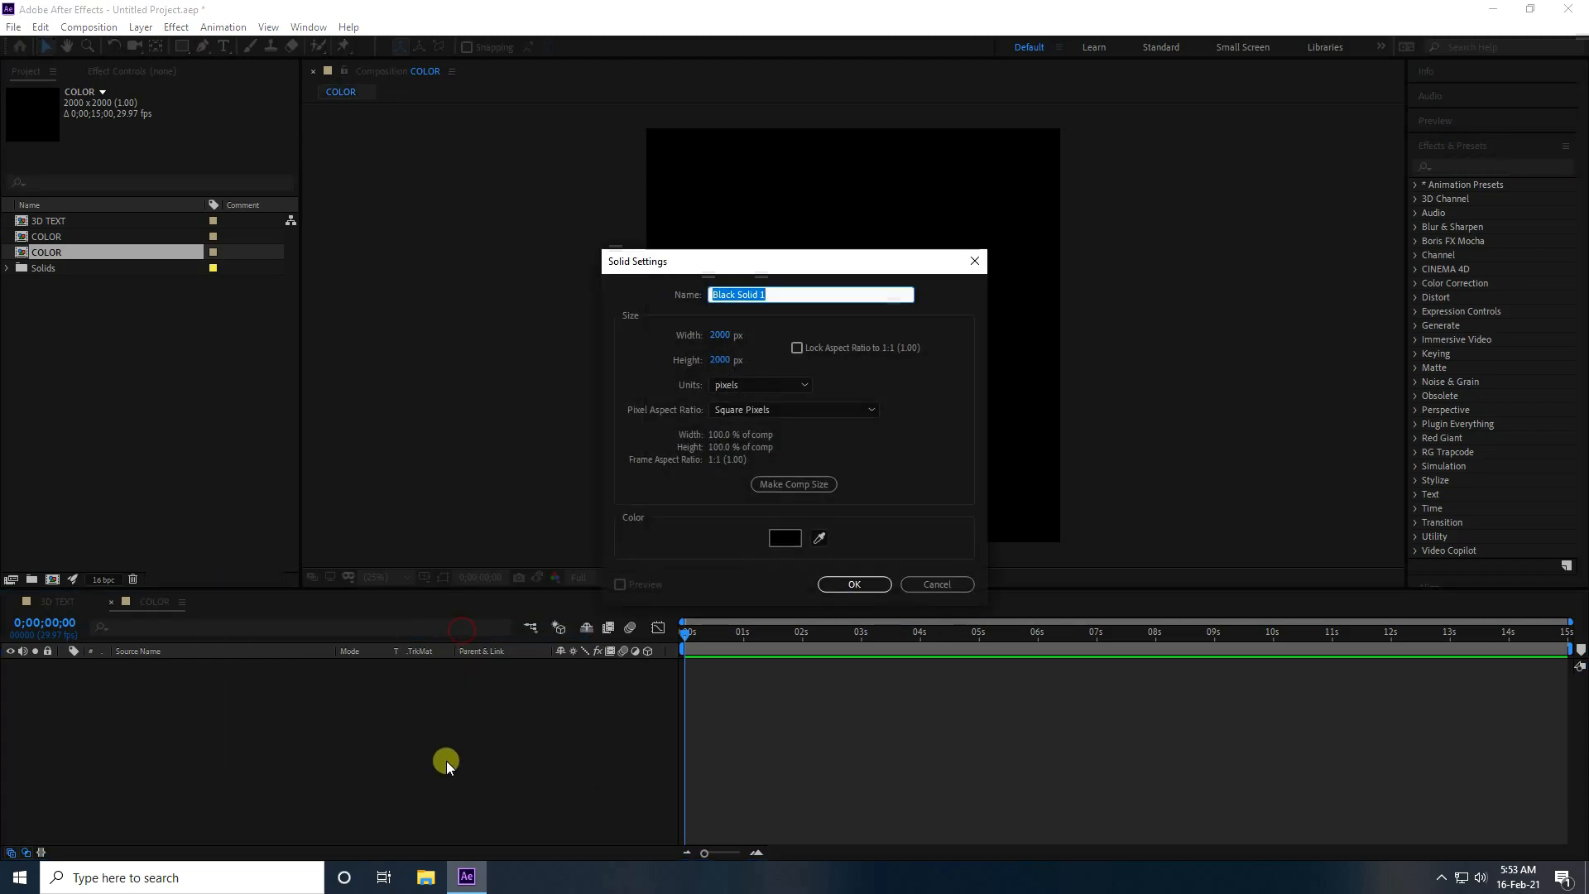
pyautogui.press('BackSpace')
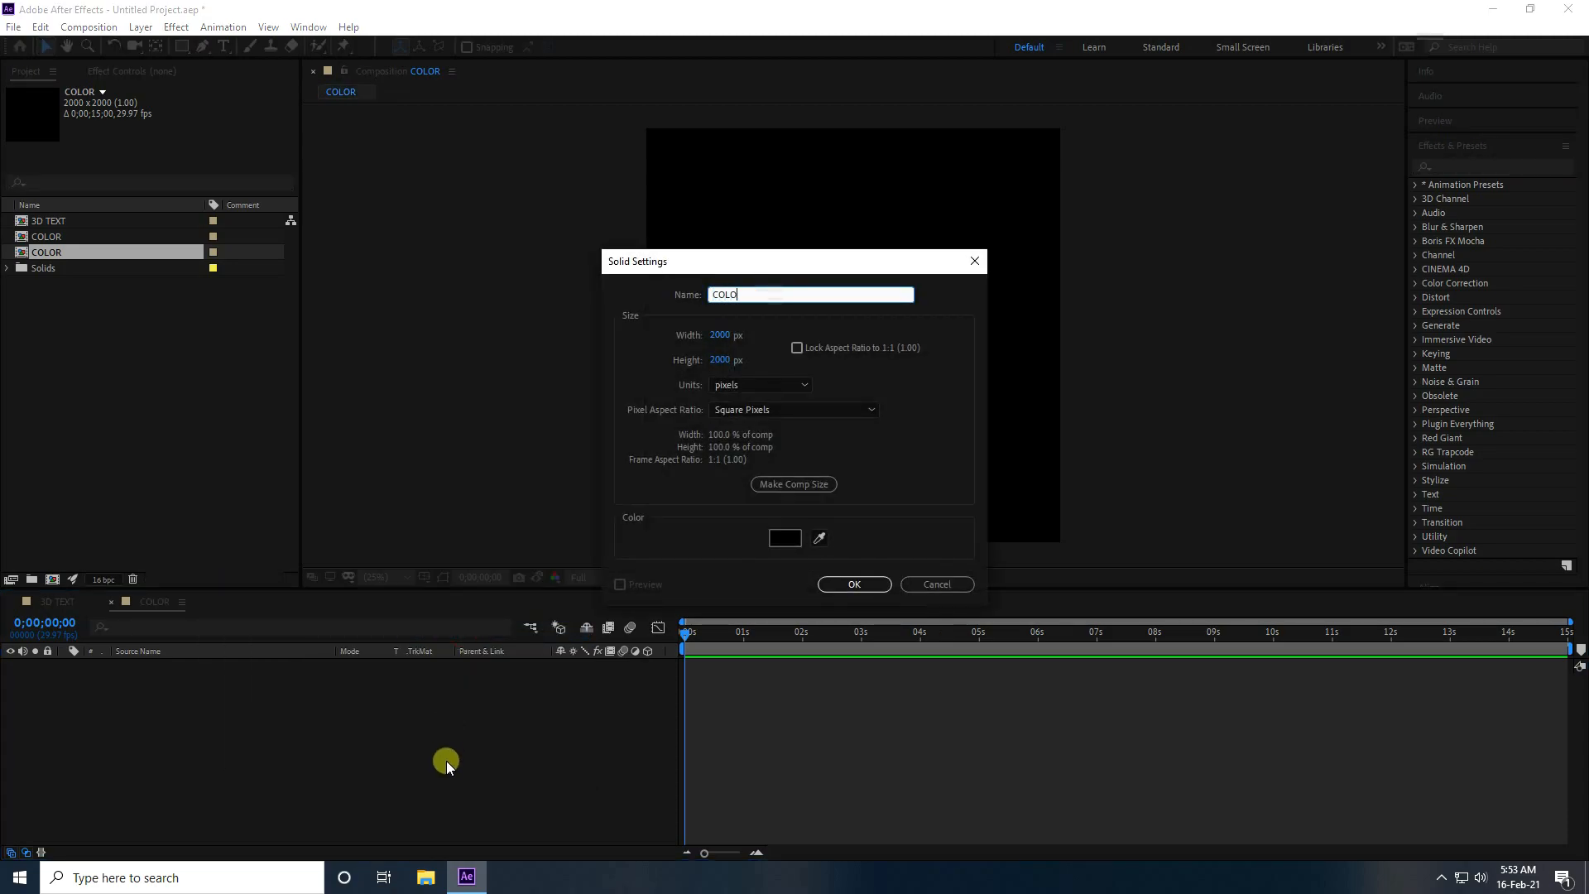
pyautogui.click(857, 583)
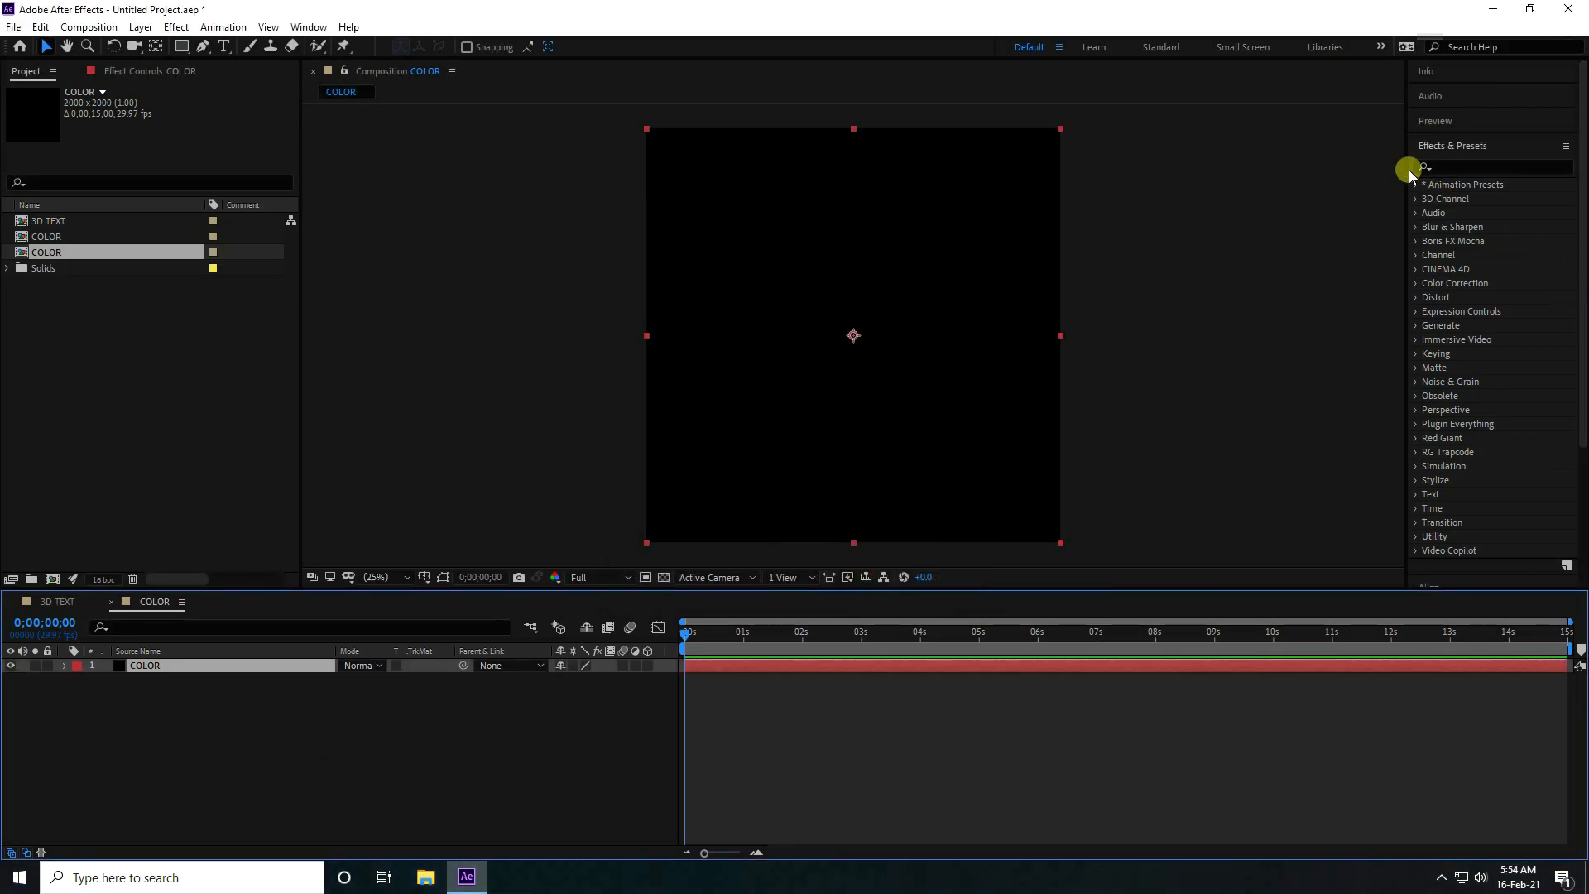
# - Find the Fractal Noise effect and apply it to the COLOR solid
pyautogui.click(1494, 165)
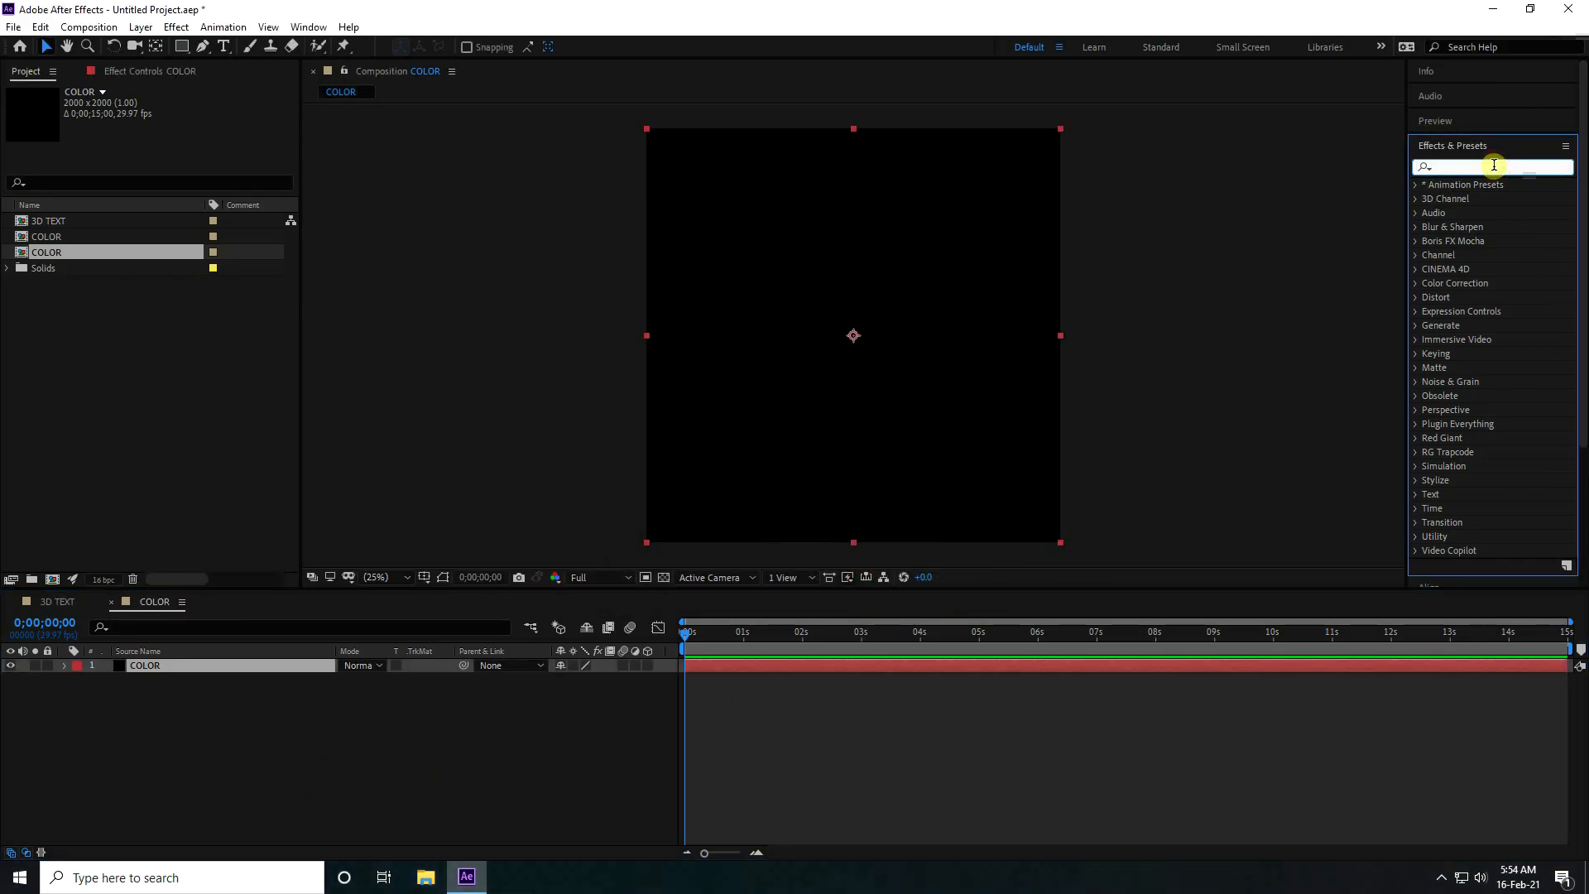
pyautogui.write('frac')
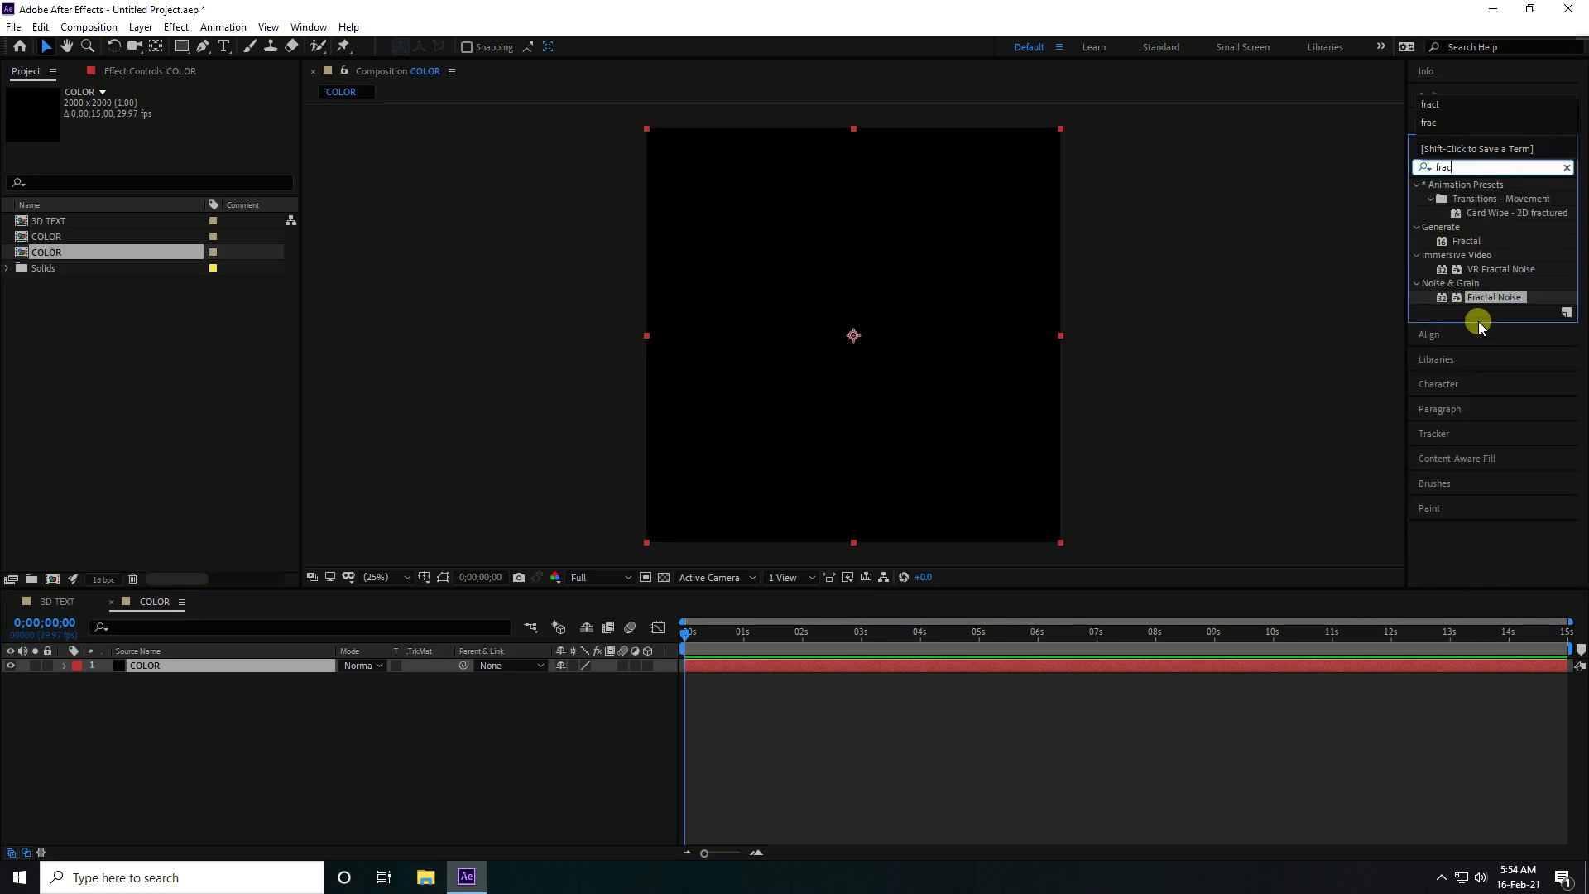
pyautogui.moveTo(1484, 300); pyautogui.dragTo(222, 672)
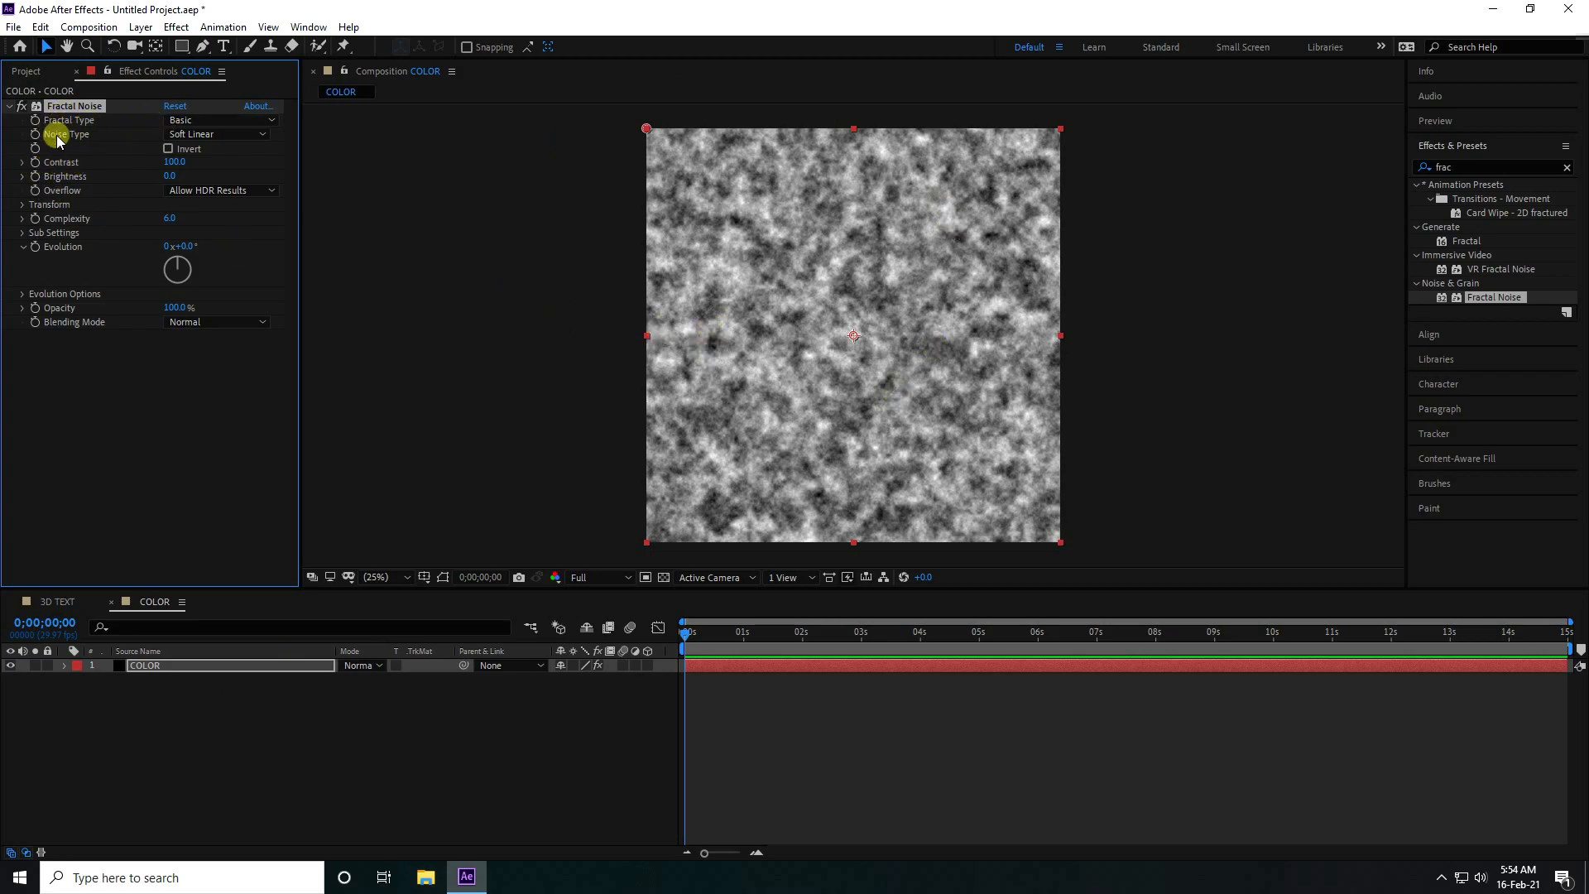
# - Set the Fractal Noise contrast to 200, brightness to -20 and complexity to 1
pyautogui.write('200')
pyautogui.press('Return')
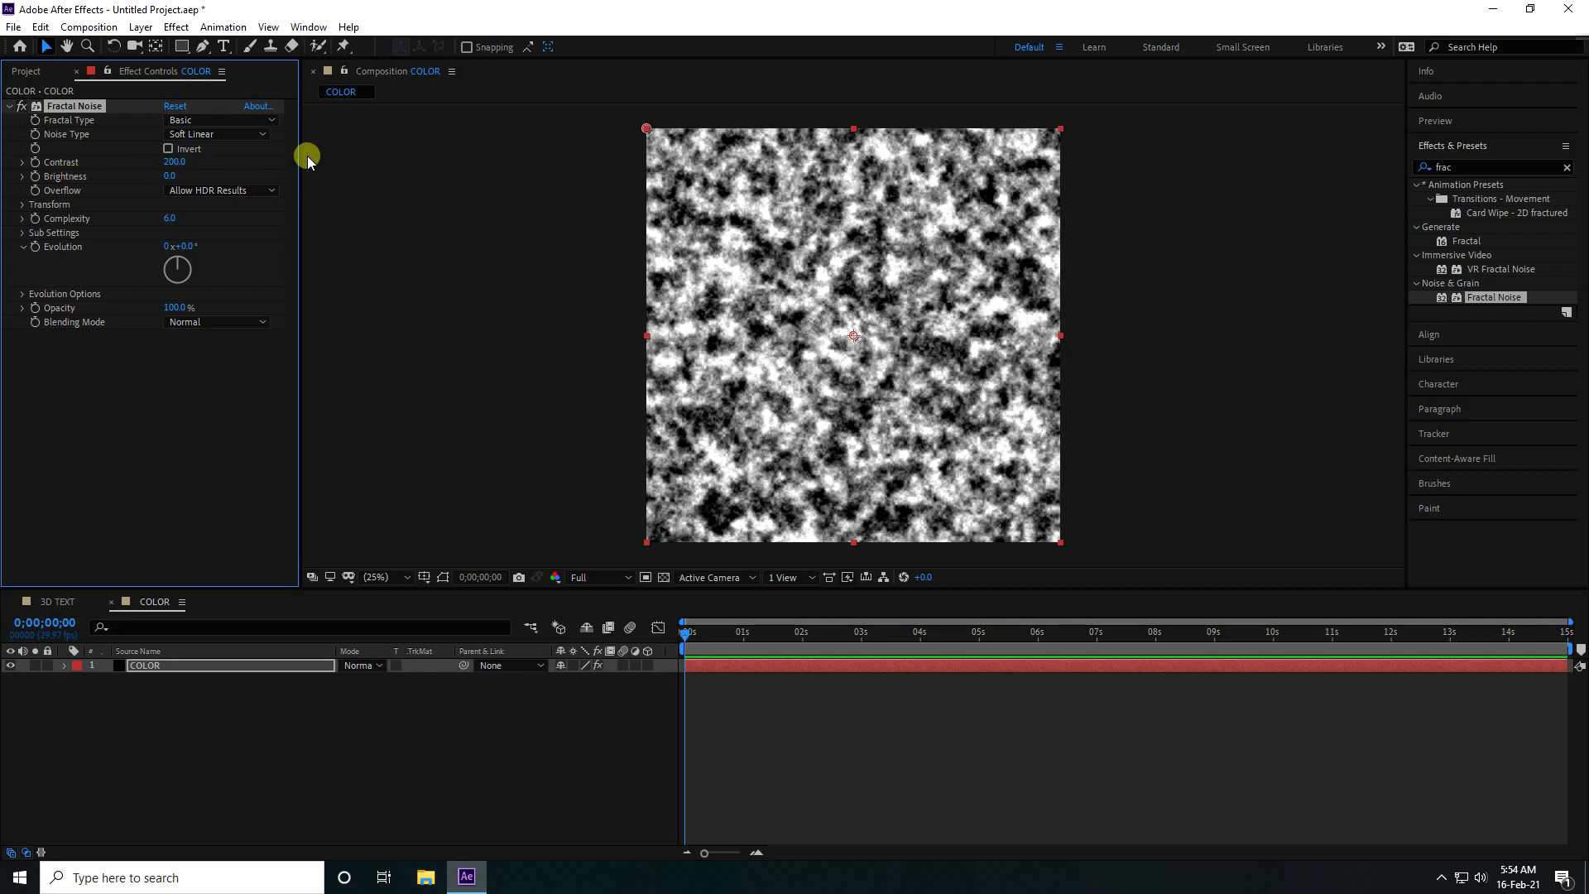
pyautogui.click(197, 174)
pyautogui.write('-20')
pyautogui.press('Return')
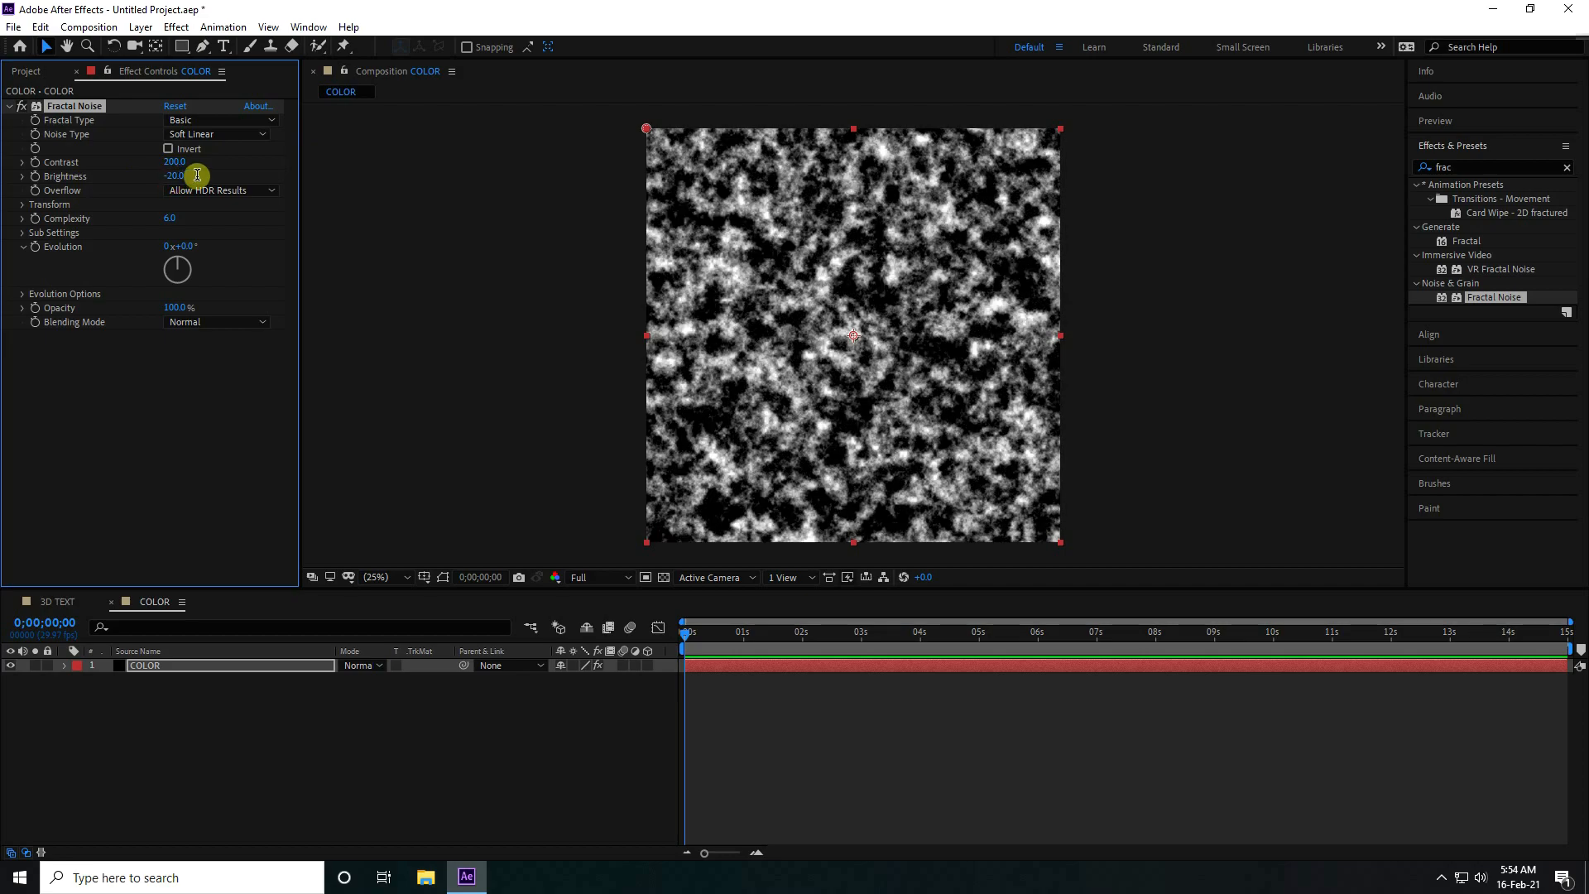
pyautogui.click(174, 219)
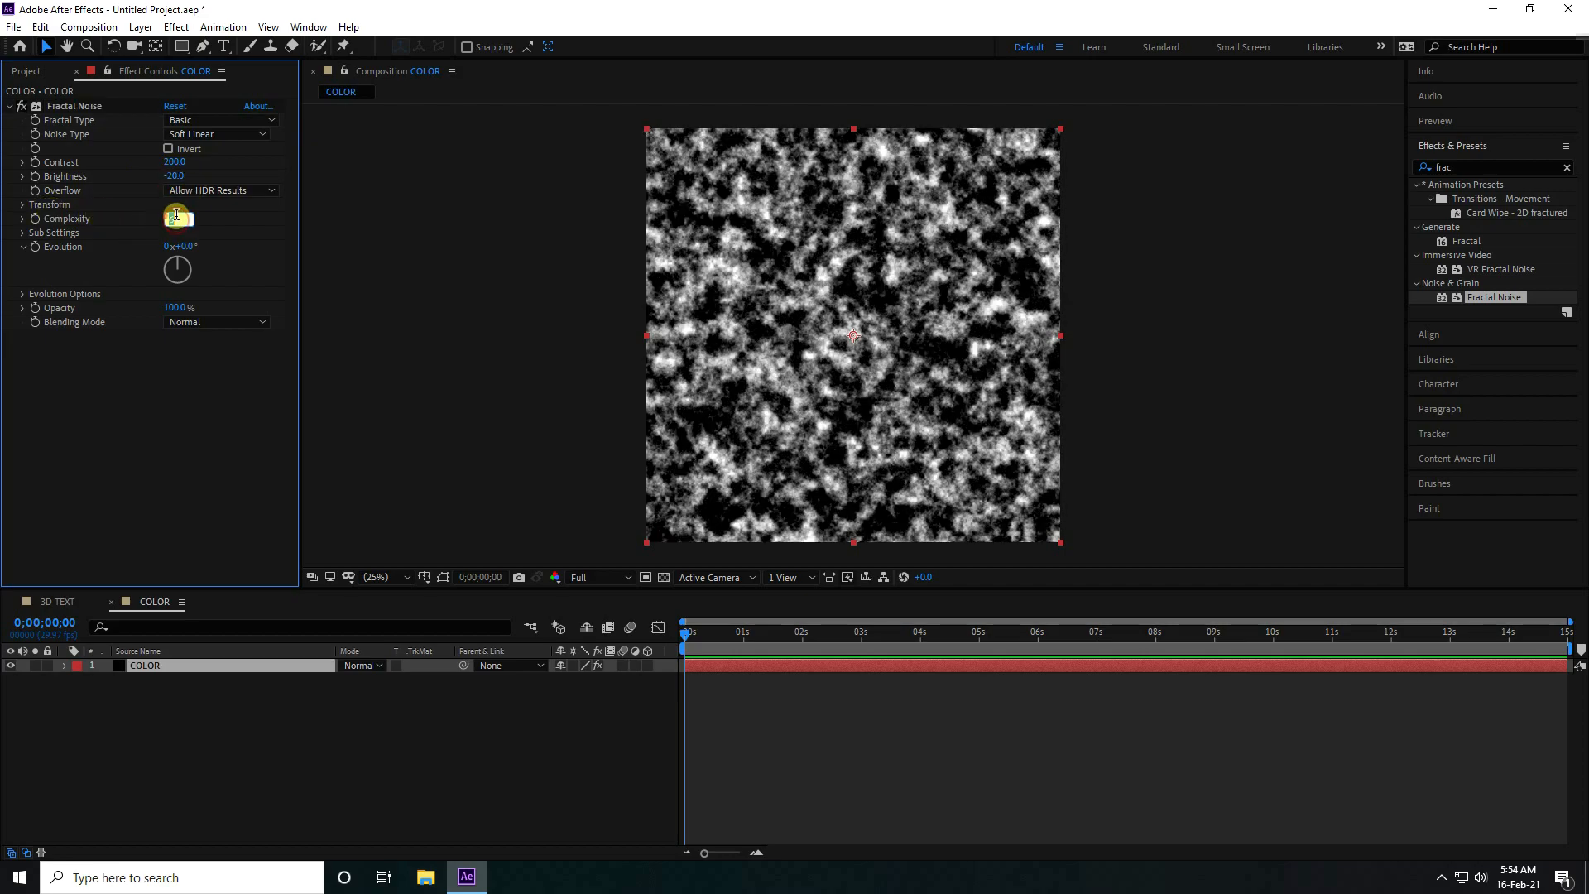
pyautogui.press('Return')
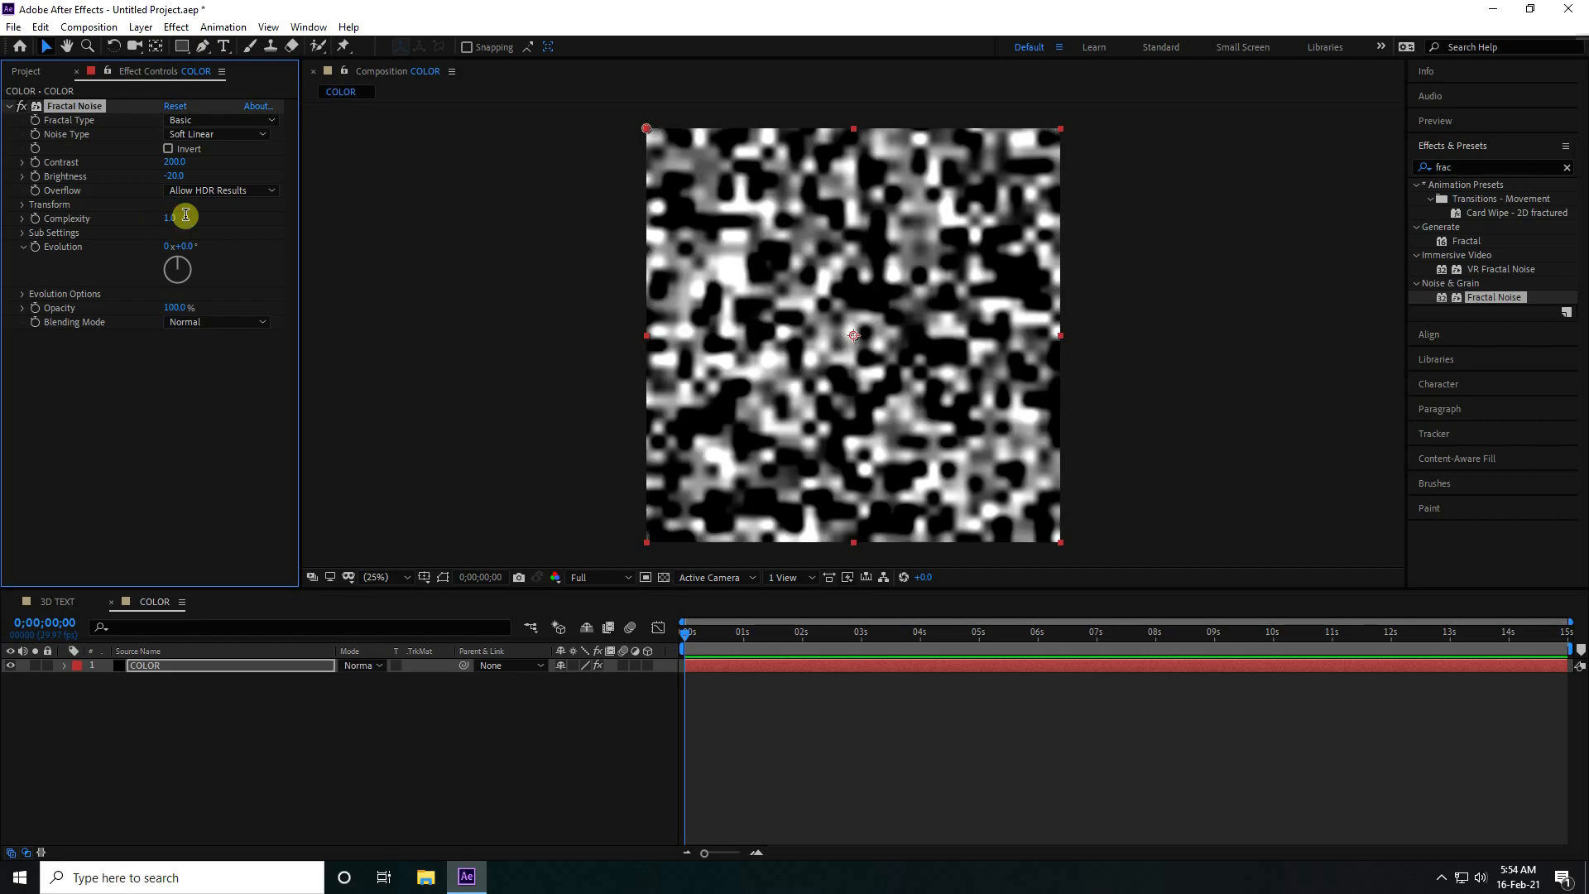
# - Set the Fractal Noise transform scale to 500
pyautogui.click(24, 205)
pyautogui.click(174, 247)
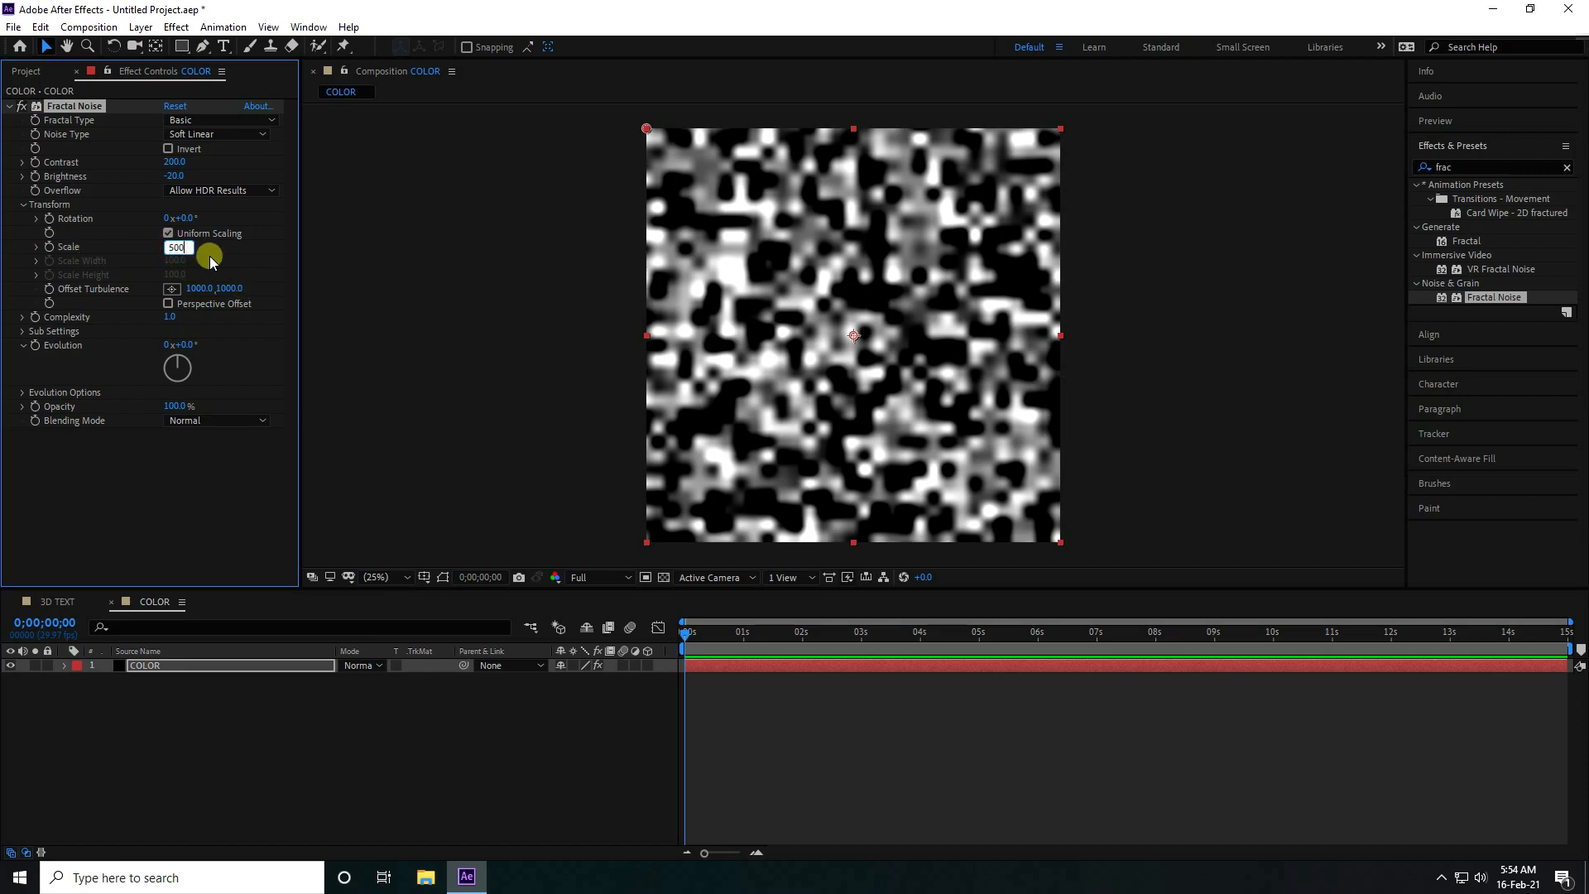
pyautogui.write('500')
pyautogui.press('Return')
# - Preview the noise, try shifting its Offset Turbulence horizontally, and undo the shift
pyautogui.press('space')
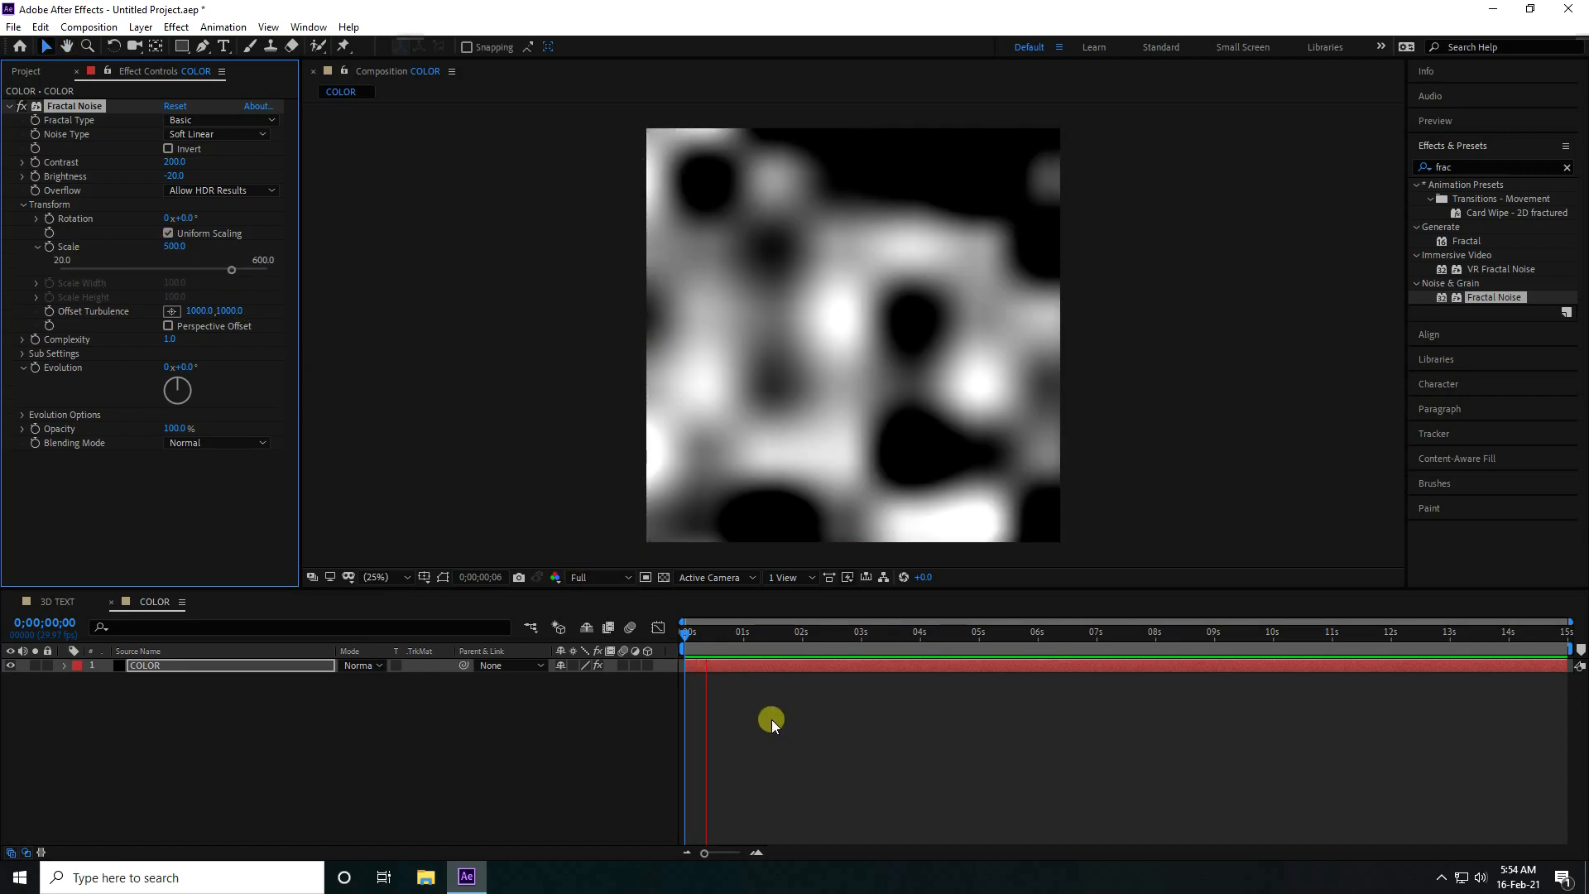
pyautogui.moveTo(723, 657); pyautogui.dragTo(676, 638)
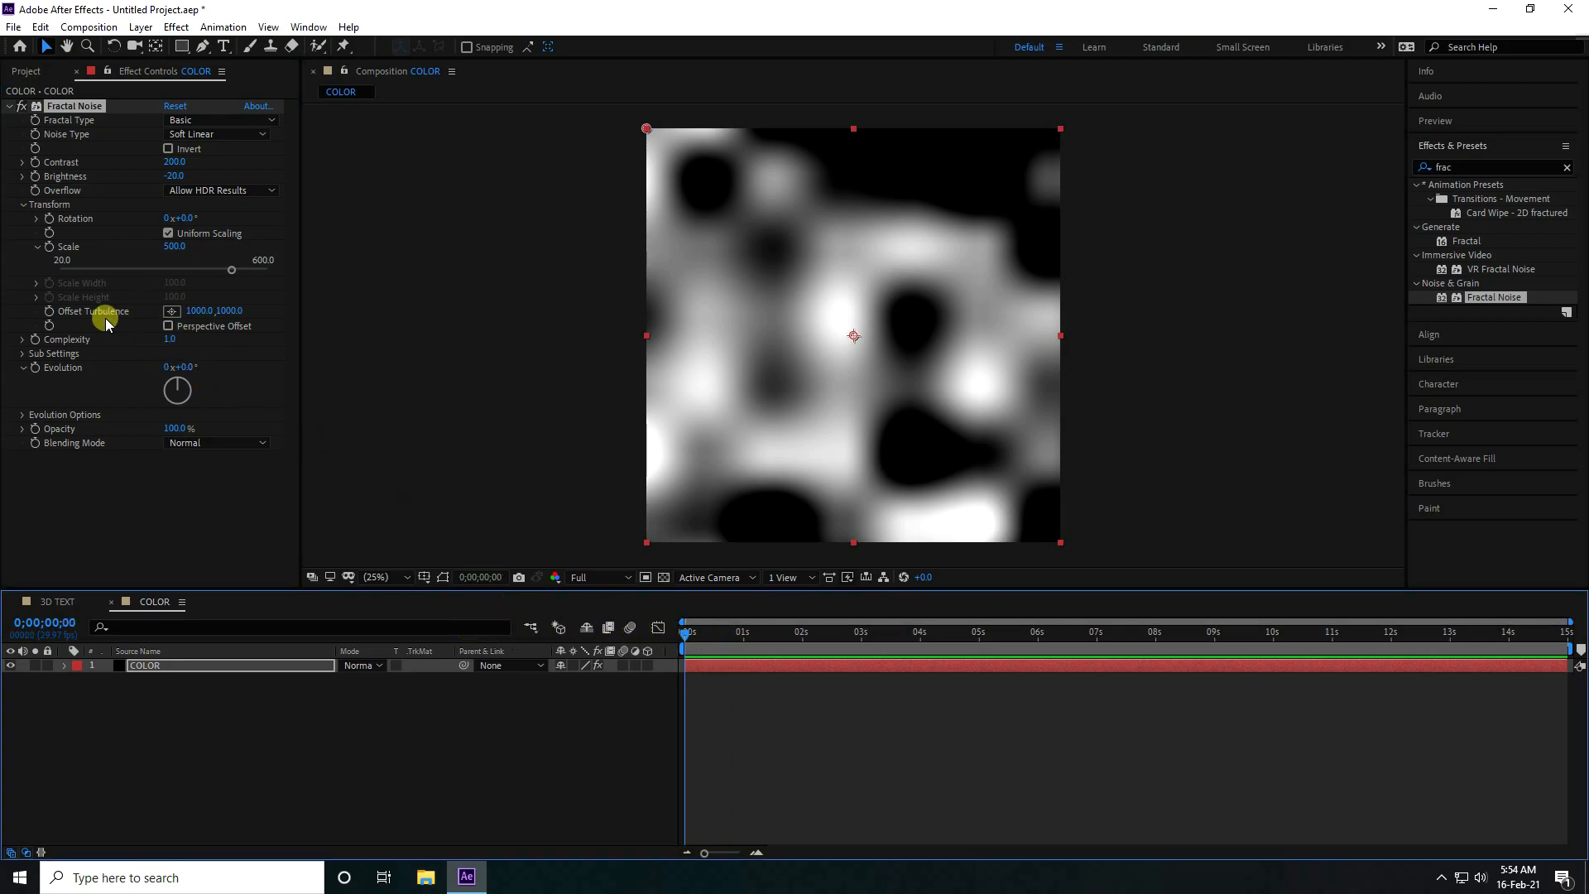
pyautogui.moveTo(205, 315); pyautogui.dragTo(4, 284)
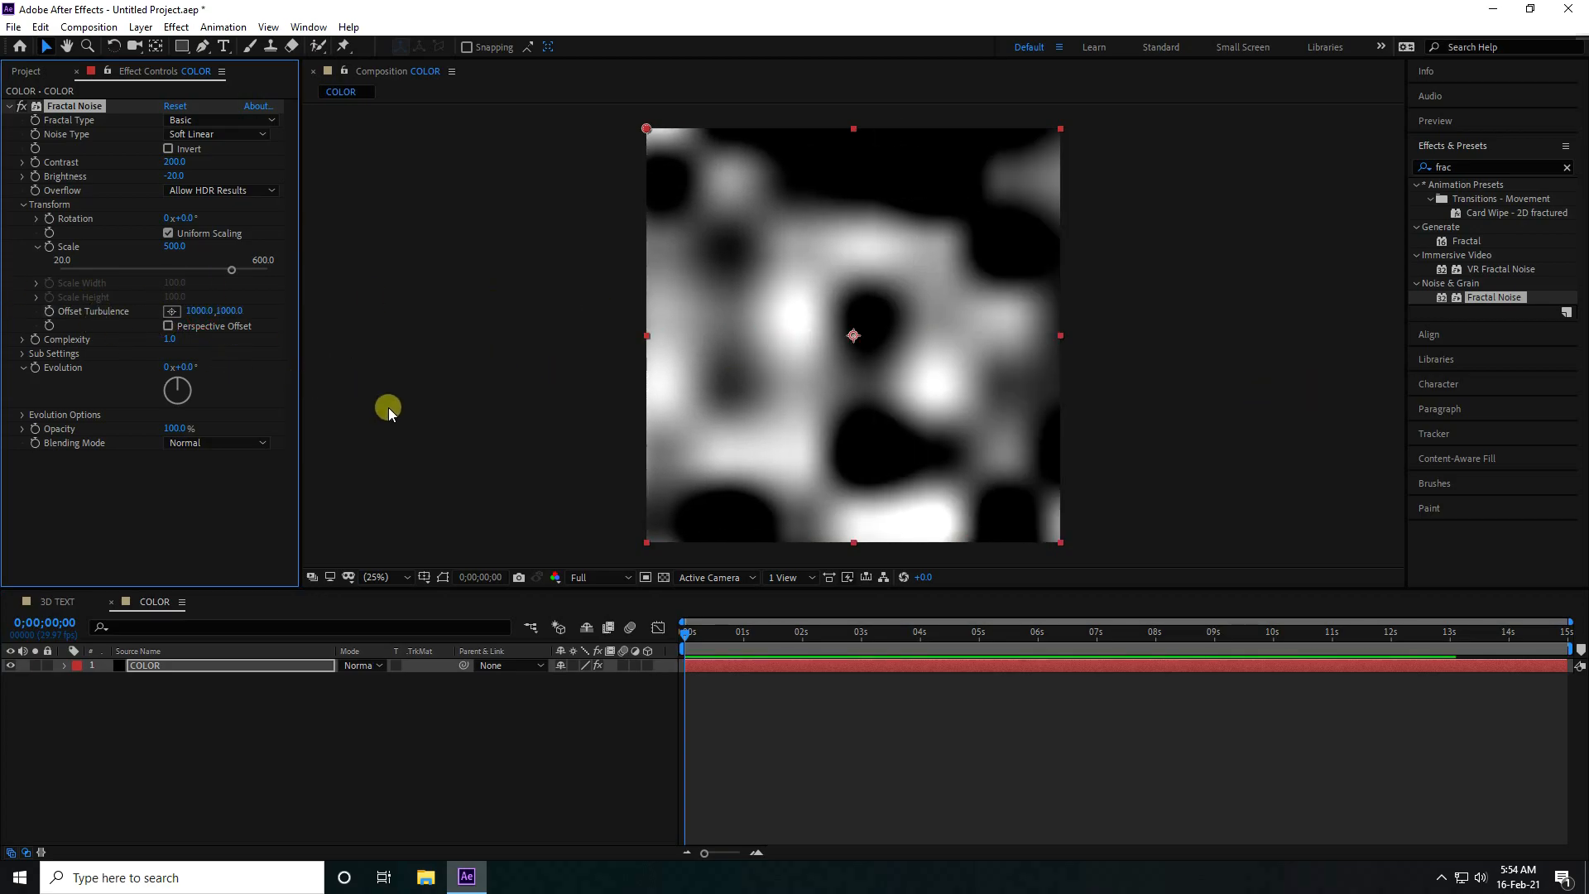
pyautogui.hotkey('ctrl', 'z')
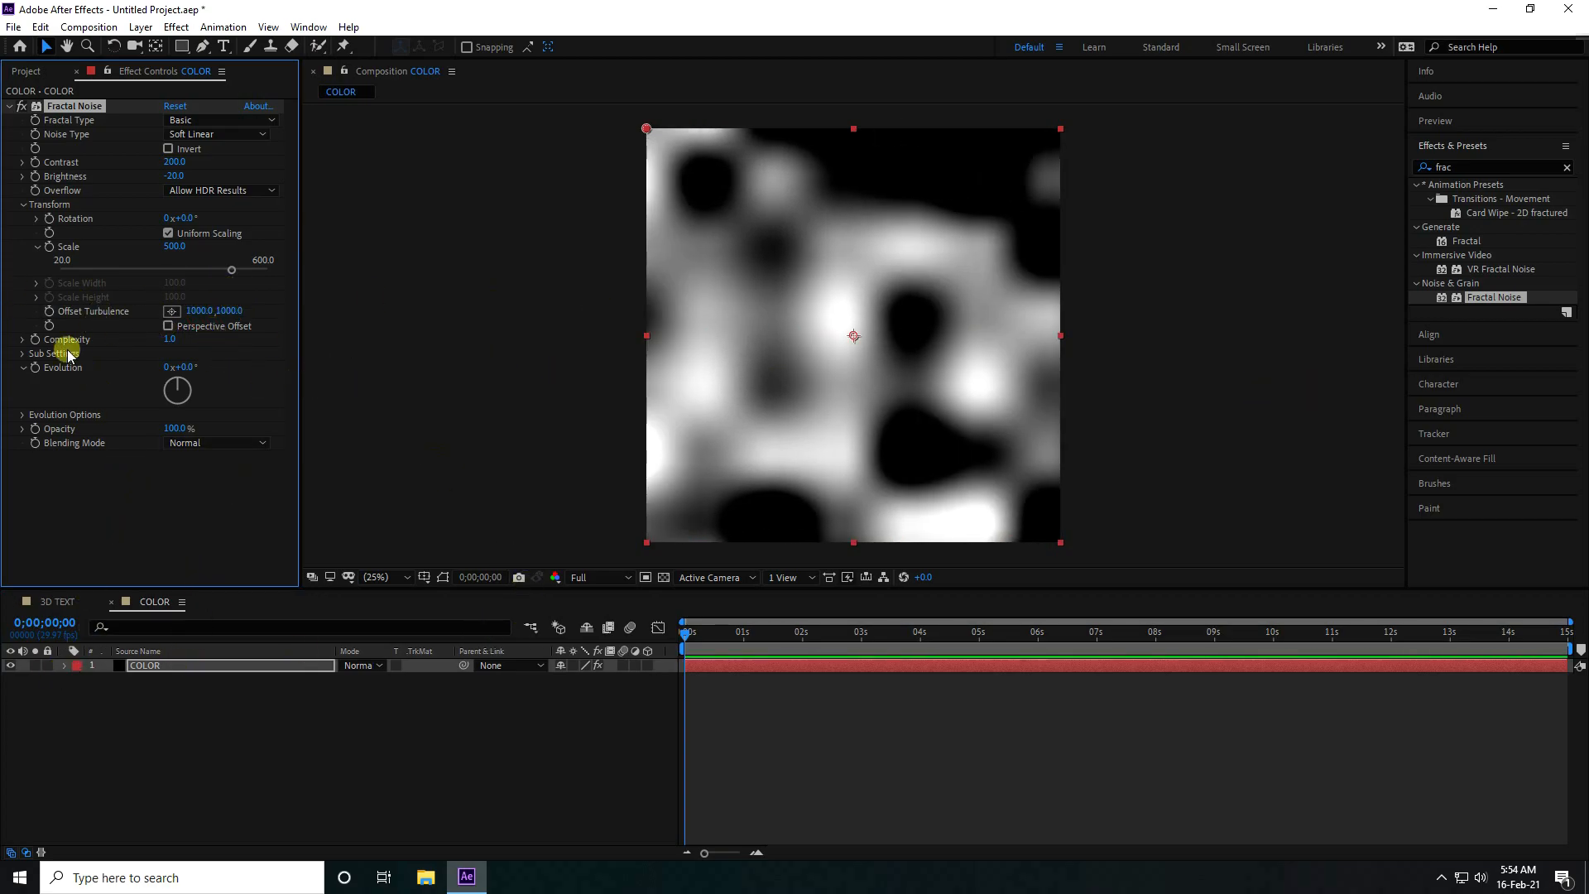
# - Animate Offset Turbulence with a keyframe at the start and a horizontal value of -2000 at 0;00;14;29
pyautogui.click(49, 312)
pyautogui.moveTo(685, 636); pyautogui.dragTo(1581, 763)
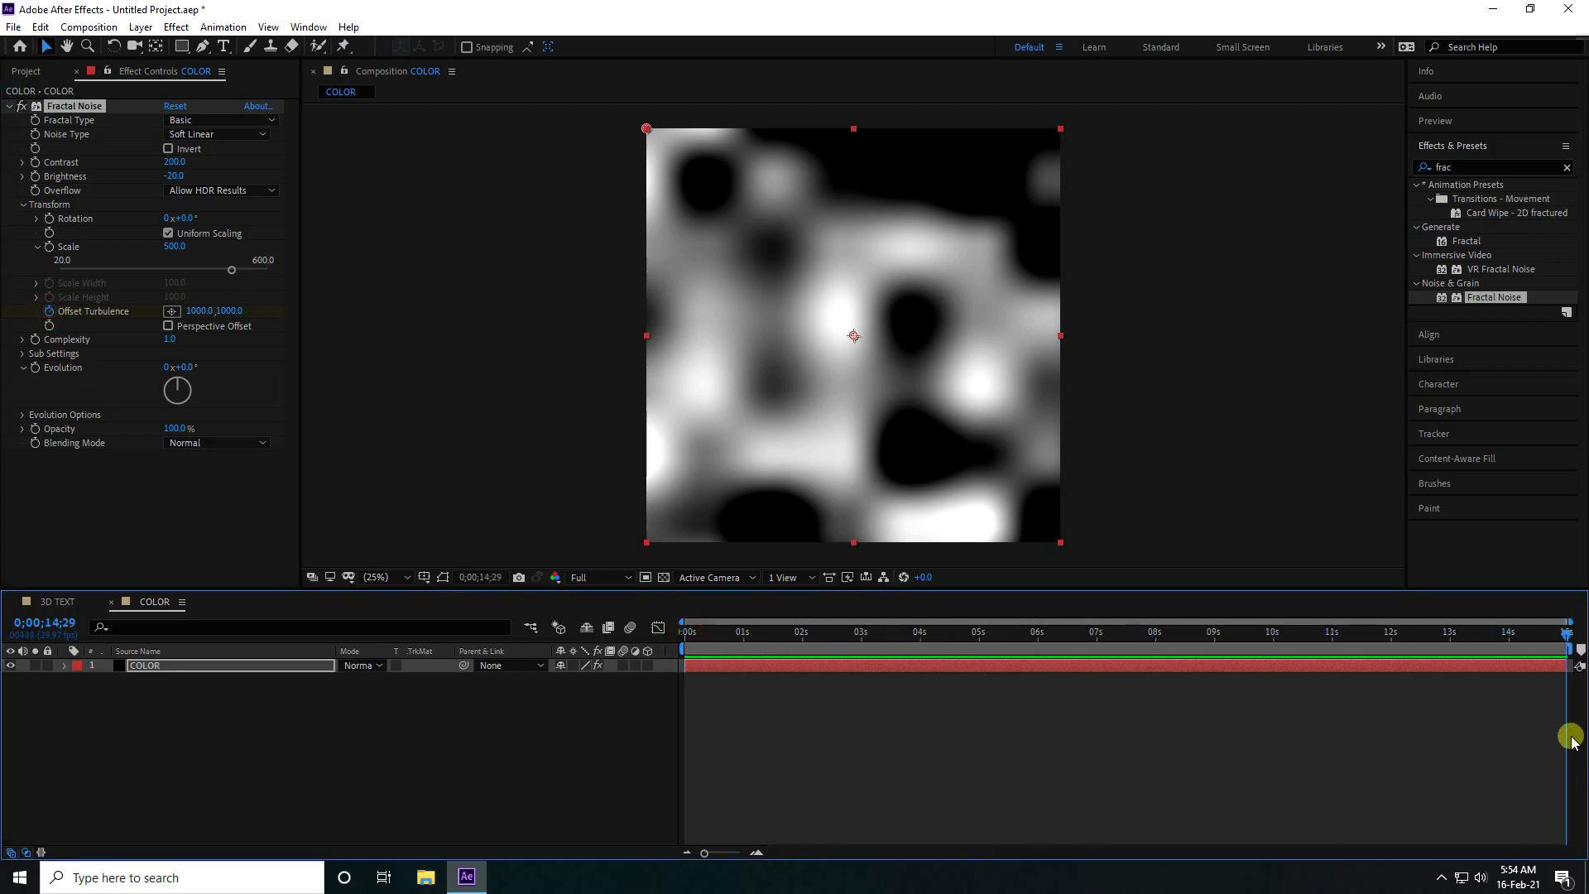
pyautogui.click(196, 312)
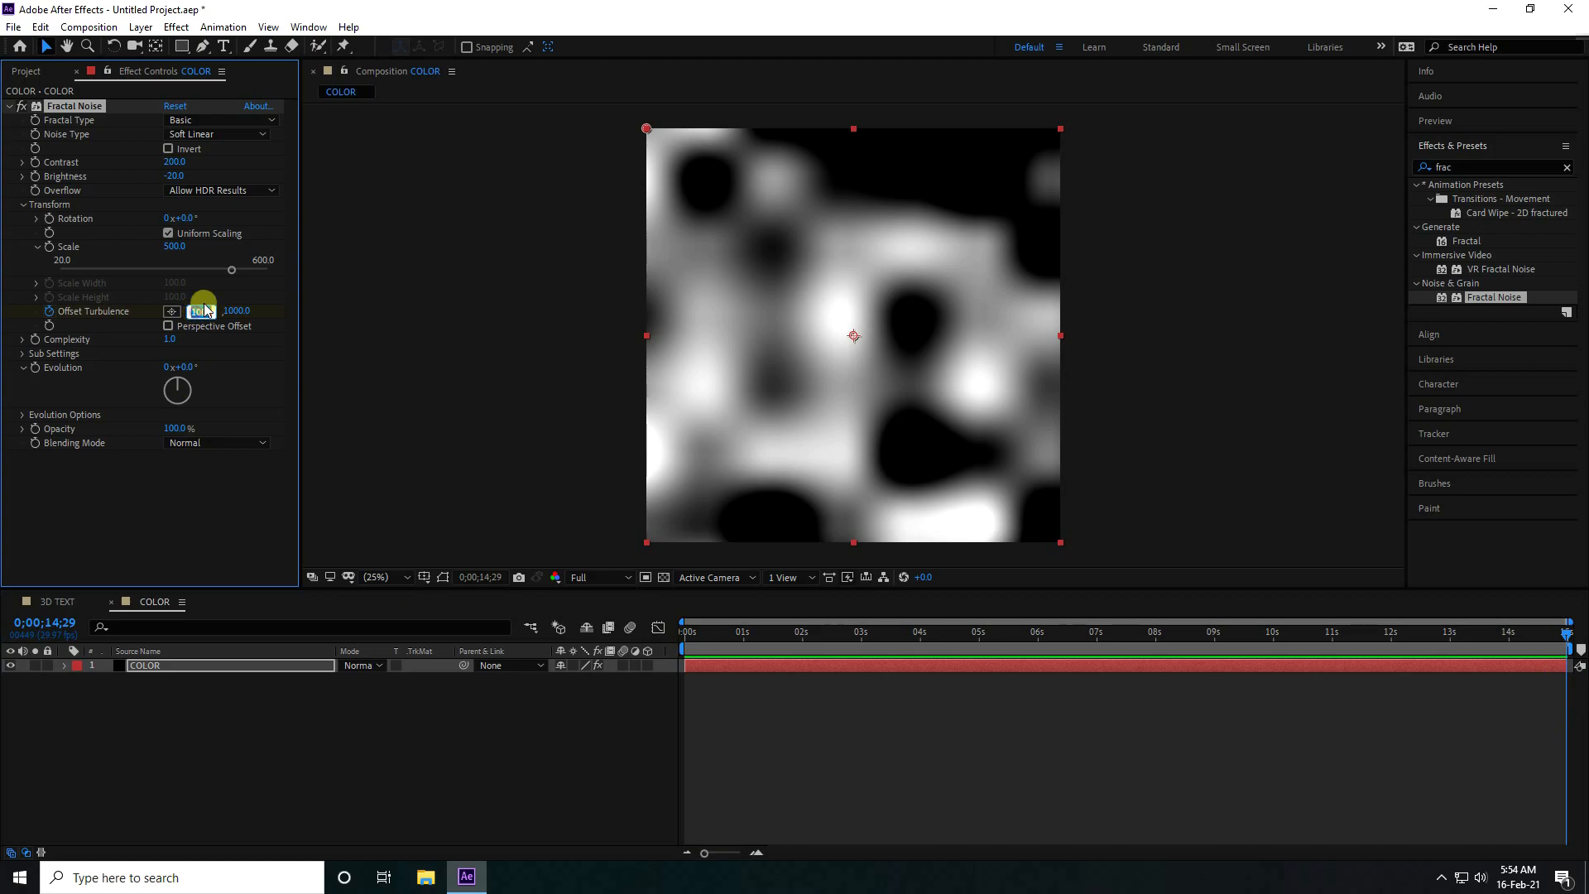
pyautogui.write('-2000')
pyautogui.press('Return')
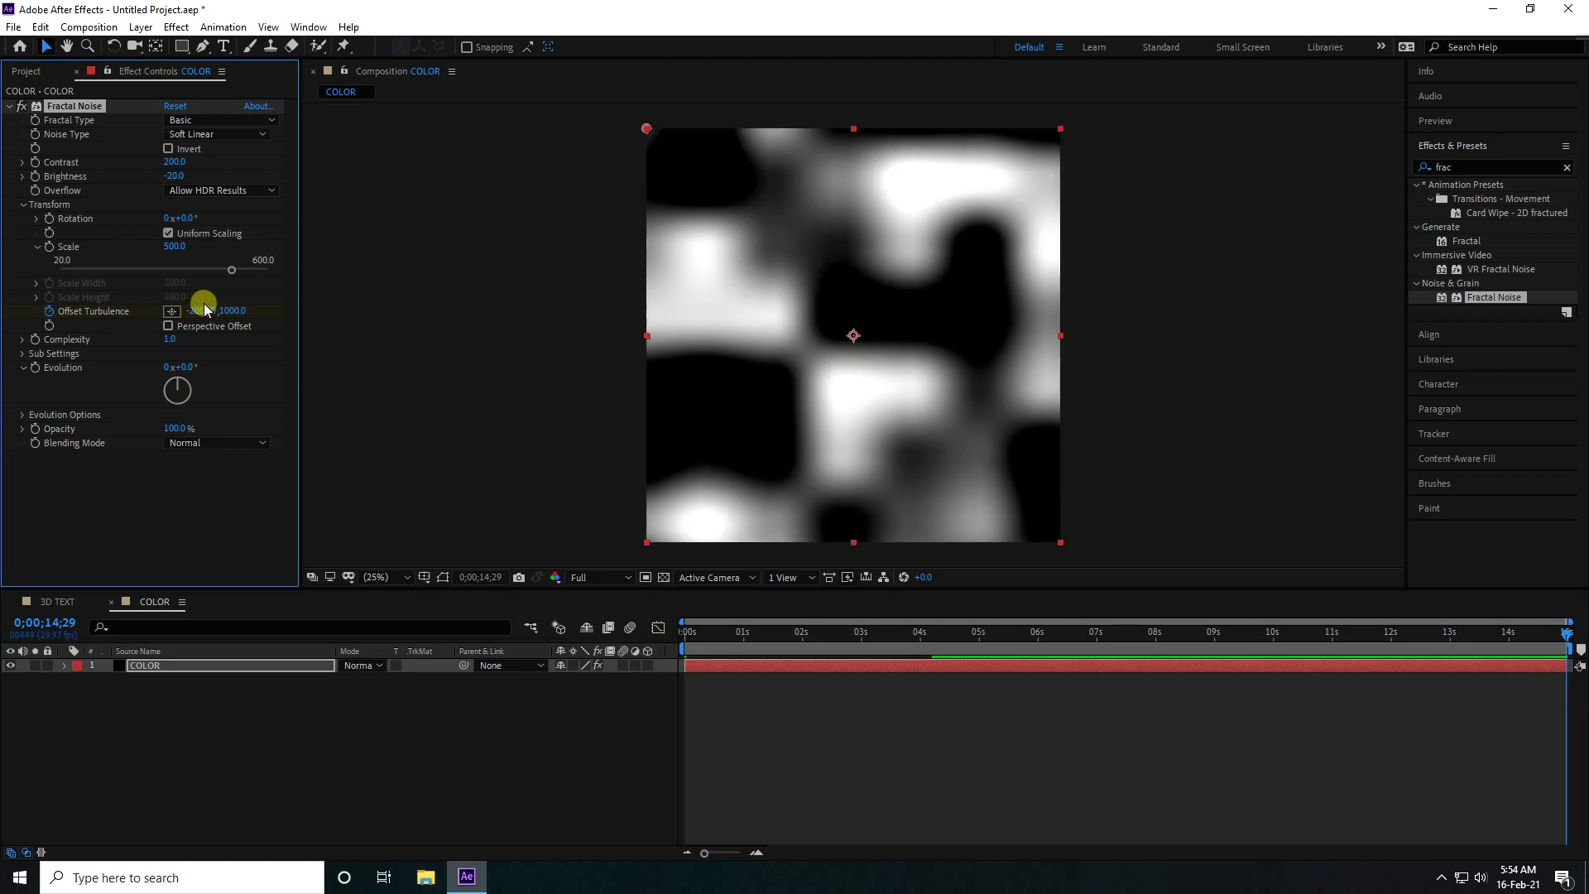
# - Preview the Offset Turbulence animation from the start of the COLOR composition
pyautogui.moveTo(702, 635); pyautogui.dragTo(628, 695)
pyautogui.press('space')
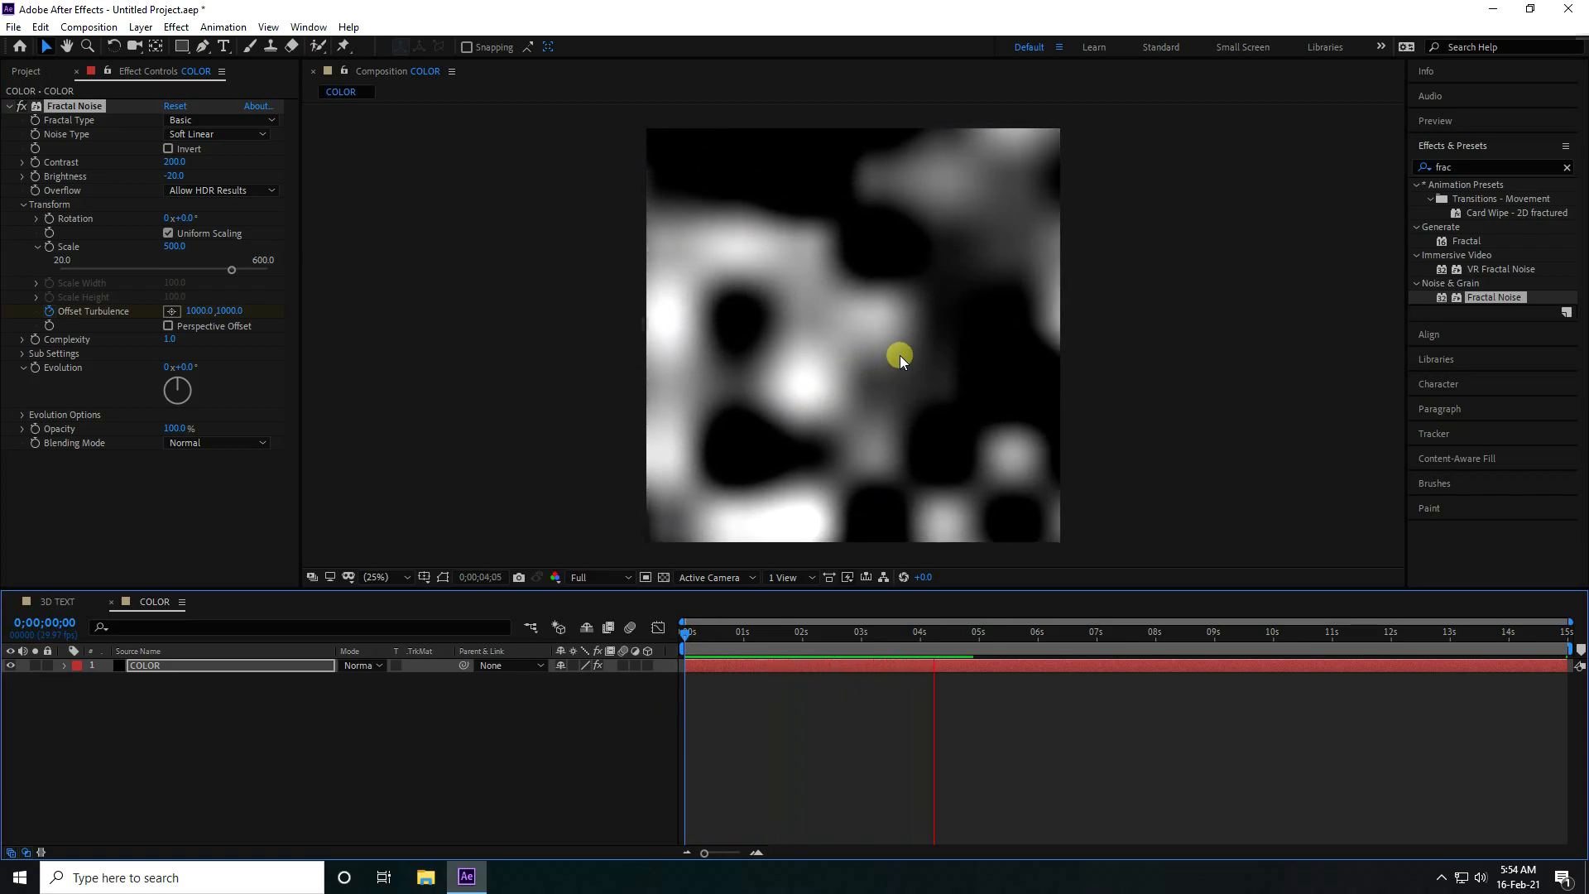
pyautogui.click(999, 631)
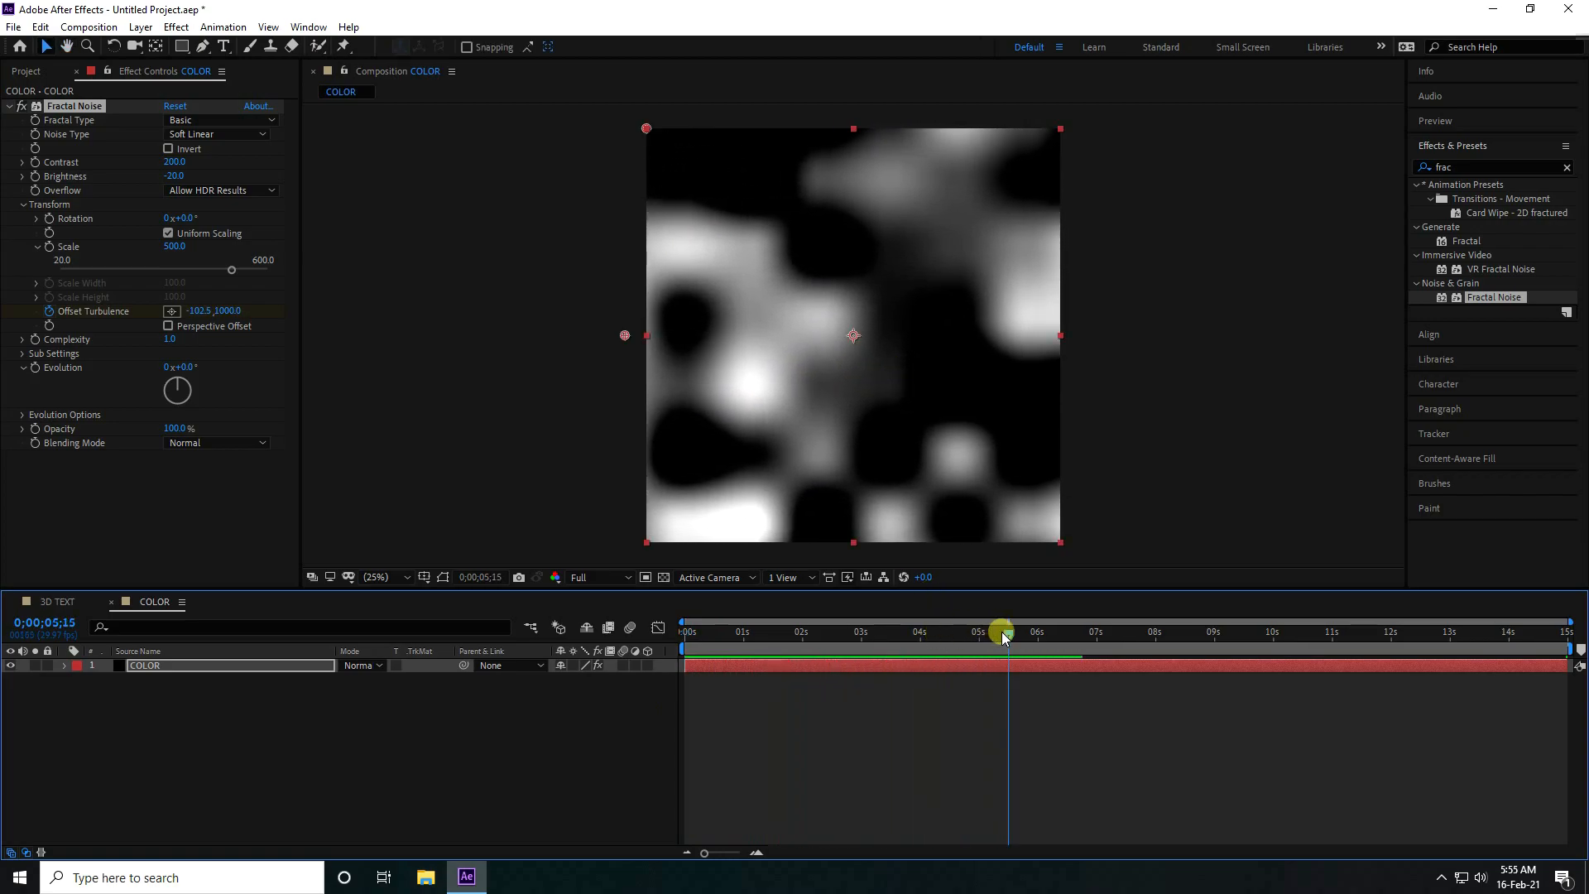
# - Add the expression time*250 to the Fractal Noise Evolution and preview the evolving noise
pyautogui.keyDown('alt'); pyautogui.click(35, 368); pyautogui.keyUp('alt')
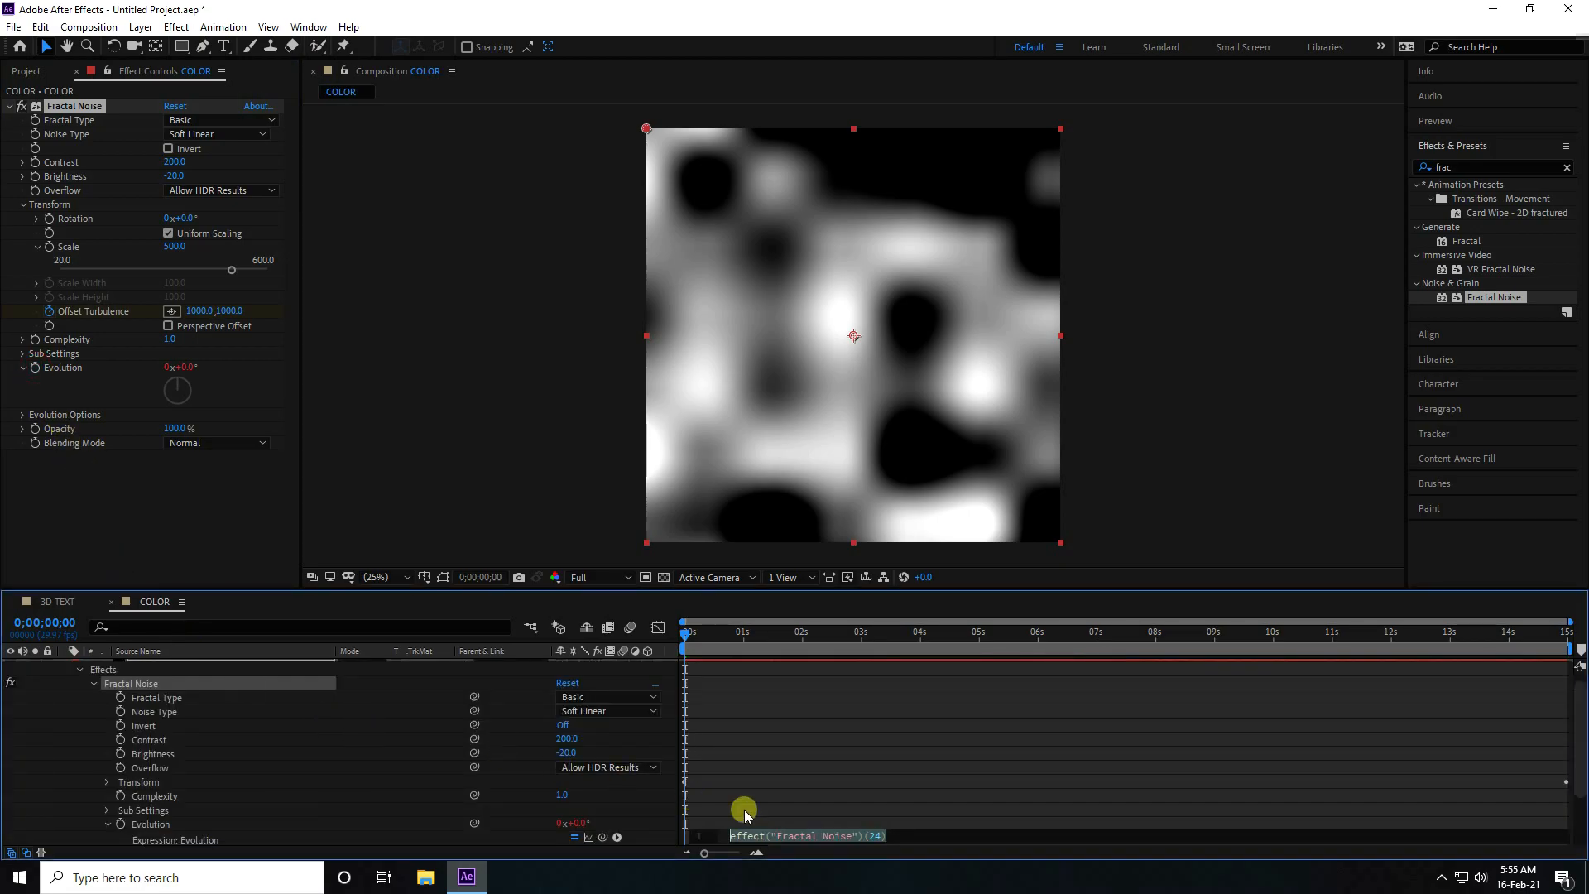
pyautogui.write('time')
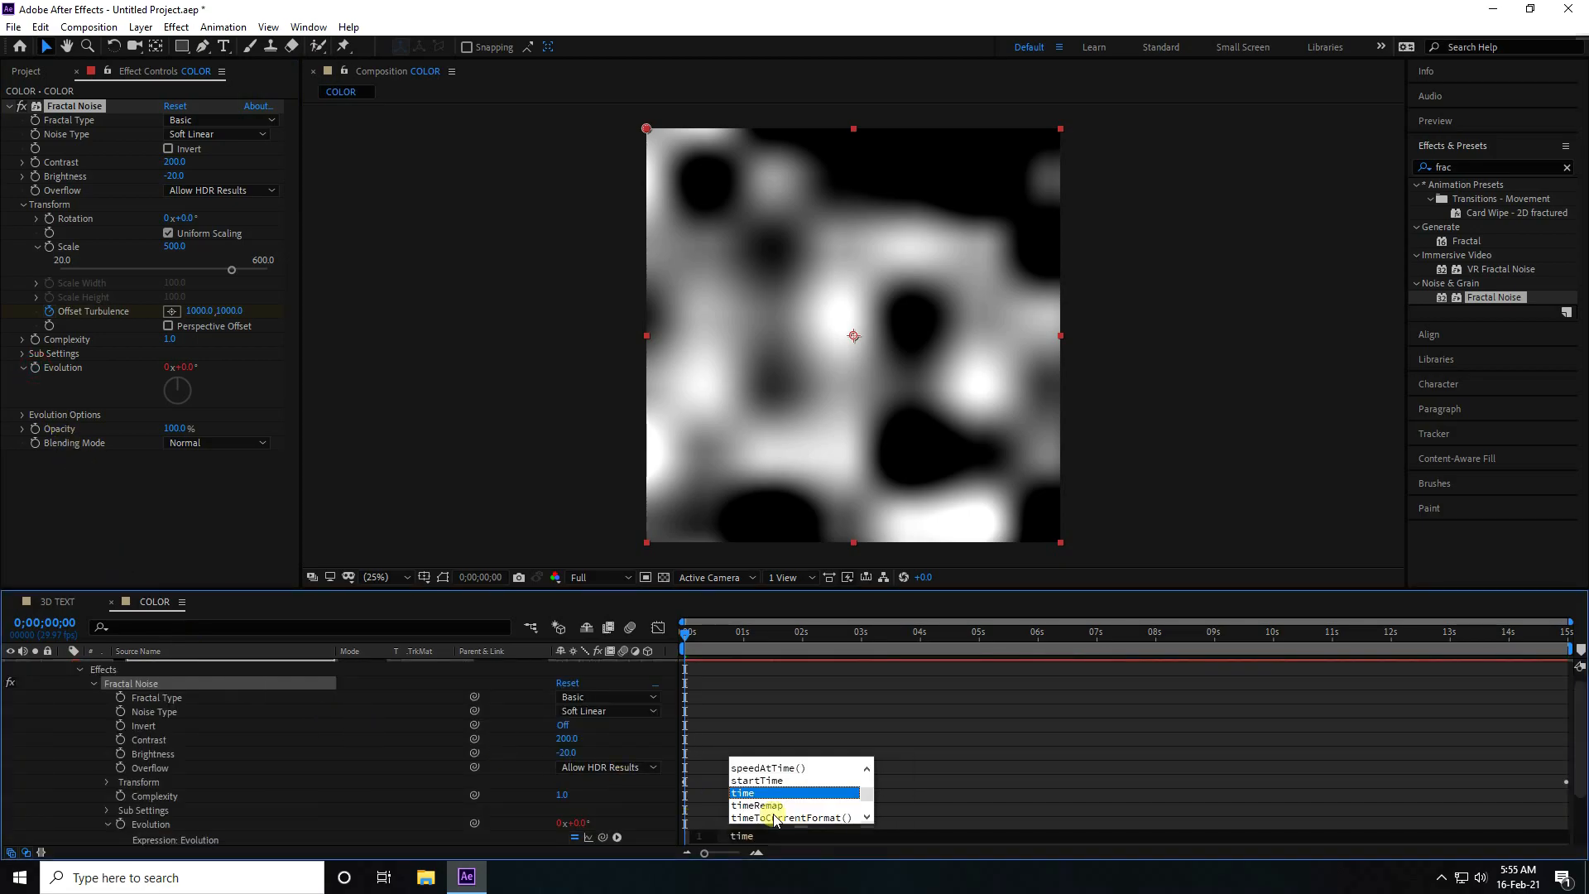
pyautogui.write('*')
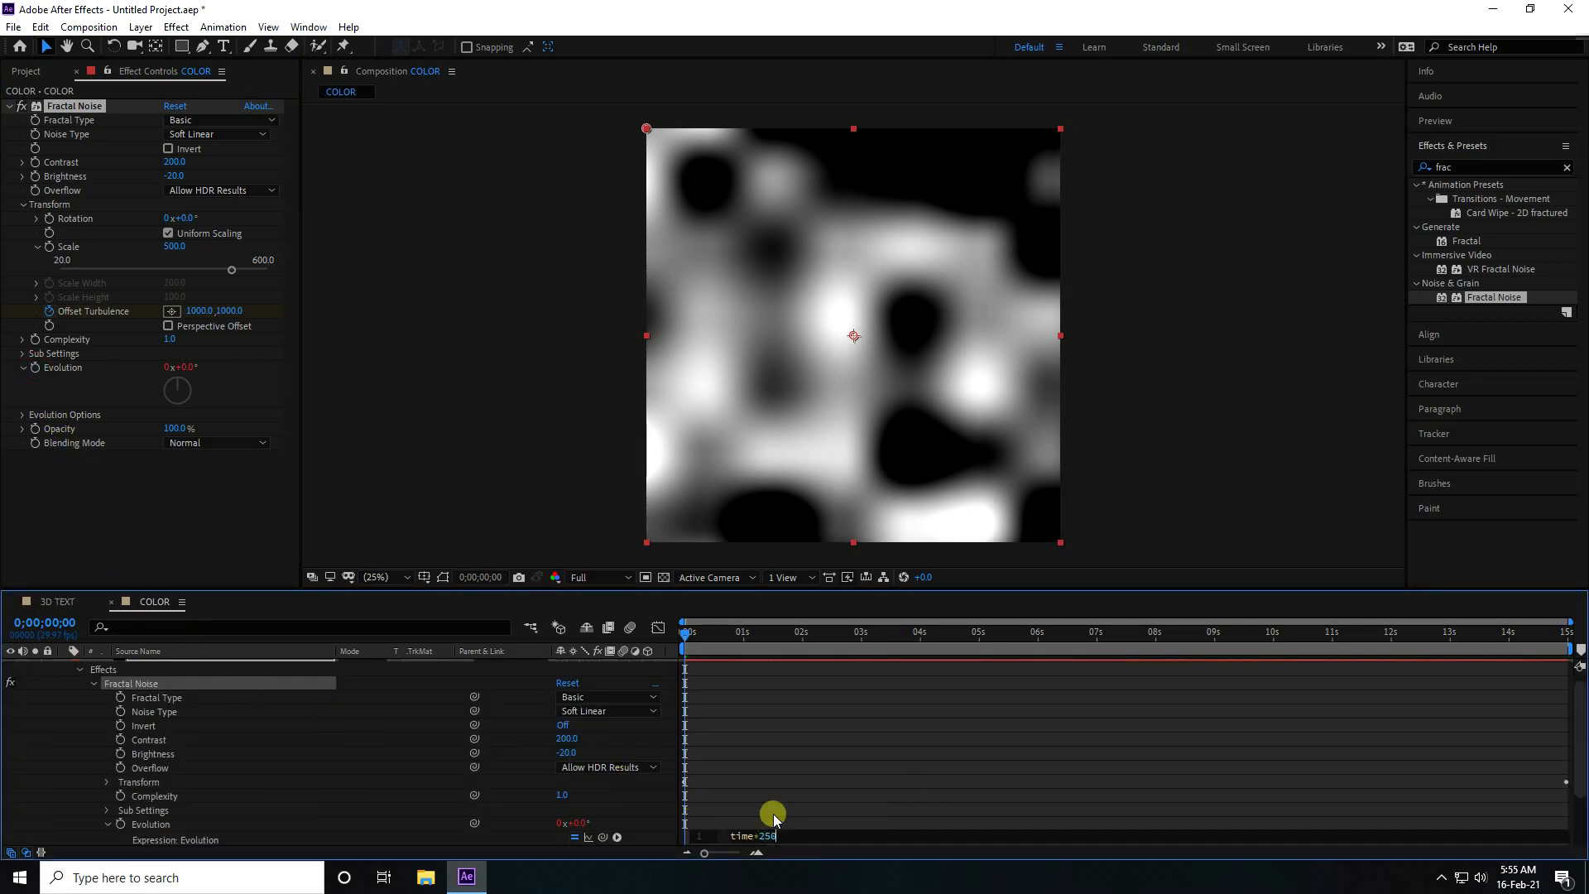
pyautogui.click(774, 818)
pyautogui.scroll(1, 51, 728)
pyautogui.click(65, 666)
pyautogui.click(231, 741)
pyautogui.press('space')
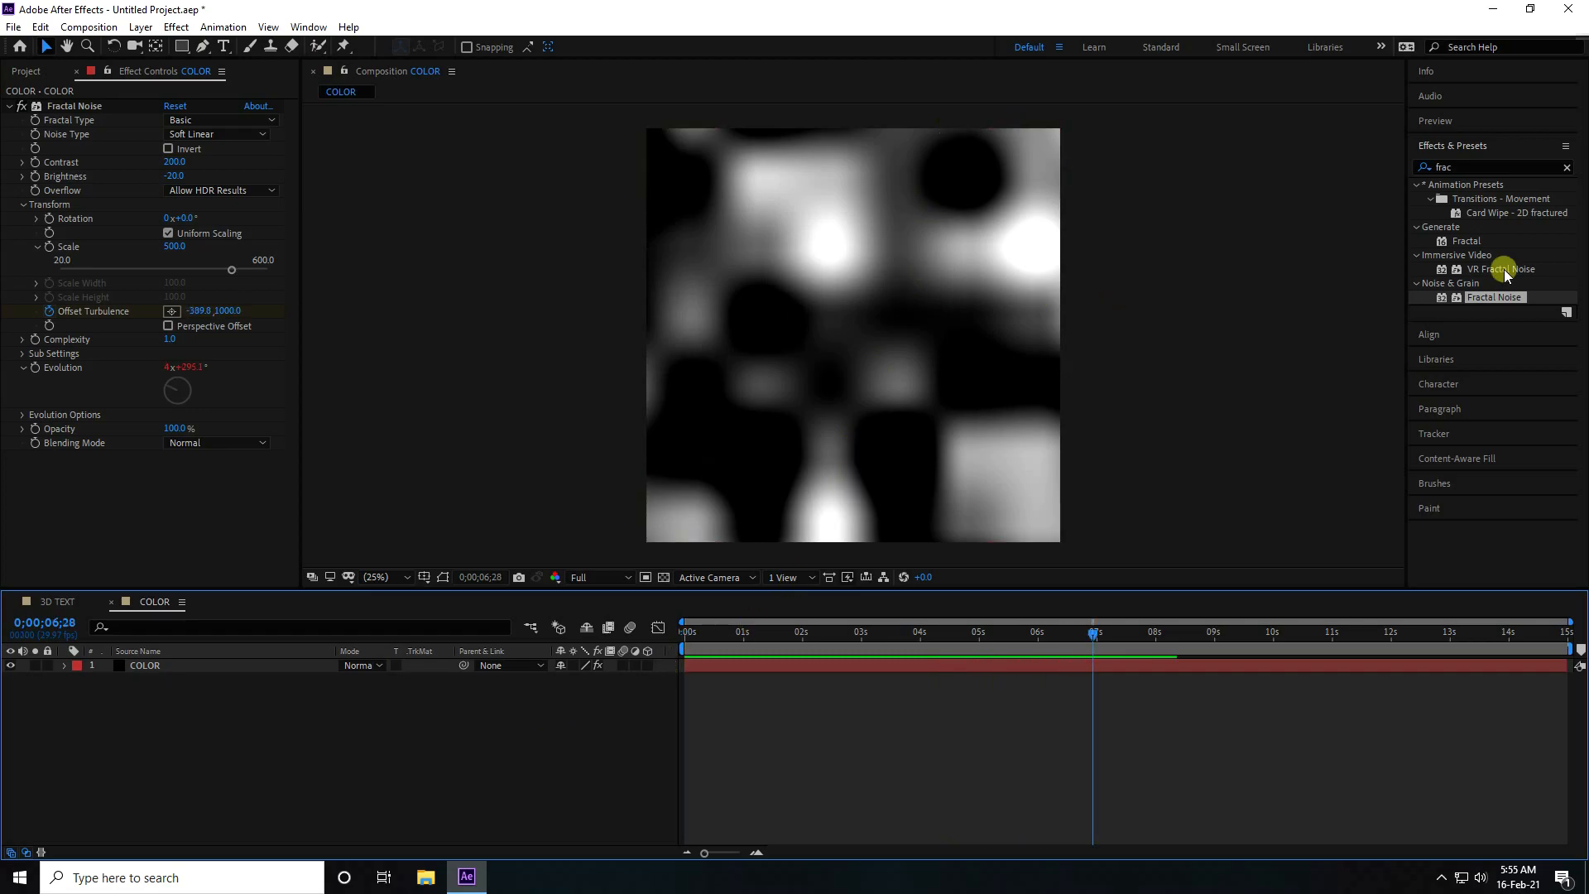
# - Apply Hue/Saturation to the COLOR layer with Colorize enabled and Colorize Saturation set to 100, and preview it
pyautogui.moveTo(1487, 166); pyautogui.dragTo(1276, 167)
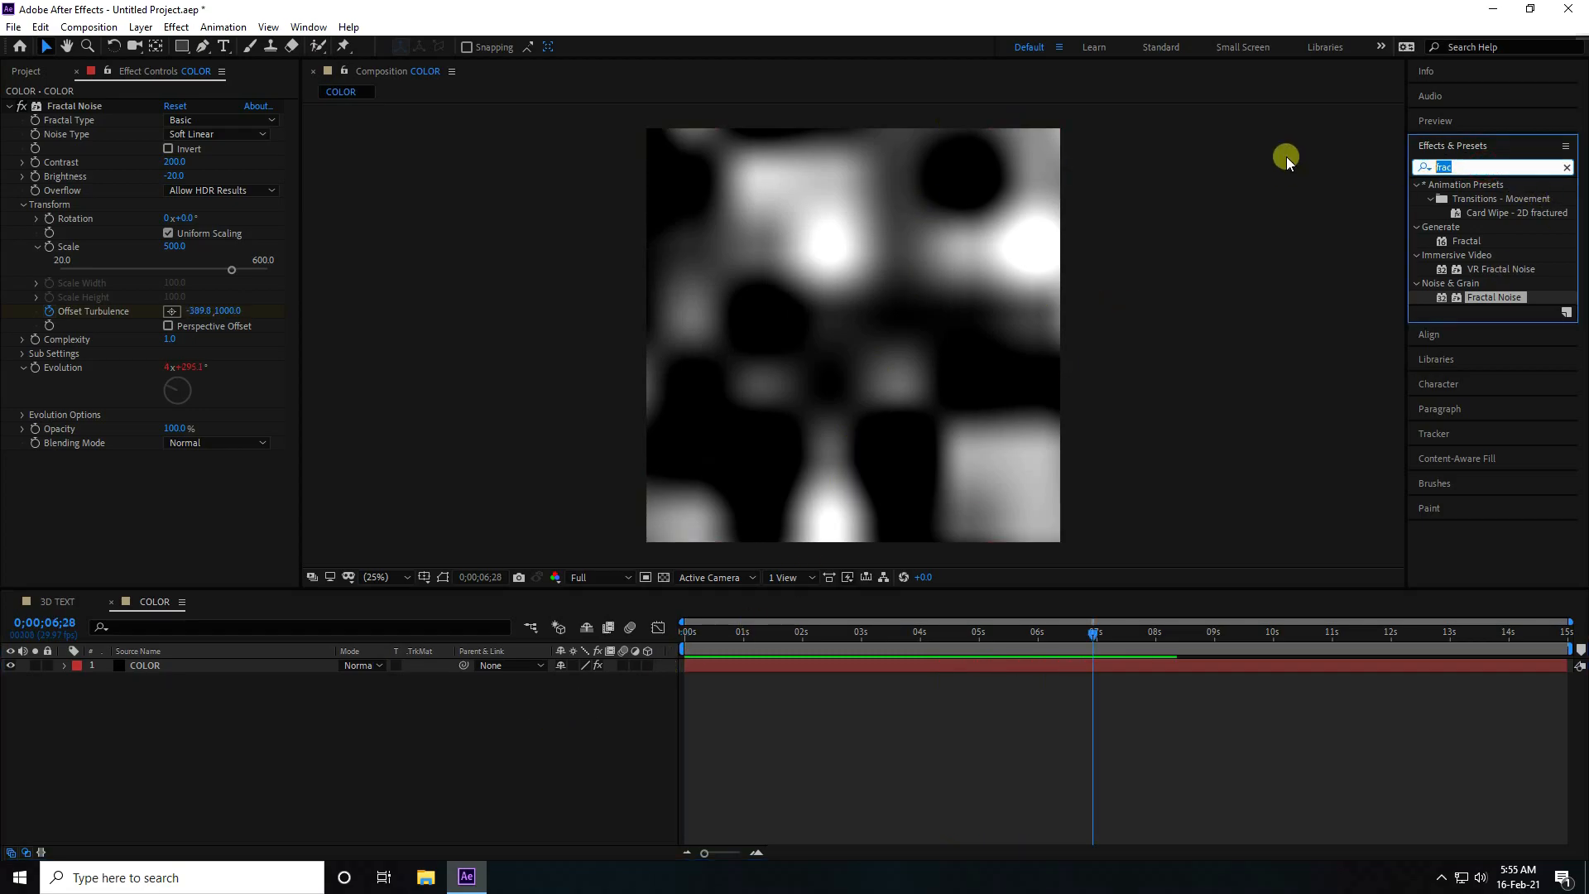
pyautogui.write('hue')
pyautogui.moveTo(1496, 255); pyautogui.dragTo(182, 545)
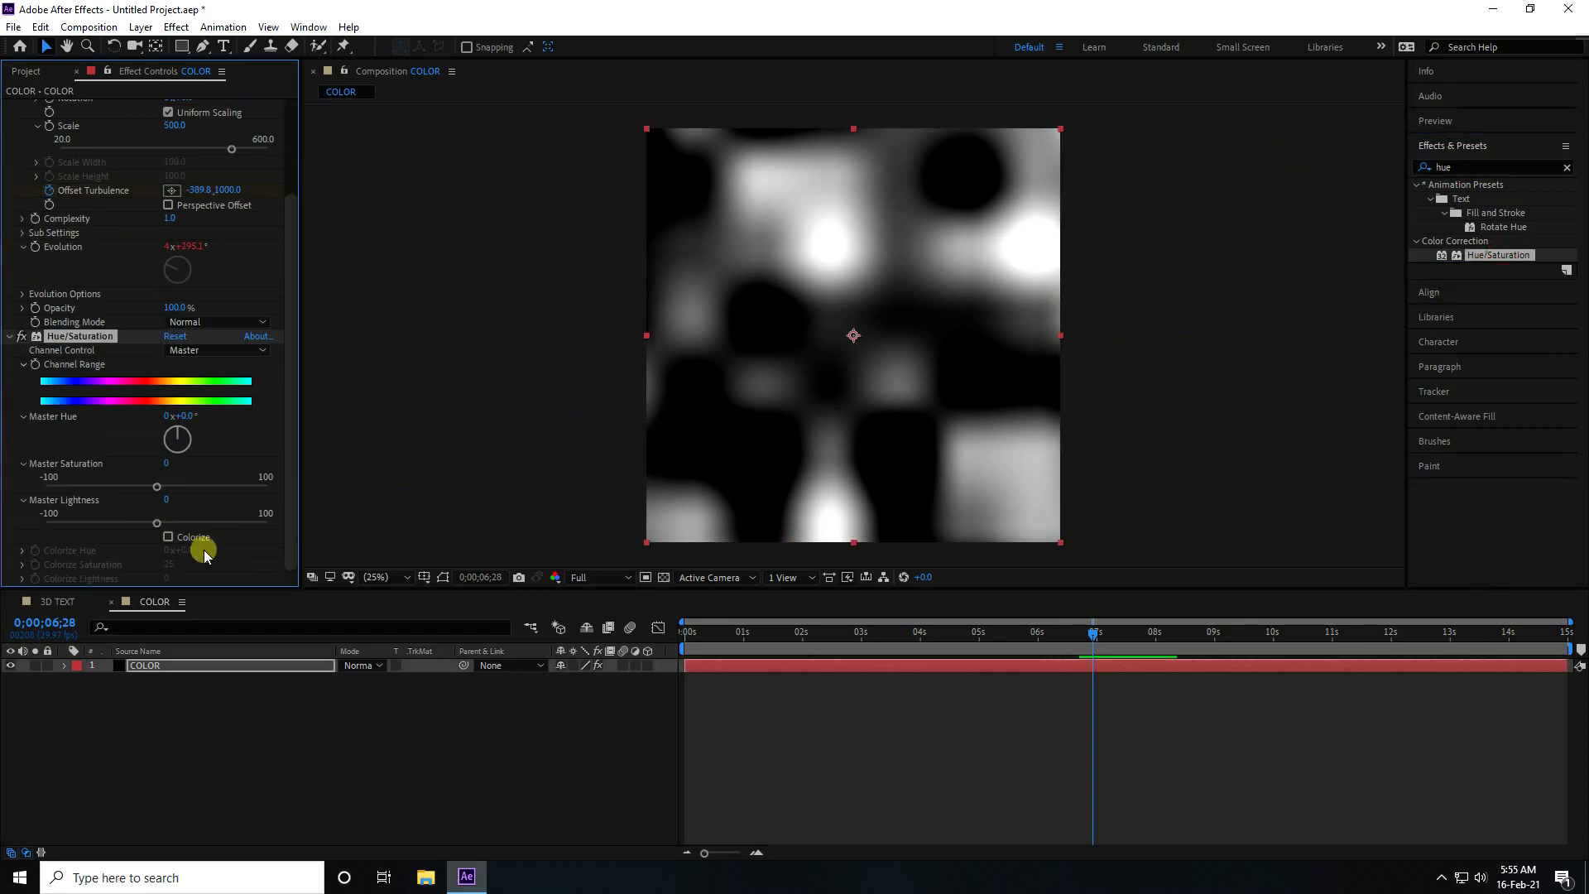
pyautogui.click(685, 631)
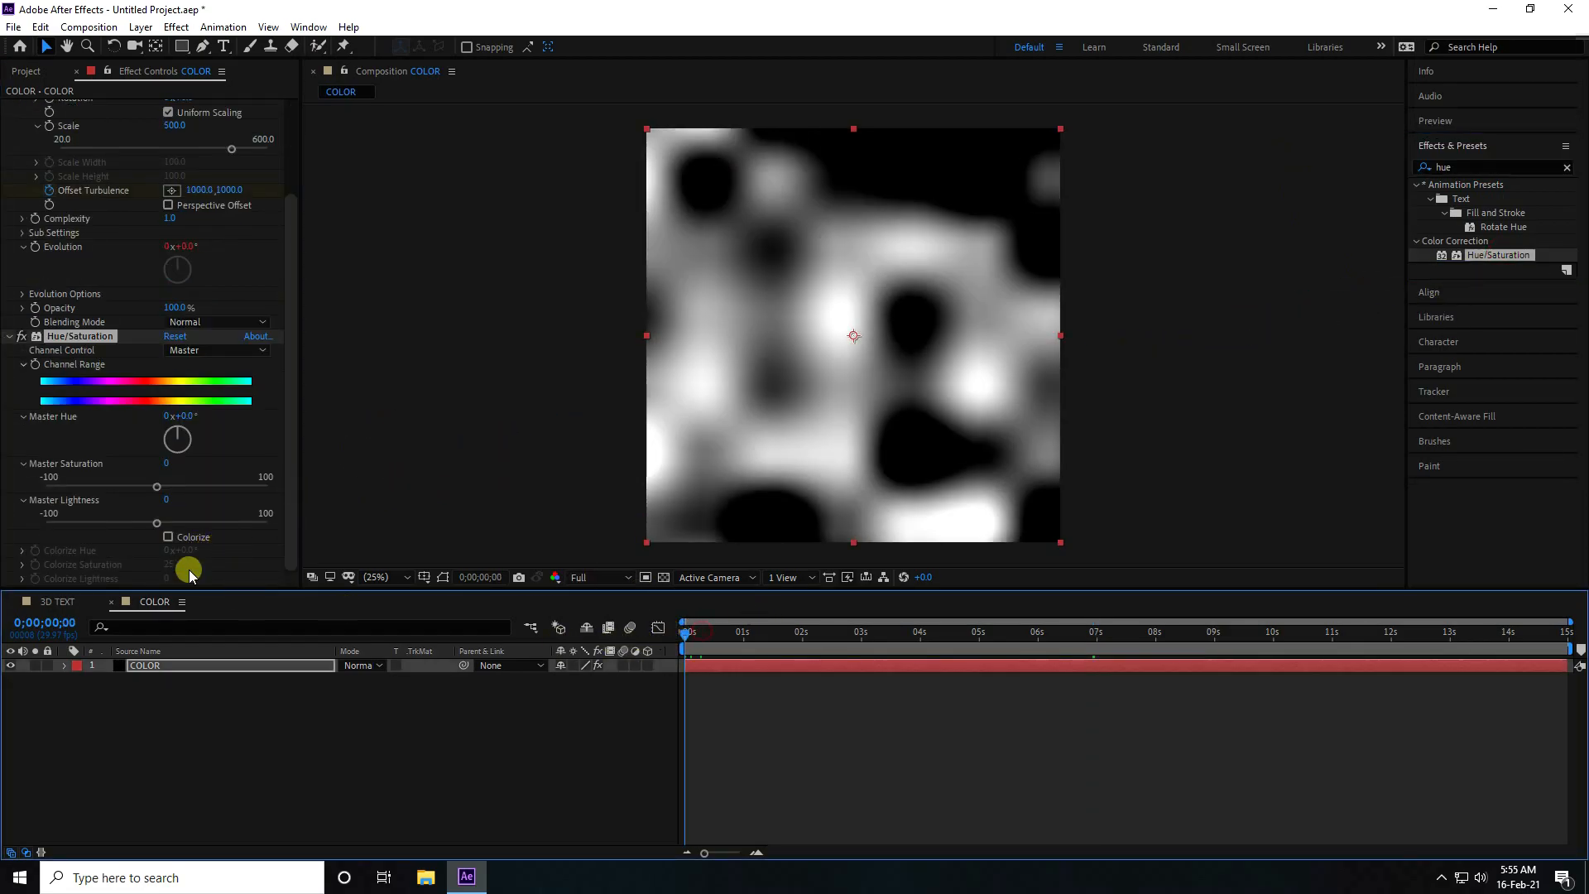
pyautogui.click(170, 540)
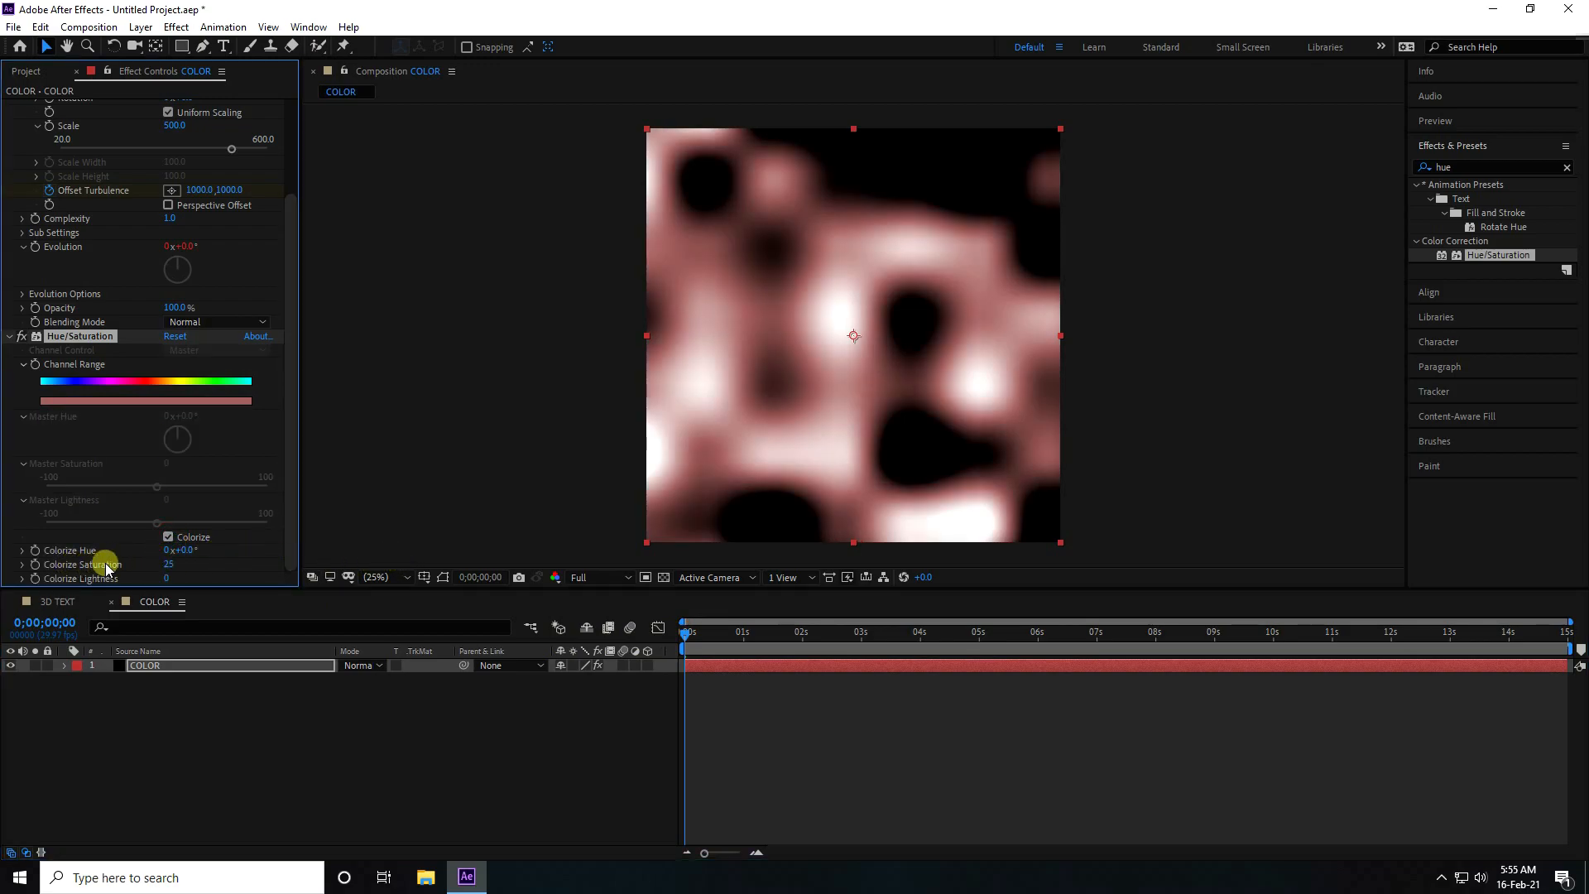
pyautogui.moveTo(177, 564); pyautogui.dragTo(380, 581)
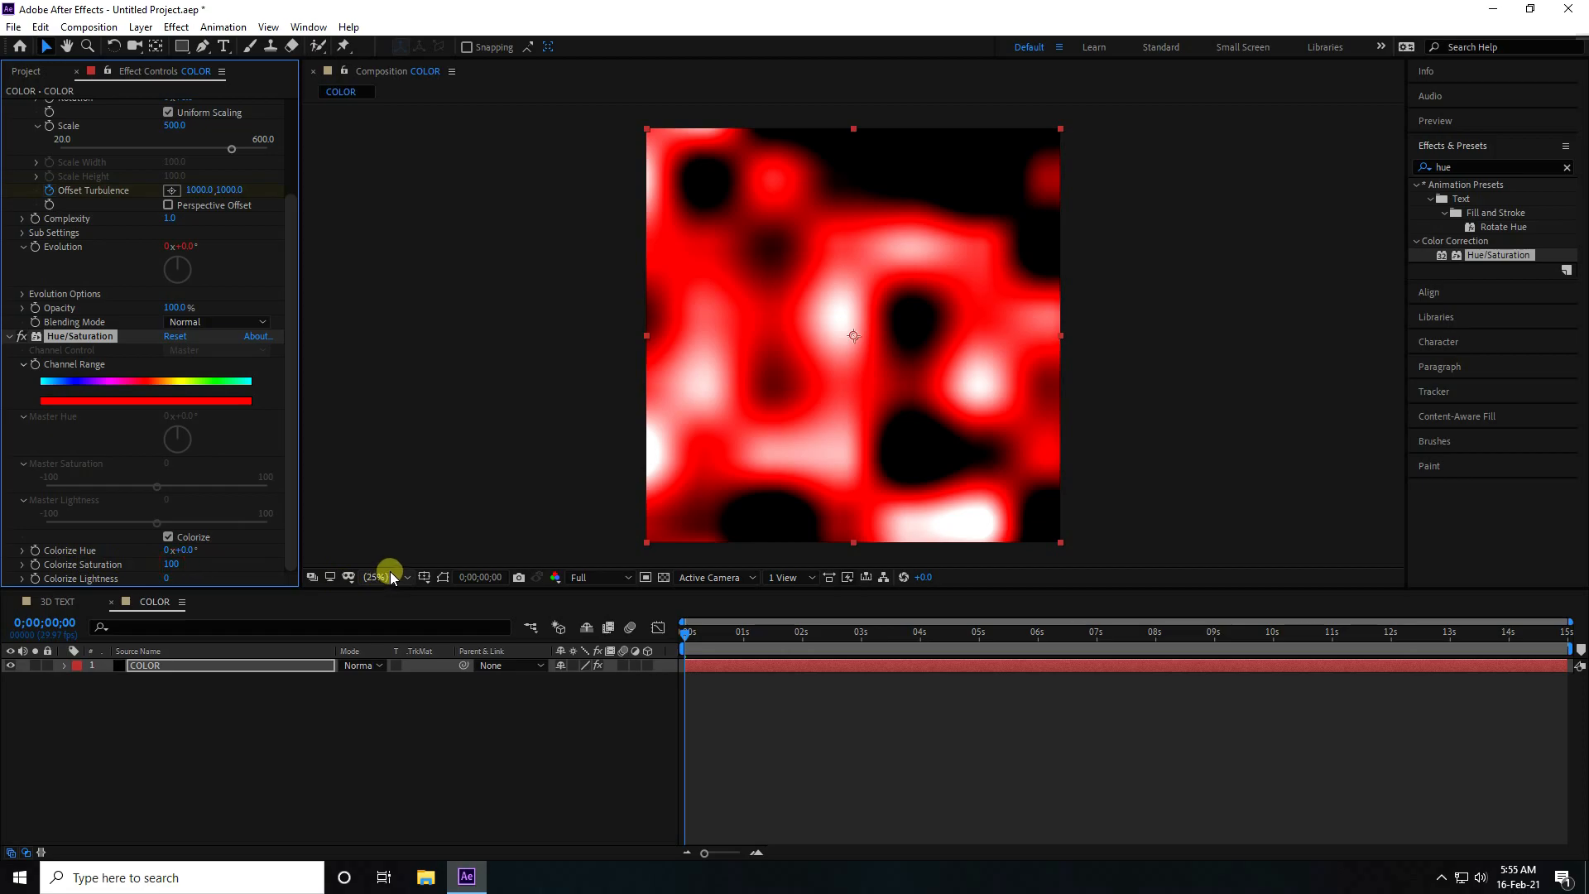
pyautogui.press('space')
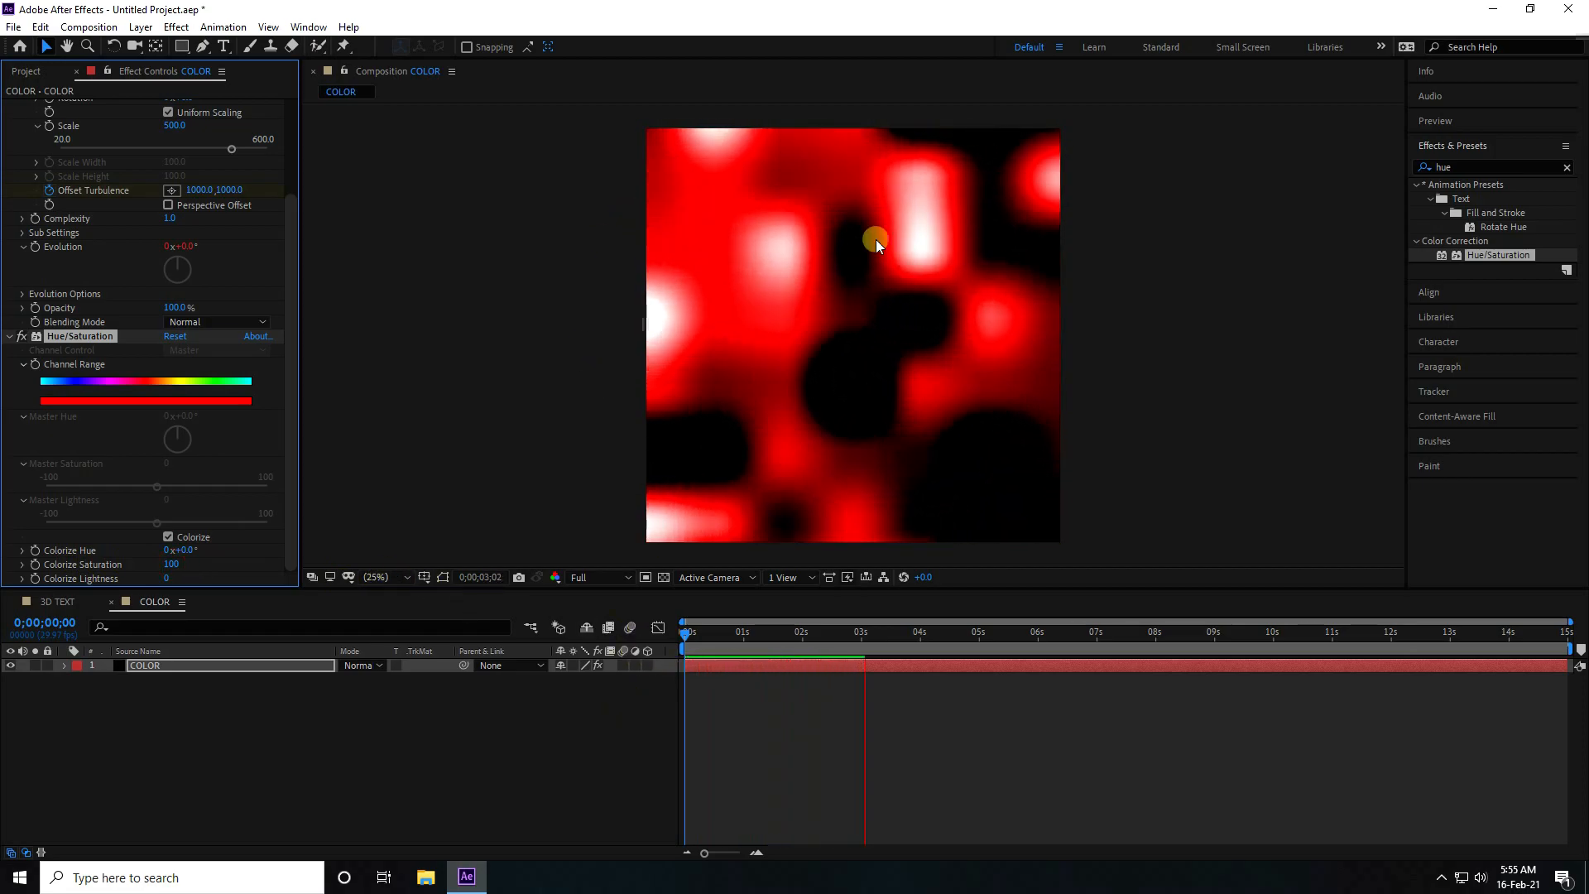
pyautogui.press('space')
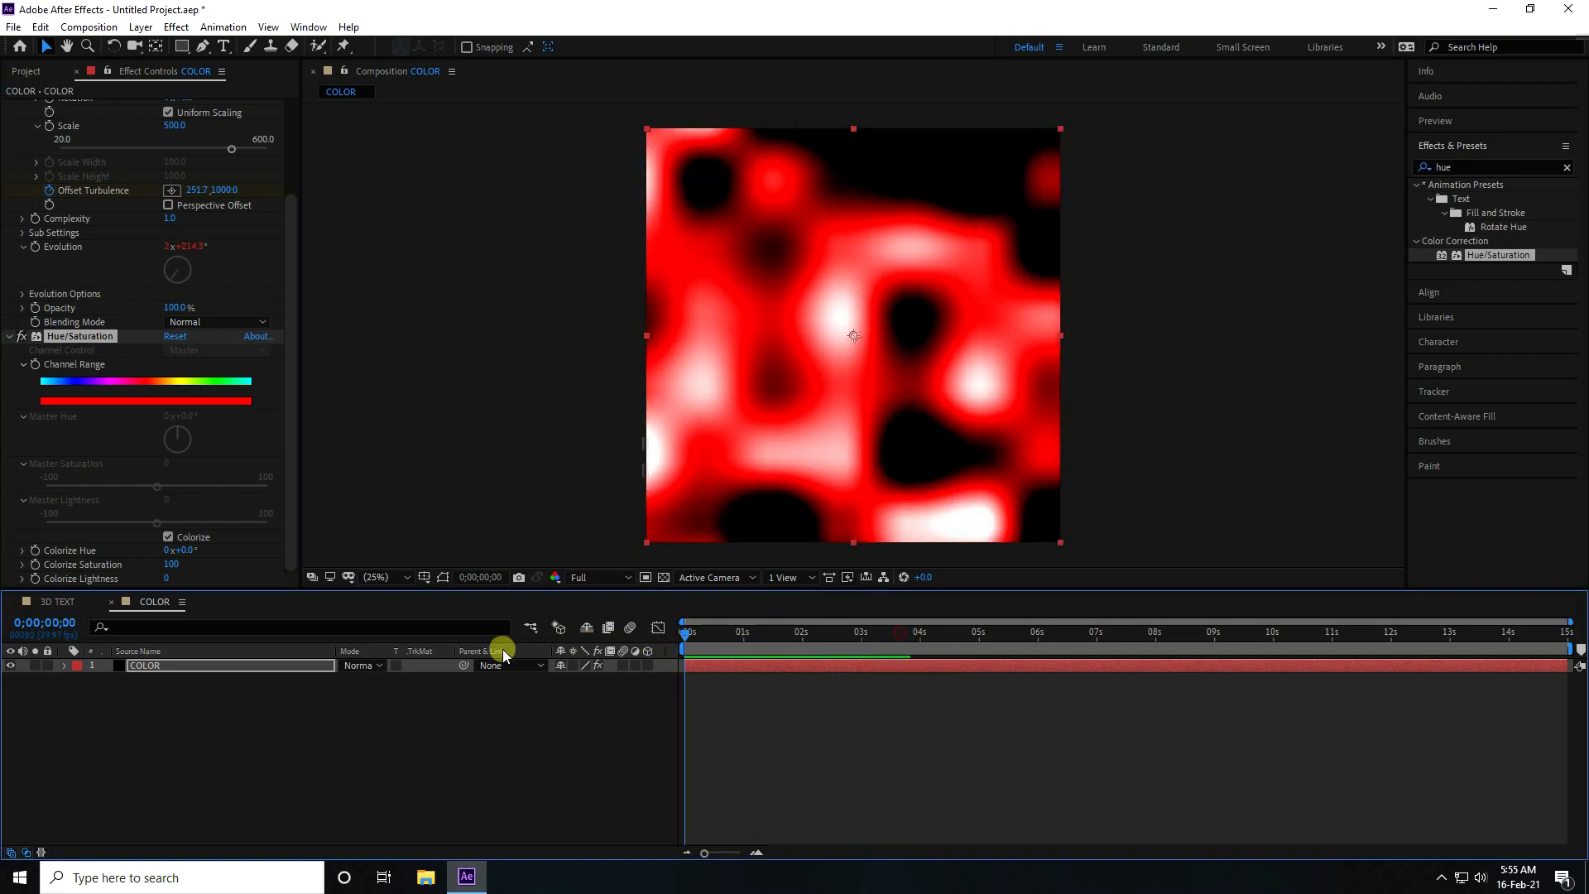
# - Add the expression time*250 to the Colorize Hue and preview the color cycling
pyautogui.keyDown('alt'); pyautogui.click(34, 551); pyautogui.keyUp('alt')
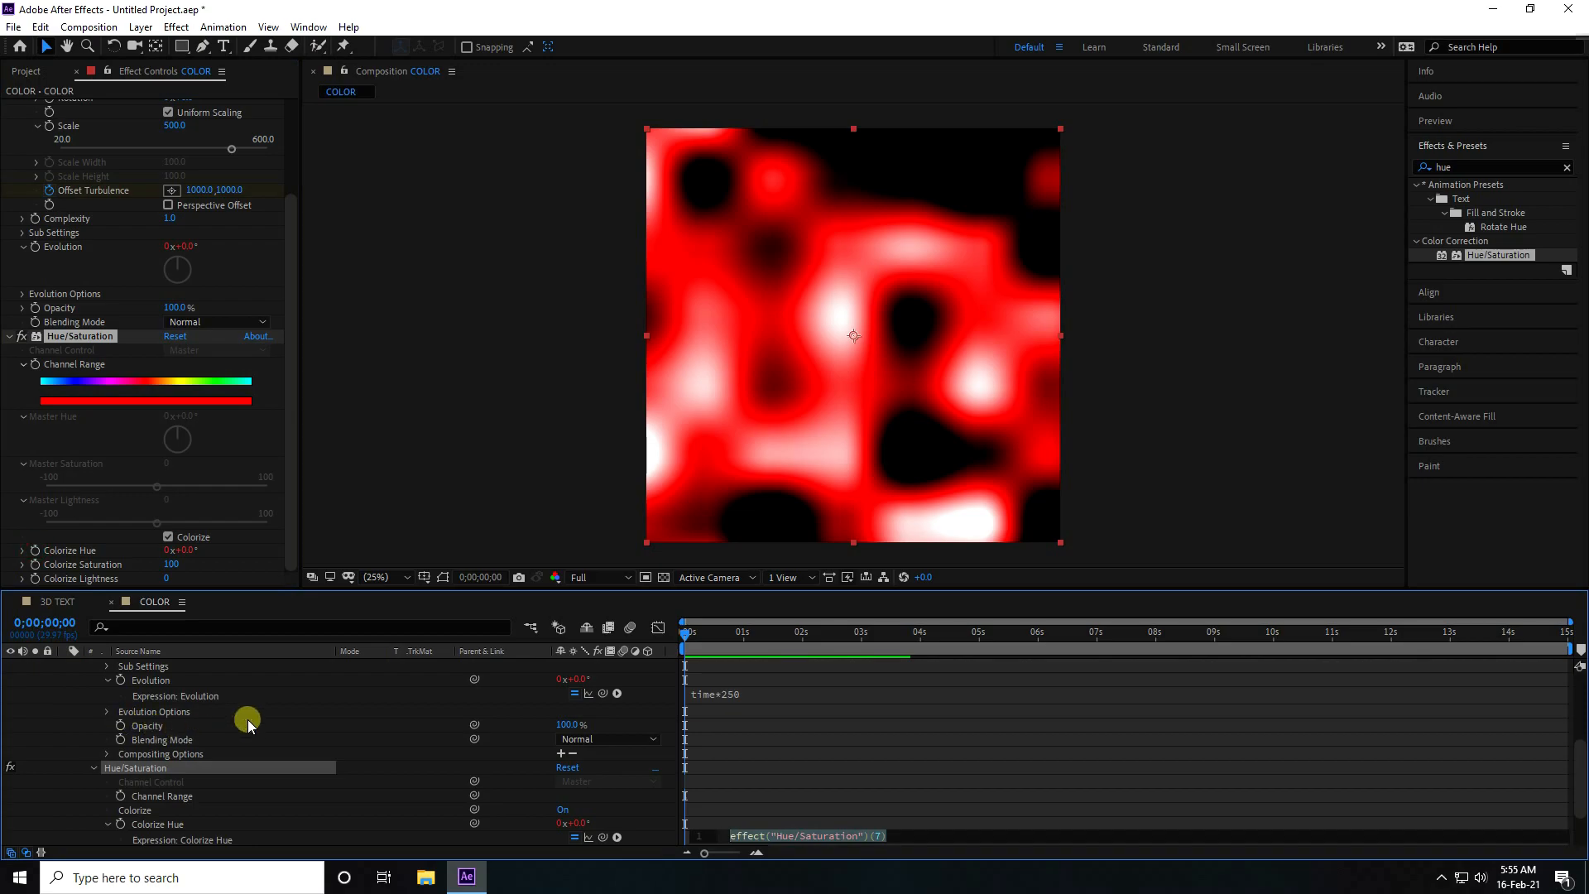
pyautogui.write('time*')
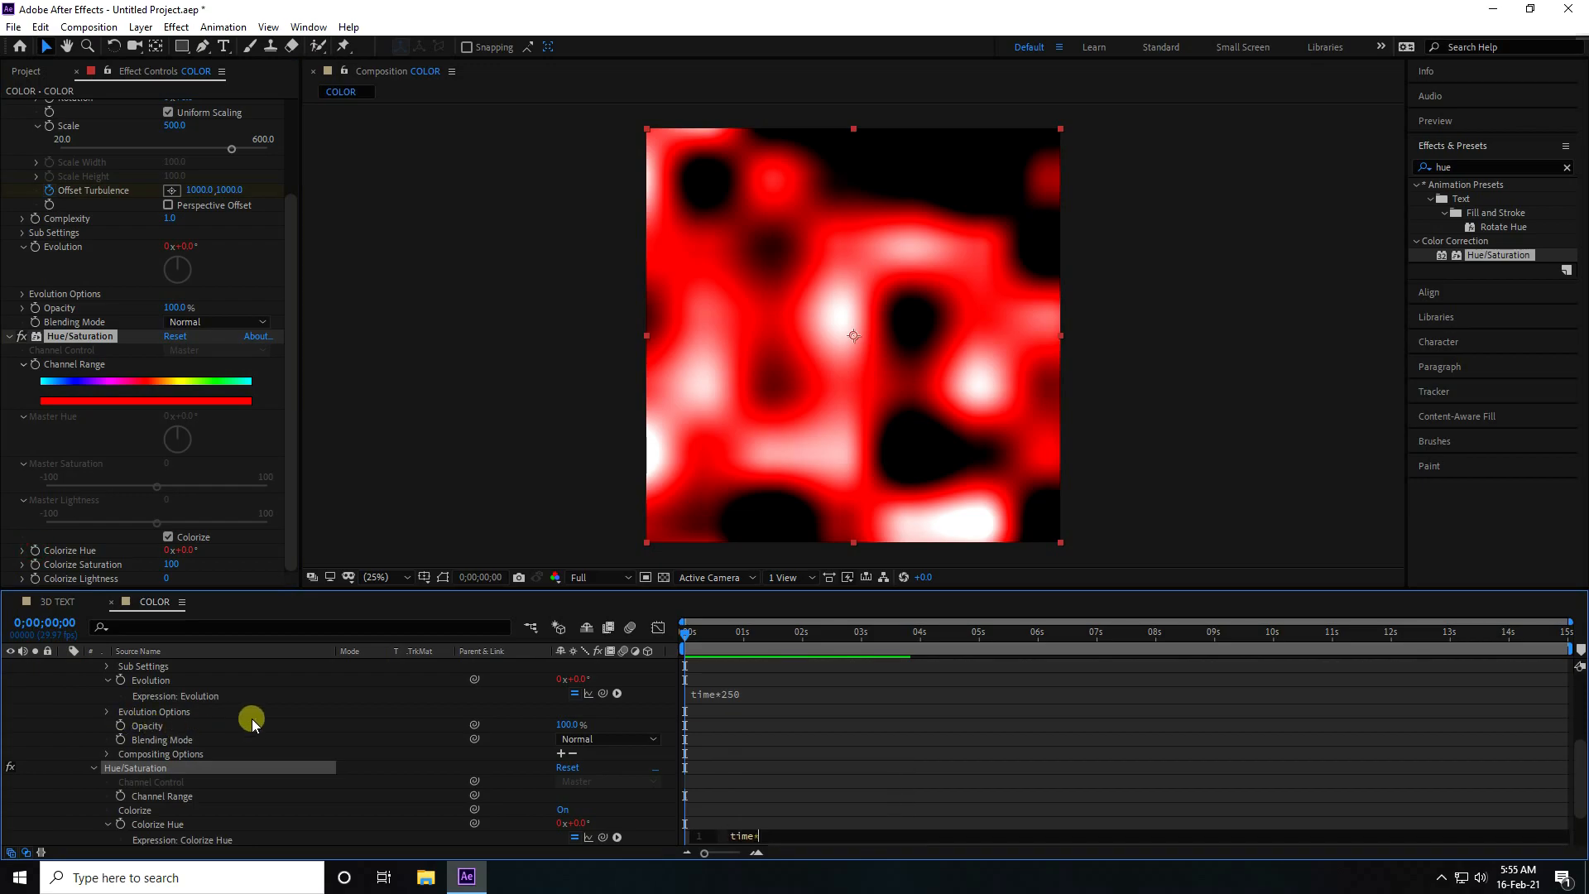
pyautogui.click(252, 720)
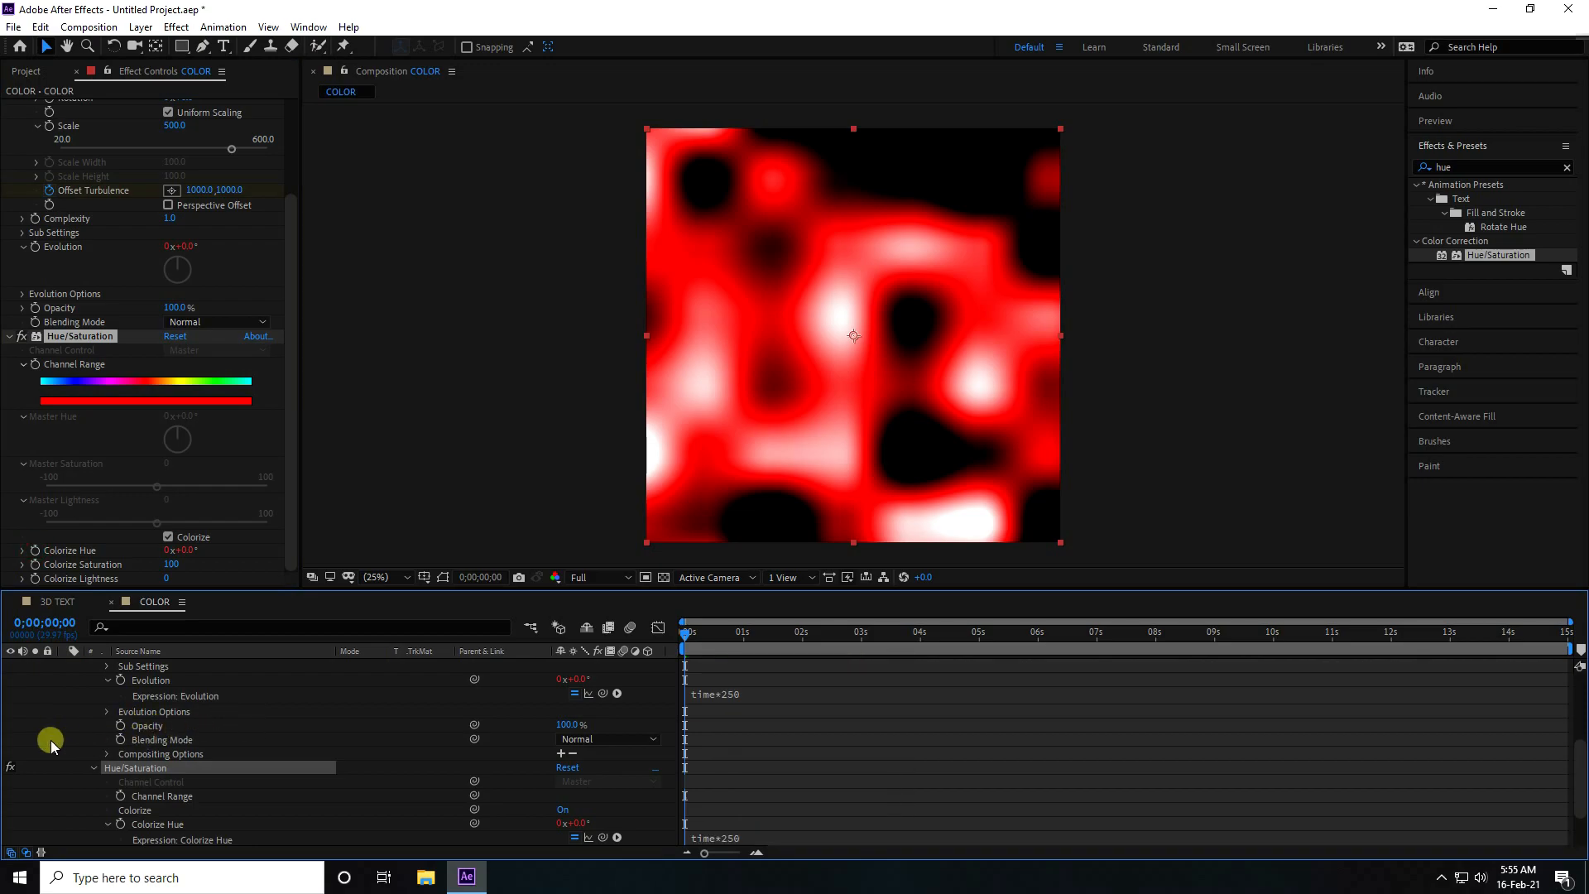
pyautogui.scroll(5, 71, 745)
pyautogui.click(78, 667)
pyautogui.click(64, 666)
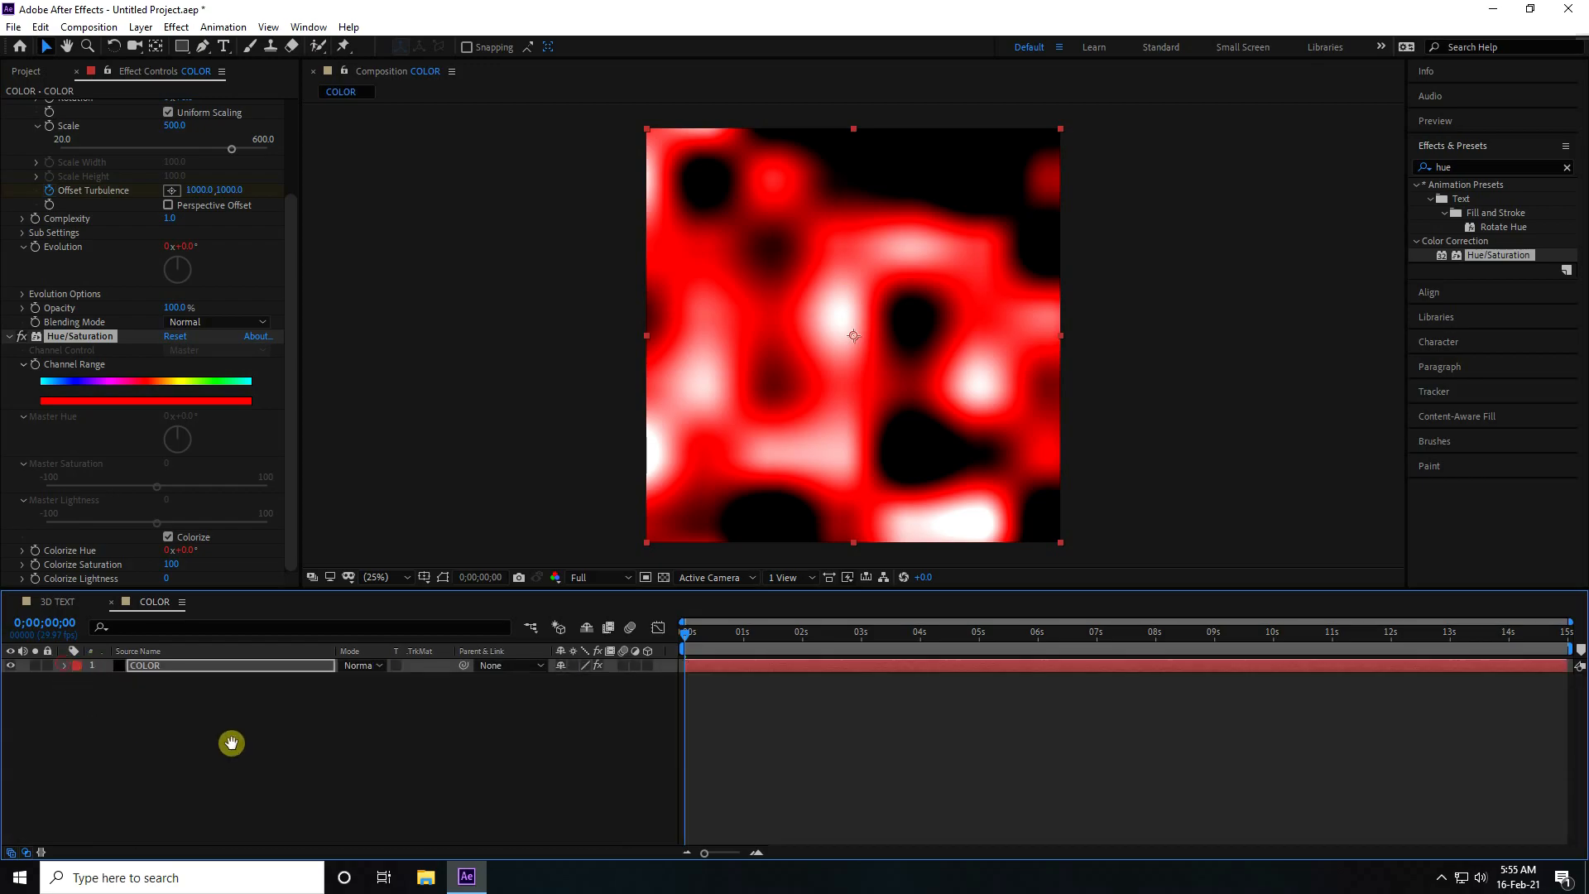
pyautogui.press('space')
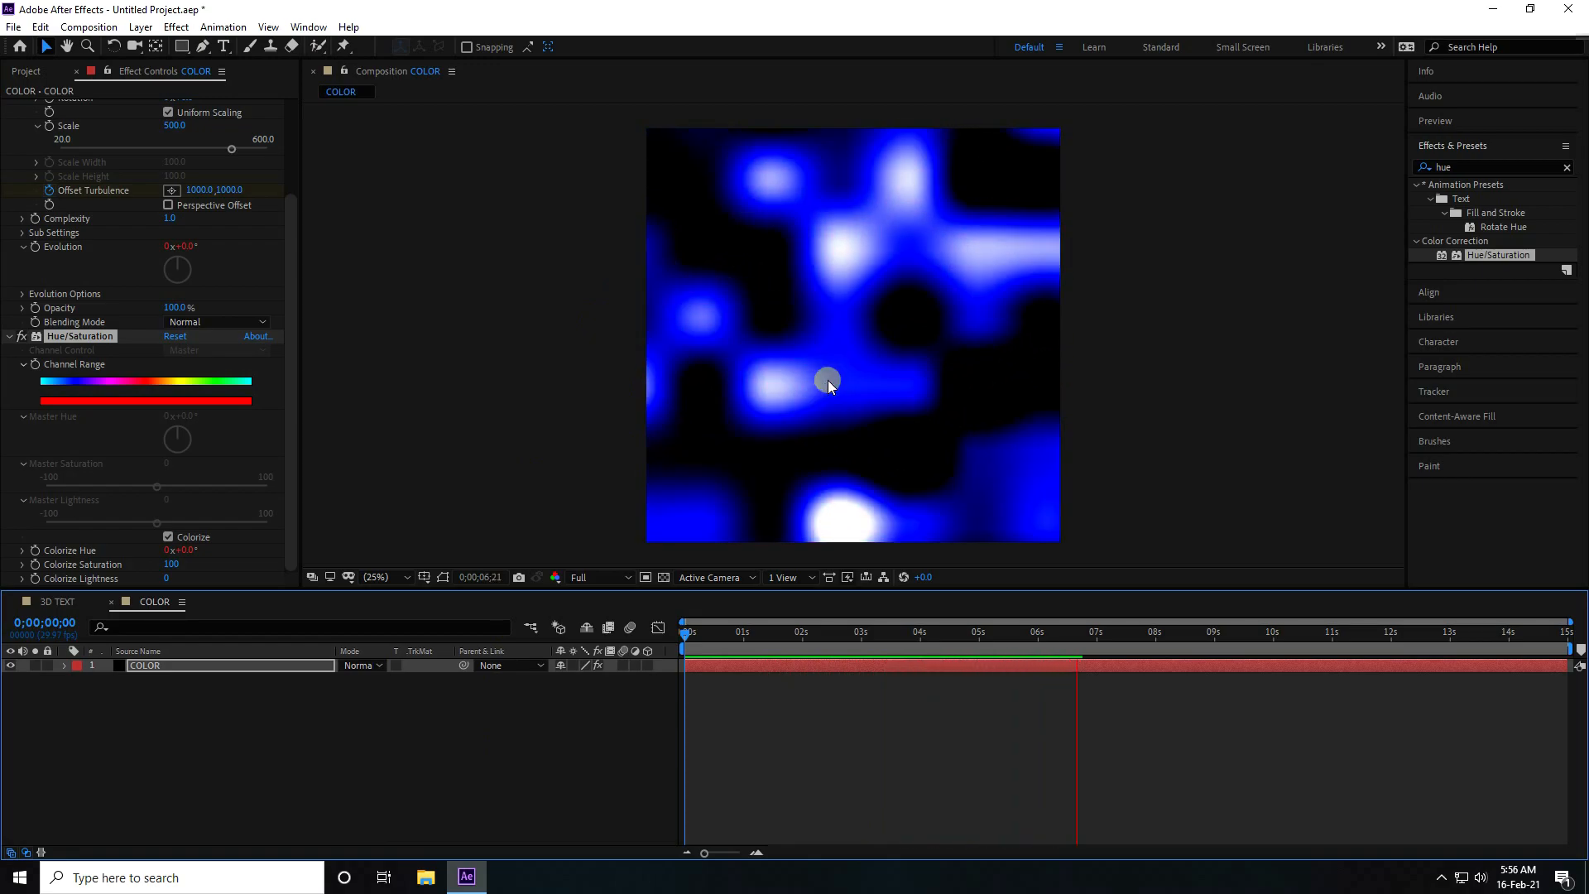
# - Apply a 4-Color Gradient to the COLOR layer with its blending mode set to Overlay, and preview the colors
pyautogui.click(1554, 166)
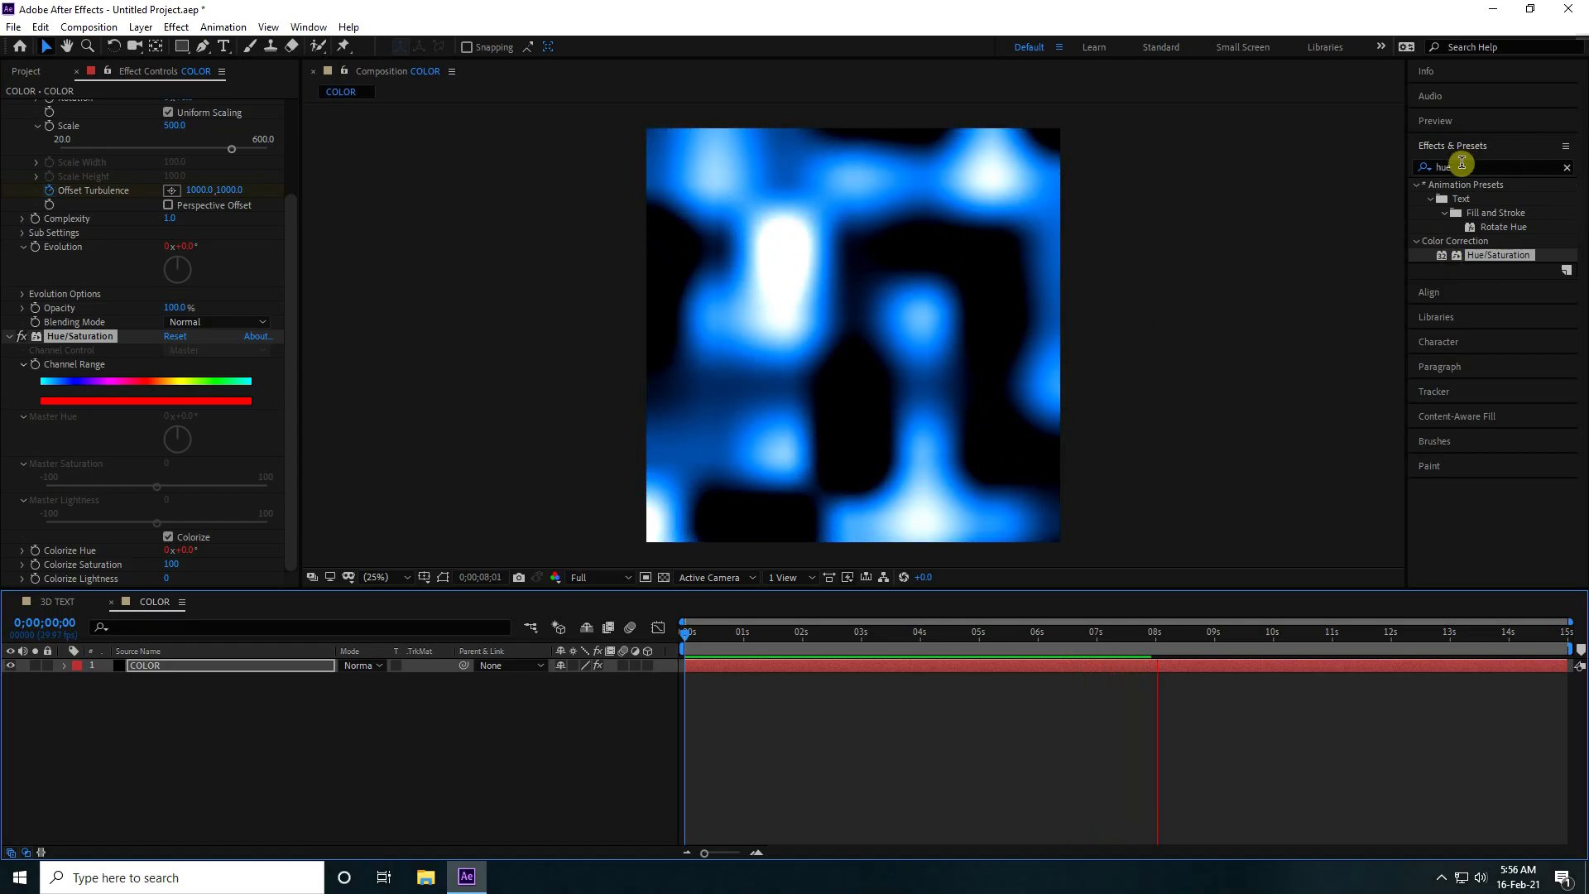
pyautogui.write('4-')
pyautogui.press('space')
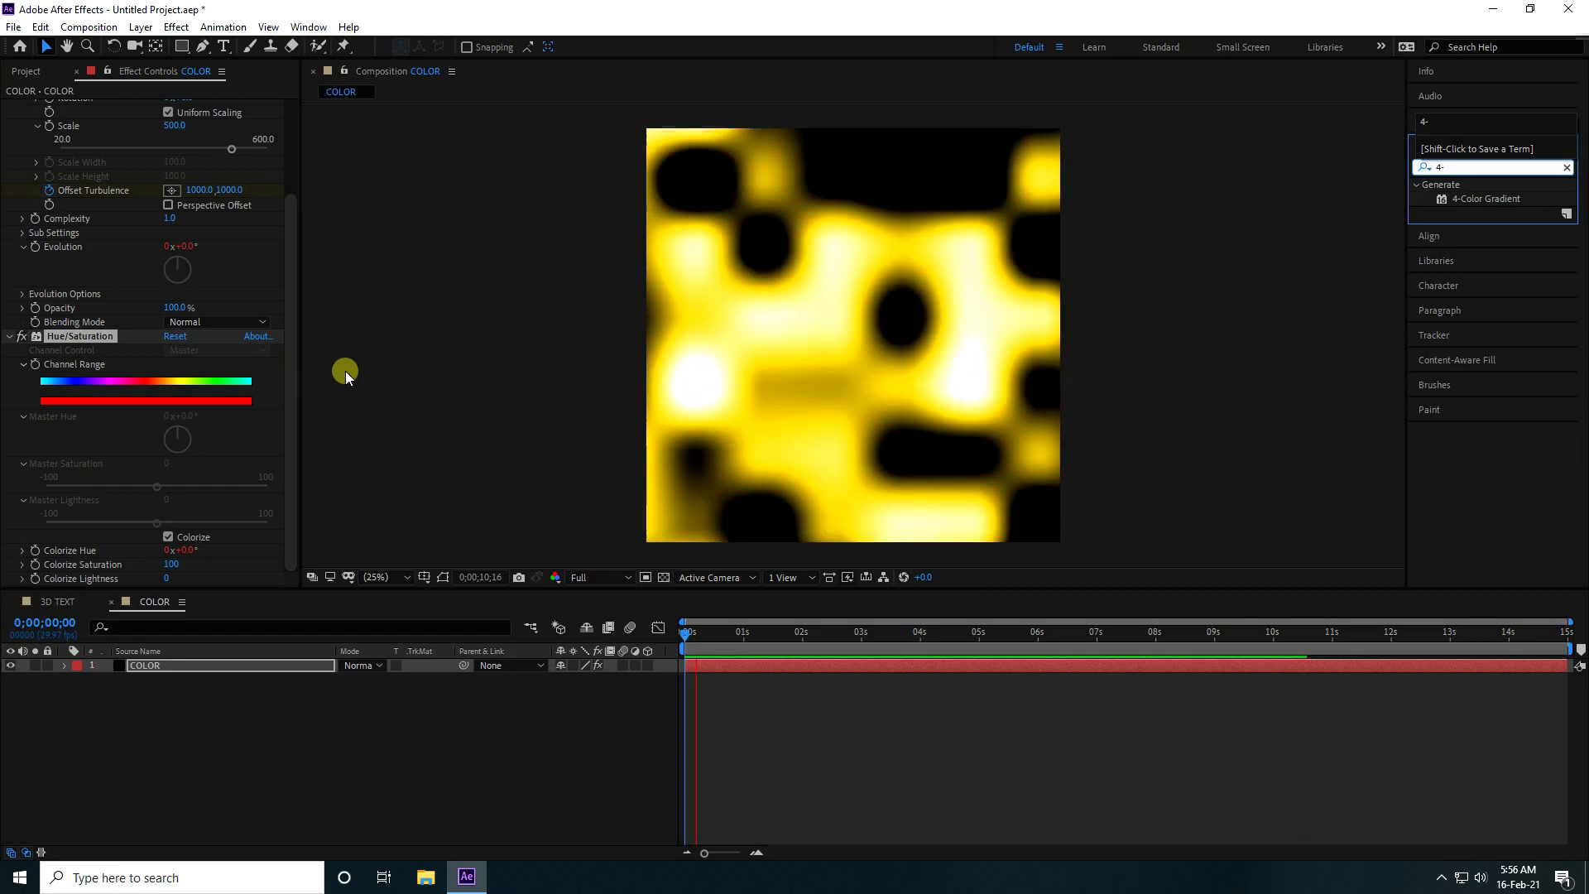
pyautogui.click(710, 627)
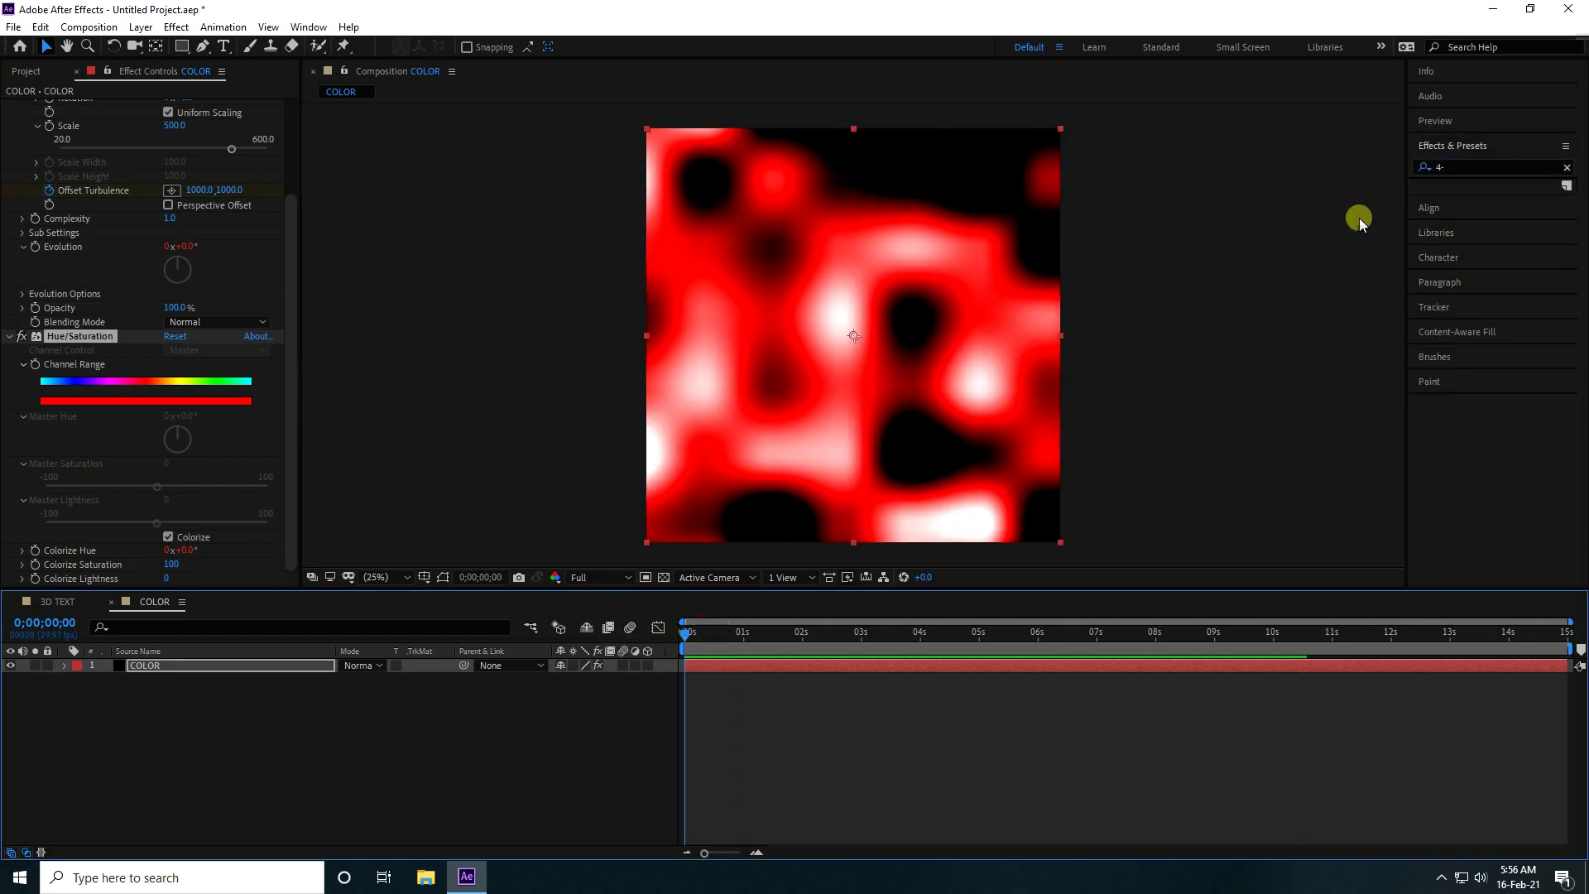
pyautogui.click(1463, 165)
pyautogui.click(1470, 164)
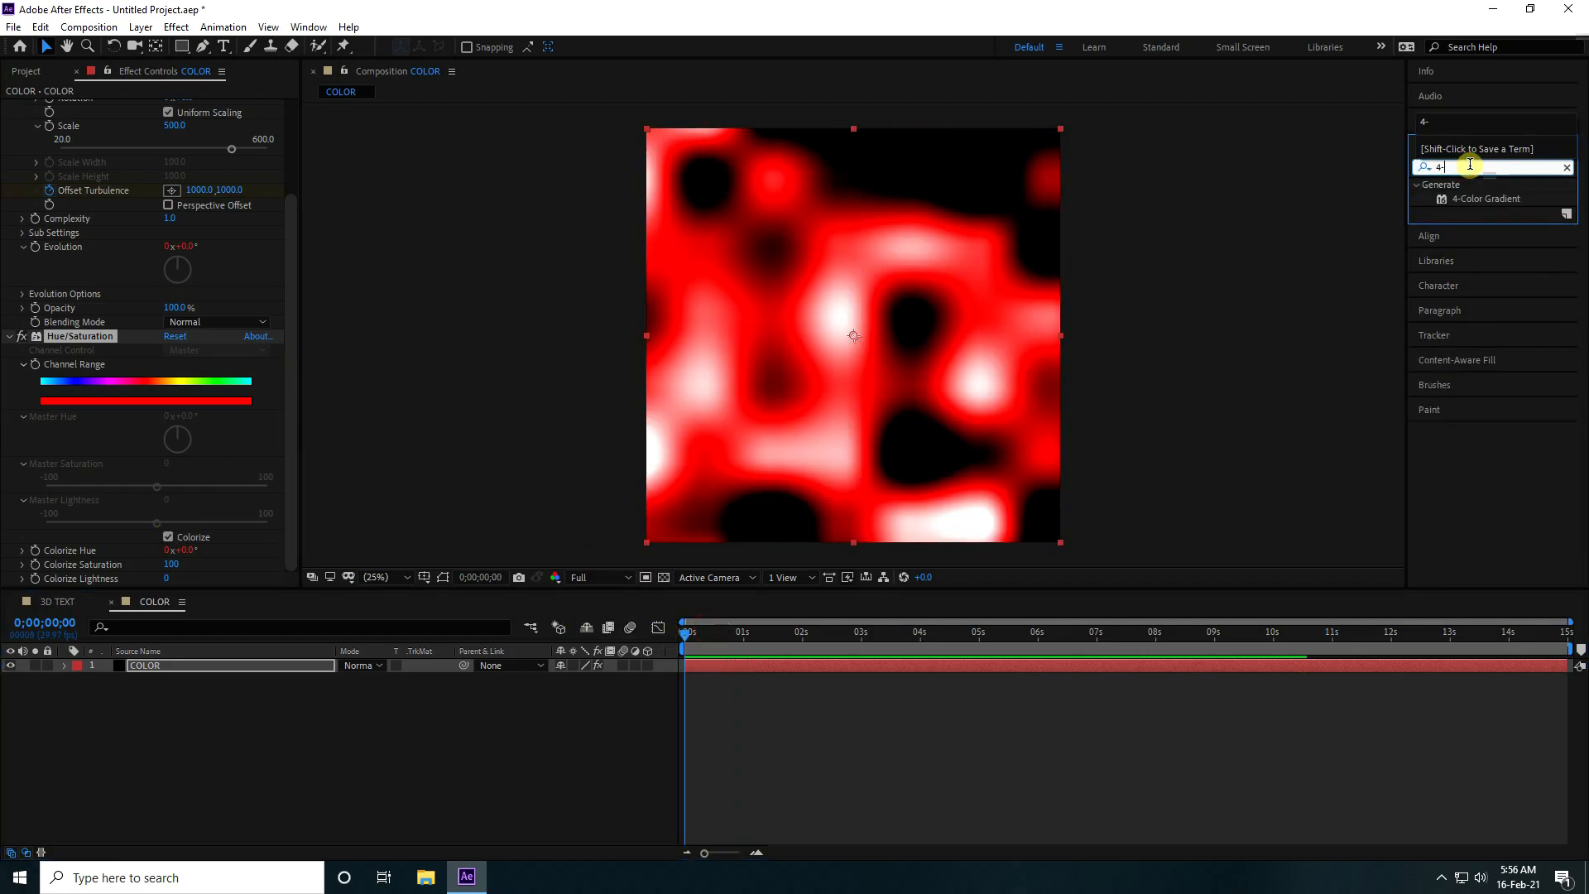
pyautogui.moveTo(1457, 201); pyautogui.dragTo(209, 673)
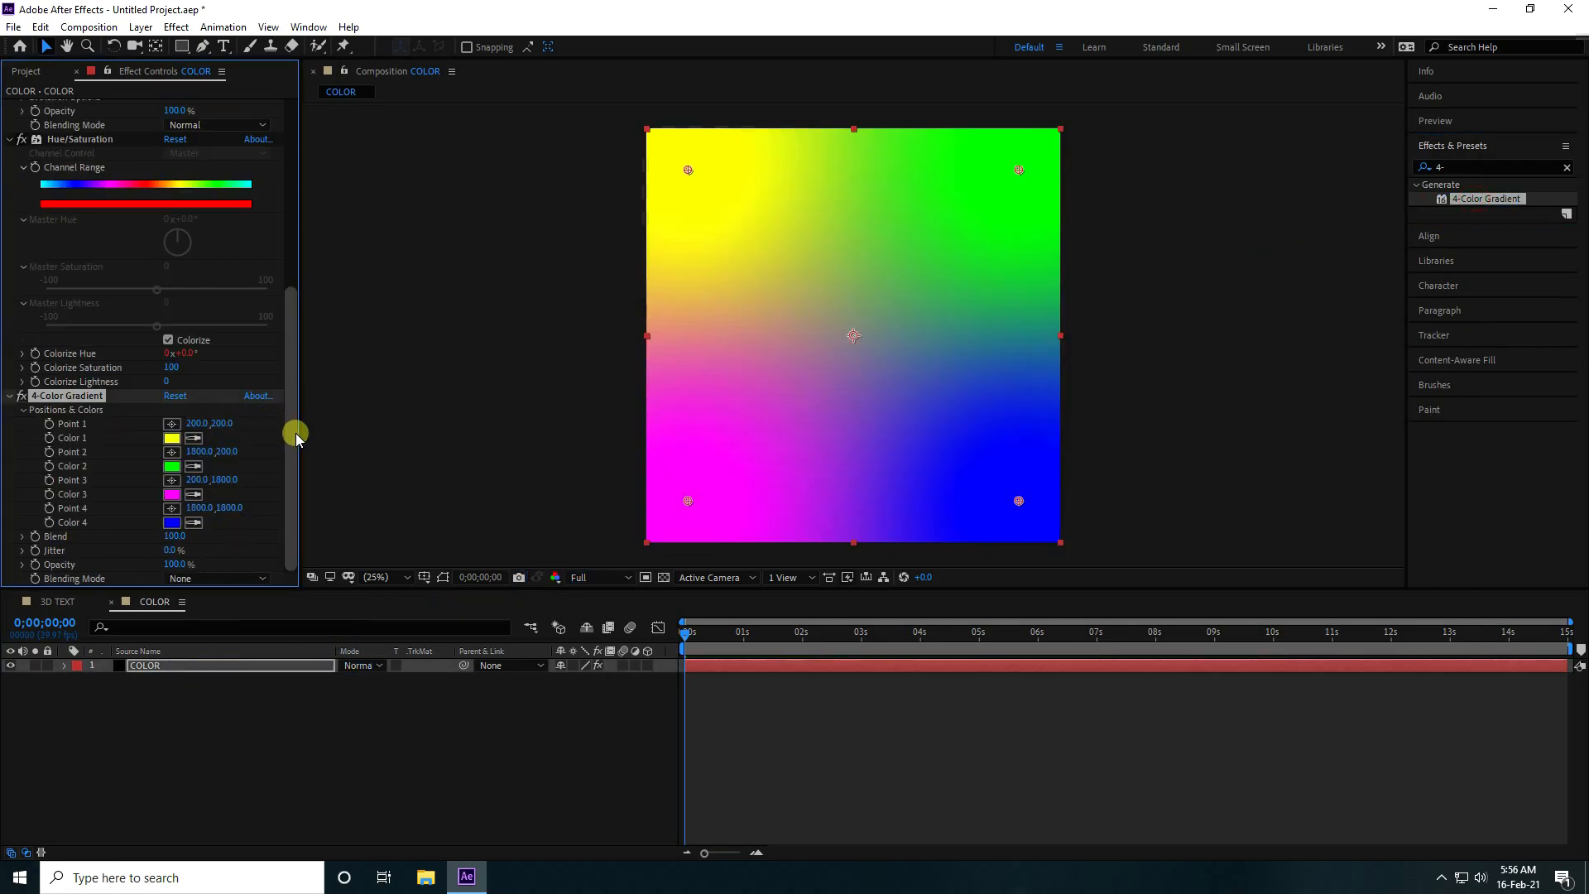
pyautogui.click(207, 579)
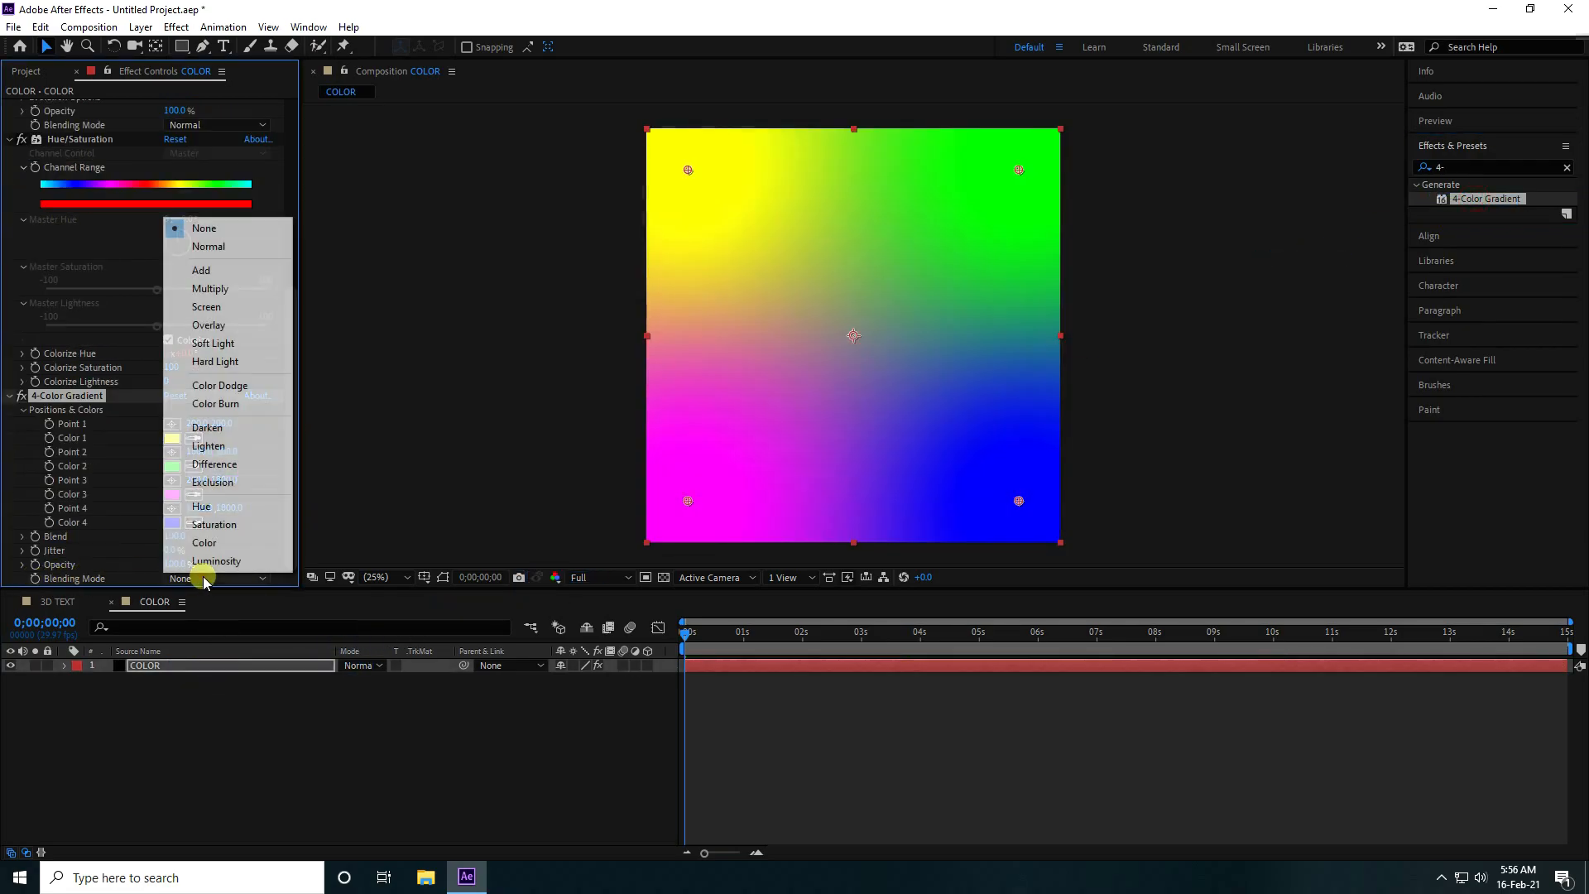
pyautogui.click(223, 325)
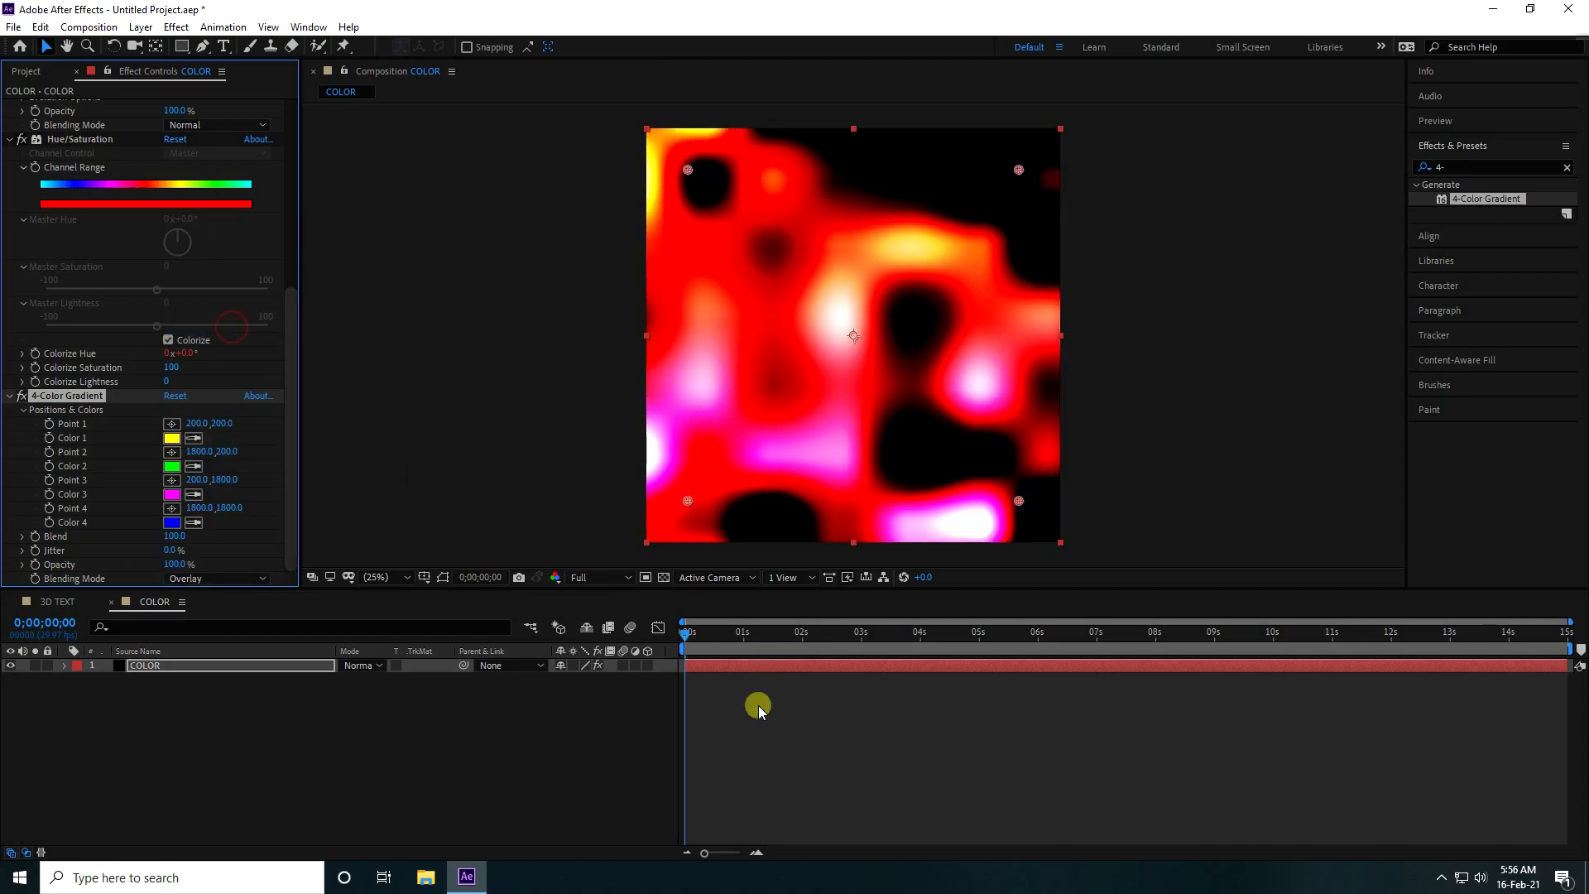
pyautogui.press('space')
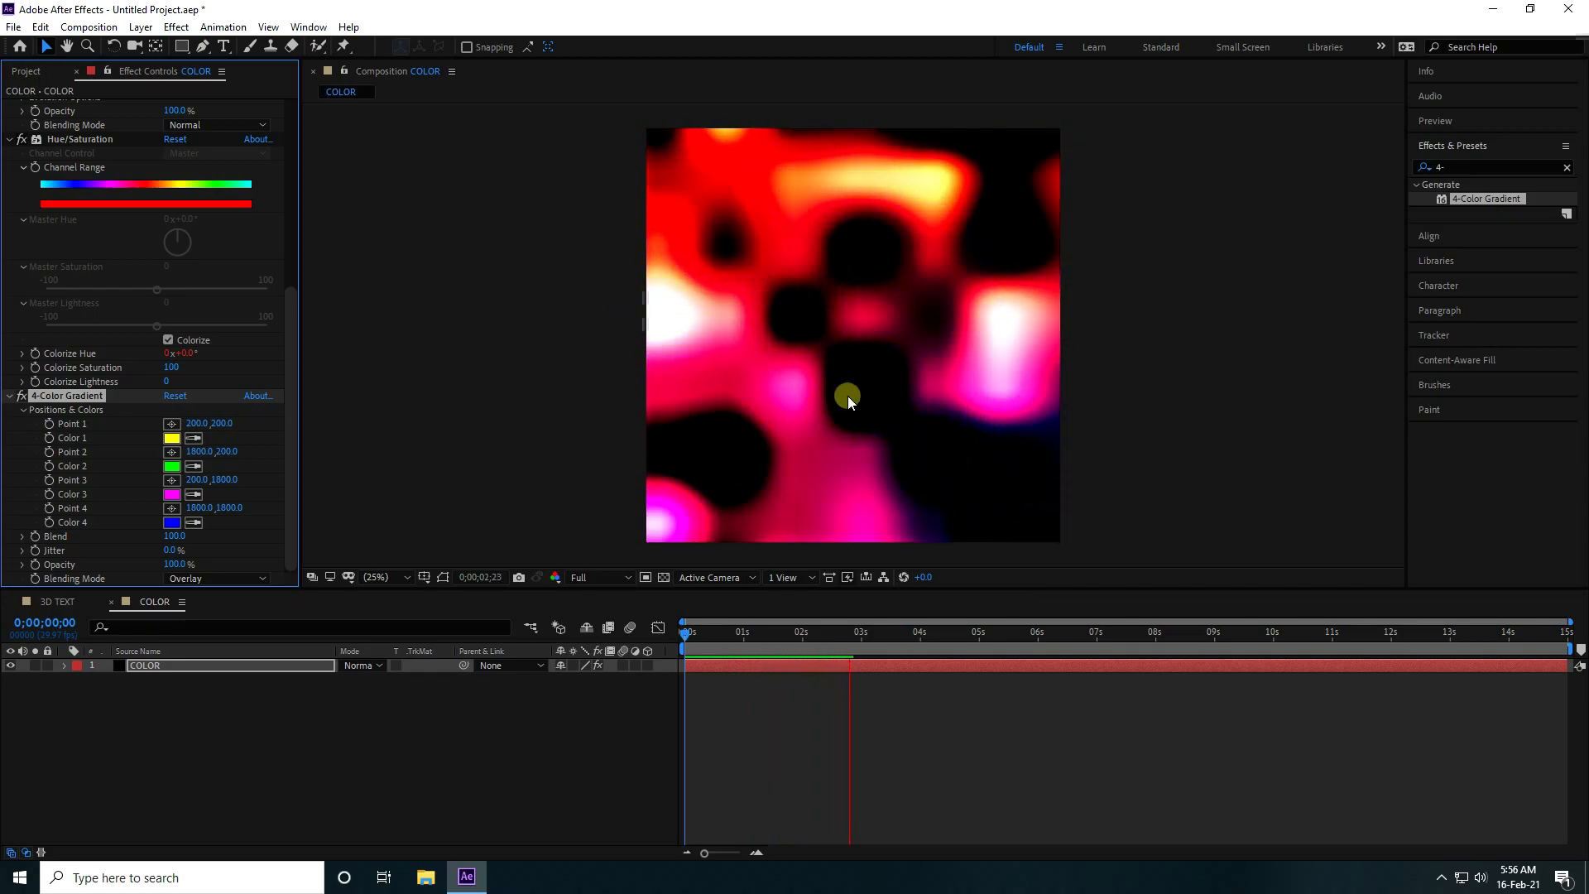
pyautogui.press('space')
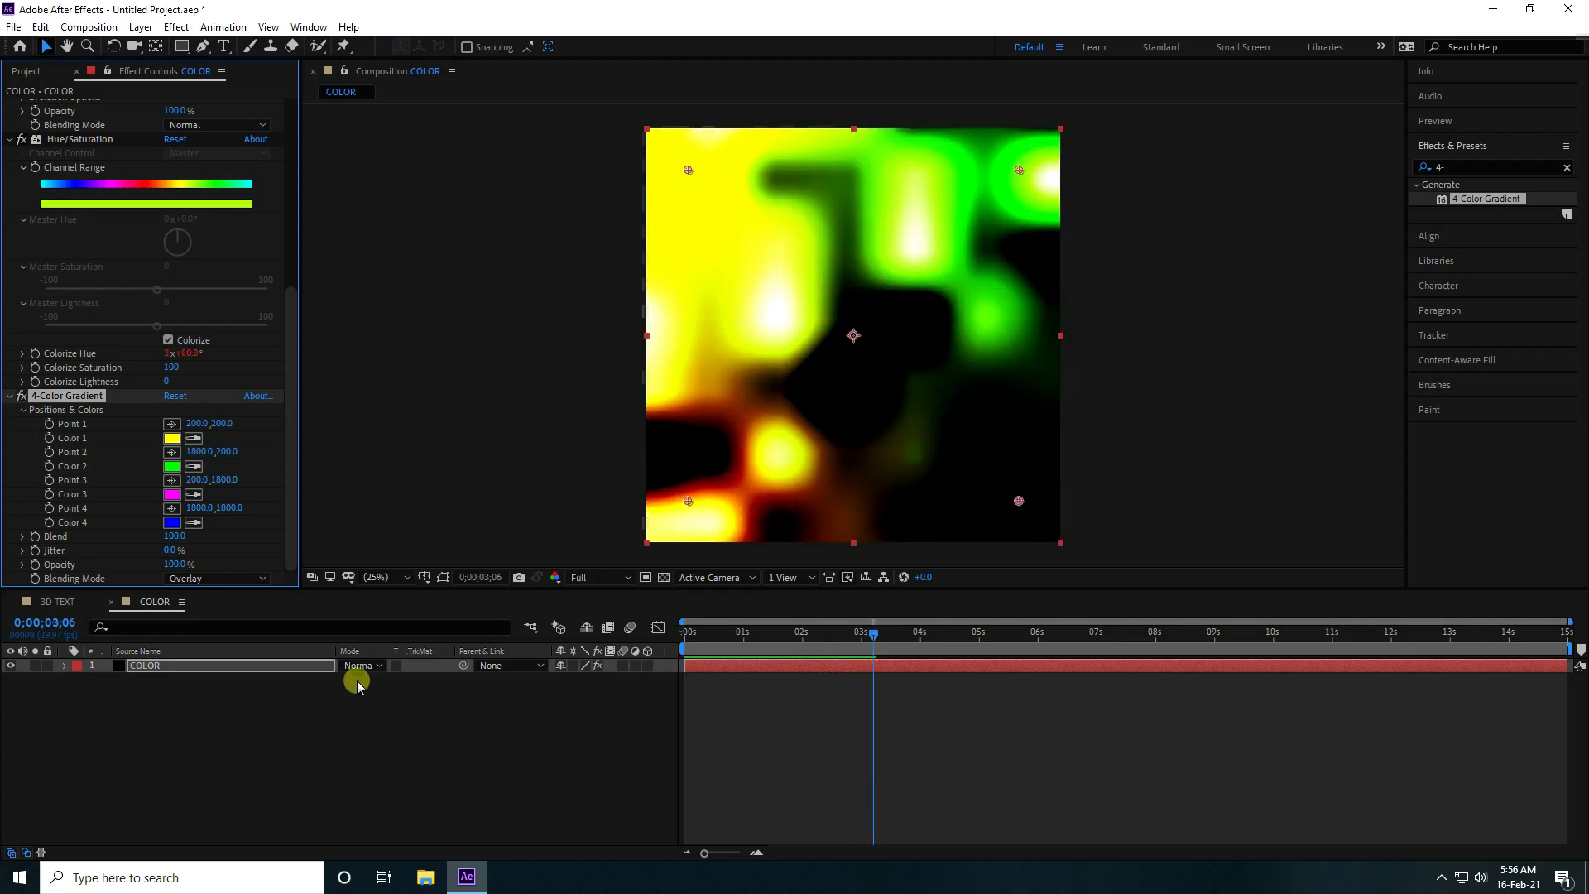
# - Place the COLOR composition beneath the M layer in the 3D TEXT composition, check it soloed, and hide it
pyautogui.click(58, 602)
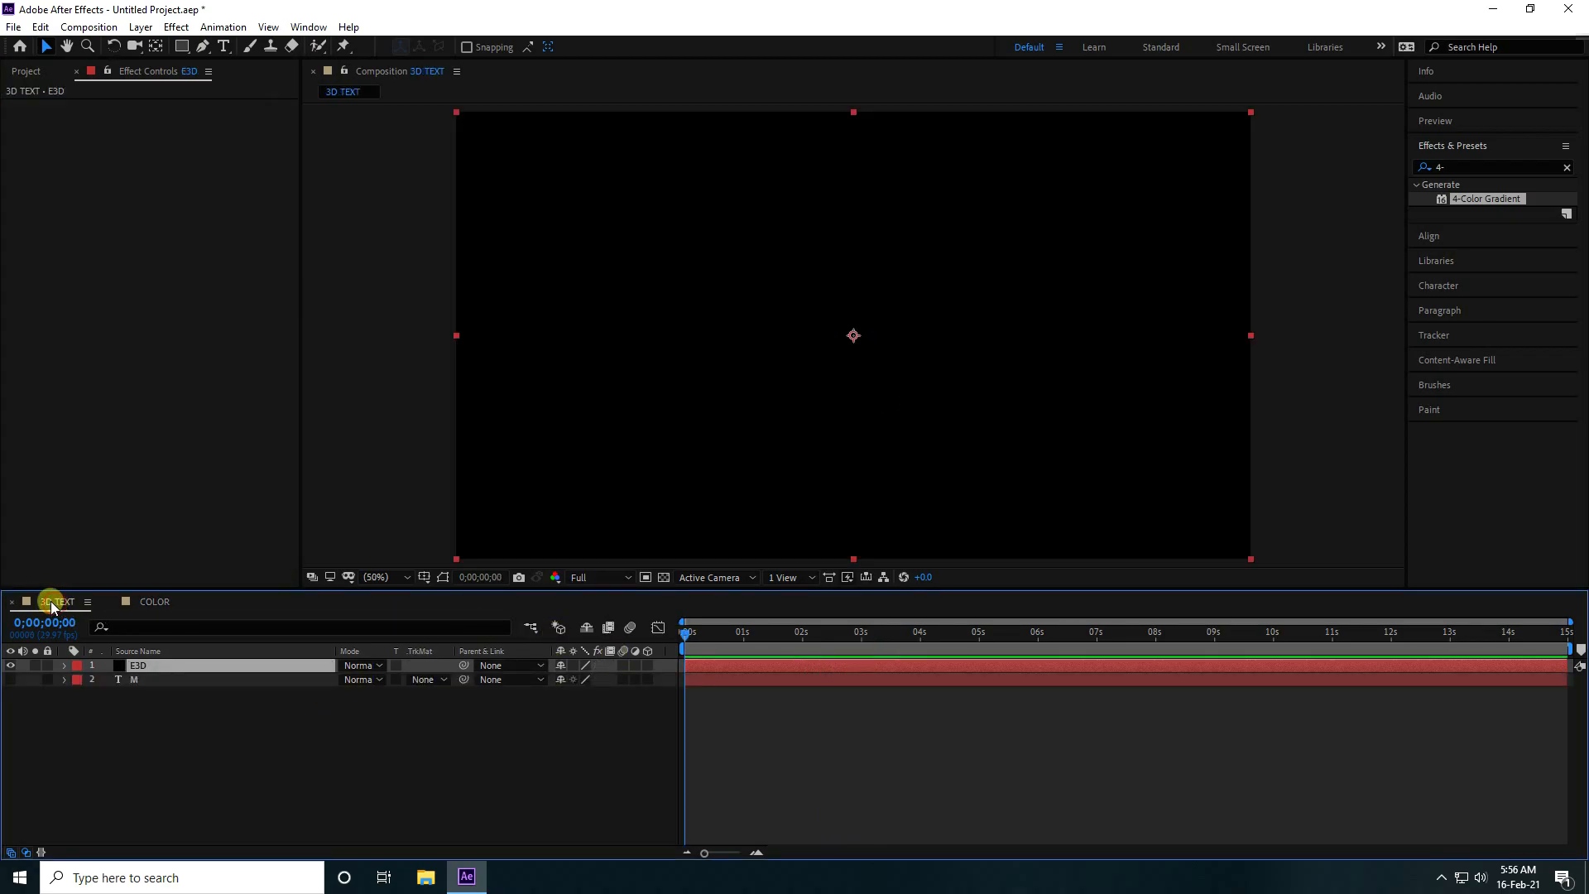
pyautogui.click(225, 722)
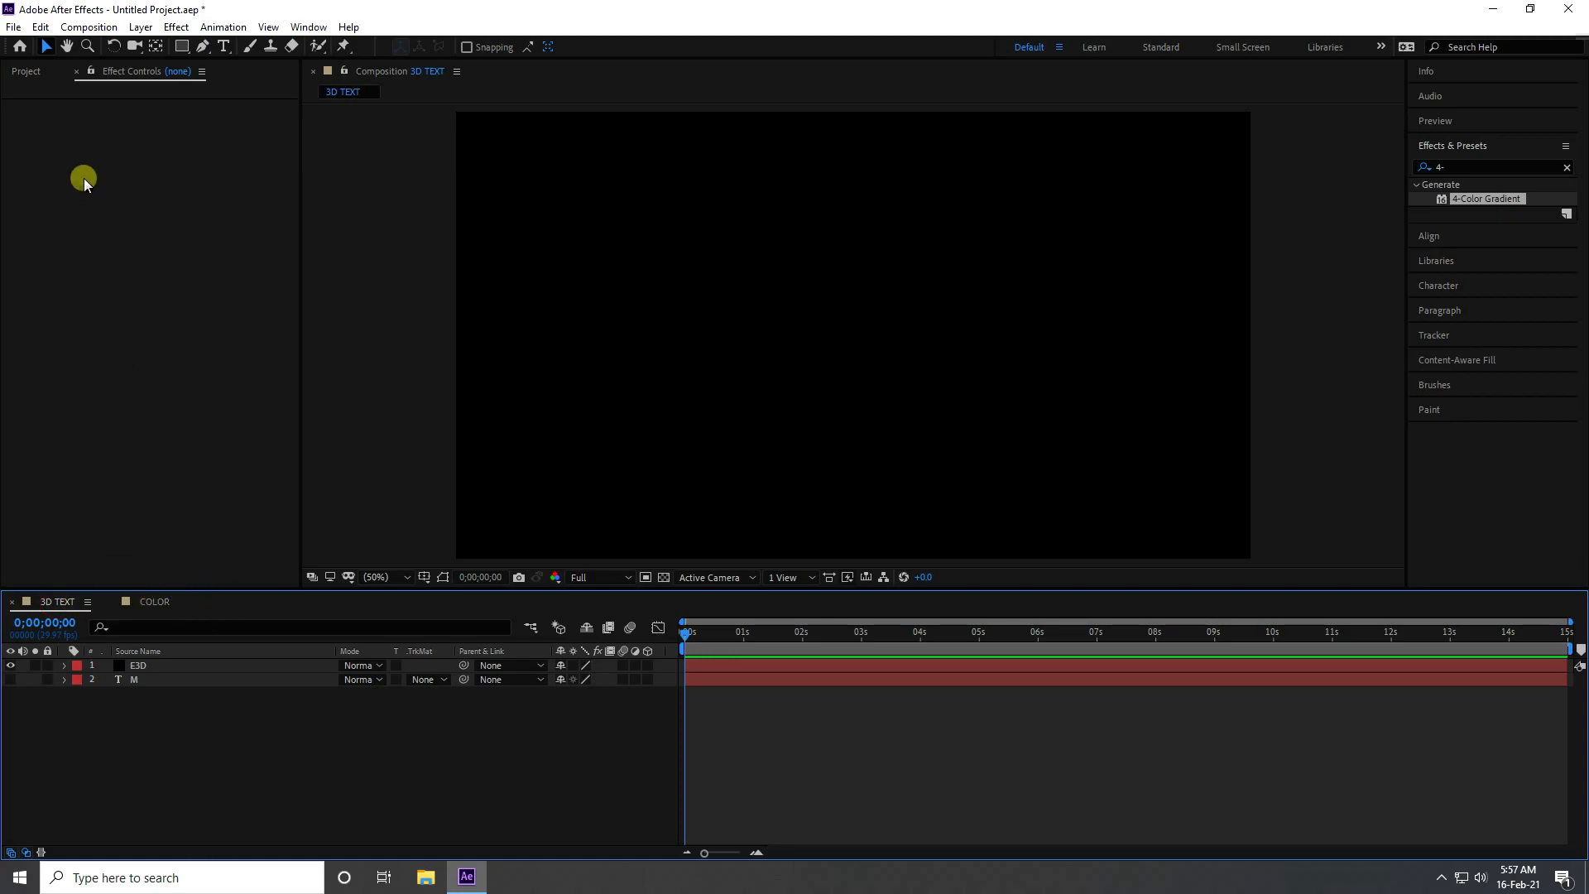
pyautogui.click(26, 72)
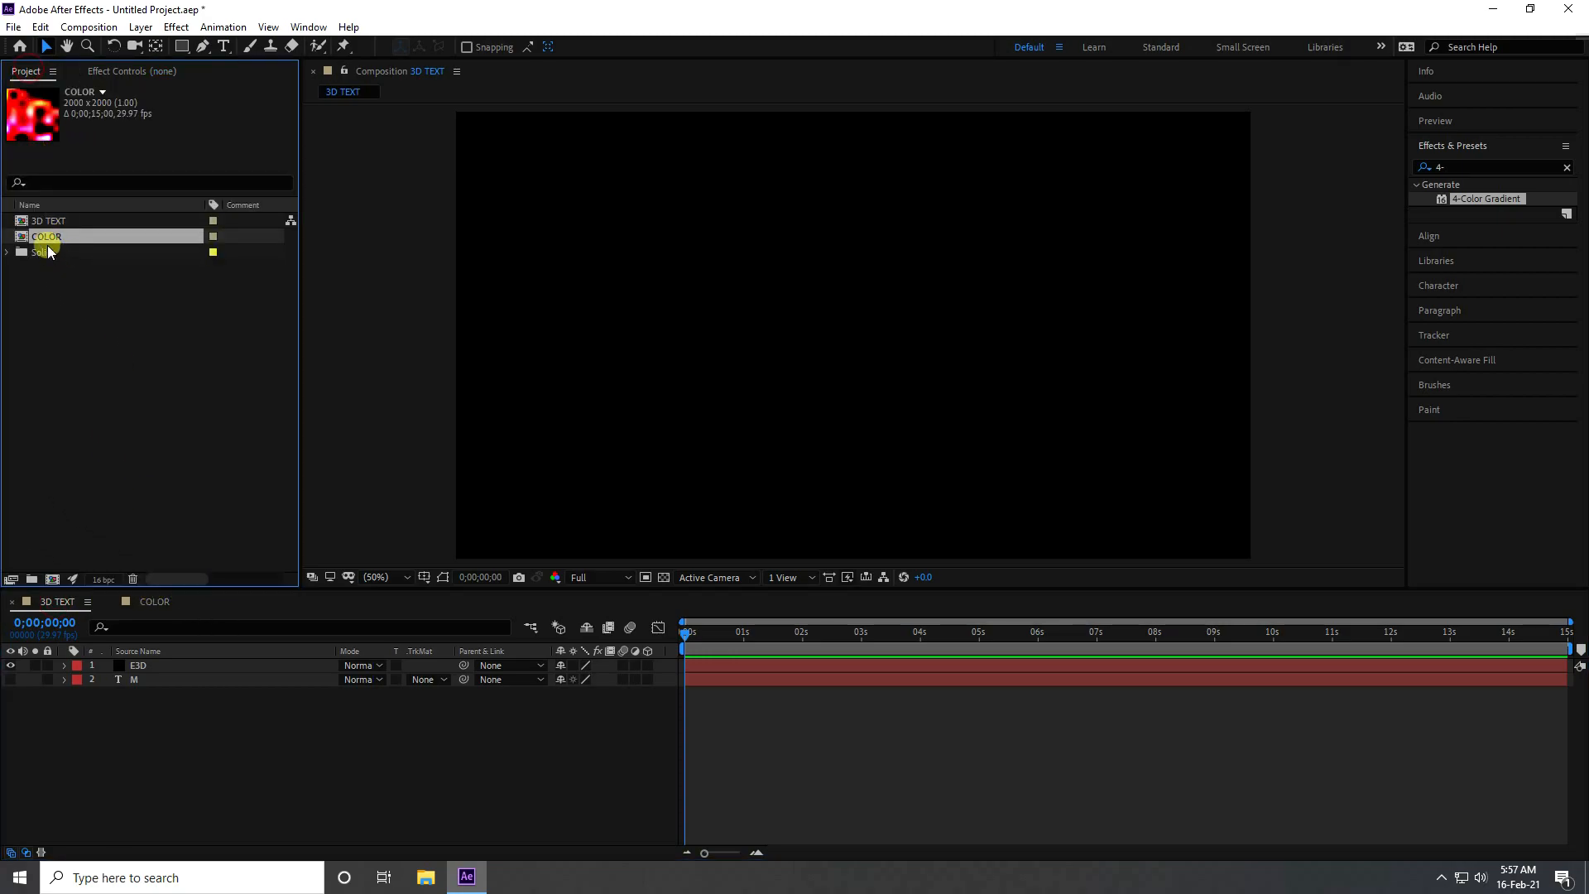
pyautogui.moveTo(32, 236); pyautogui.dragTo(207, 799)
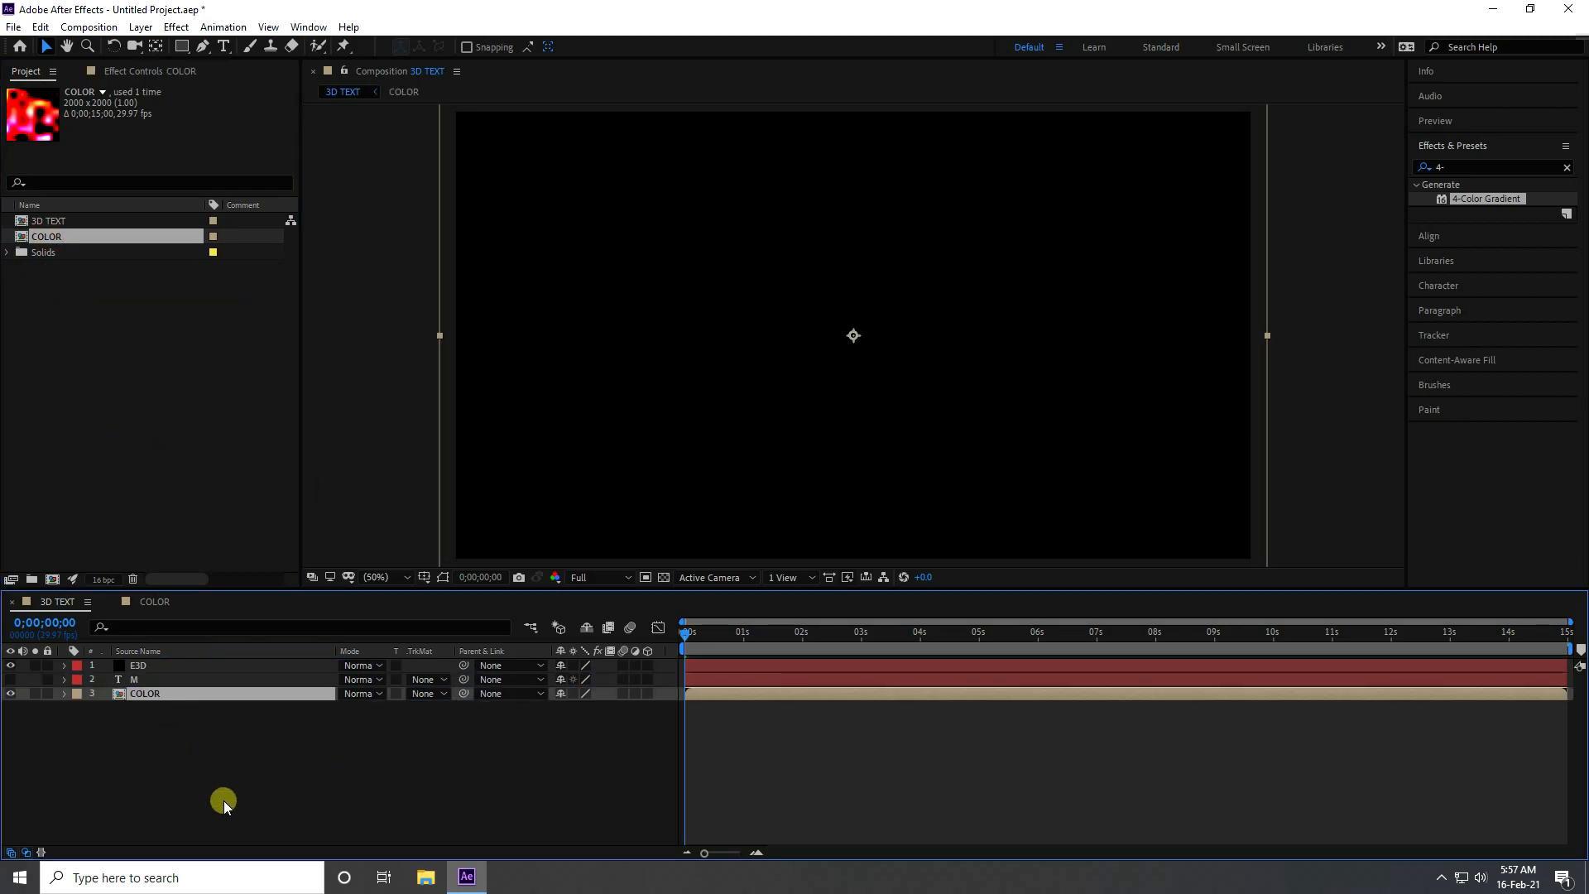
pyautogui.click(35, 693)
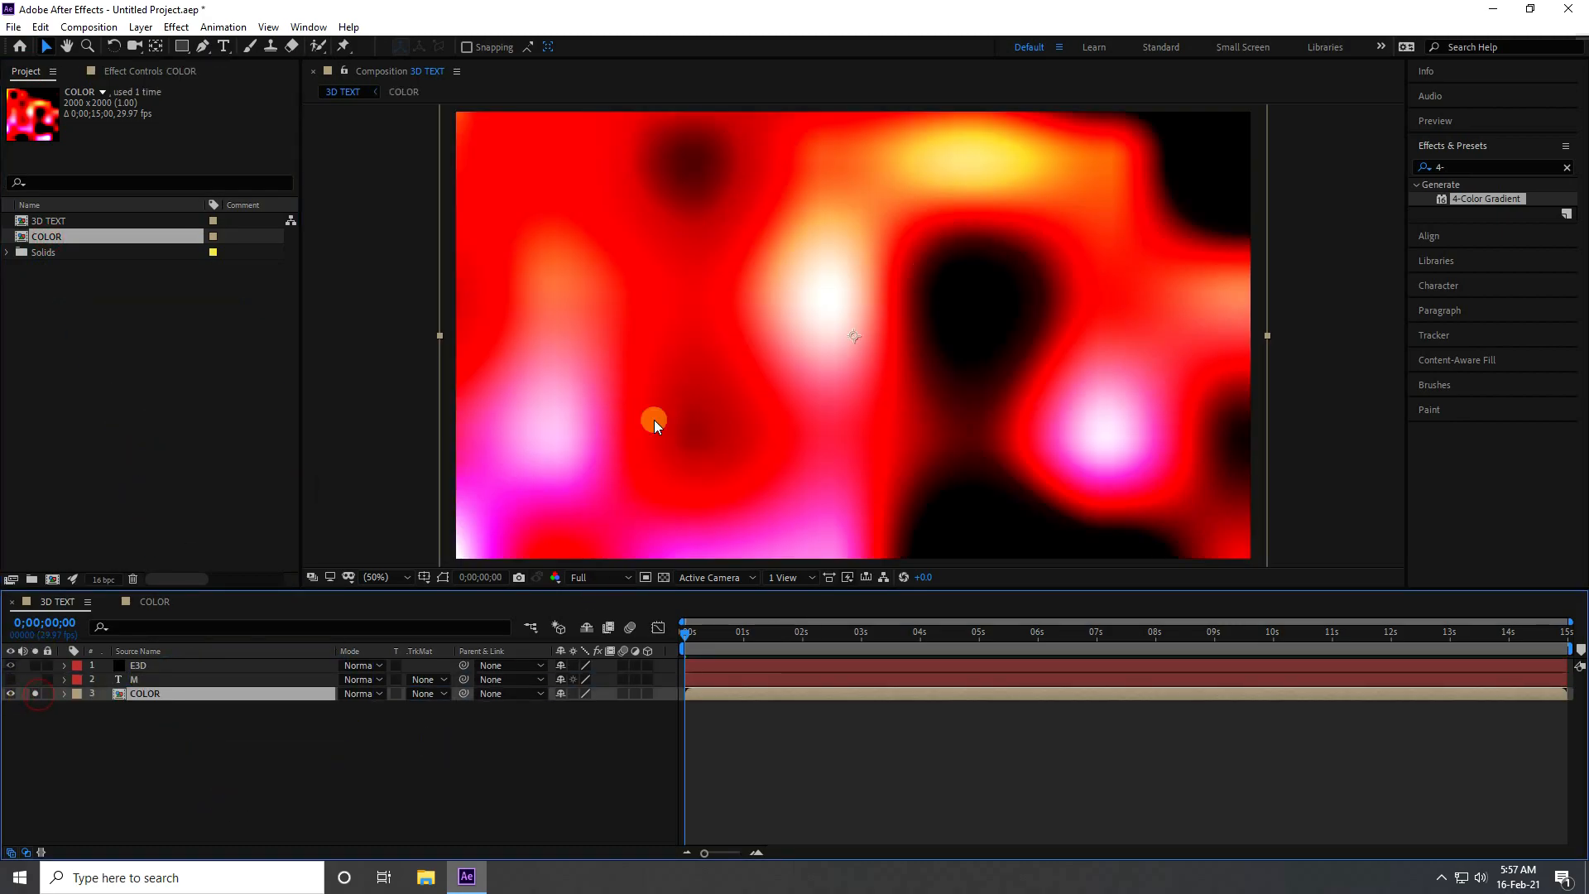
pyautogui.click(35, 694)
pyautogui.click(11, 694)
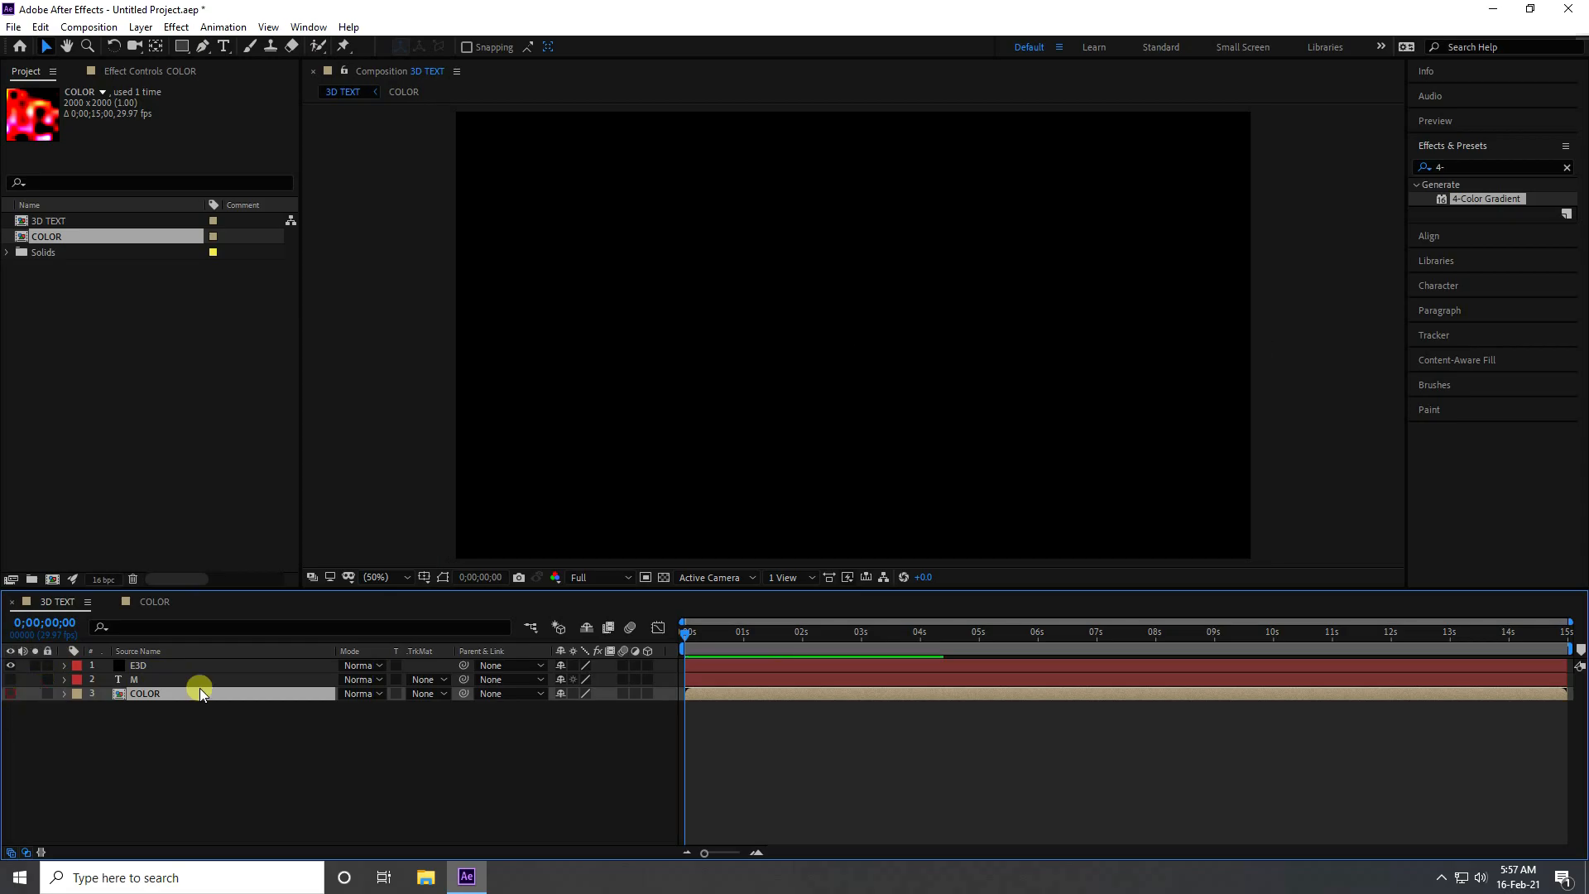
# - Apply the Video Copilot Element effect to the E3D layer
pyautogui.click(136, 665)
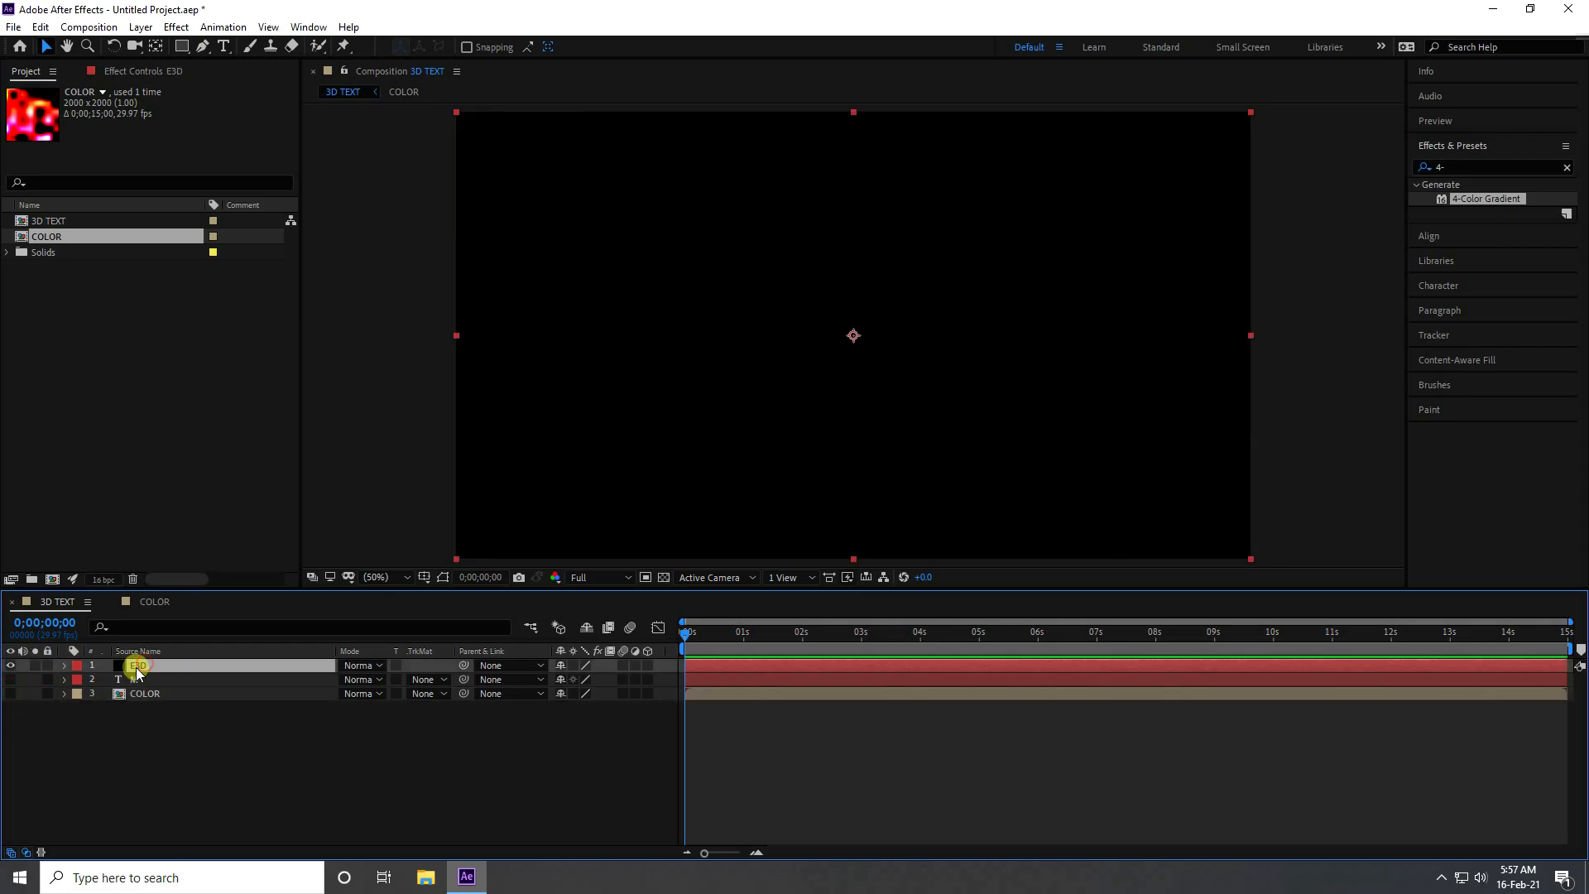
pyautogui.click(120, 72)
pyautogui.click(176, 26)
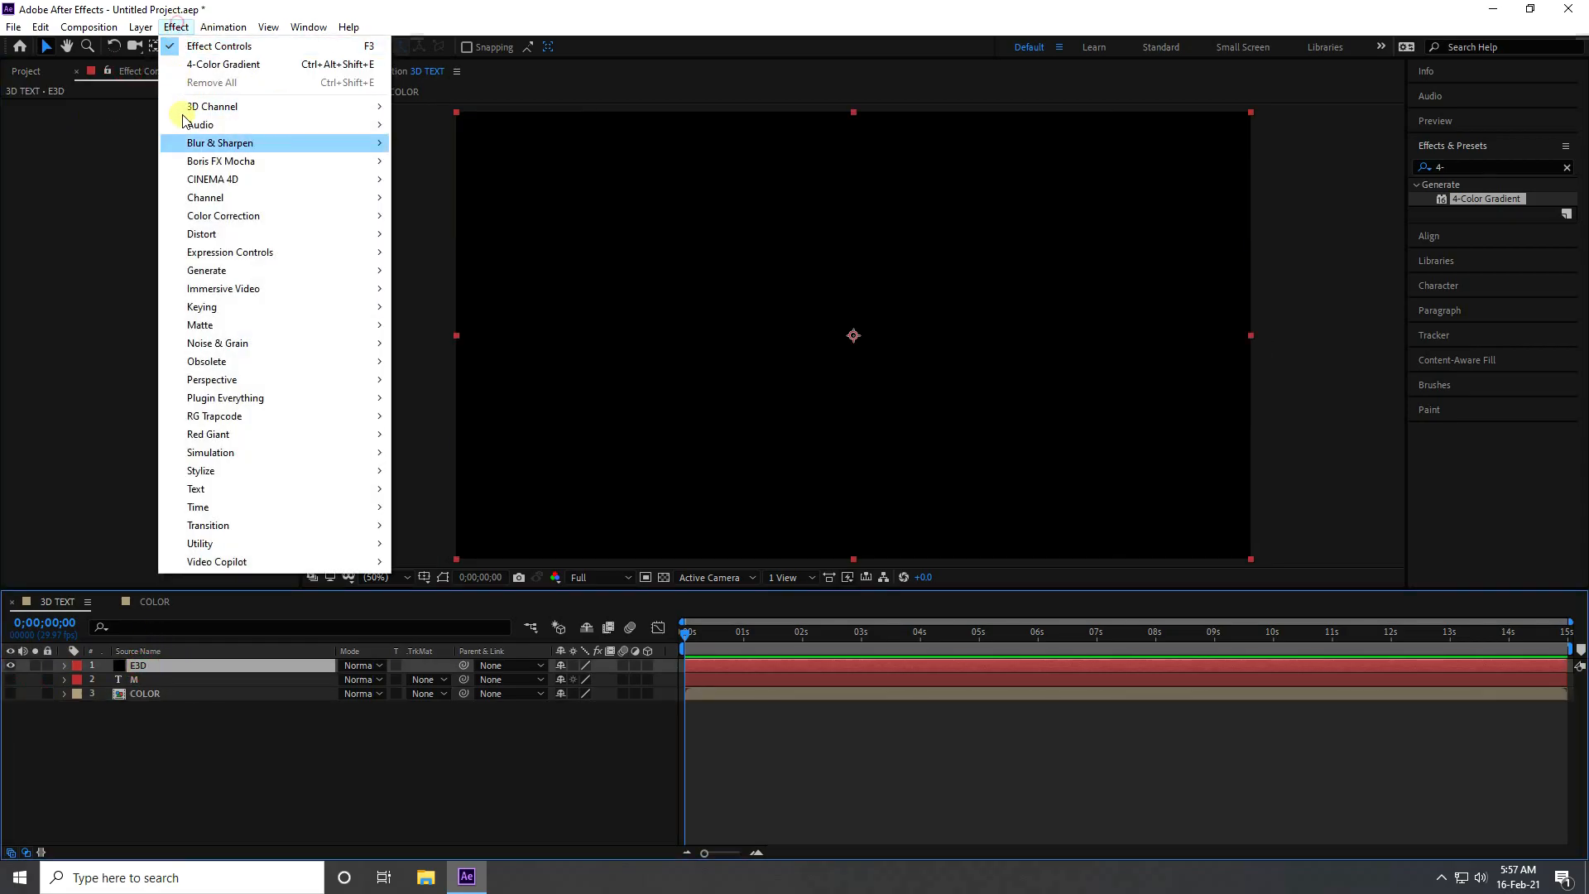
pyautogui.moveTo(383, 567)
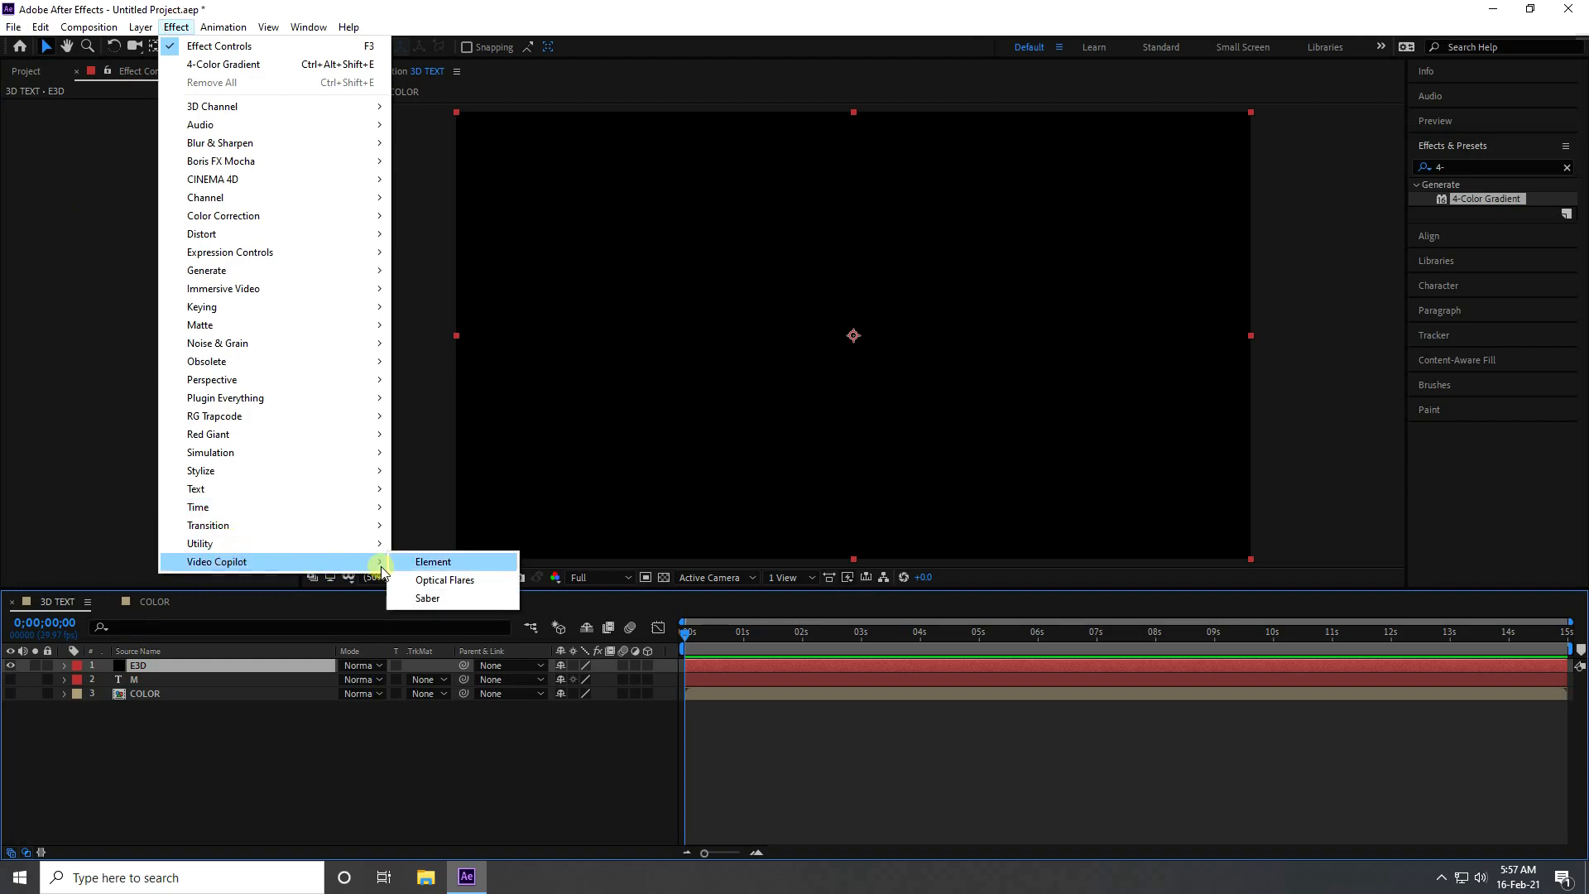
pyautogui.click(431, 562)
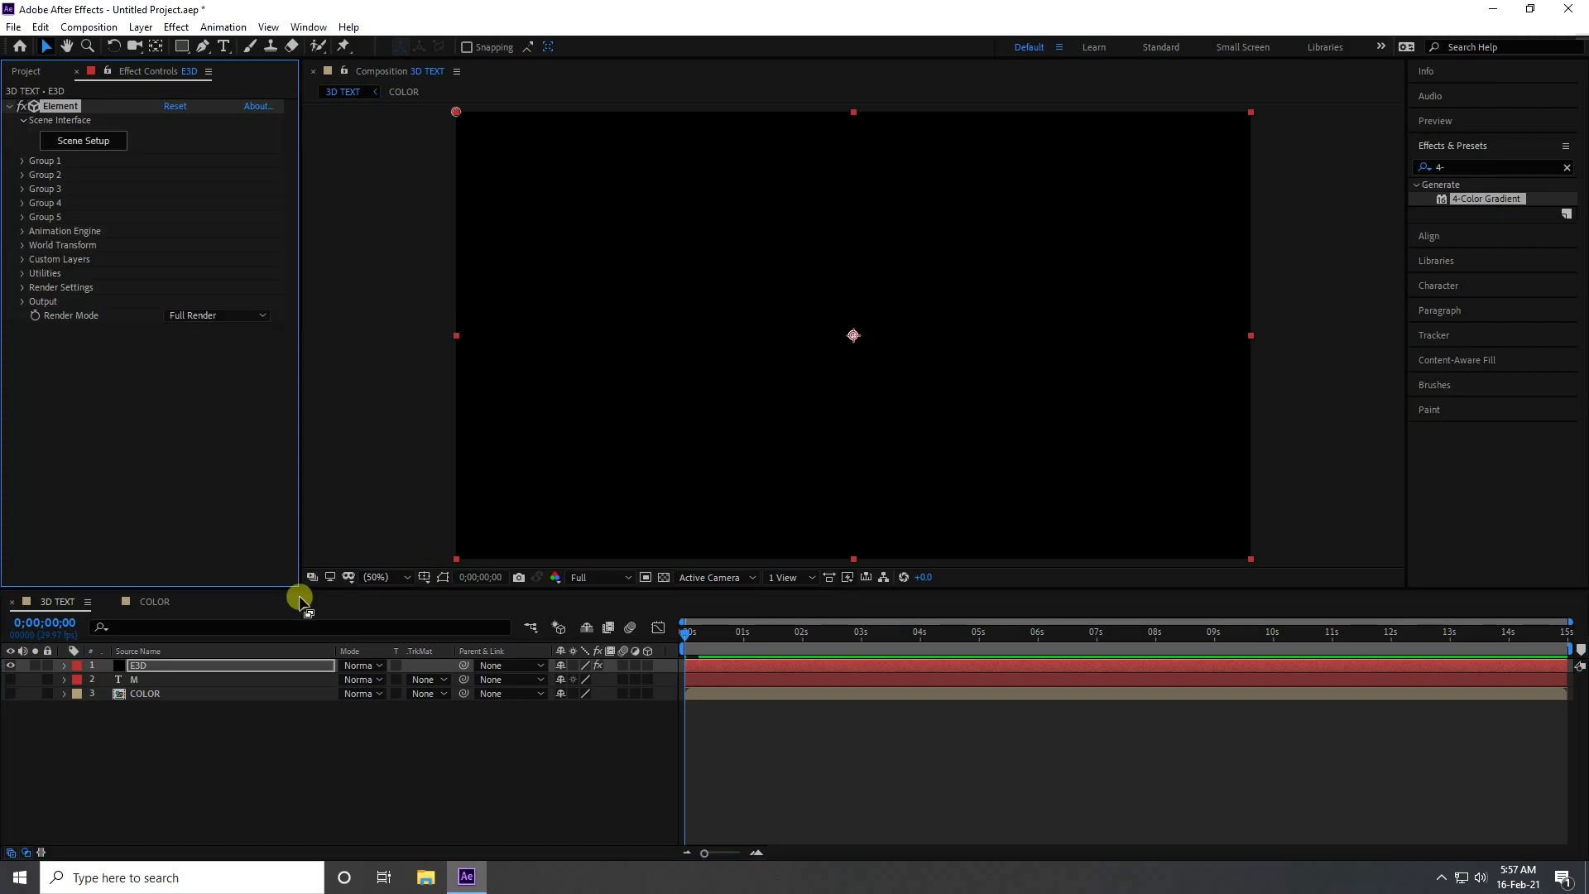
# - Assign the M text layer to Path Layer 1 in Element's Custom Text and Masks
pyautogui.click(23, 259)
pyautogui.click(36, 273)
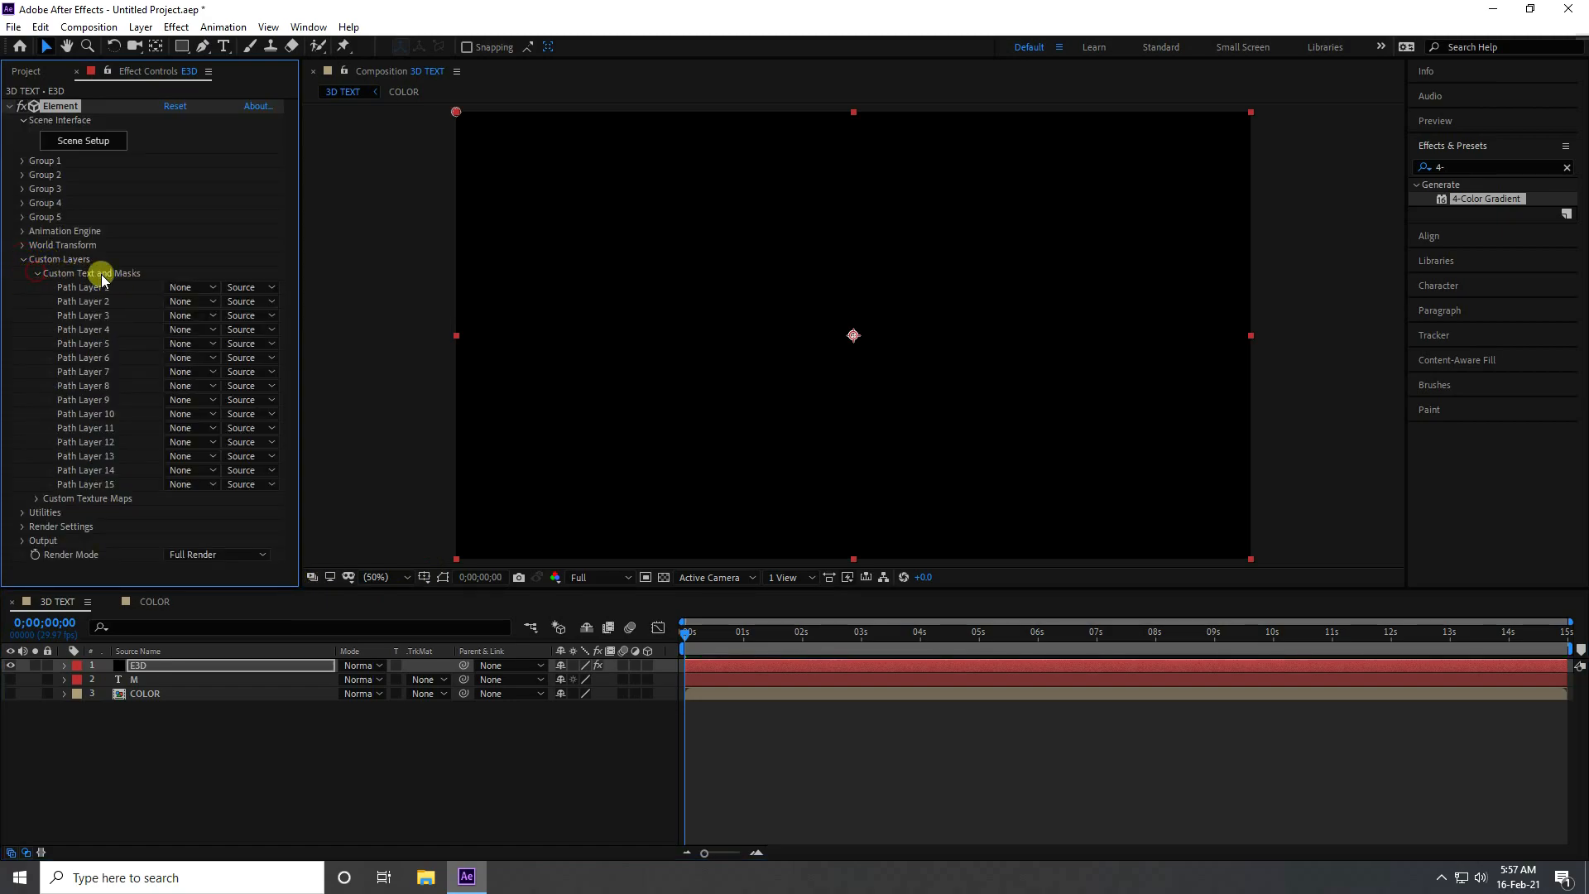
pyautogui.click(207, 287)
pyautogui.click(224, 351)
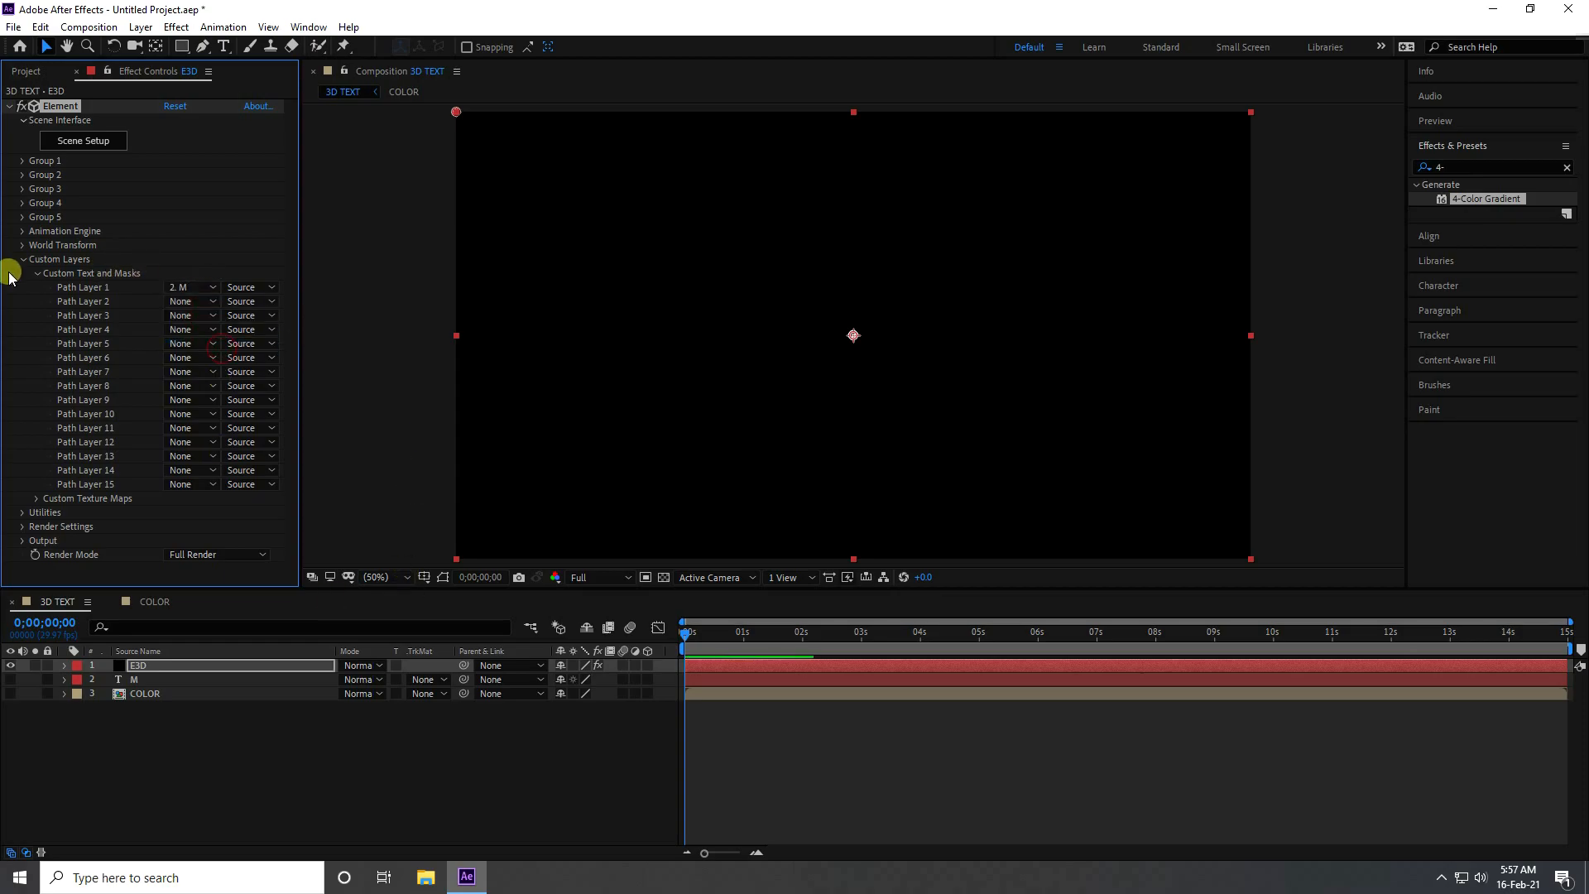
# - Assign the COLOR layer to Layer 1 in Element's Custom Texture Maps and collapse the Custom Layers settings
pyautogui.click(36, 273)
pyautogui.click(37, 287)
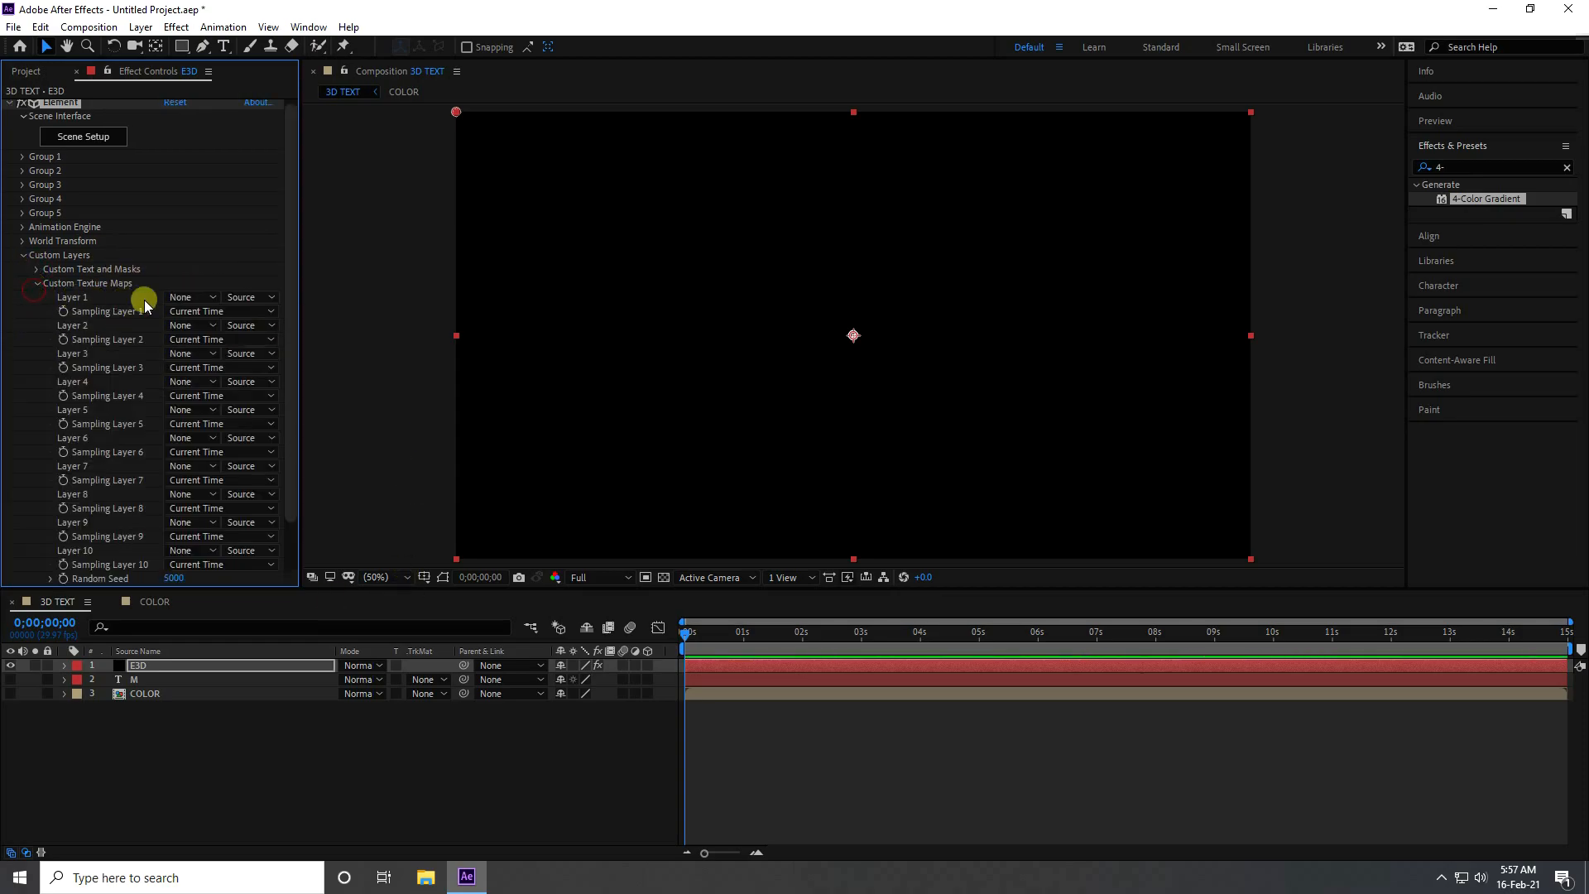
pyautogui.click(187, 300)
pyautogui.click(218, 376)
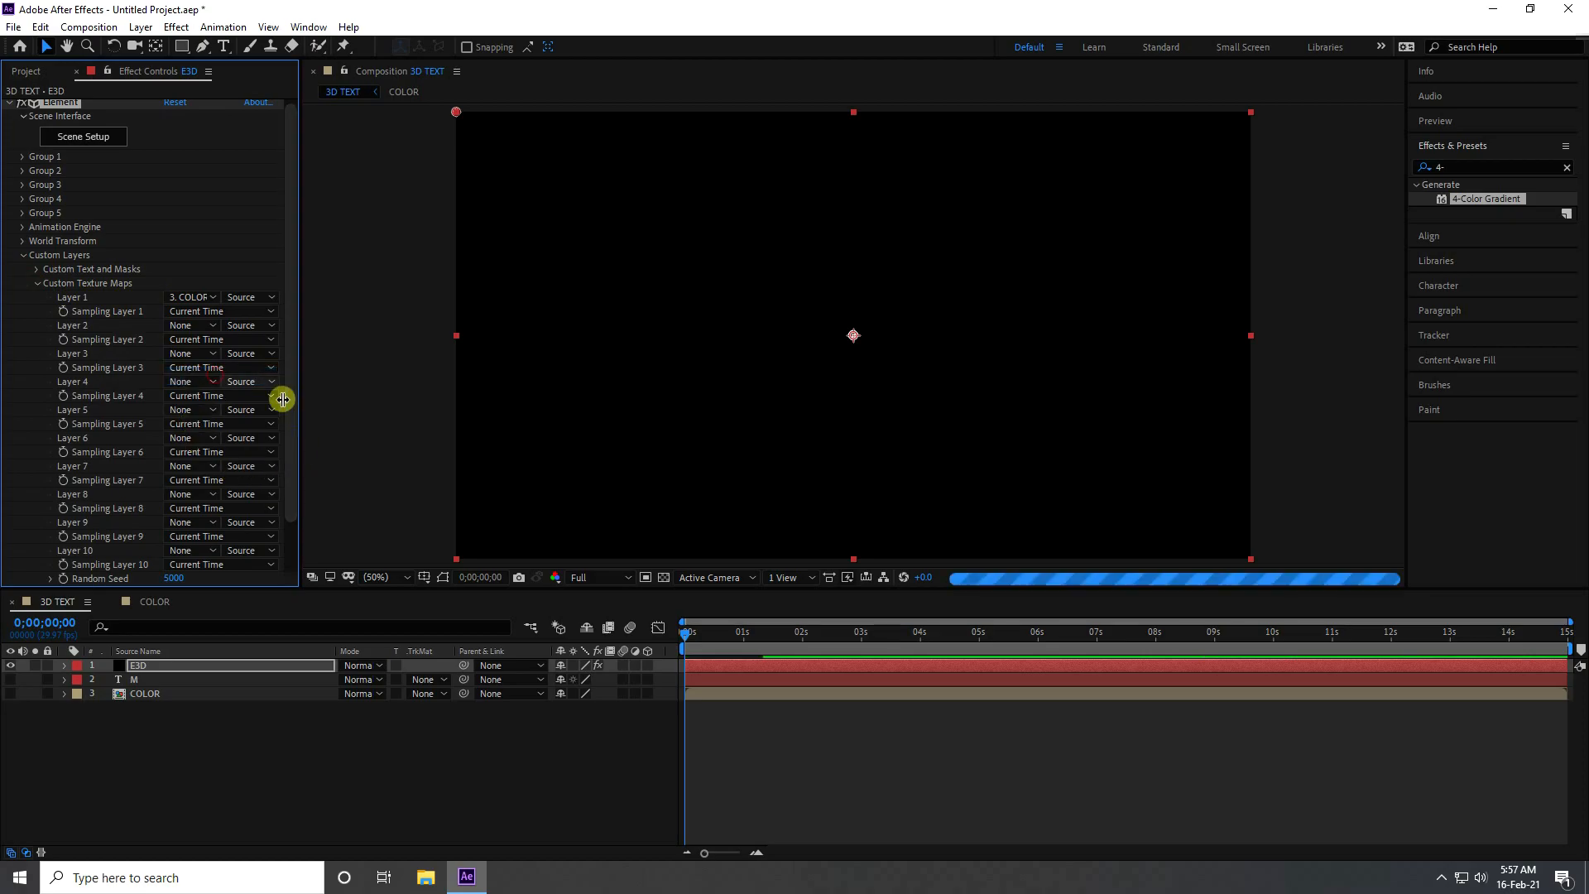
pyautogui.click(38, 283)
pyautogui.click(23, 260)
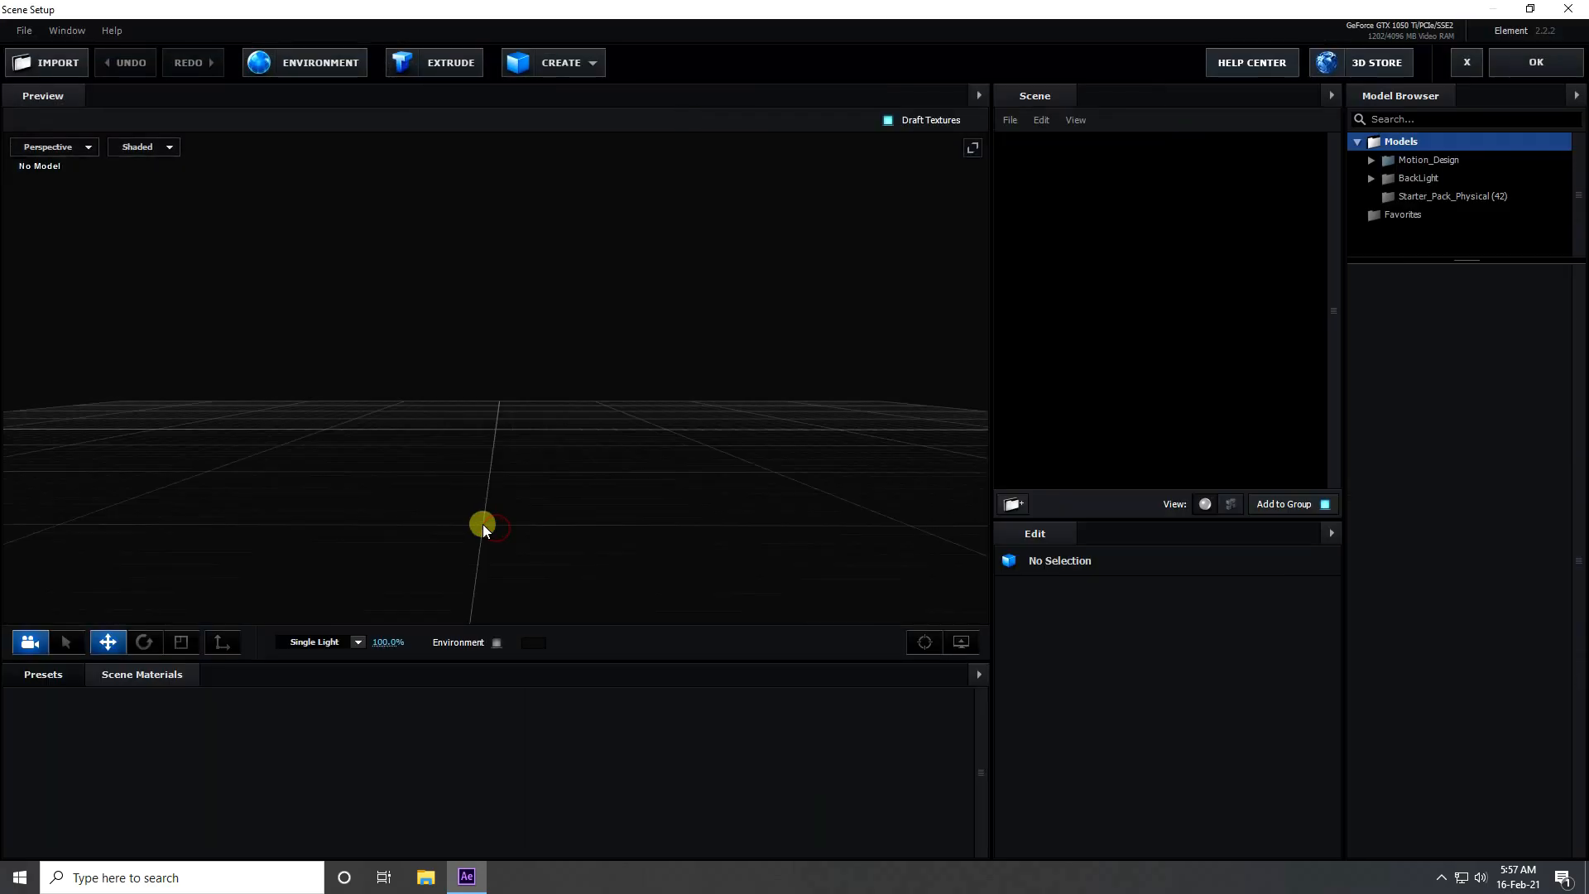
# - Extrude the M text in Scene Setup and set the model's Path Resolution to Extreme
pyautogui.moveTo(454, 513); pyautogui.dragTo(459, 516)
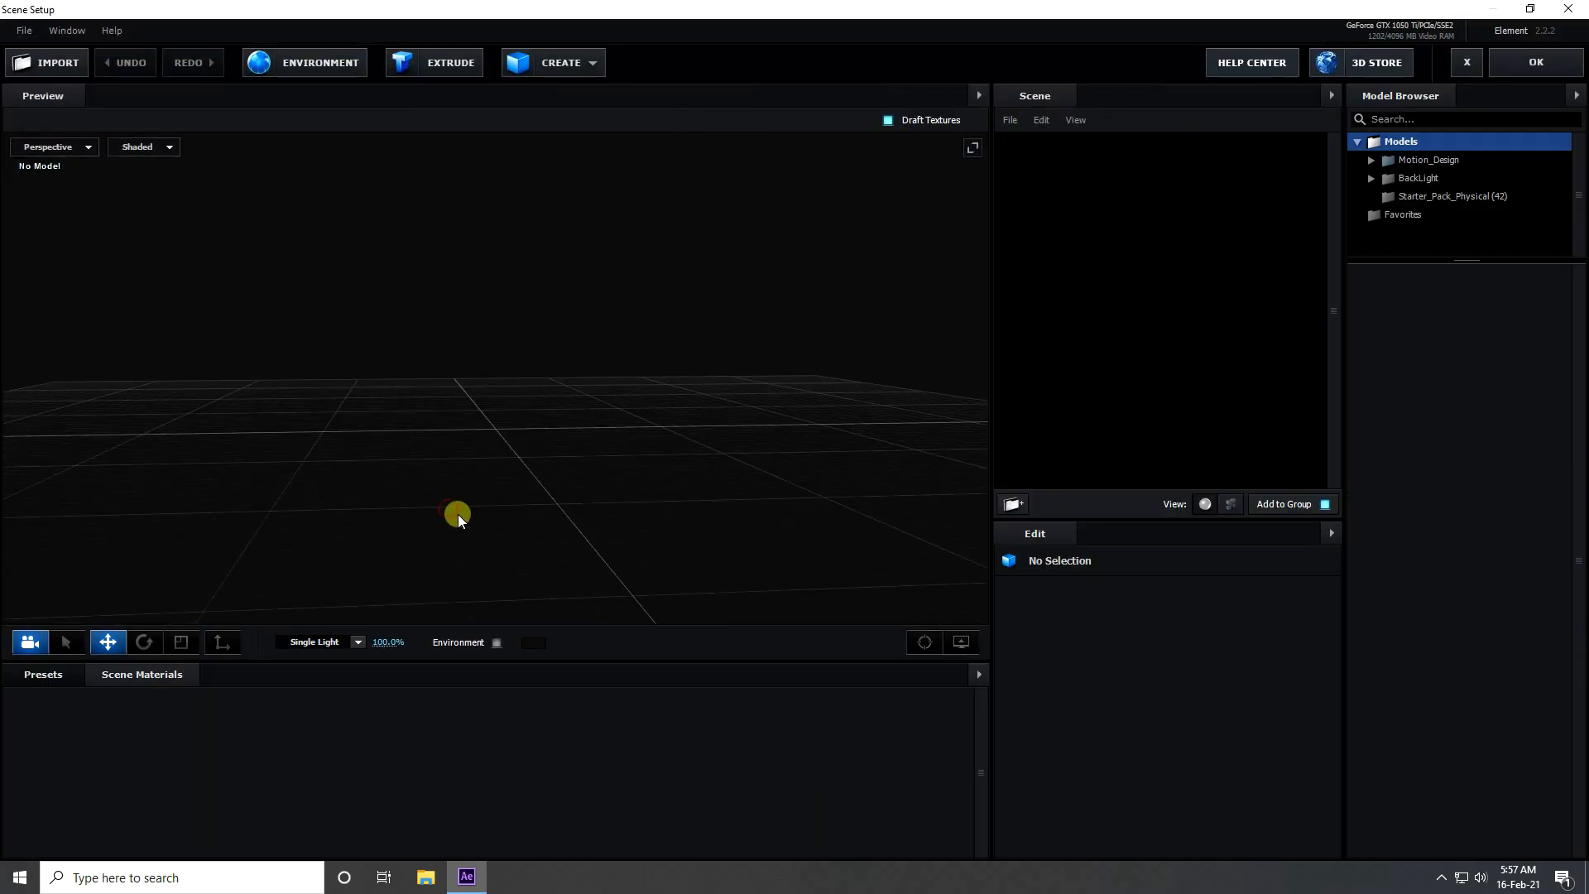
pyautogui.click(437, 68)
pyautogui.scroll(3, 409, 513)
pyautogui.moveTo(442, 516); pyautogui.dragTo(499, 496)
pyautogui.click(1208, 839)
pyautogui.click(1200, 821)
pyautogui.scroll(2, 364, 514)
pyautogui.moveTo(364, 514); pyautogui.dragTo(486, 521)
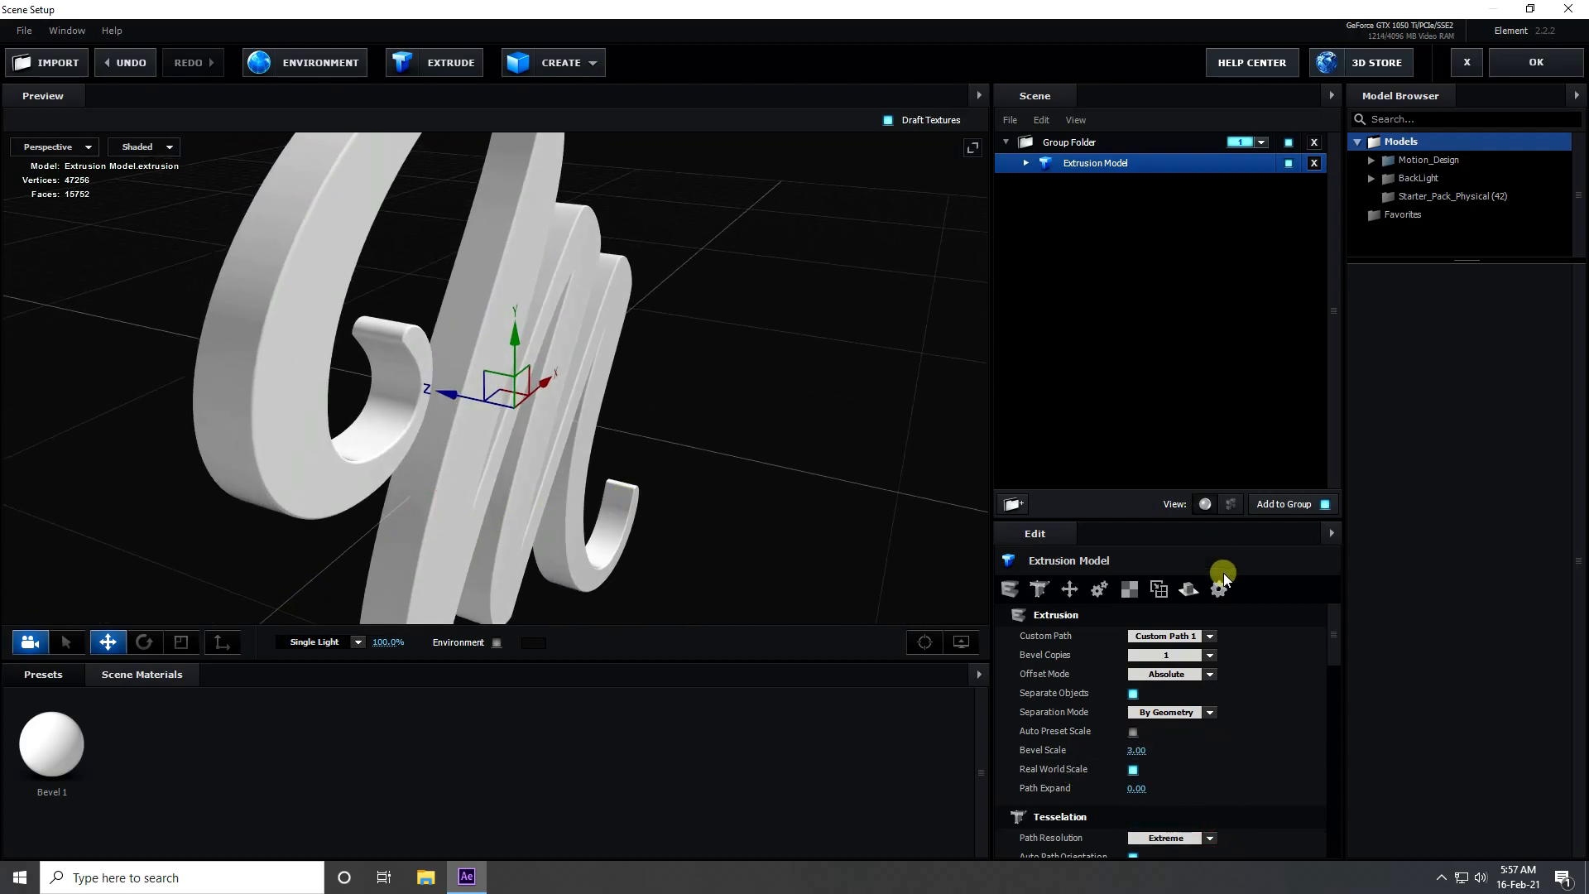
# - Set the extrusion model's Bevel Copies to 2 and expand the model to show its bevels
pyautogui.click(1209, 655)
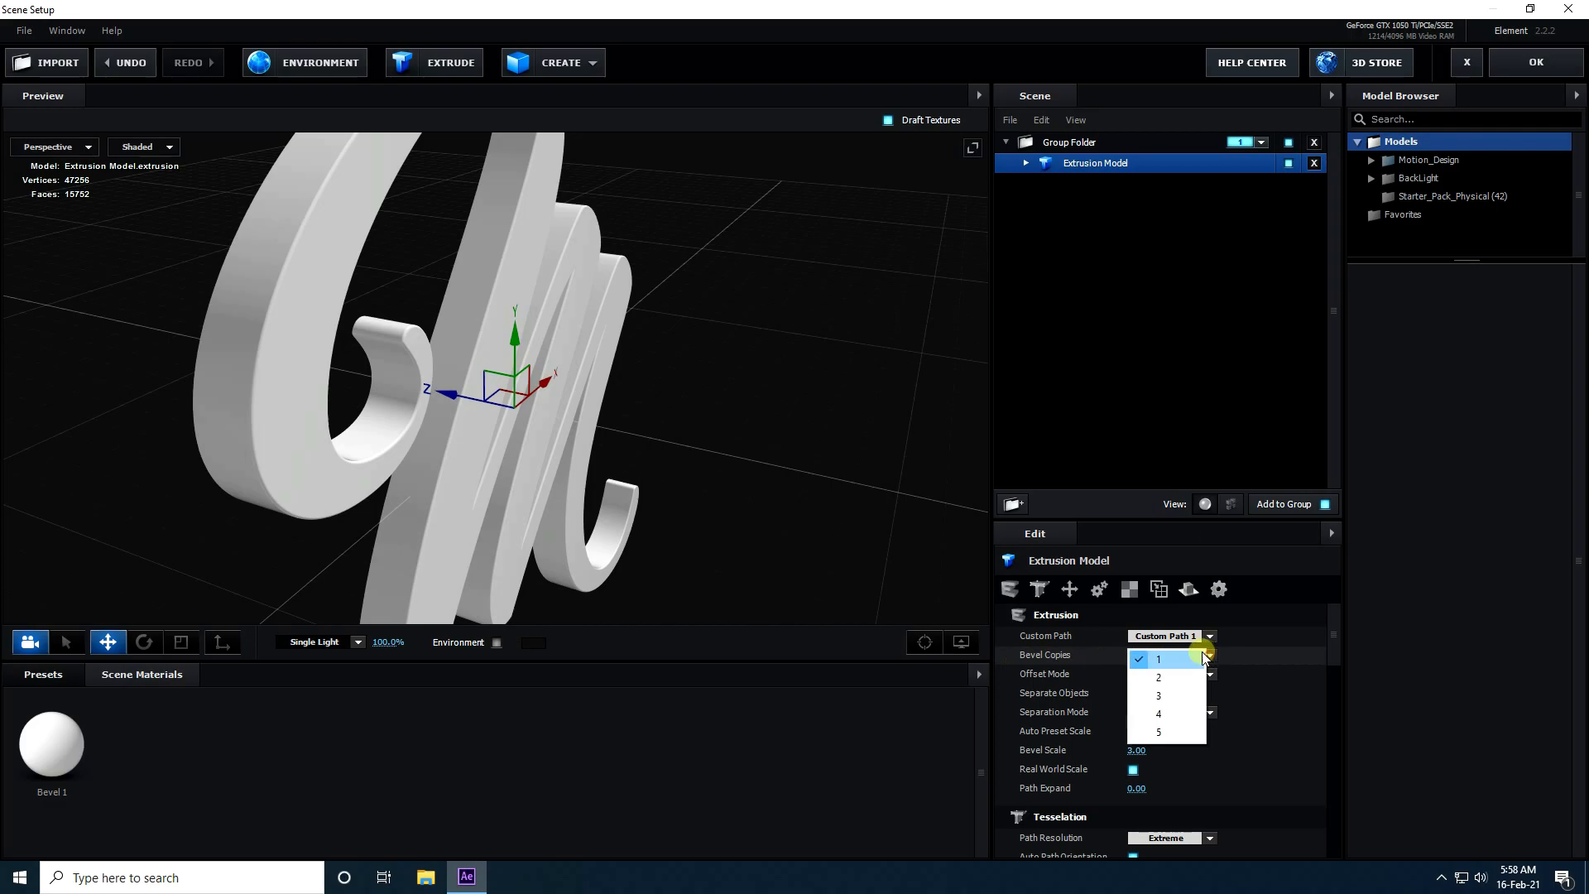
pyautogui.click(1173, 676)
pyautogui.click(1027, 164)
pyautogui.rightClick(1063, 172)
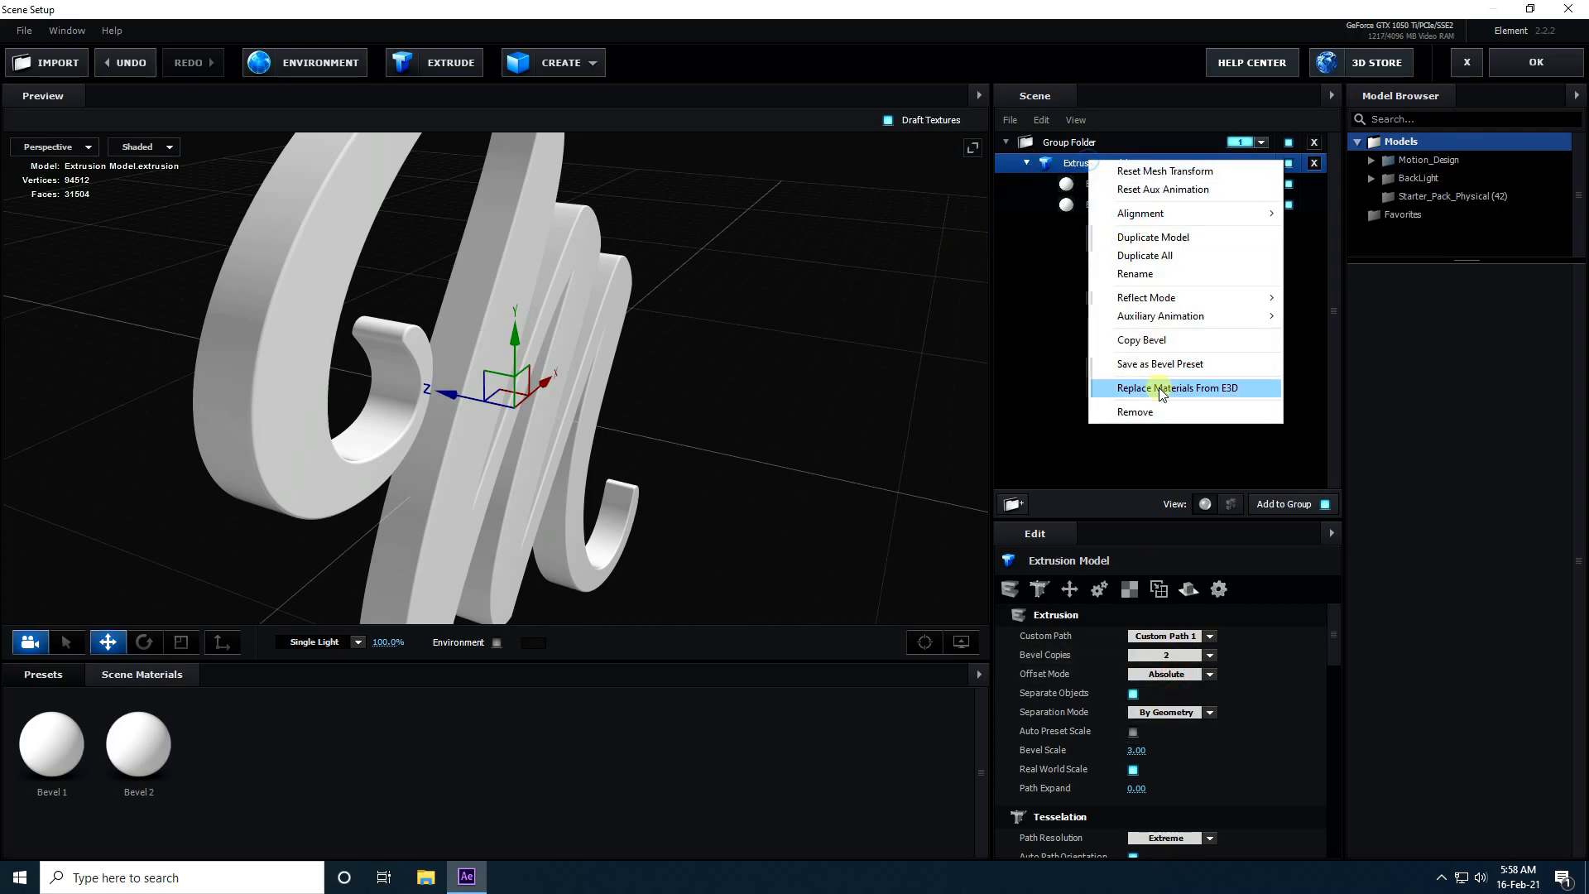
pyautogui.click(1154, 273)
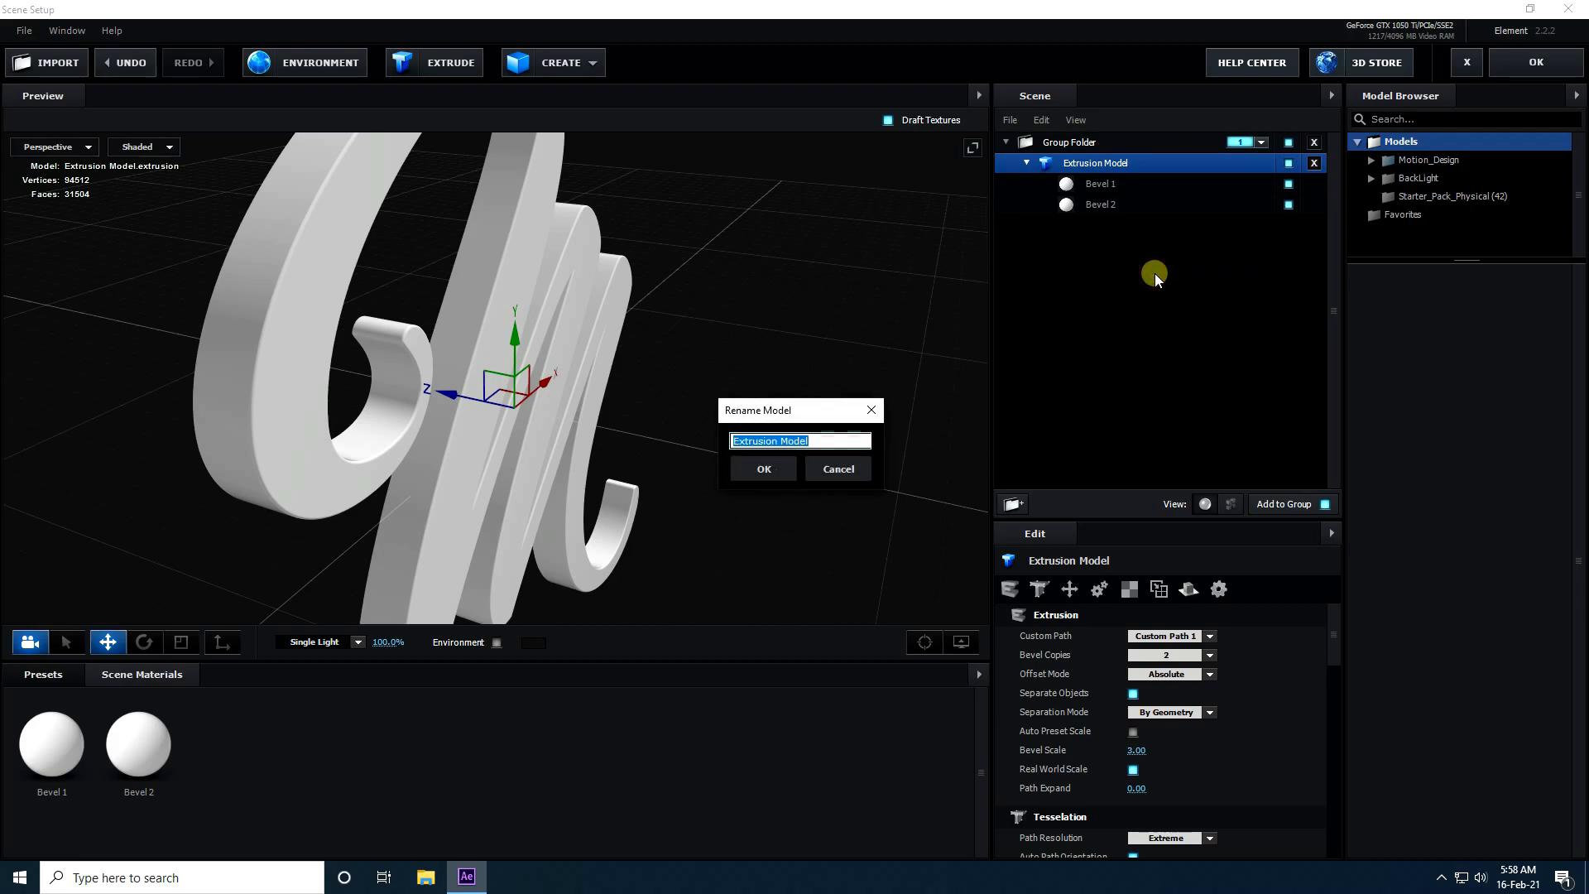
pyautogui.click(844, 469)
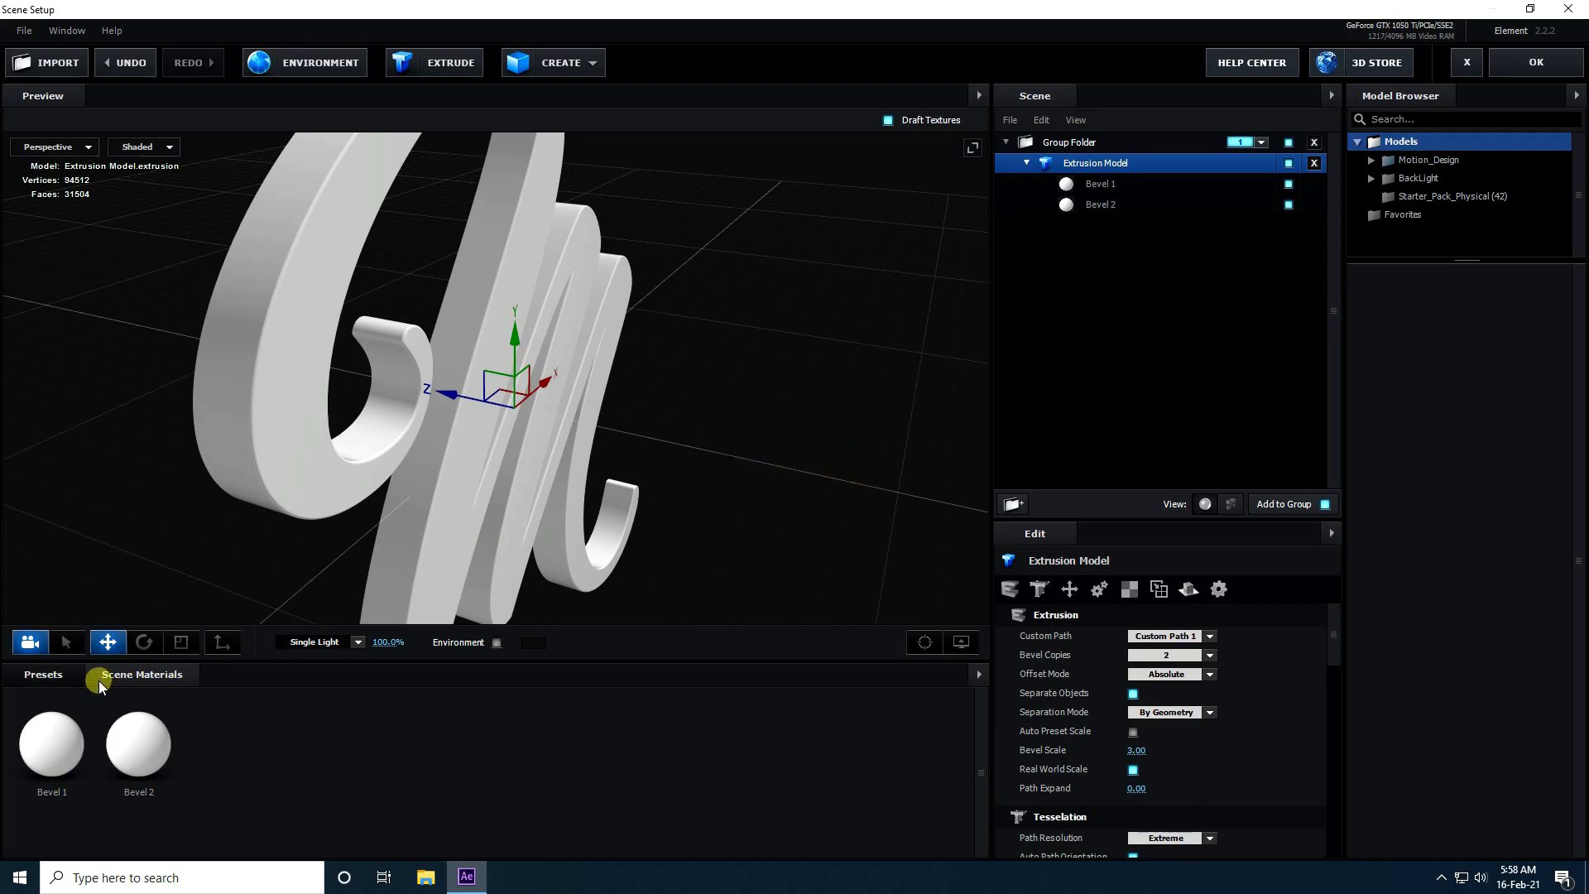
# - Apply the Physical presets Black_Outline to Bevel 1 and Gold to Bevel 2 of the extrusion model
pyautogui.click(67, 672)
pyautogui.click(68, 771)
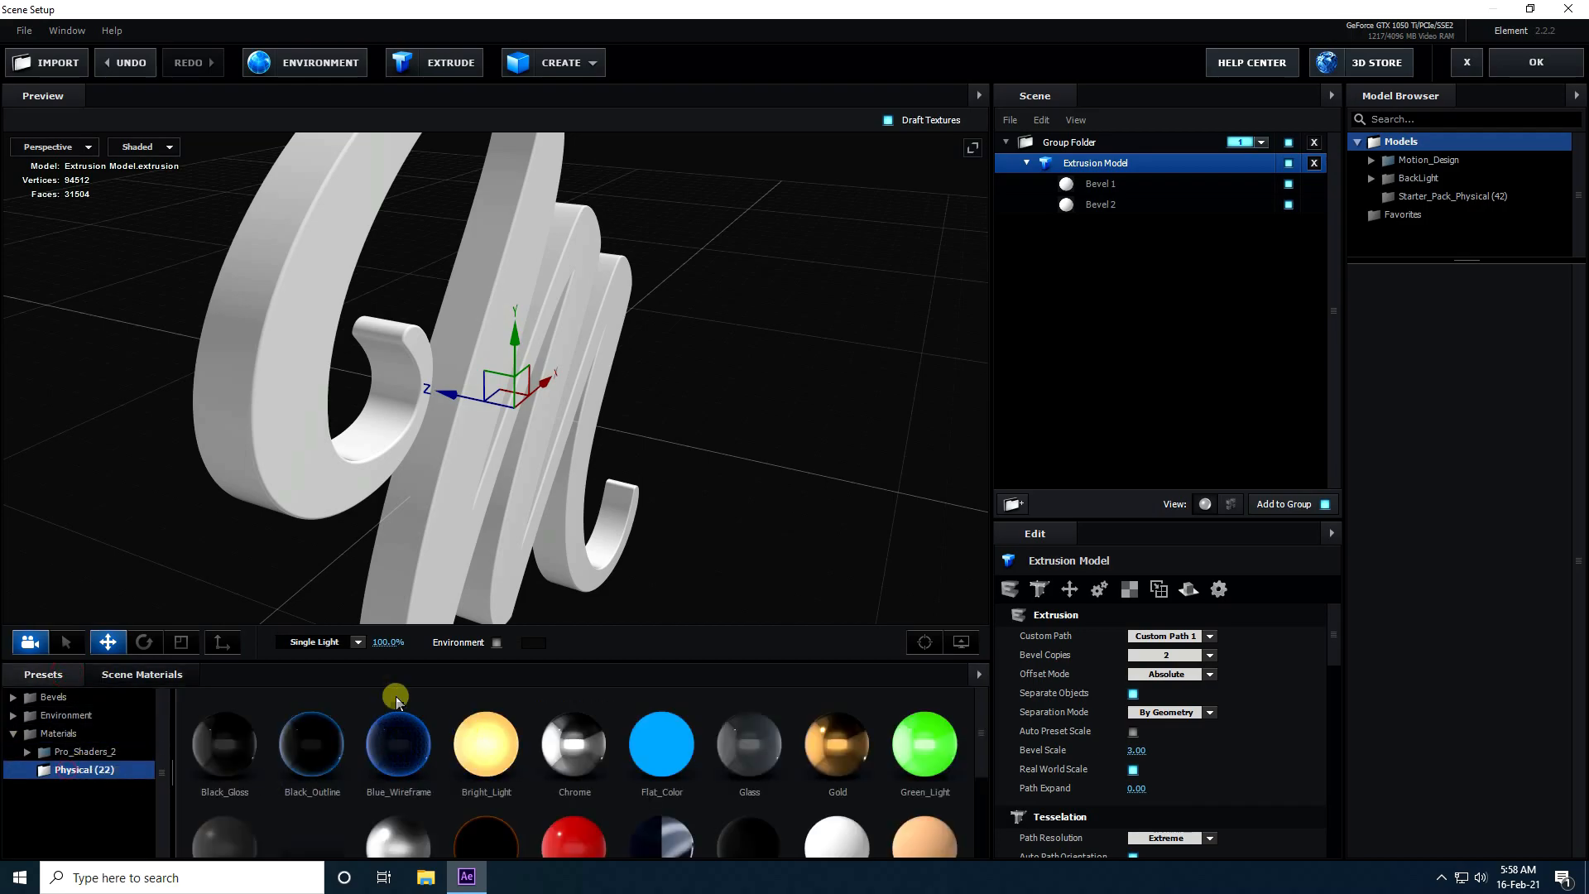
pyautogui.moveTo(319, 752); pyautogui.dragTo(1094, 191)
pyautogui.moveTo(842, 768); pyautogui.dragTo(1099, 204)
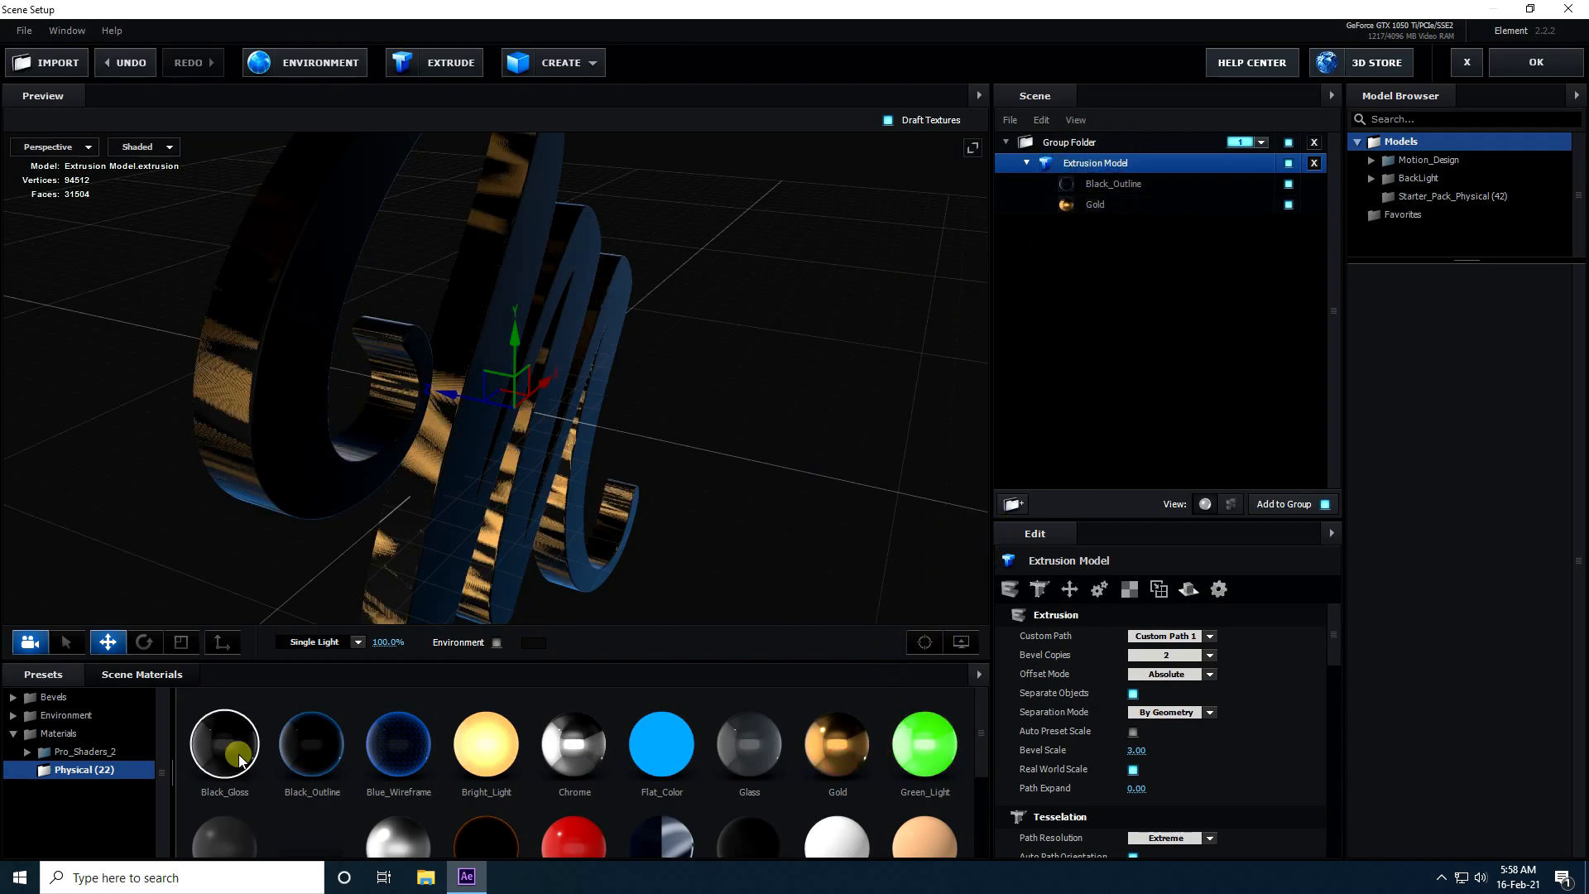
# - Set the Extrude value of the Black_Outline bevel to 0.20
pyautogui.click(159, 675)
pyautogui.click(1112, 192)
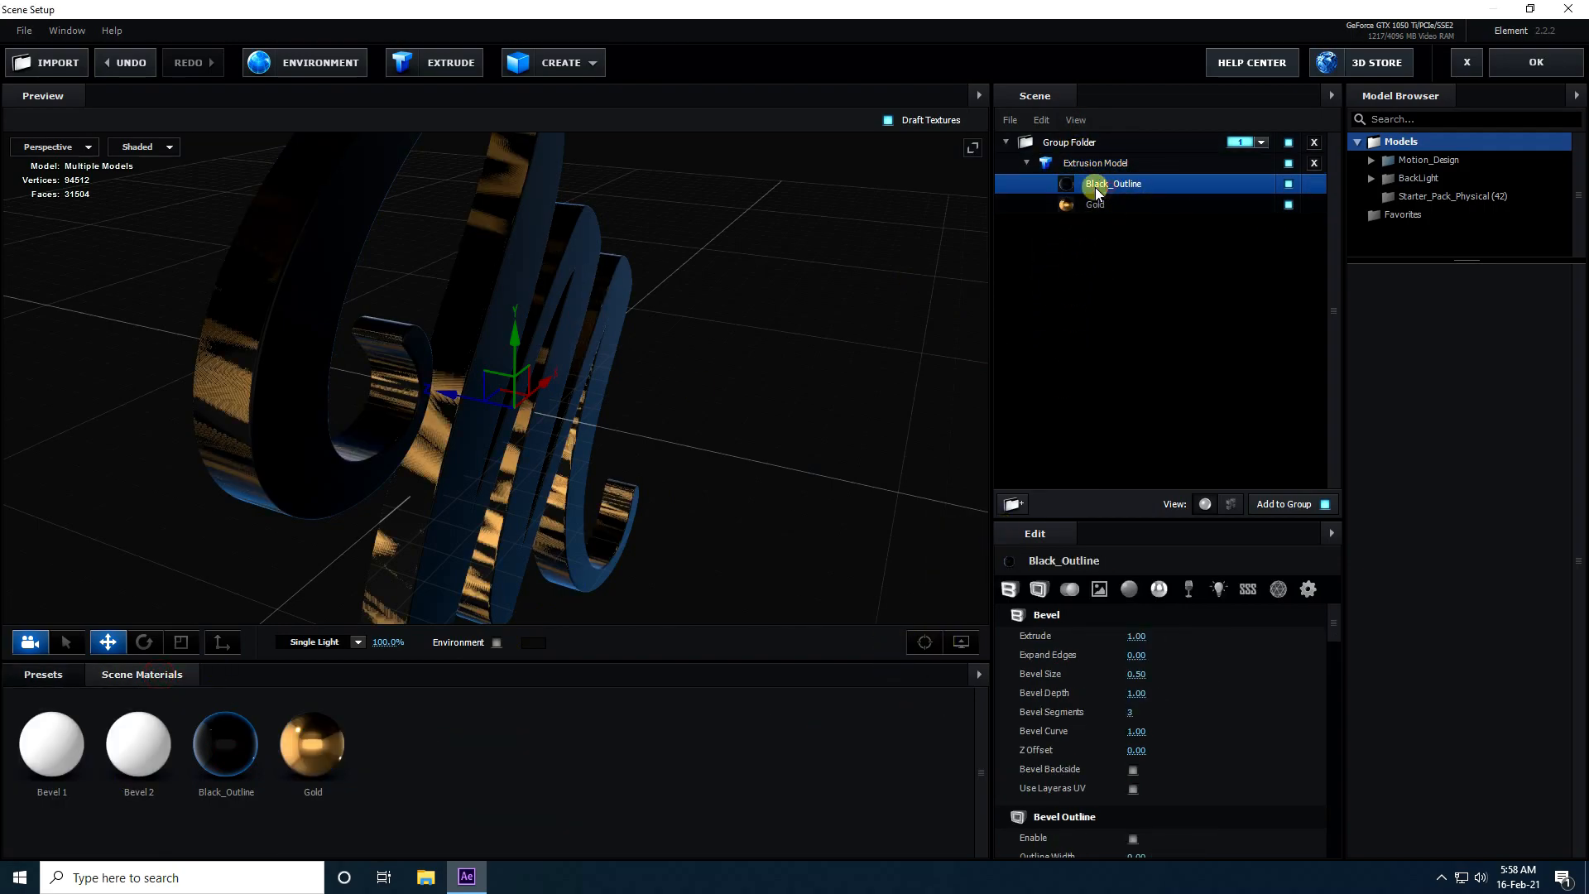
pyautogui.click(1136, 636)
pyautogui.write('0.2')
pyautogui.press('Return')
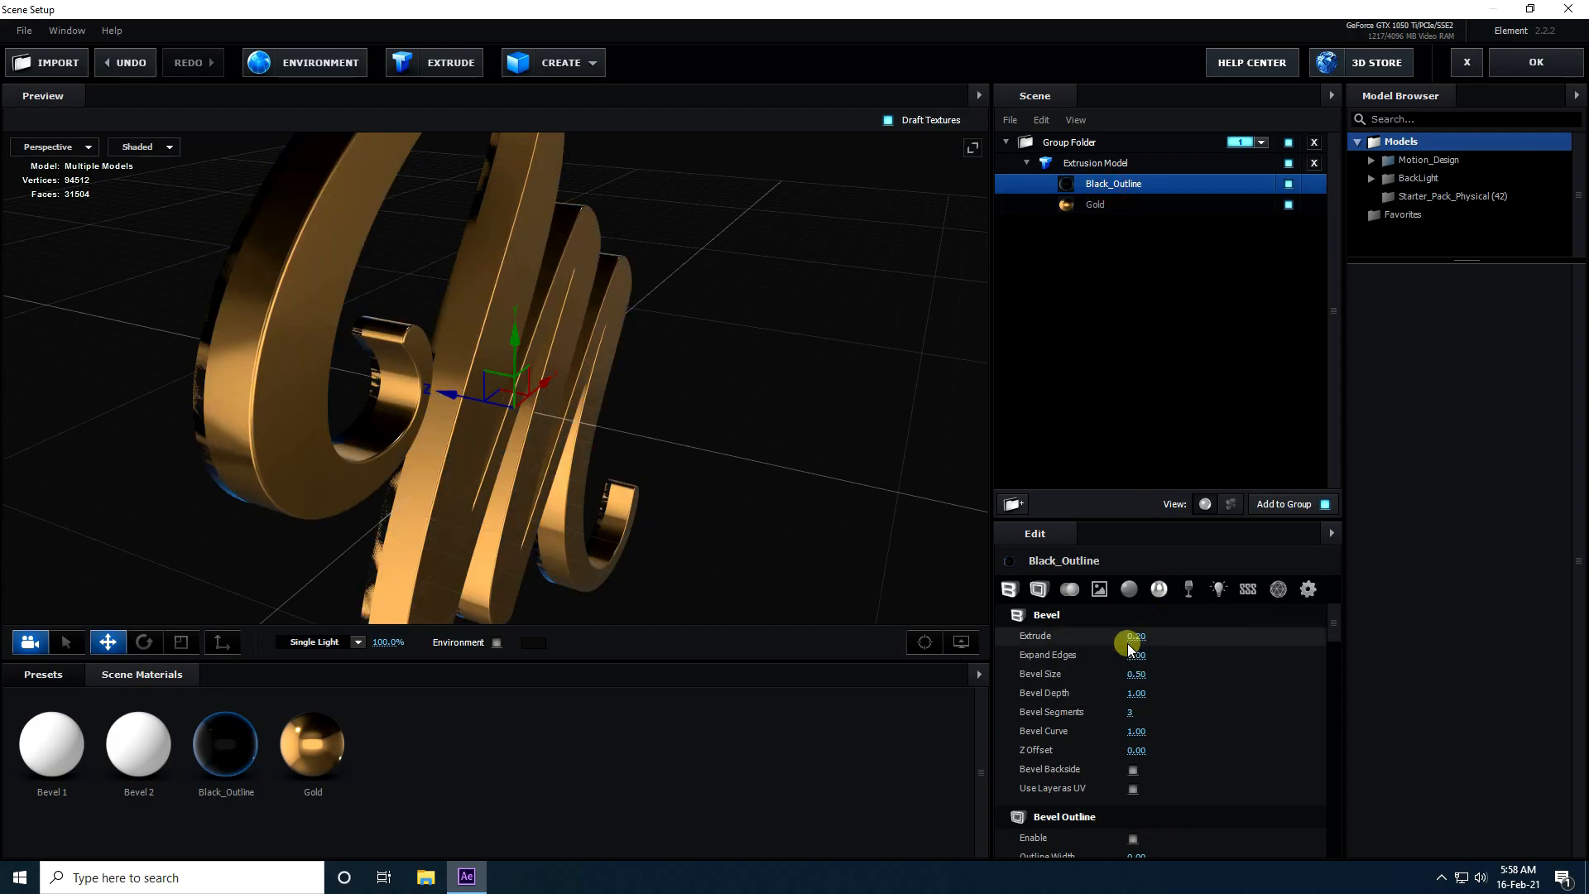
# - Set Extrude, Z Offset and Expand Edges of the Gold bevel to 0.20 each
pyautogui.click(1100, 205)
pyautogui.click(1137, 635)
pyautogui.press('Return')
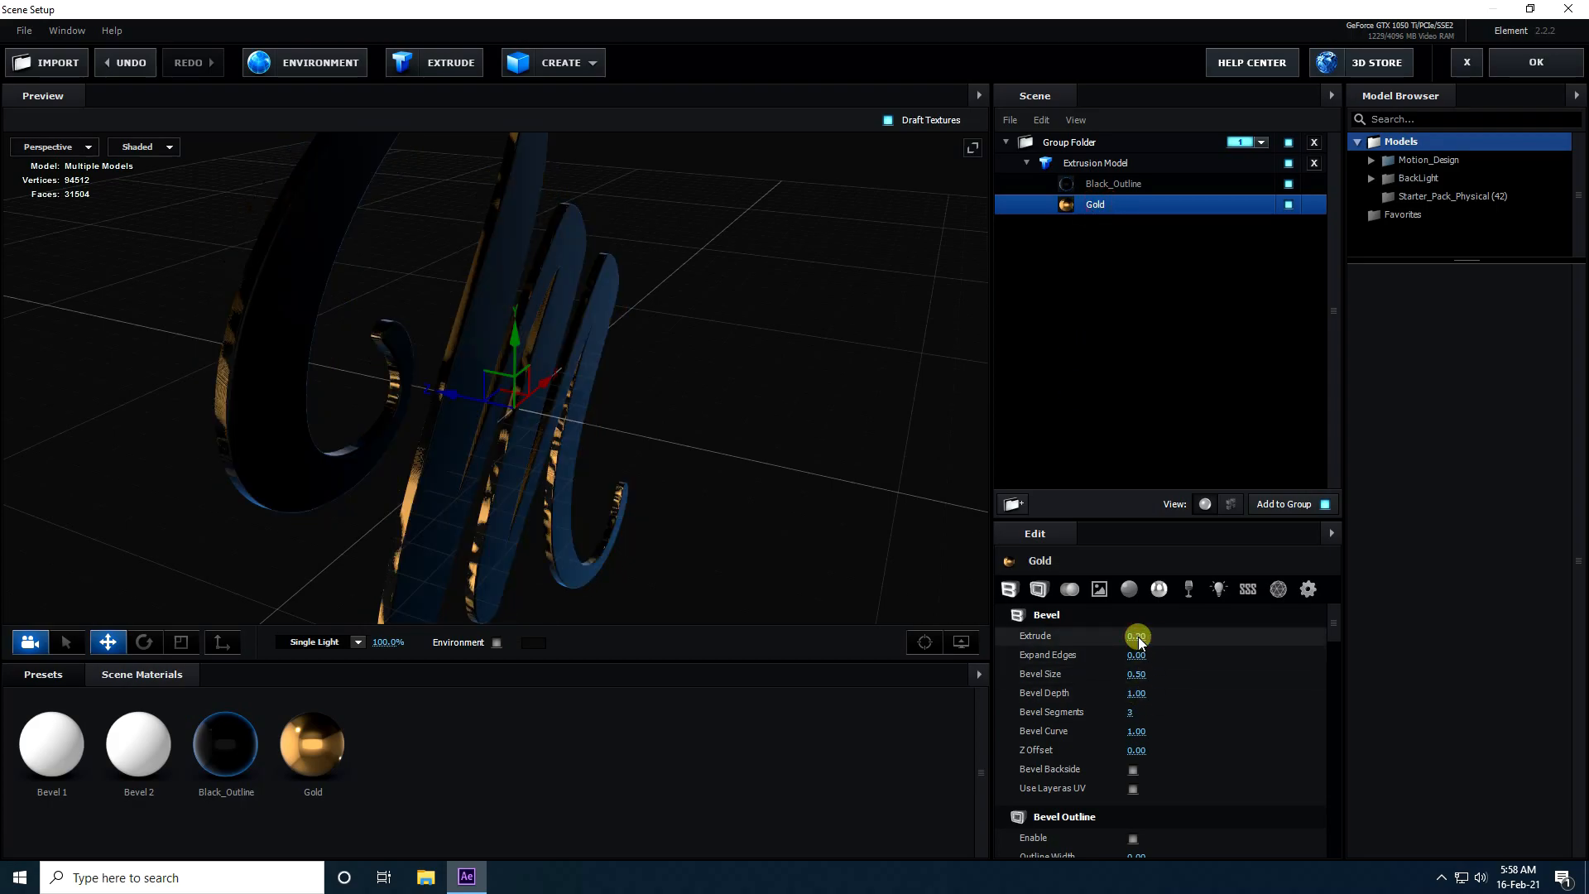
pyautogui.moveTo(728, 568); pyautogui.dragTo(573, 507)
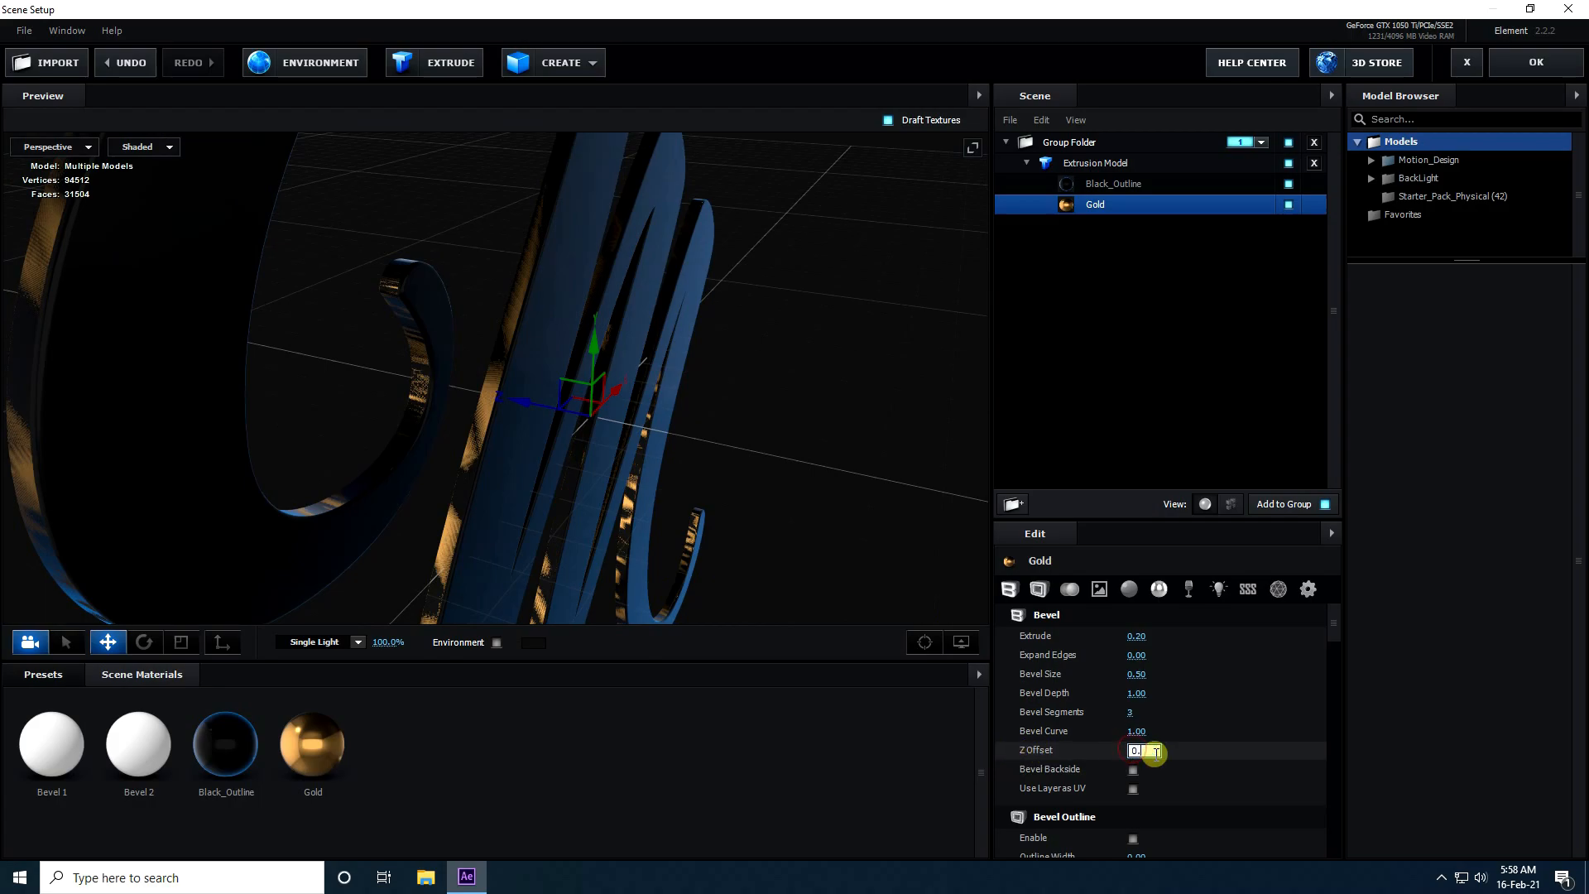
pyautogui.moveTo(622, 553); pyautogui.dragTo(590, 554)
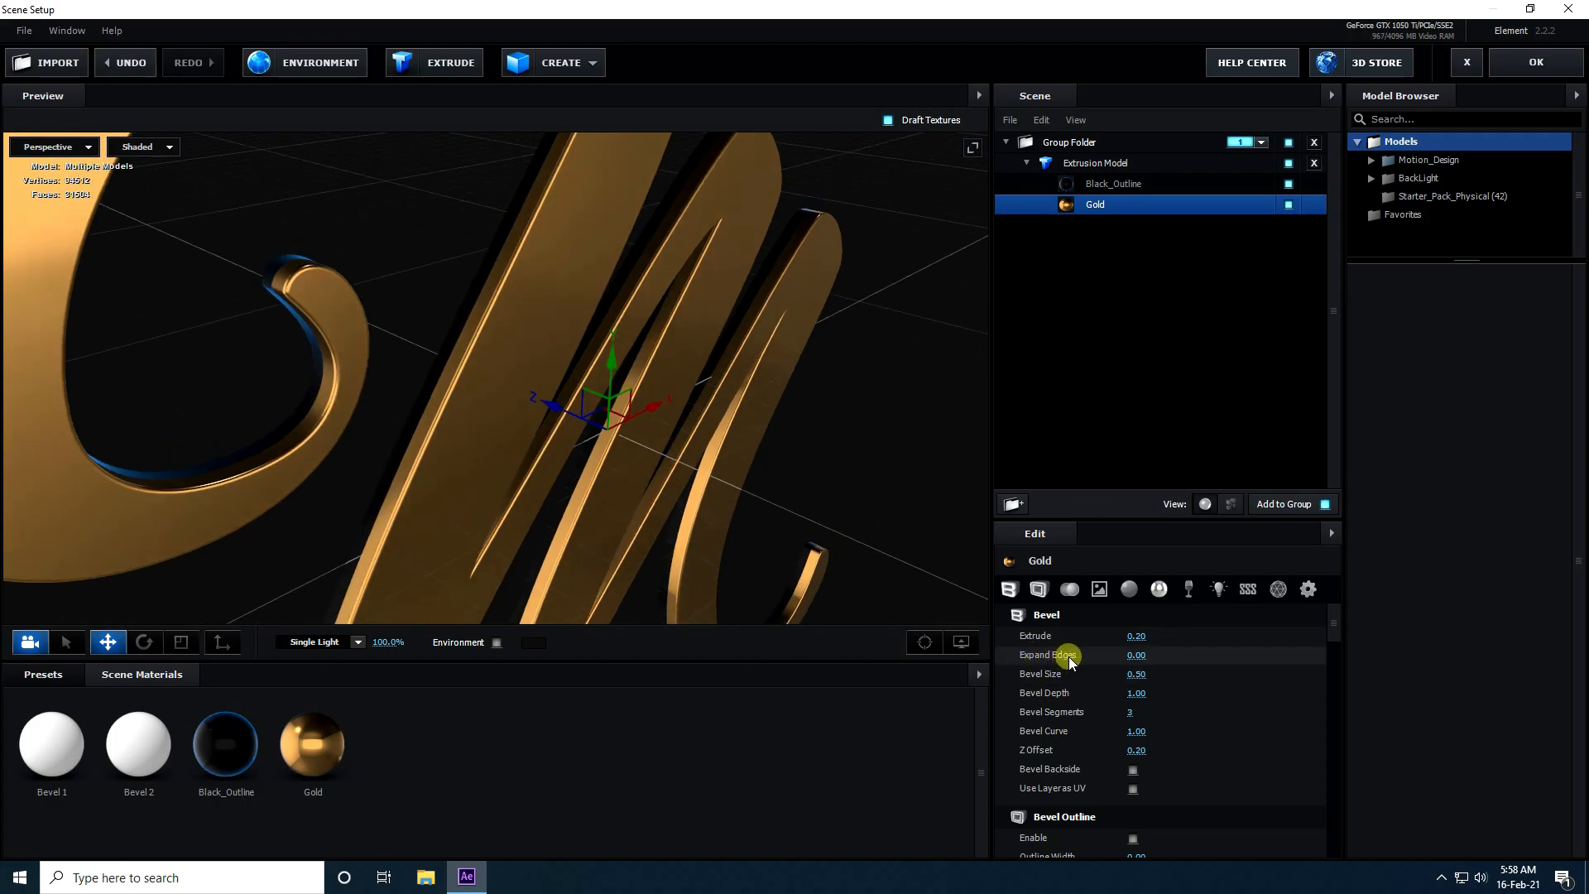
pyautogui.click(1152, 653)
pyautogui.write('0.')
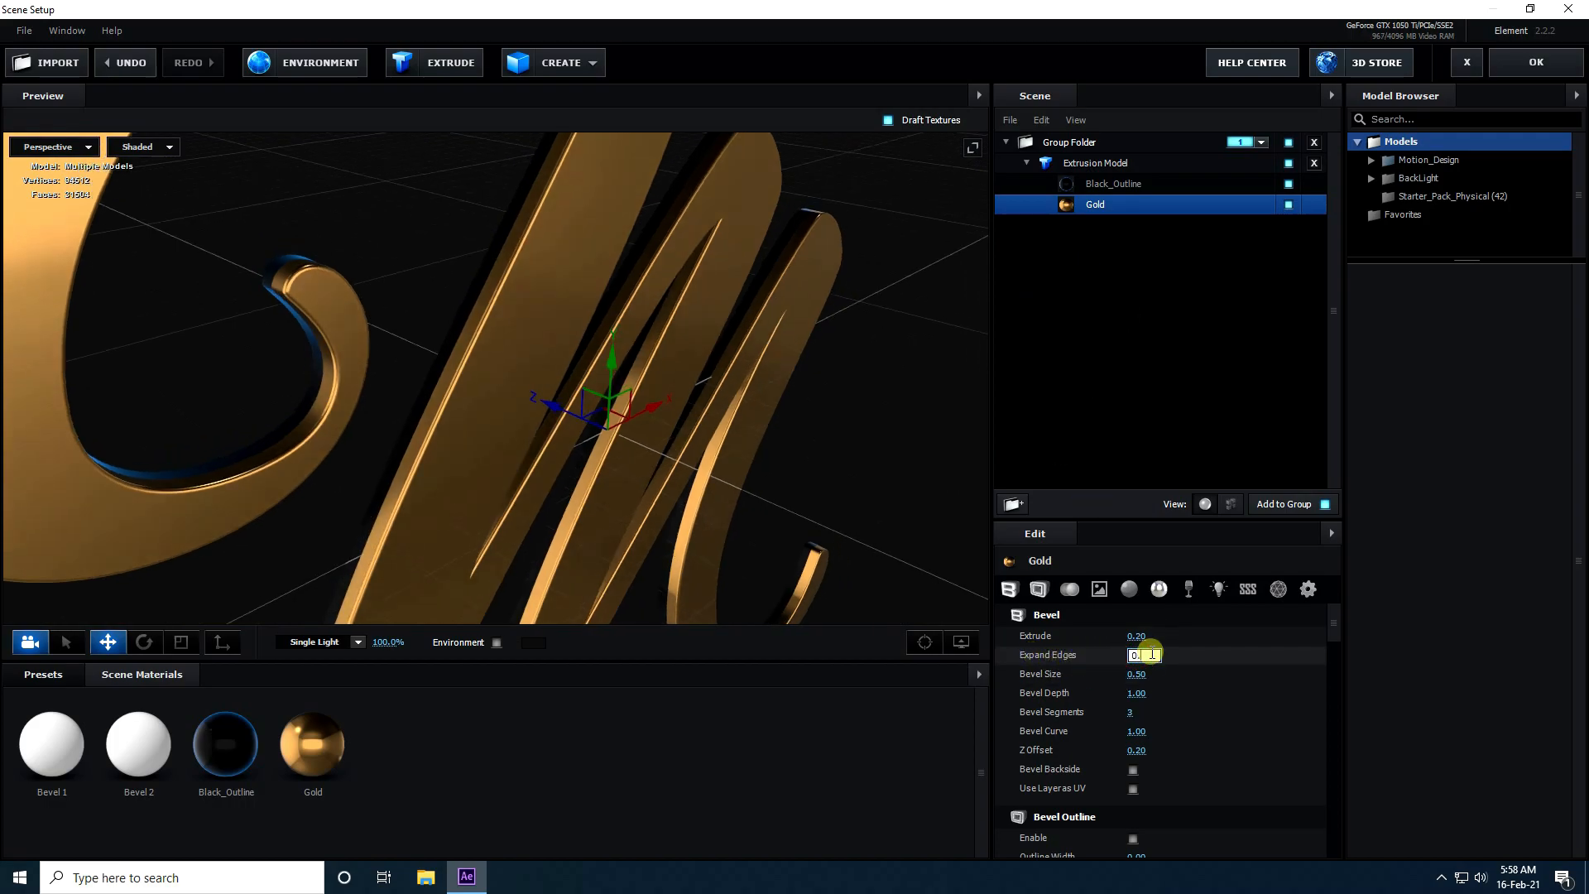
pyautogui.write('2')
pyautogui.press('Return')
pyautogui.moveTo(522, 378)
pyautogui.mouseDown()
pyautogui.moveTo(558, 386)
pyautogui.moveTo(360, 375)
pyautogui.moveTo(311, 389)
pyautogui.moveTo(538, 397)
pyautogui.mouseUp()
# - Remove the unused scene materials and change the Gold material's Reflectivity color to a deeper orange with red 254 and green 164
pyautogui.rightClick(399, 751)
pyautogui.click(430, 786)
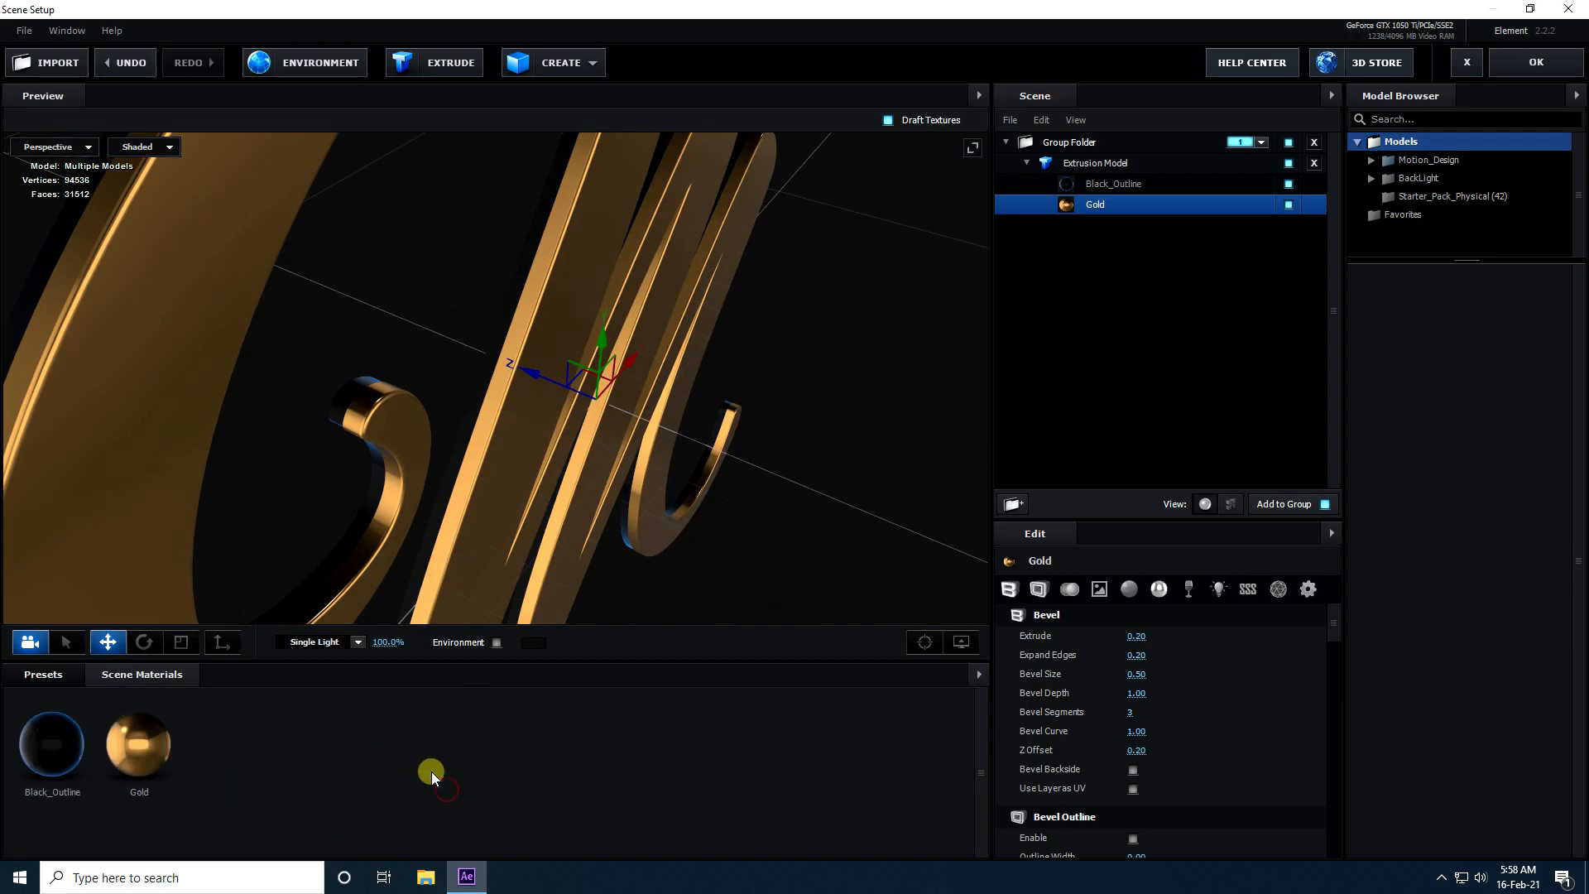
pyautogui.click(139, 743)
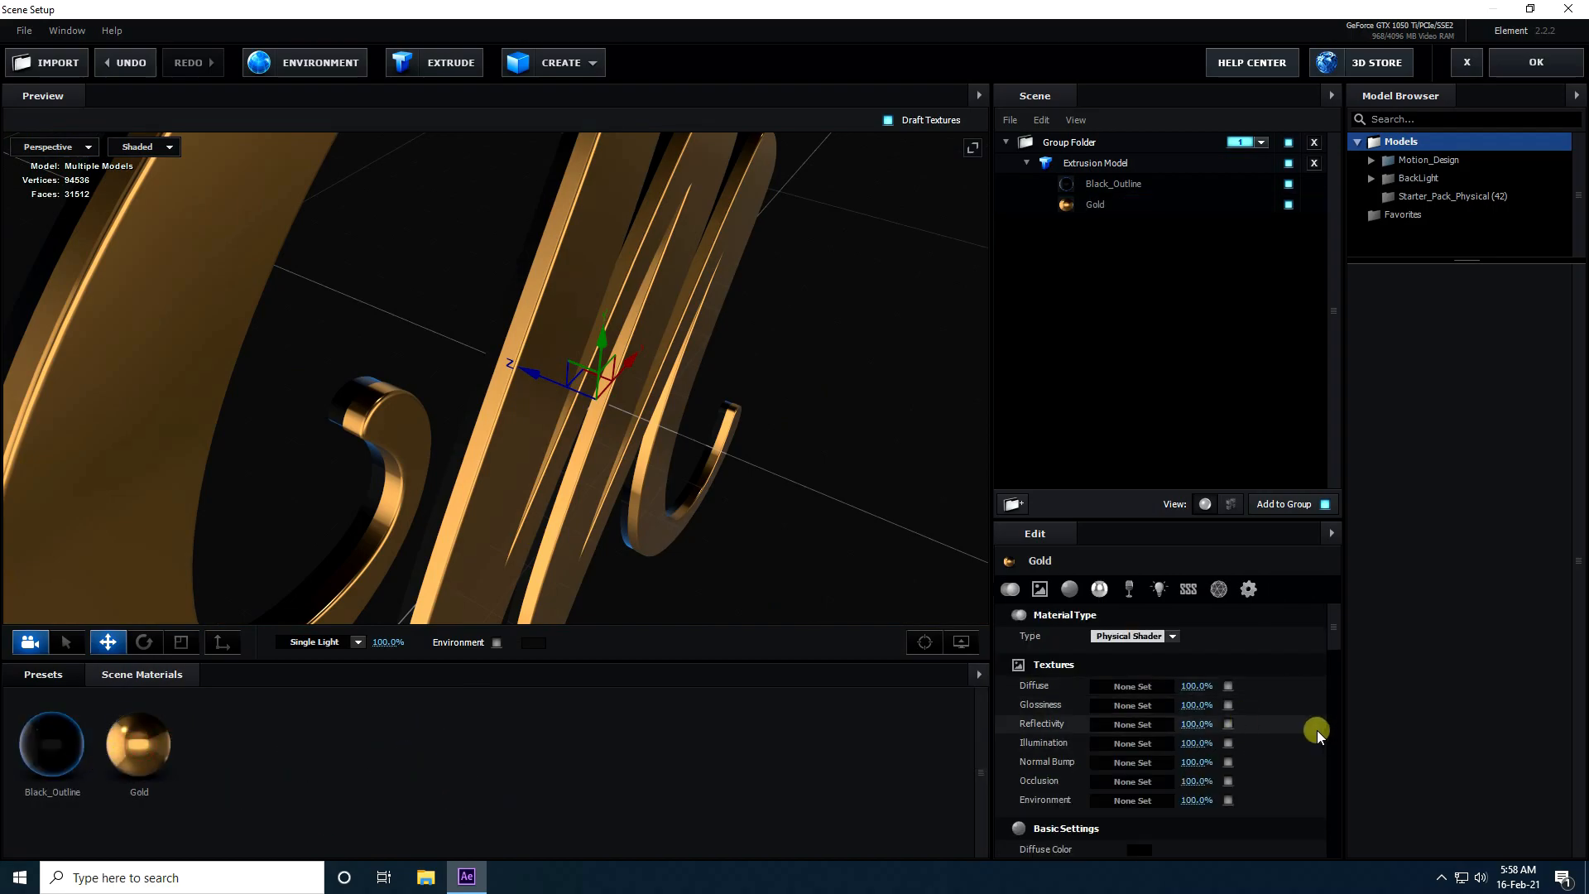
pyautogui.scroll(-10, 1317, 732)
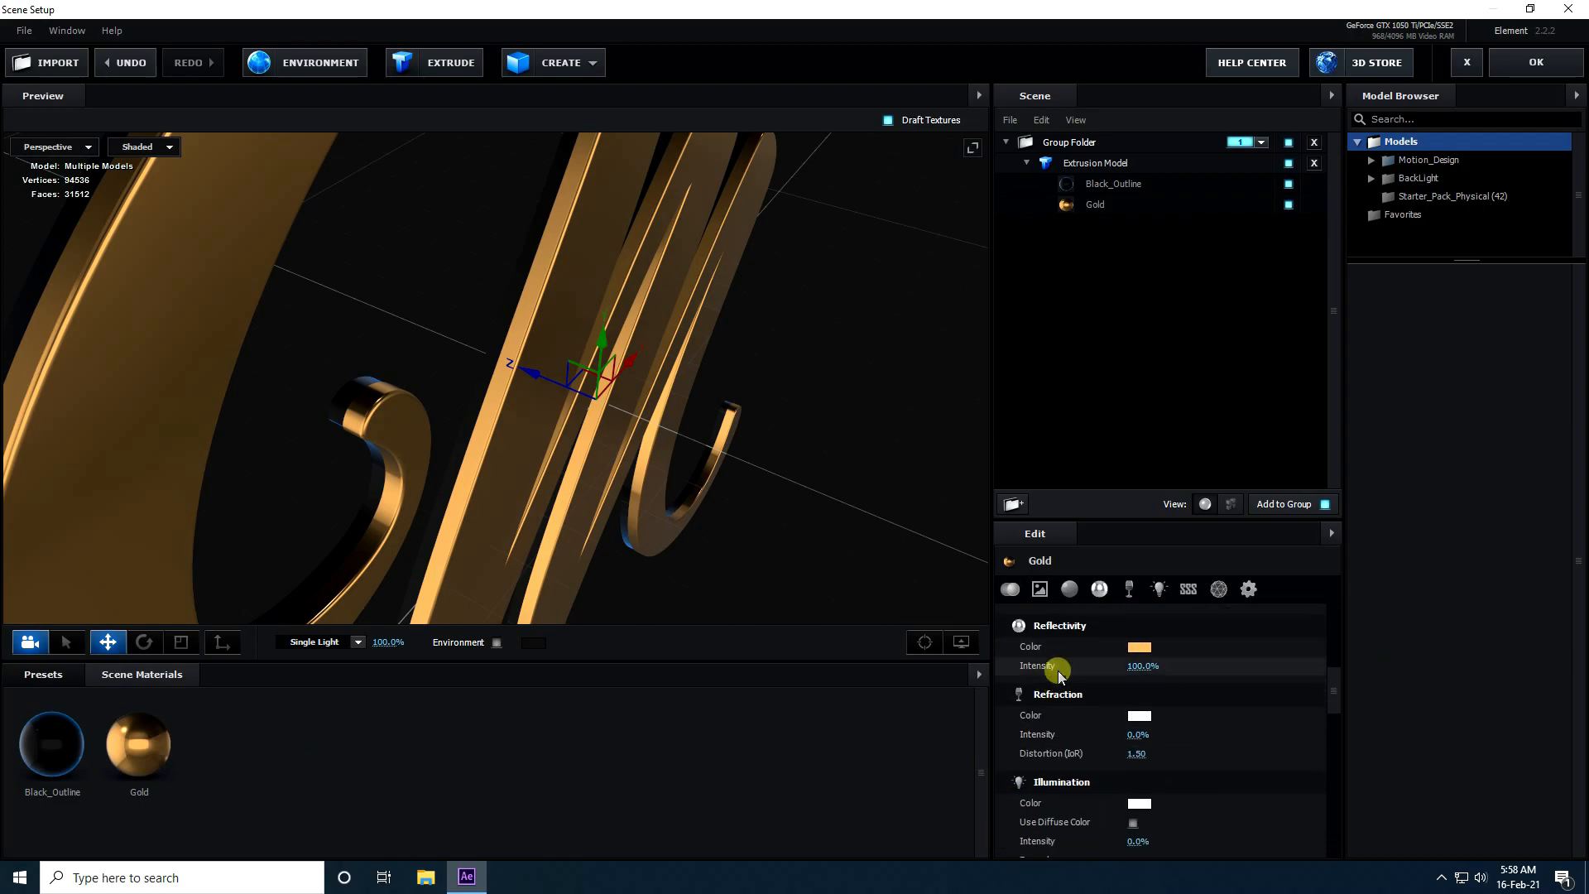
pyautogui.click(1140, 647)
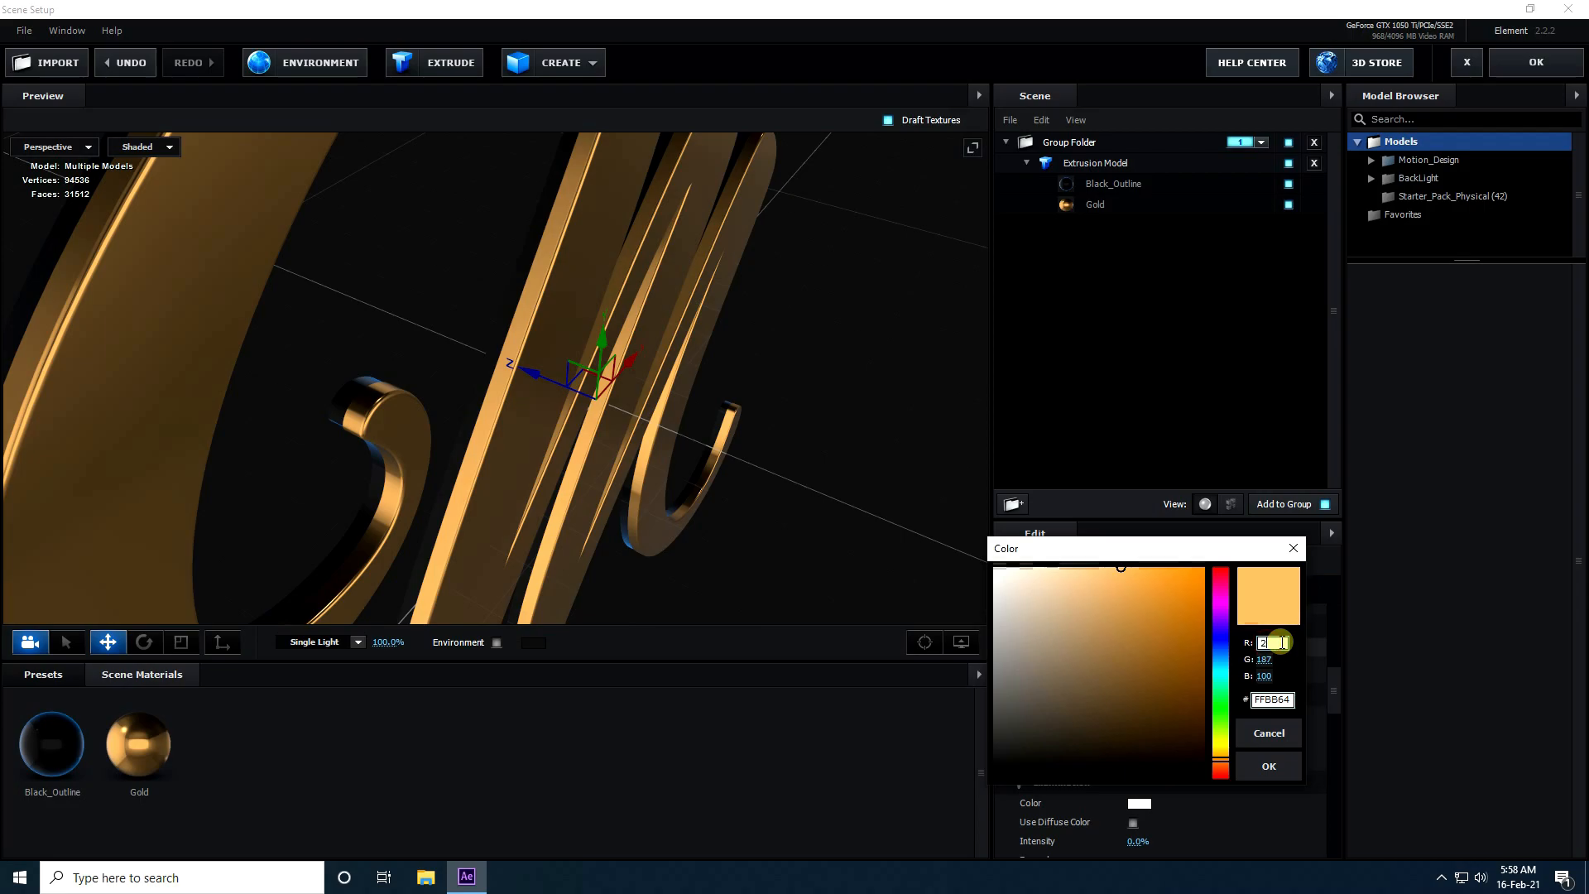
pyautogui.press('Tab')
pyautogui.write('164')
pyautogui.press('Tab')
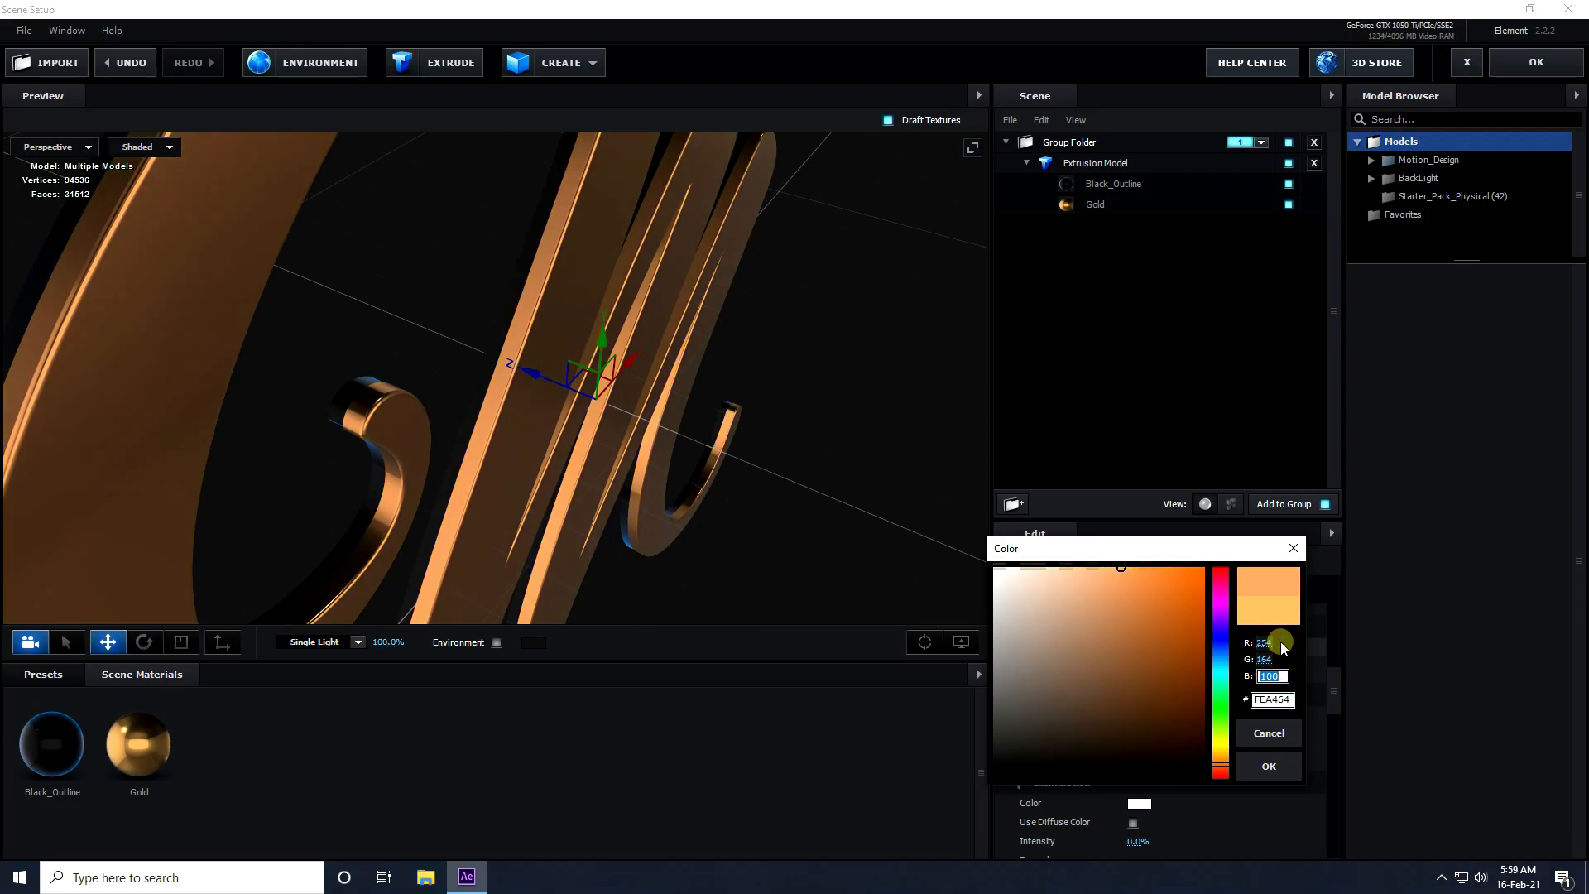
pyautogui.click(1276, 764)
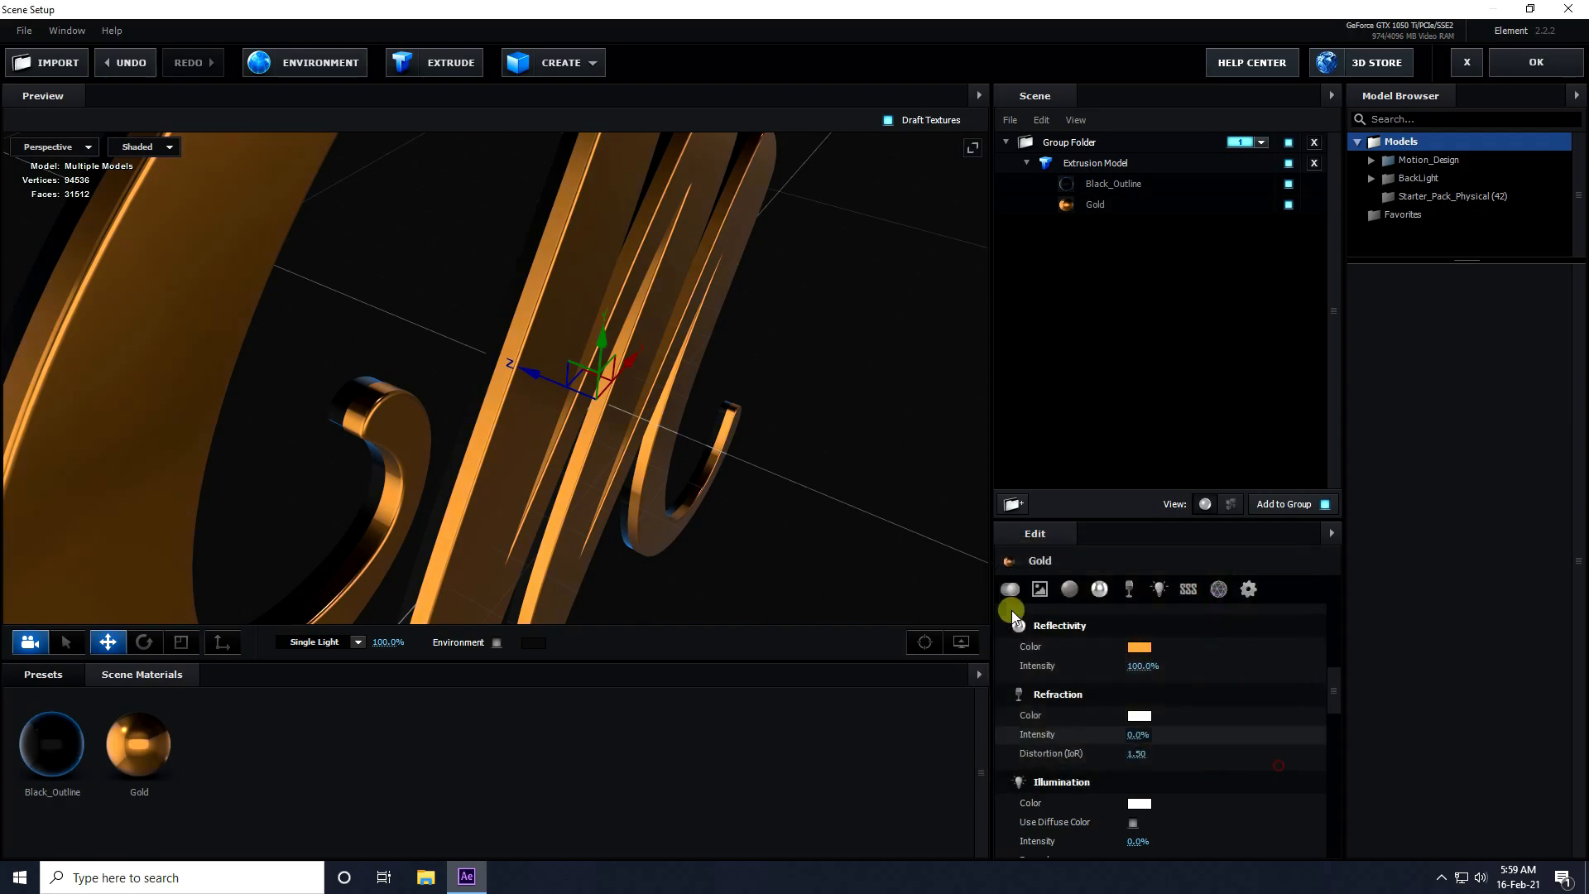
# - Extrude the M text as a second model and move it along the Z axis in front of the gold letter
pyautogui.moveTo(738, 427); pyautogui.dragTo(602, 389)
pyautogui.moveTo(664, 399); pyautogui.dragTo(629, 356)
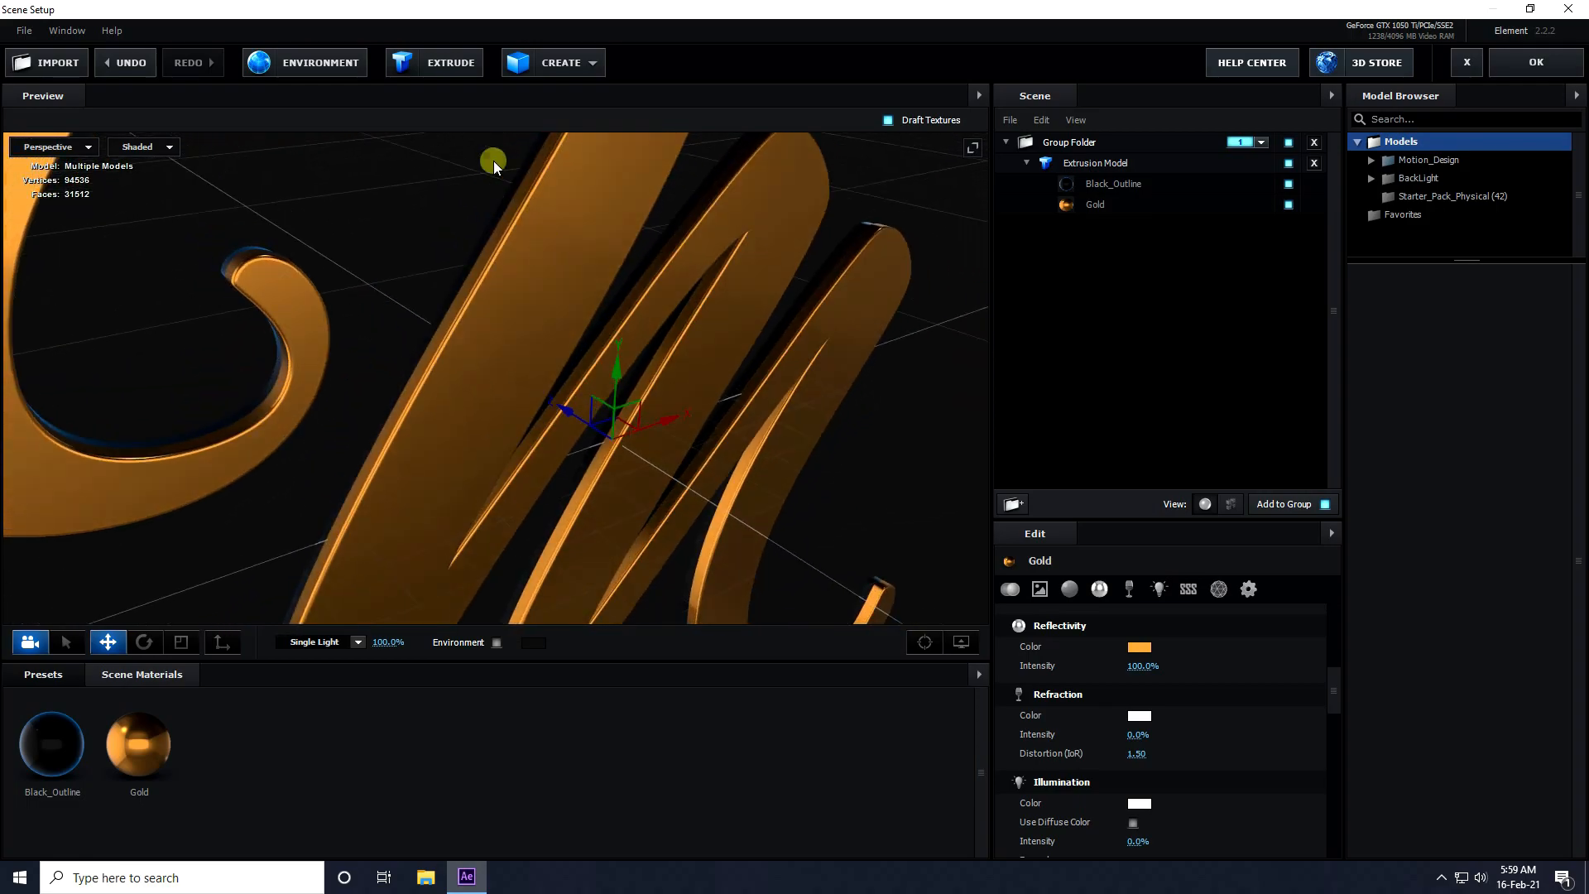
pyautogui.click(439, 68)
pyautogui.moveTo(666, 435); pyautogui.dragTo(587, 475)
pyautogui.moveTo(519, 393); pyautogui.dragTo(553, 409)
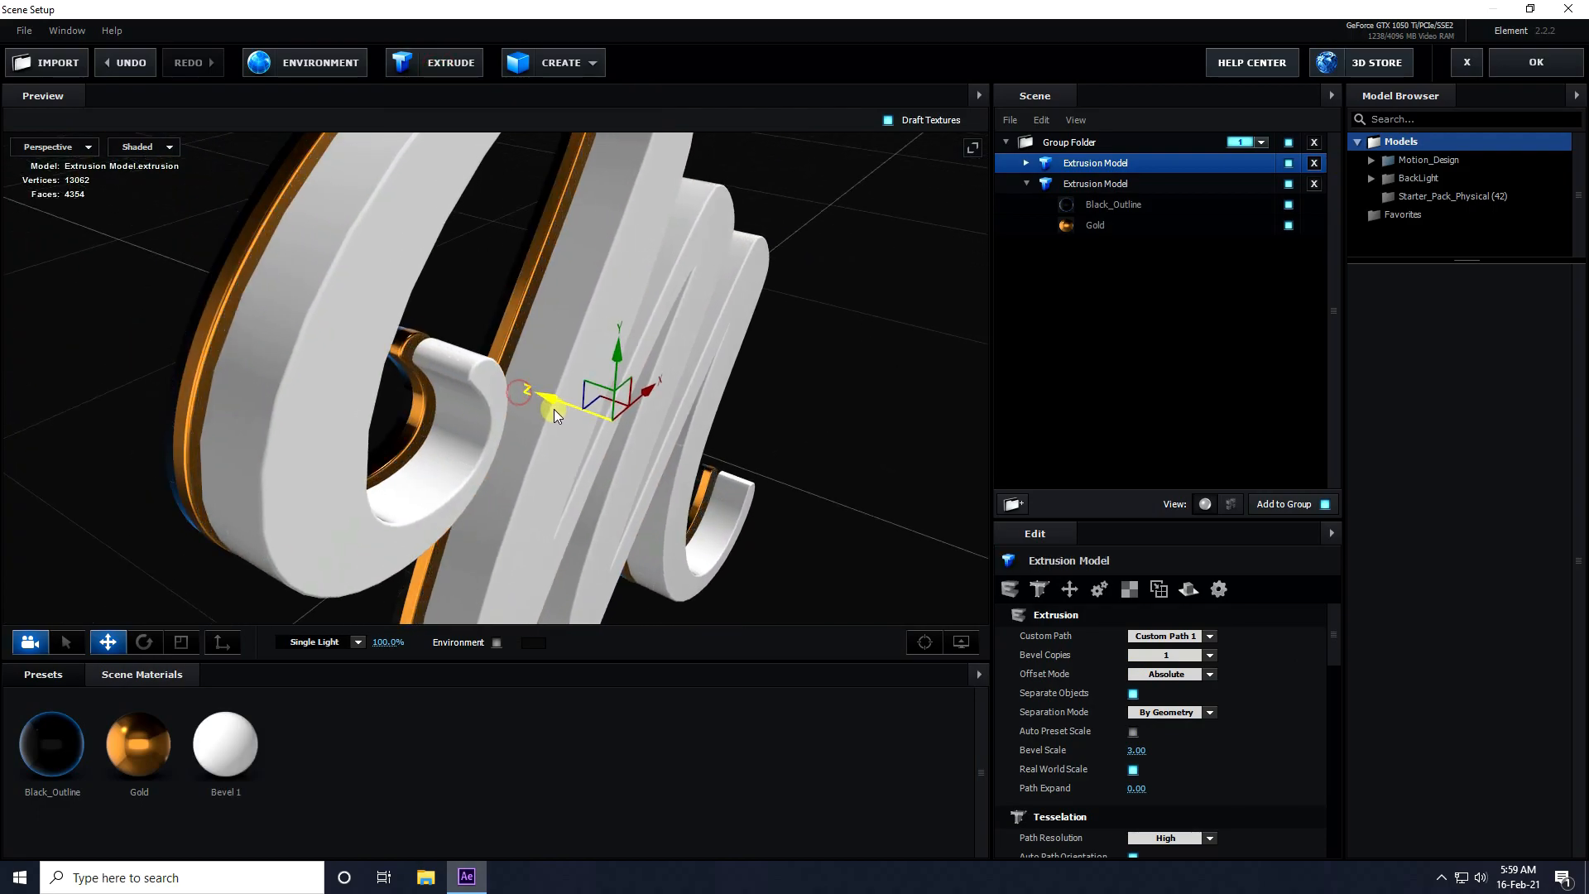
# - Rename the new extrusion model GLOW TEXT and set its Bevel 1 Extrude to 0.20
pyautogui.click(1026, 163)
pyautogui.rightClick(1094, 166)
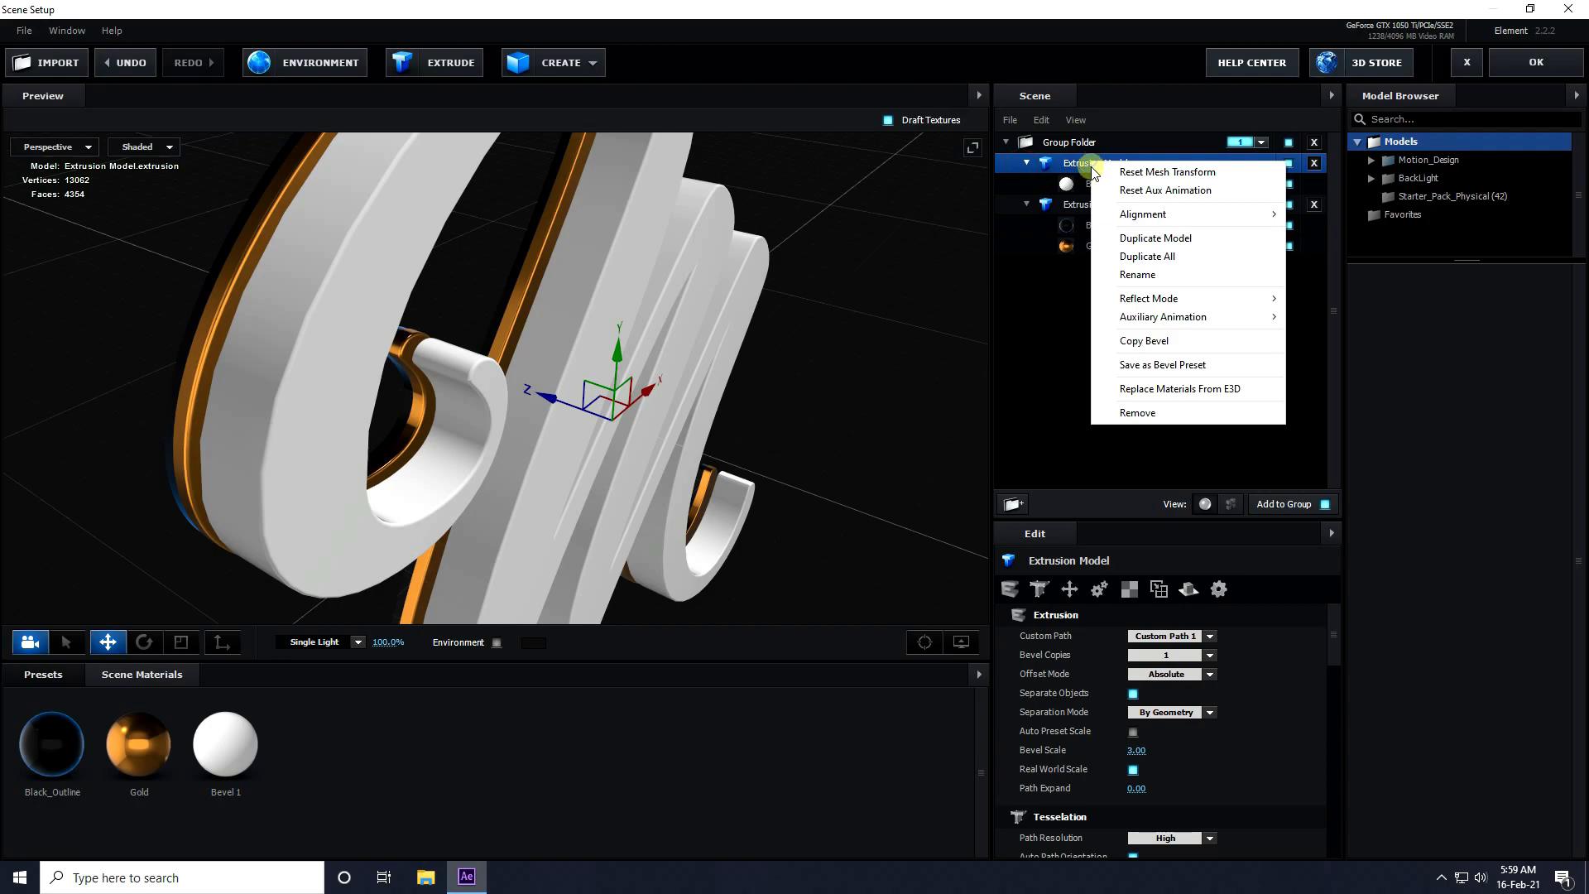
pyautogui.click(1138, 276)
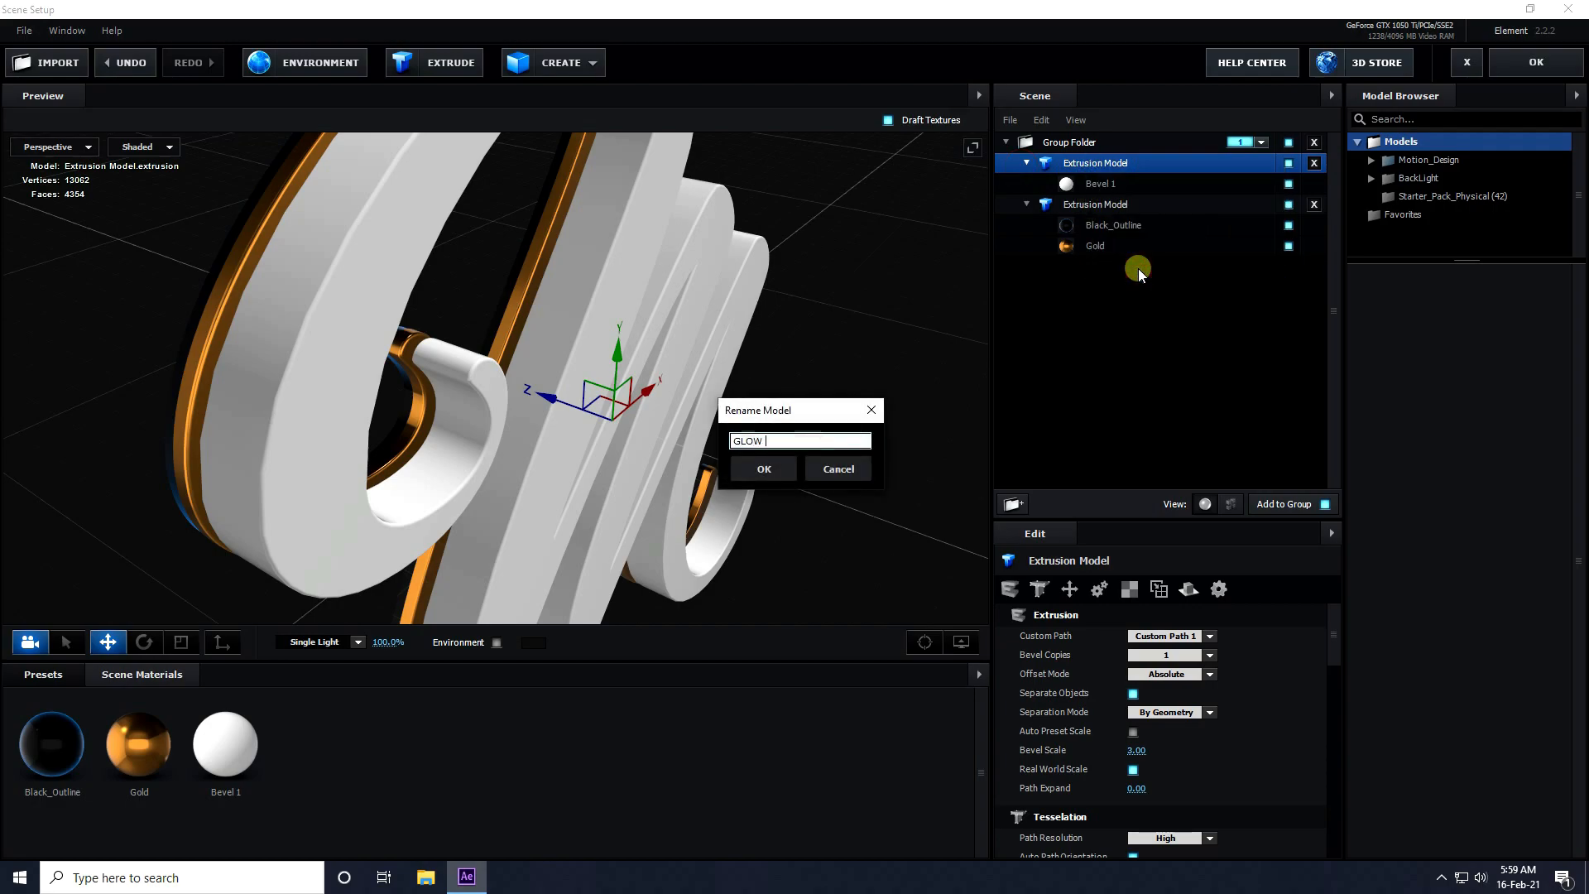
pyautogui.write('GLOW TEXT')
pyautogui.click(764, 468)
pyautogui.click(1090, 185)
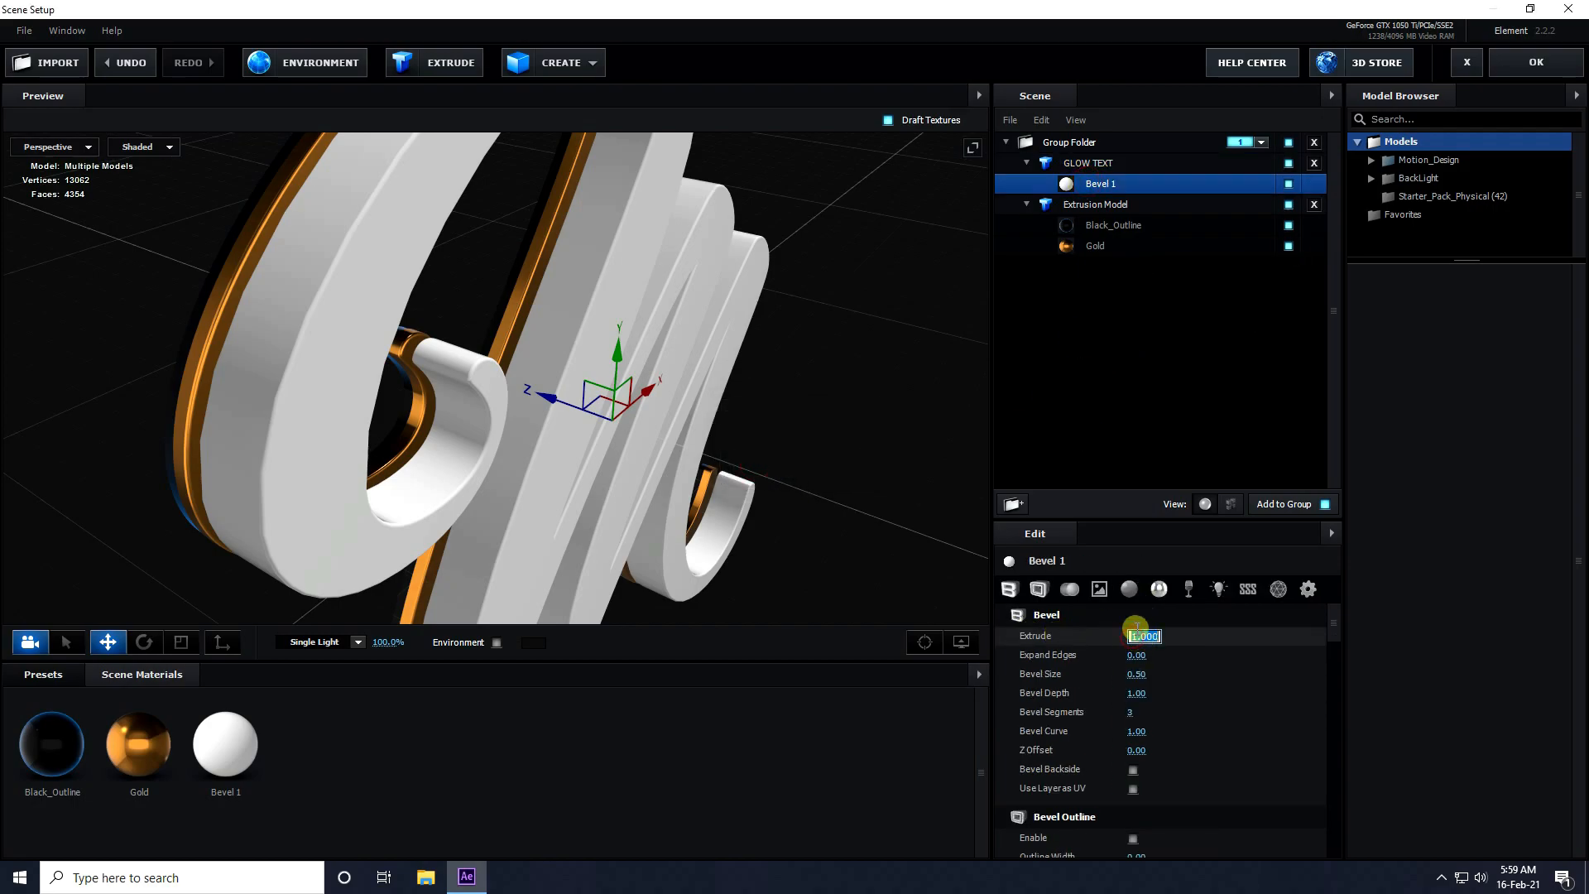
pyautogui.press('Return')
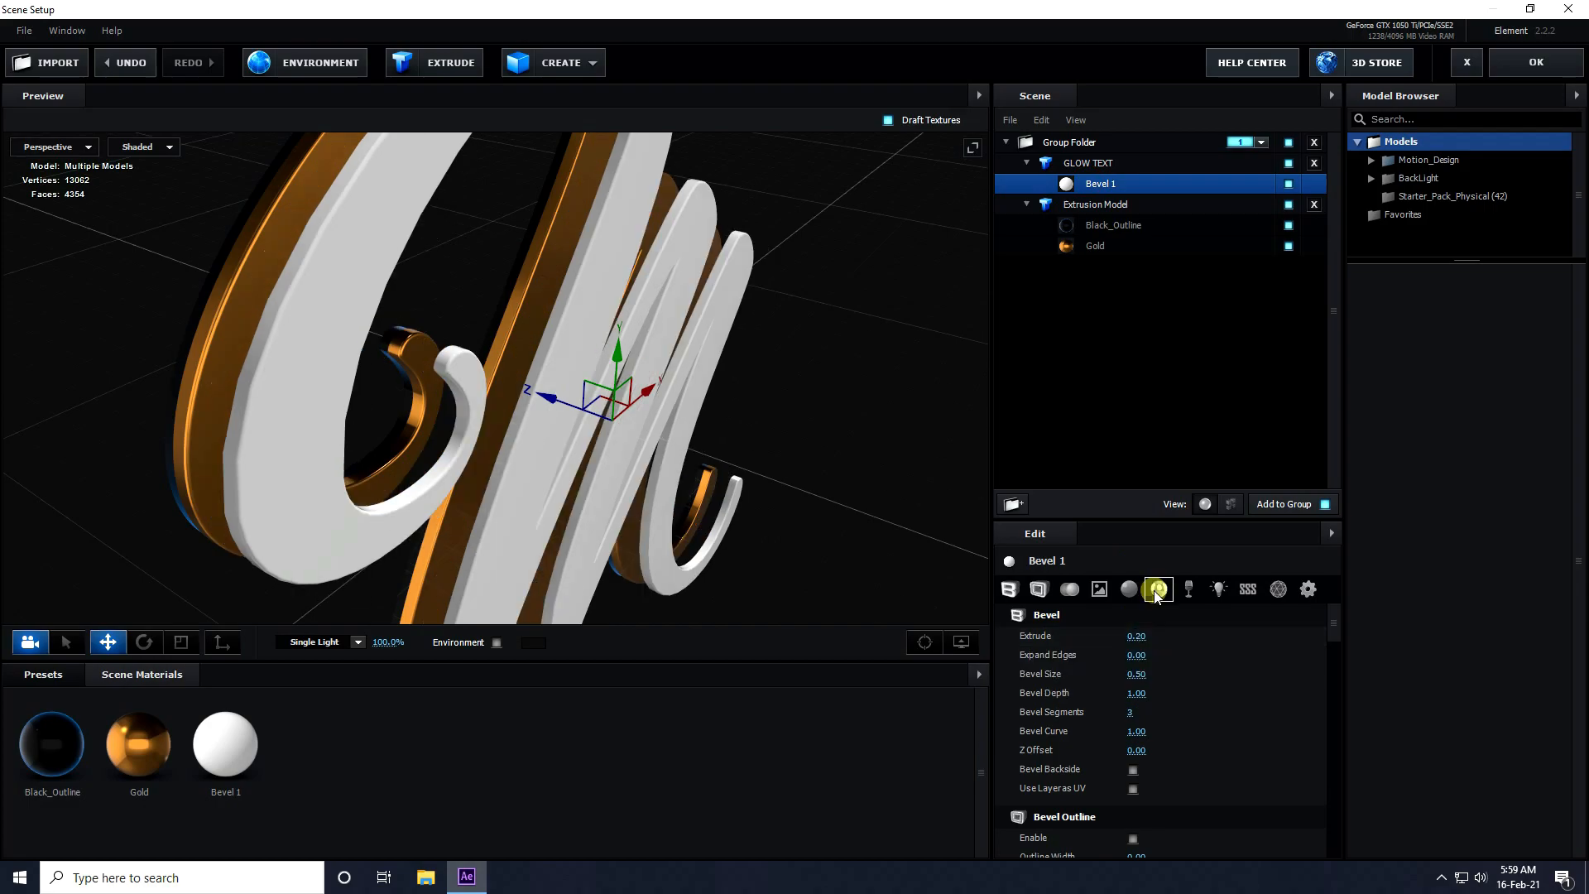
# - Set the Path Resolution of the GLOW TEXT model to Extreme
pyautogui.click(1084, 163)
pyautogui.click(1206, 838)
pyautogui.click(1191, 818)
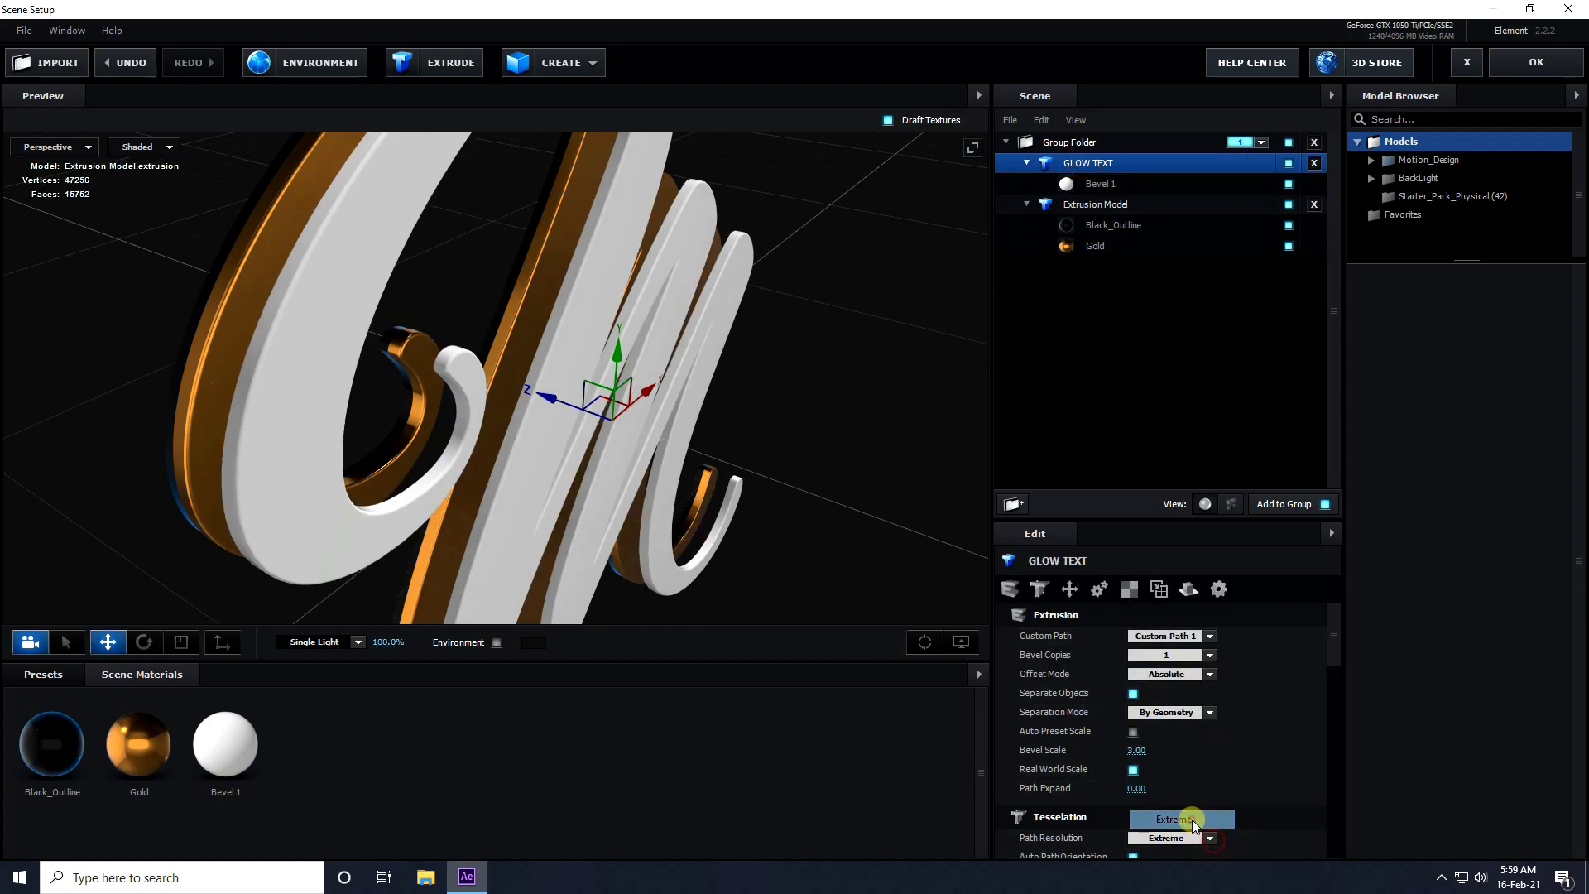
# - Shrink the edges of GLOW TEXT's Bevel 1 by trying Expand Edges at -0.50, settling on -0.20
pyautogui.click(1085, 183)
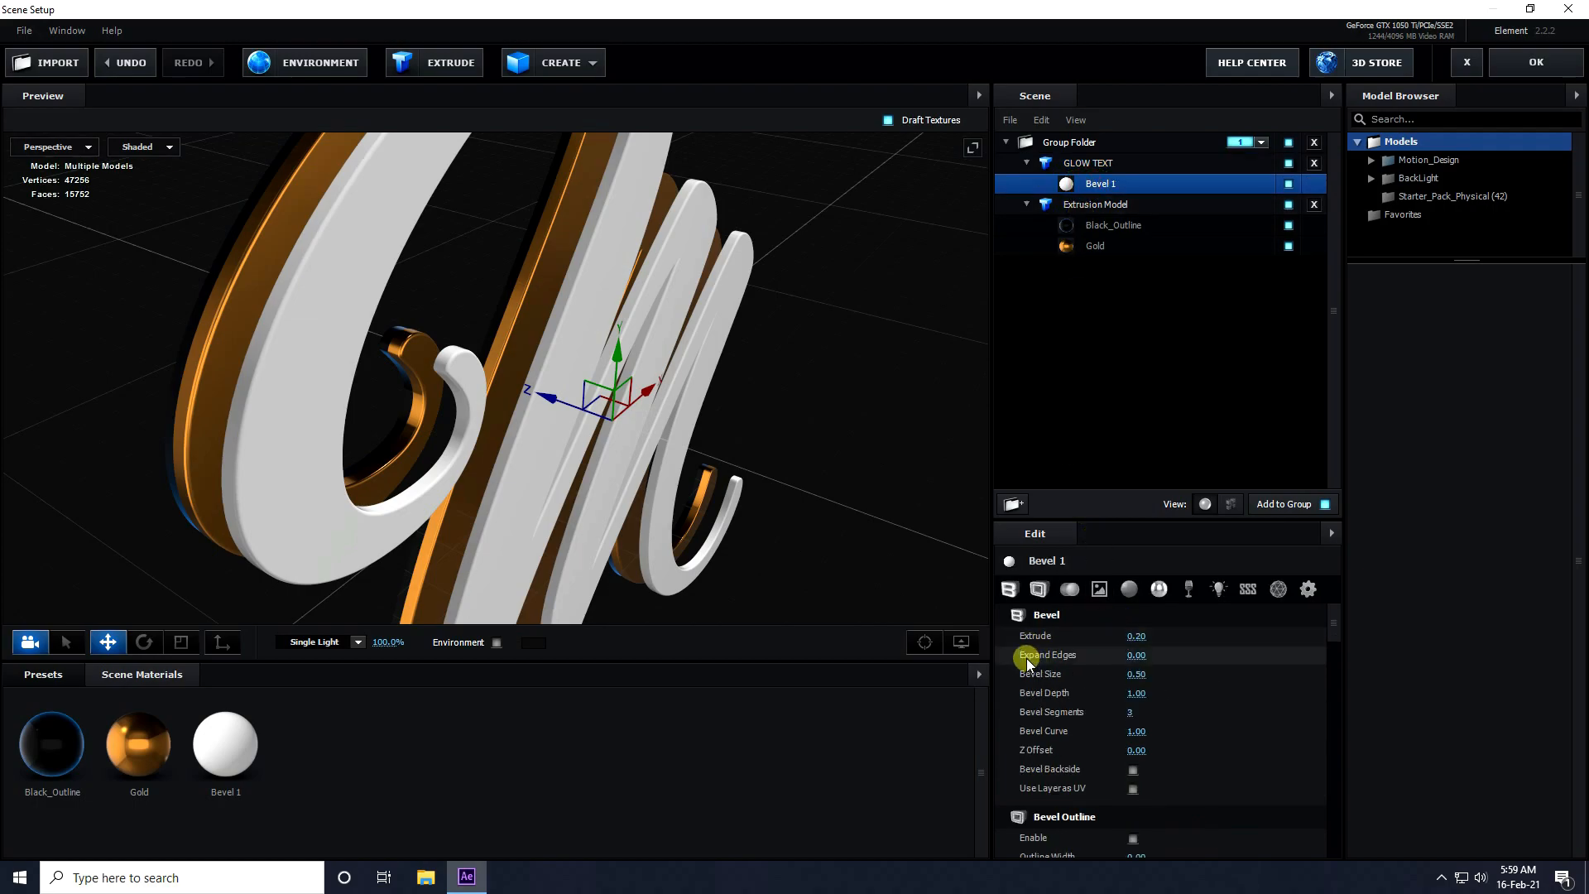
pyautogui.click(1133, 655)
pyautogui.write('-0.5')
pyautogui.press('Return')
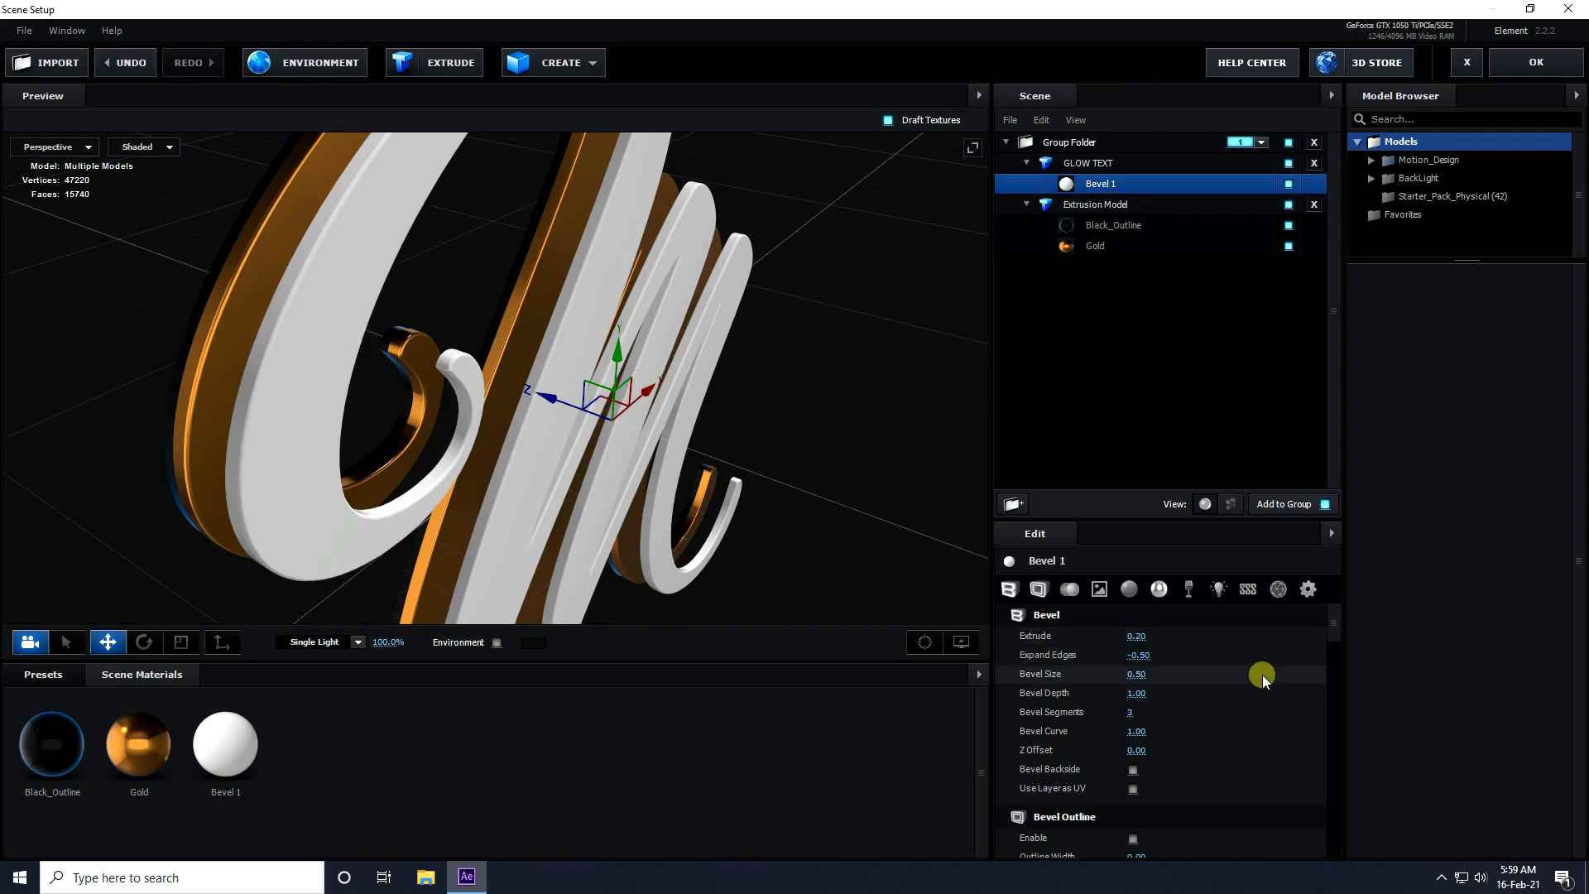
pyautogui.click(1138, 655)
pyautogui.write('-0.2')
pyautogui.press('Return')
# - Rename the black and gold Extrusion Model as TEXT
pyautogui.scroll(5, 521, 398)
pyautogui.moveTo(632, 432); pyautogui.dragTo(451, 451)
pyautogui.click(1026, 163)
pyautogui.click(1026, 183)
pyautogui.rightClick(1050, 185)
pyautogui.click(1170, 303)
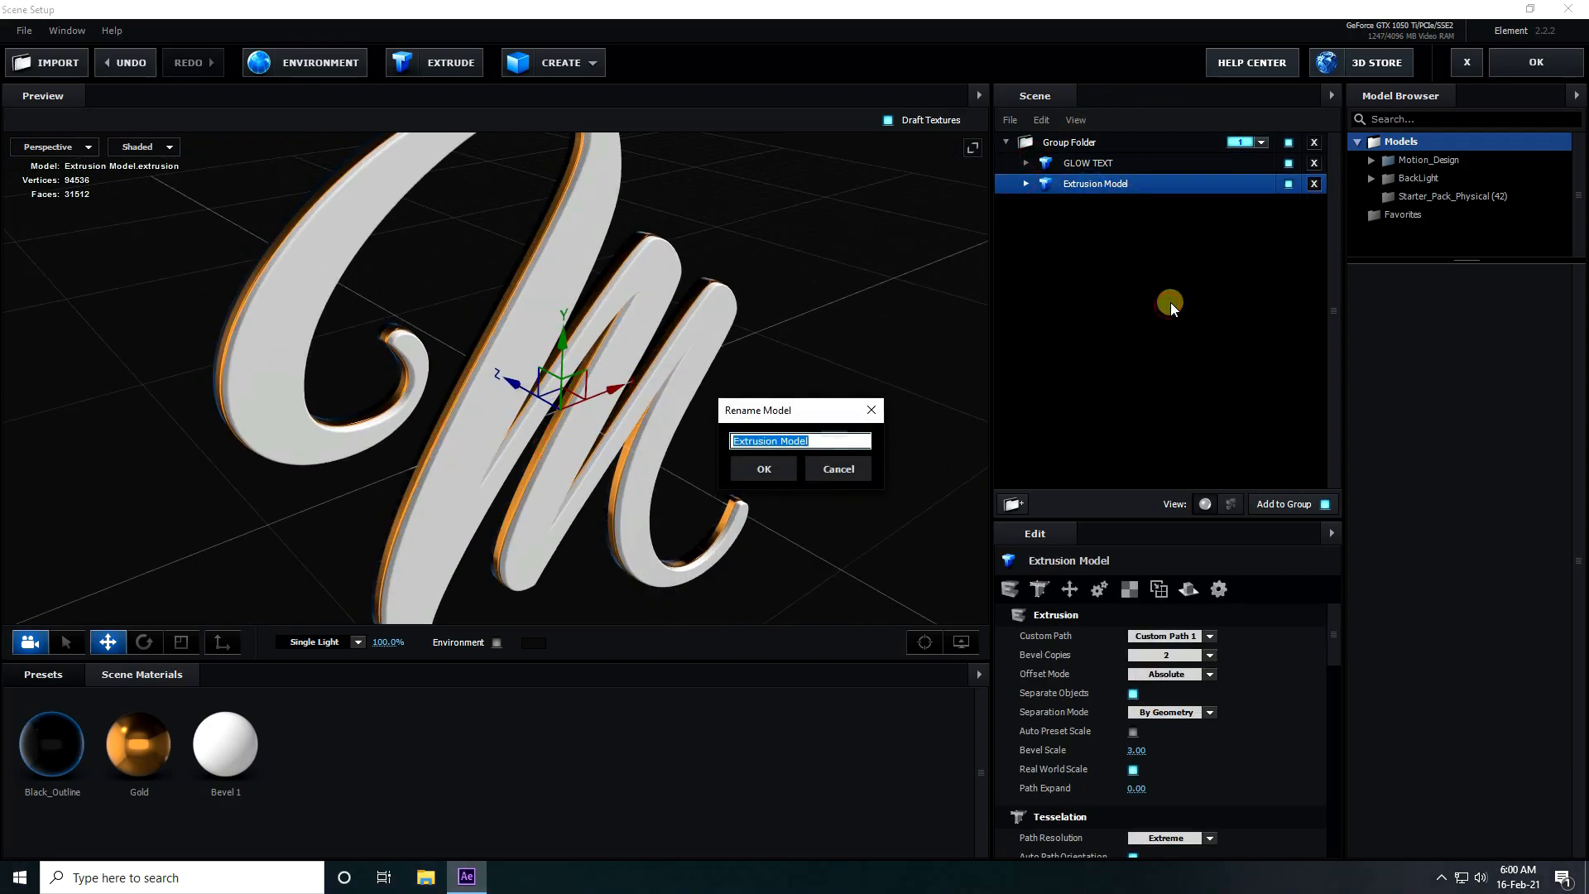
pyautogui.click(781, 469)
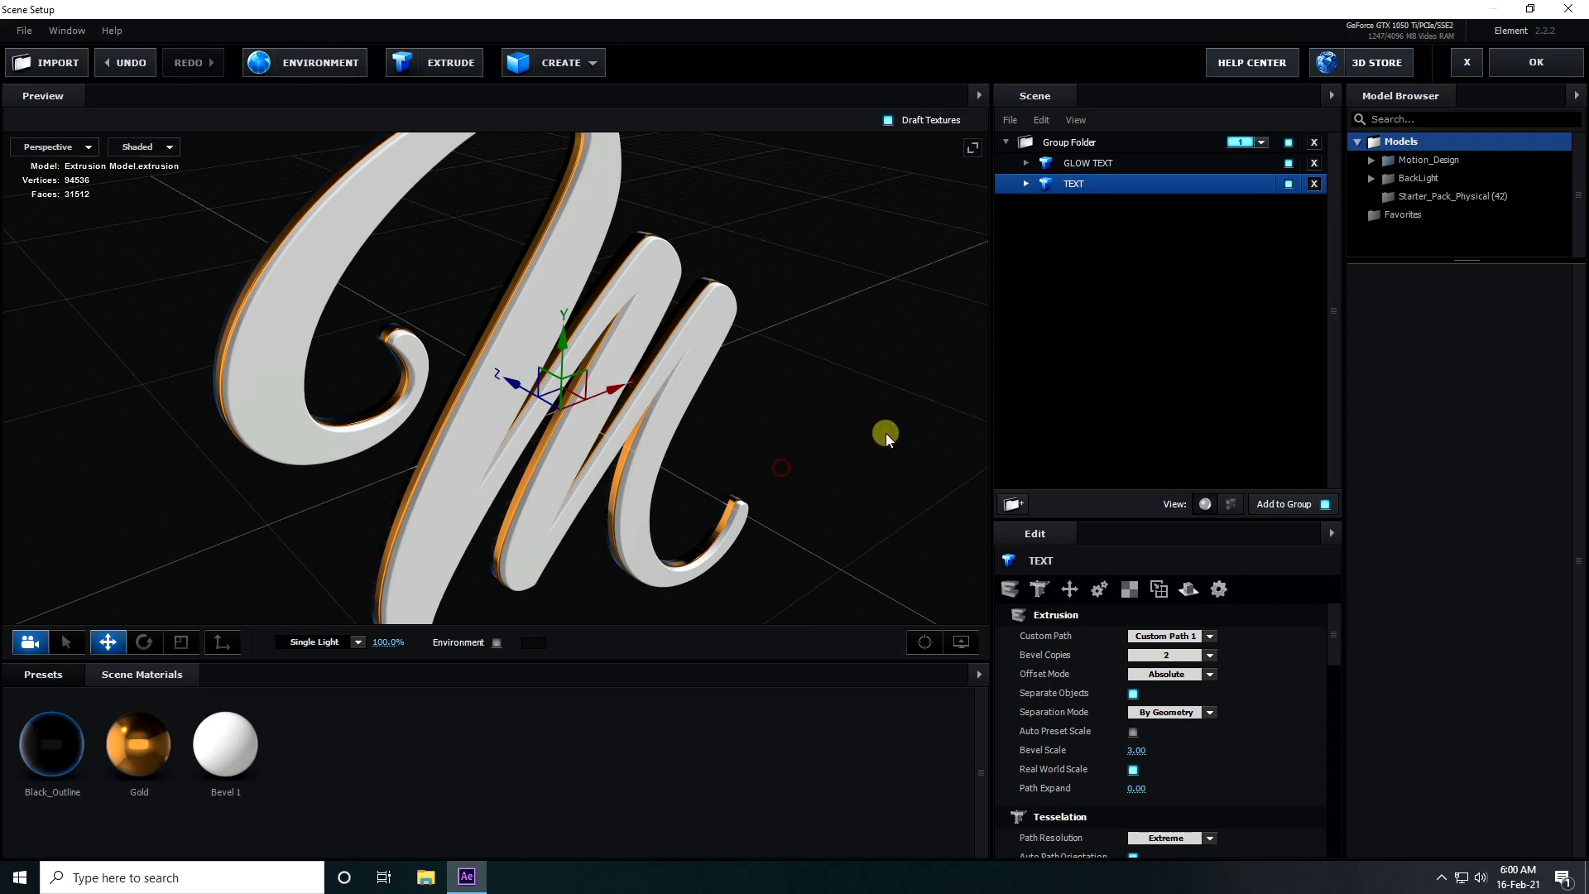
# - Duplicate the GLOW TEXT and TEXT models together and move the copies along the Z axis to stack them in front of the originals
pyautogui.keyDown('ctrl'); pyautogui.click(1072, 164); pyautogui.keyUp('ctrl')
pyautogui.moveTo(859, 345); pyautogui.dragTo(882, 359)
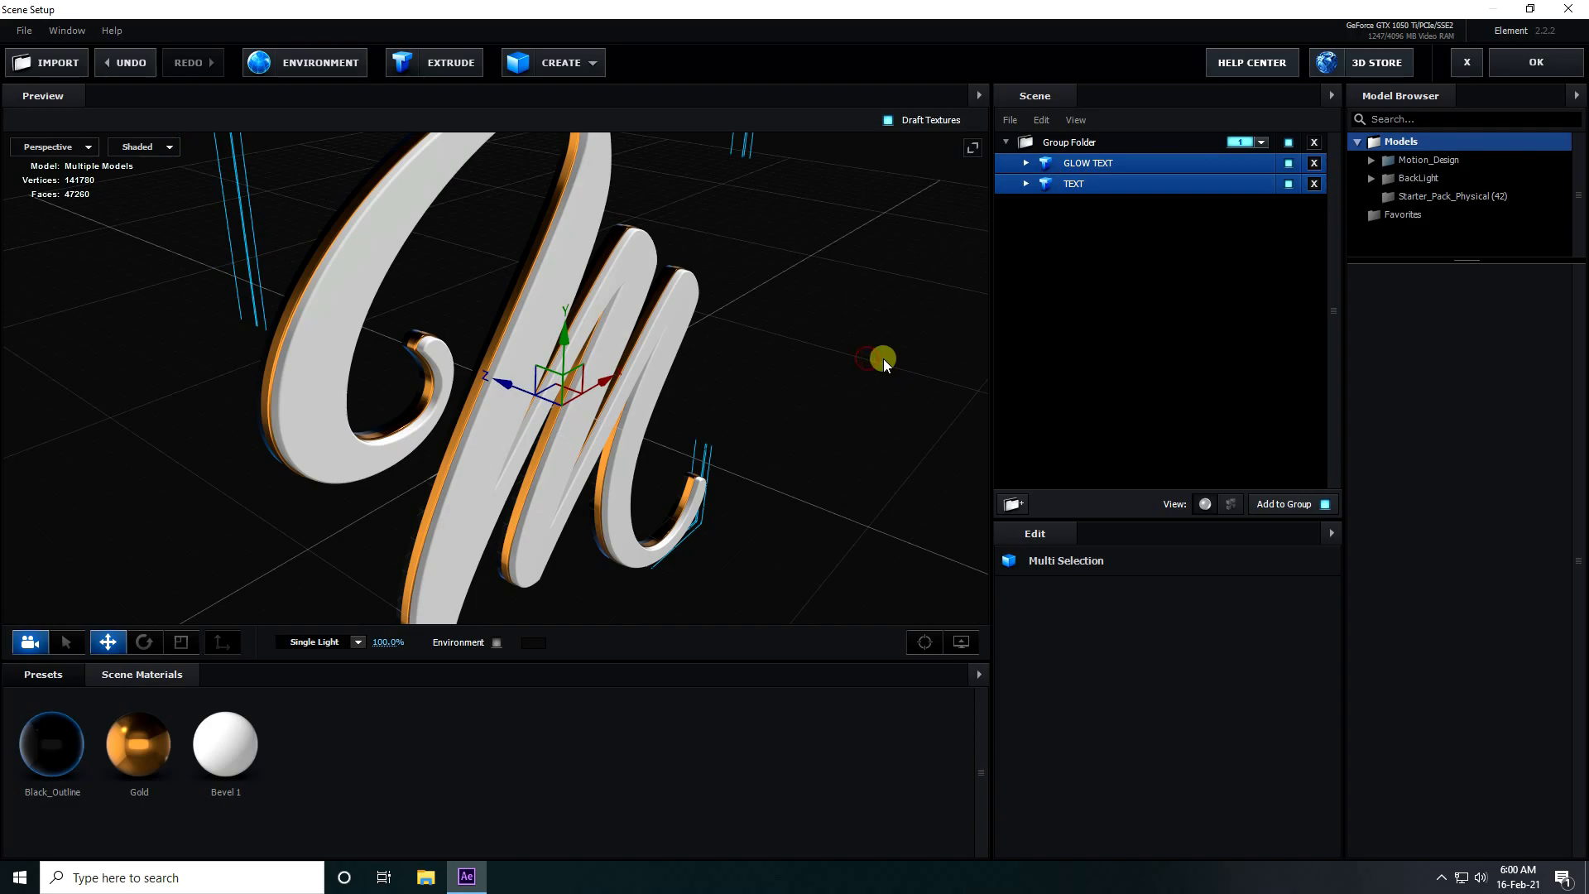
pyautogui.hotkey('ctrl', 'd')
pyautogui.scroll(1, 467, 376)
pyautogui.moveTo(521, 401); pyautogui.dragTo(512, 369)
pyautogui.scroll(5, 512, 369)
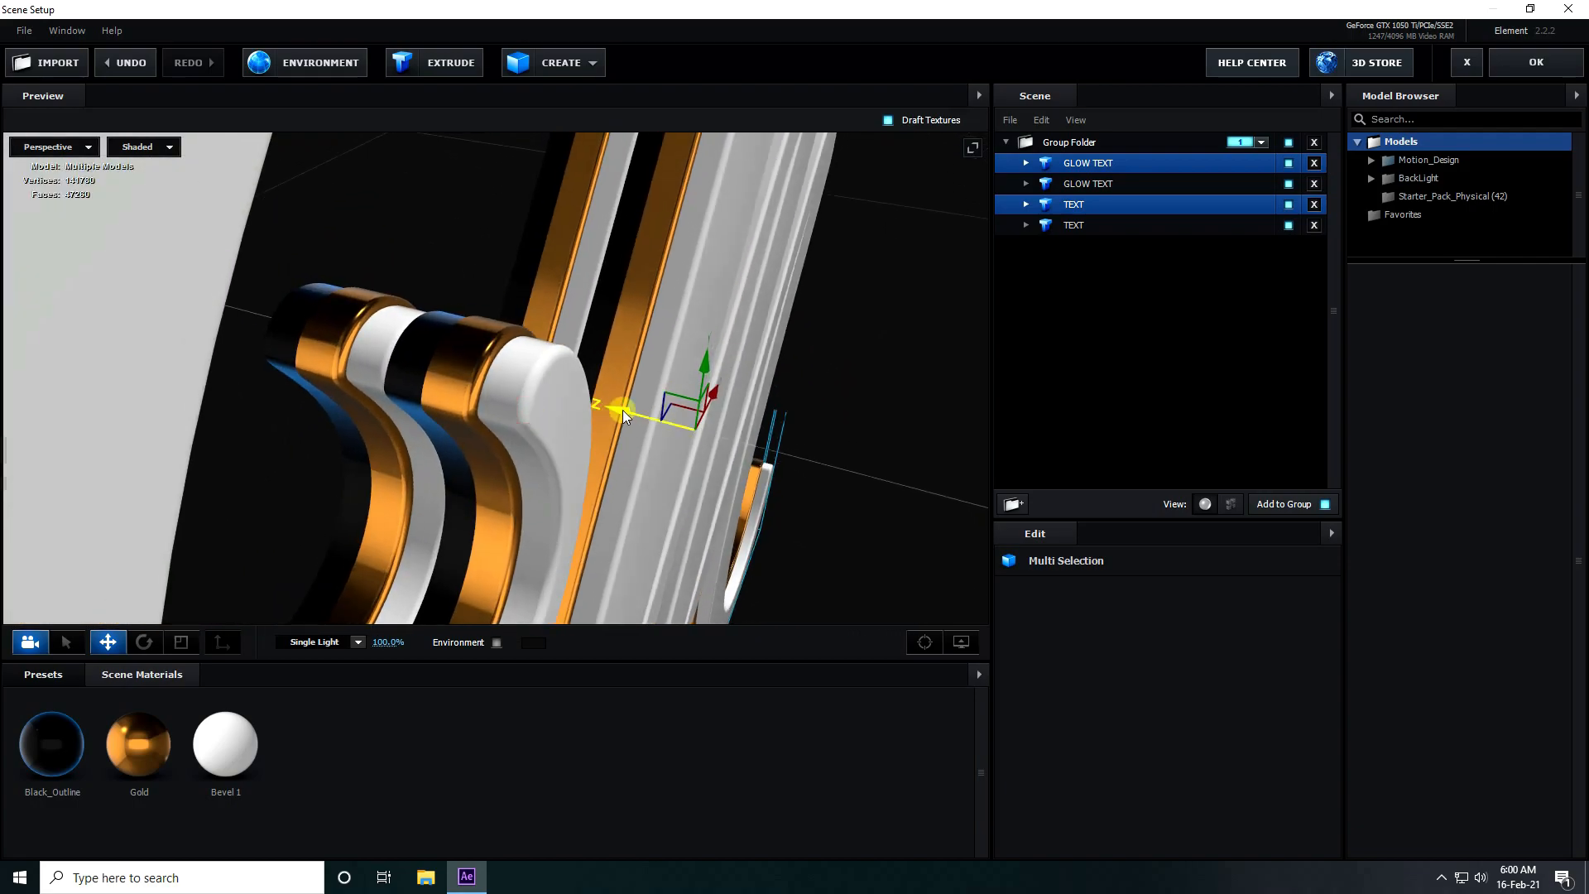
pyautogui.moveTo(436, 206); pyautogui.dragTo(588, 274)
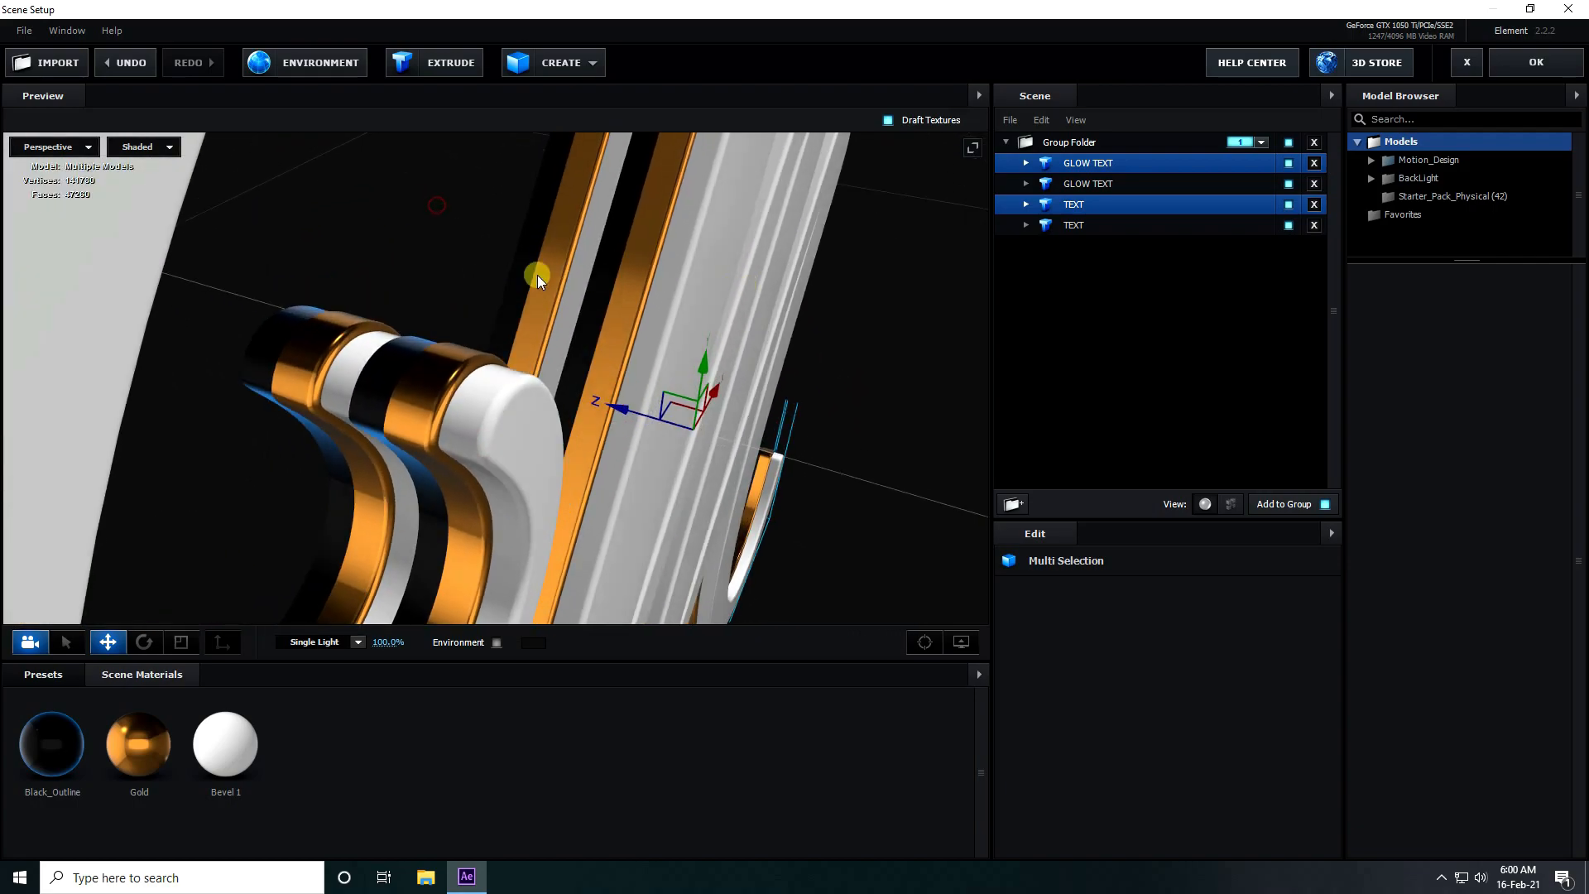
# - Duplicate the front TEXT model alone and move the copy along the Z axis to cap the front of the stack
pyautogui.click(1075, 206)
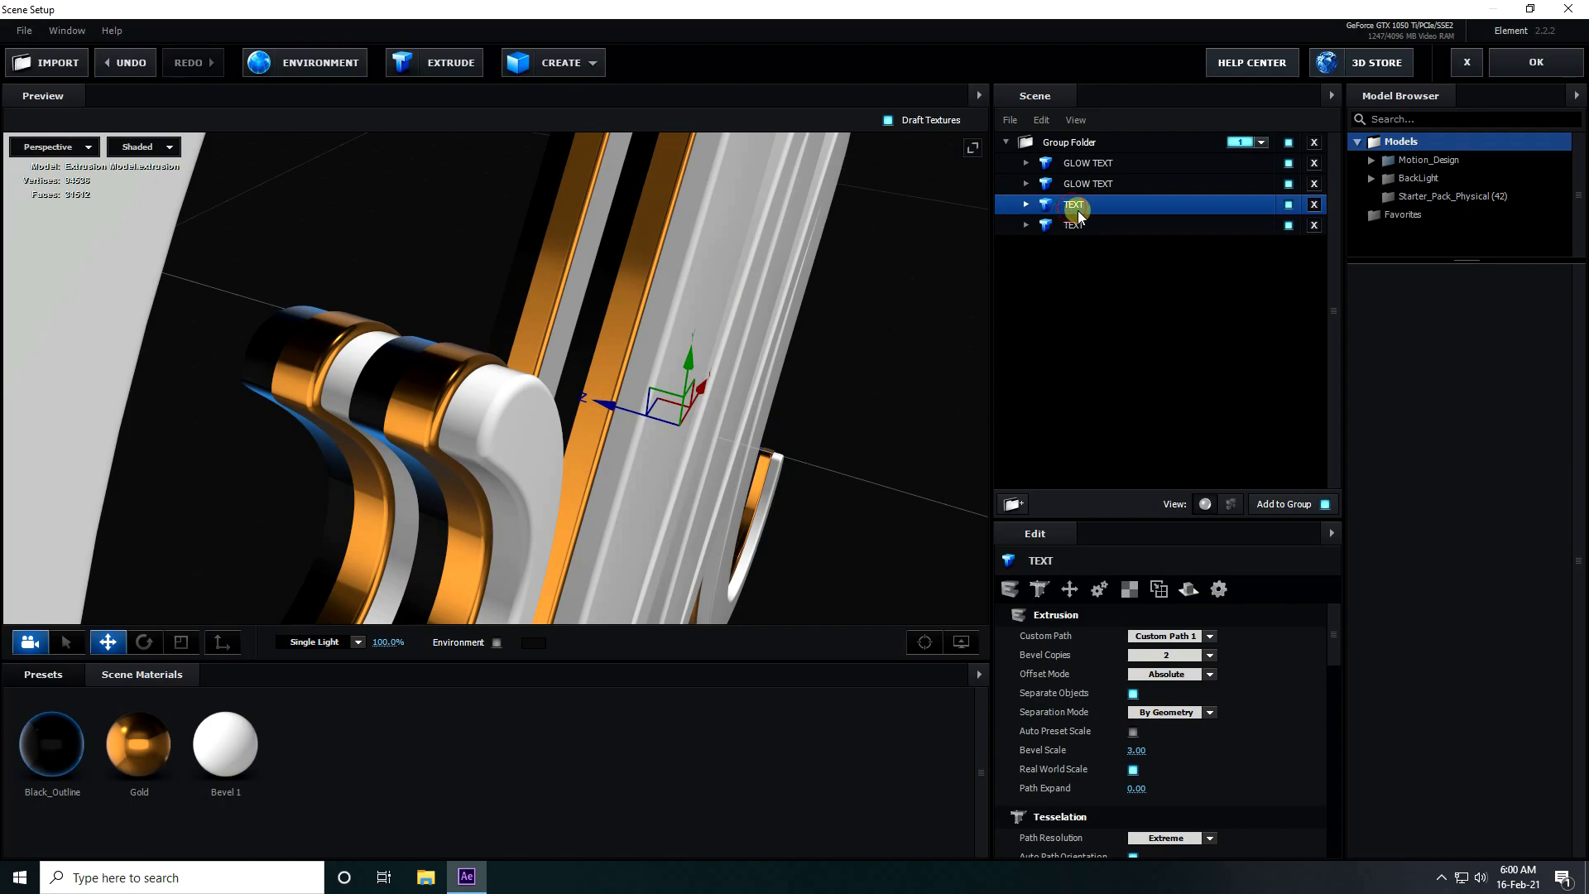
pyautogui.hotkey('ctrl', 'd')
pyautogui.moveTo(609, 406); pyautogui.dragTo(663, 419)
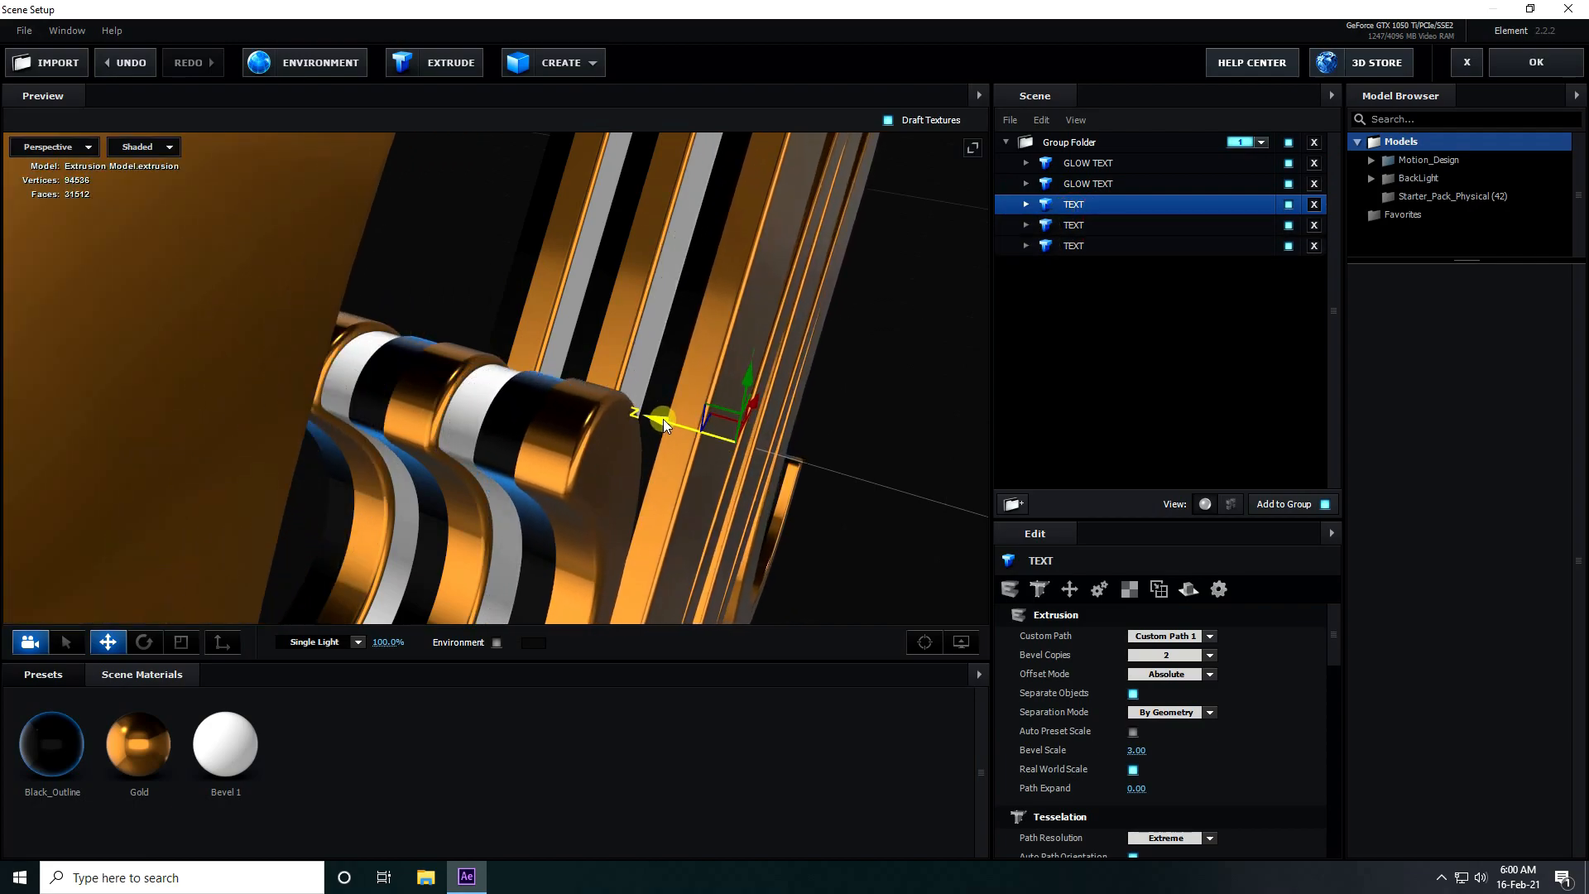
pyautogui.moveTo(931, 414); pyautogui.dragTo(682, 390)
pyautogui.scroll(-5, 579, 403)
pyautogui.moveTo(573, 405); pyautogui.dragTo(605, 451)
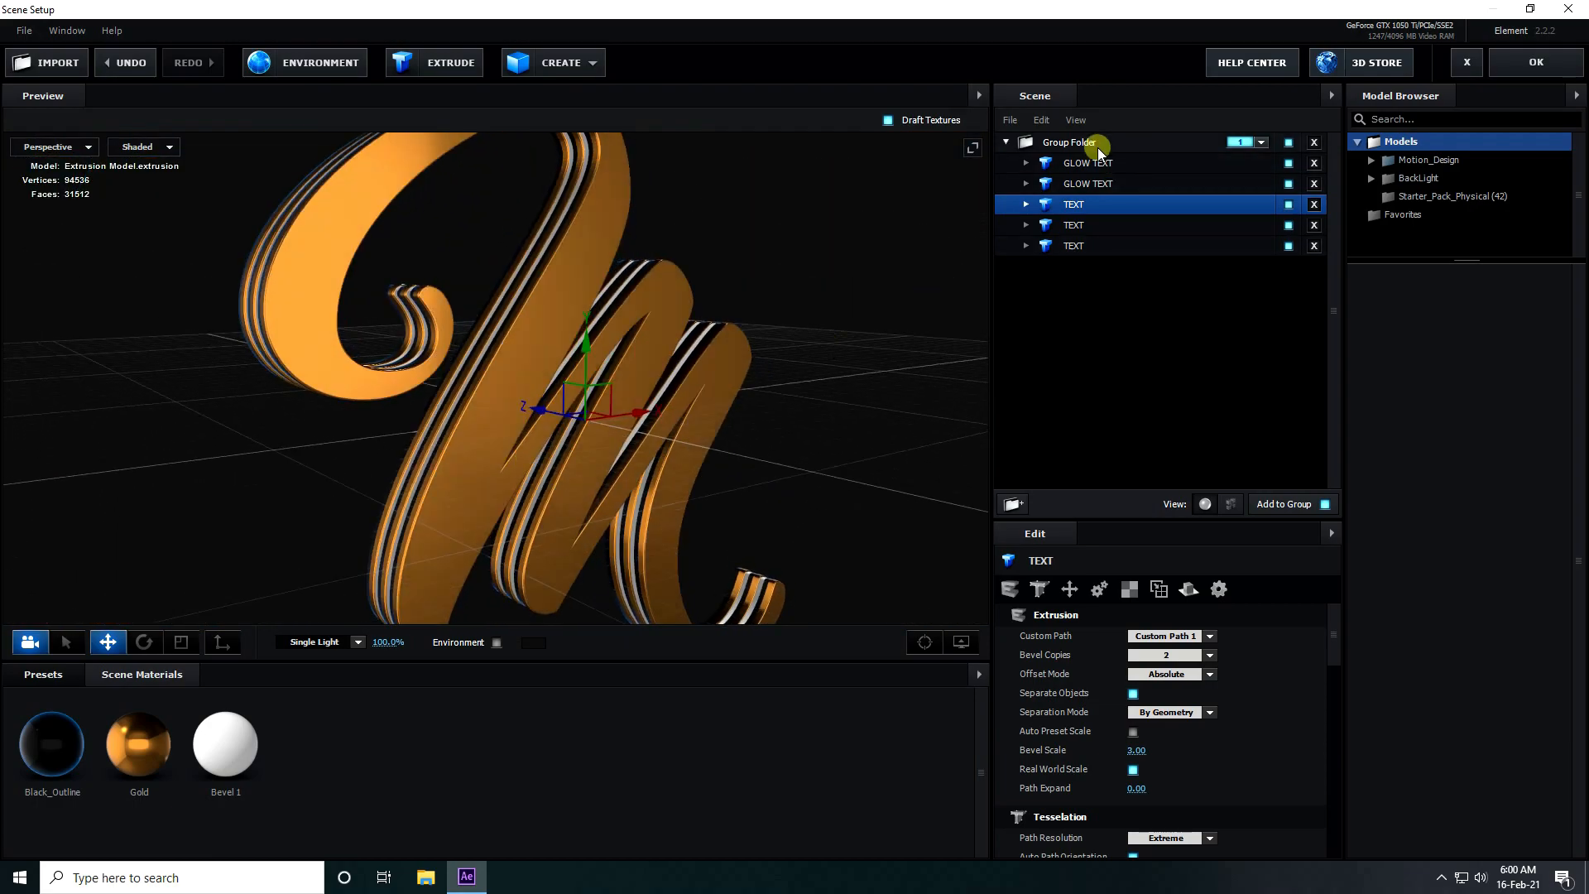
# - Enable Bevel Outline on the Gold bevel of the frontmost TEXT model
pyautogui.click(1031, 202)
pyautogui.click(1096, 245)
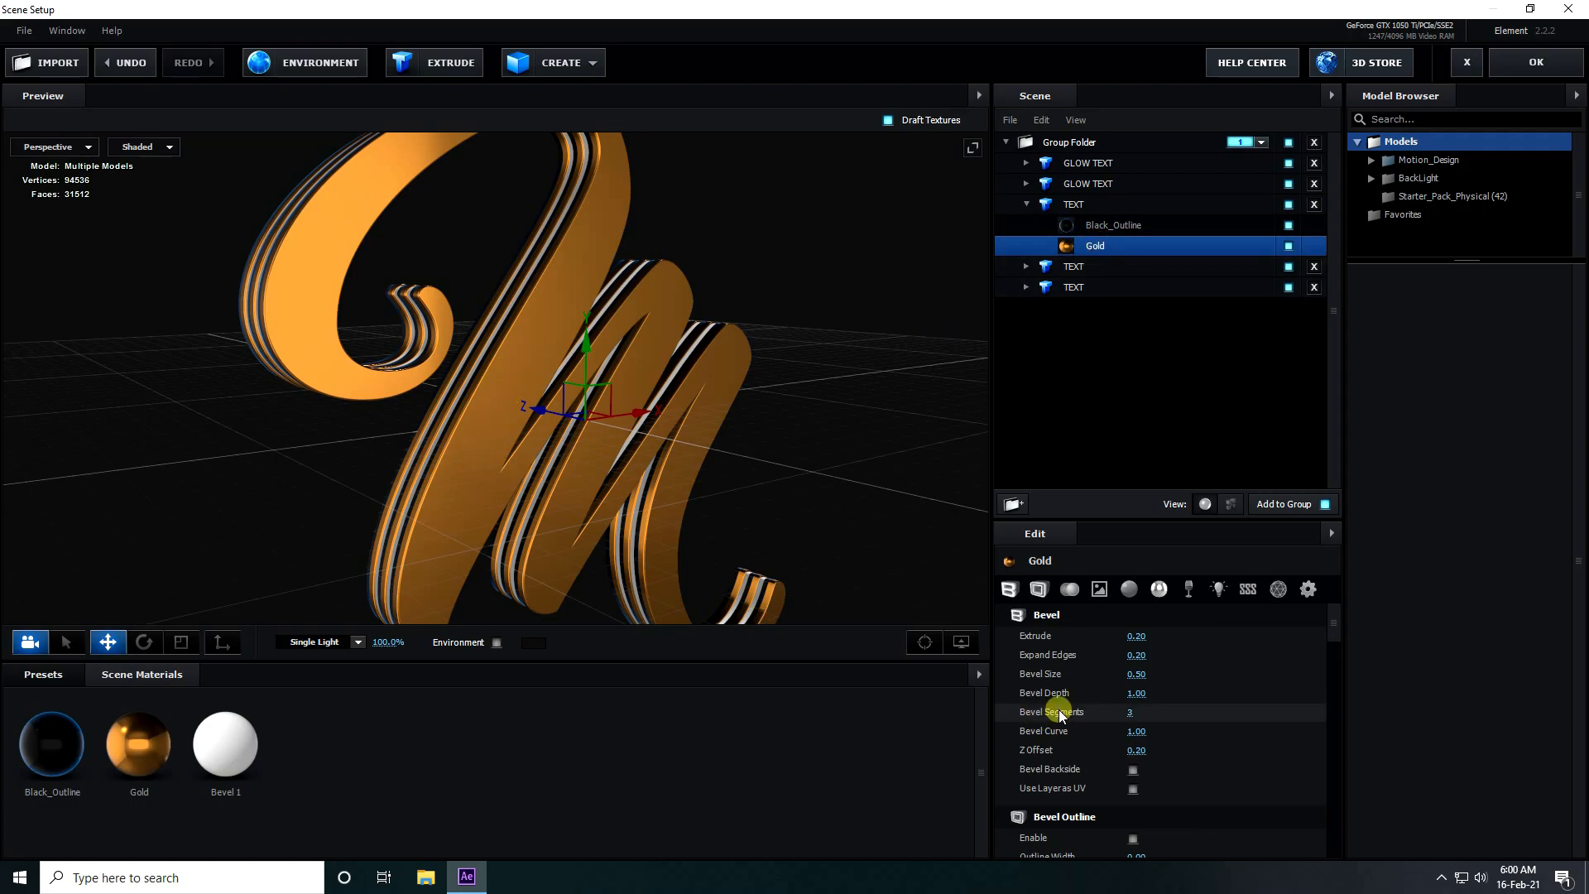
pyautogui.scroll(-3, 1071, 784)
pyautogui.click(1133, 722)
pyautogui.moveTo(539, 357); pyautogui.dragTo(482, 409)
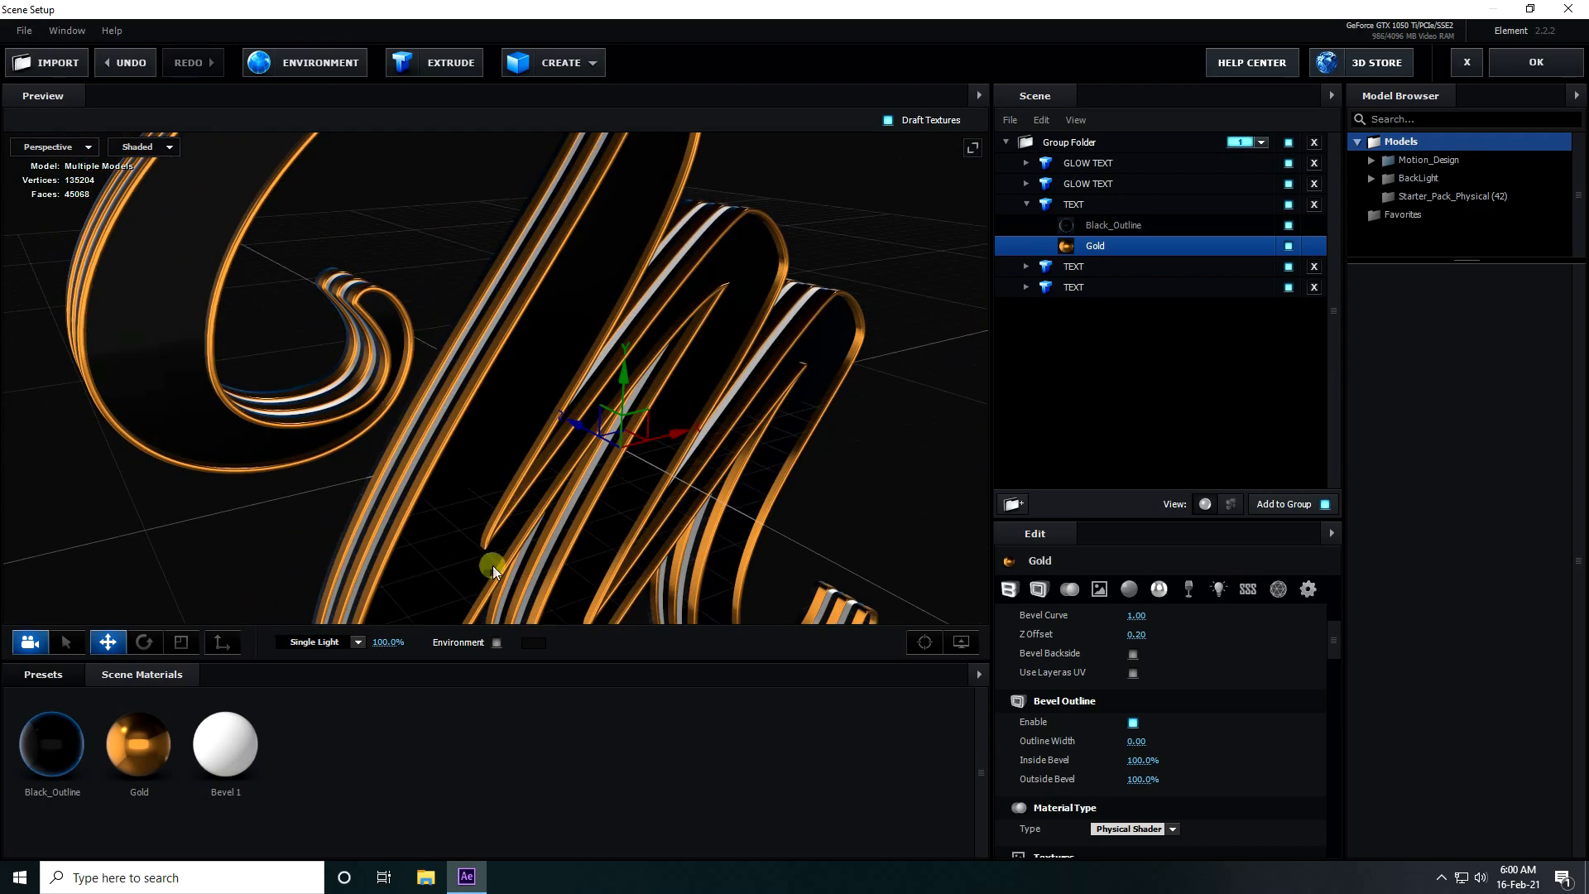
pyautogui.moveTo(370, 665); pyautogui.dragTo(421, 508)
pyautogui.moveTo(438, 578); pyautogui.dragTo(354, 682)
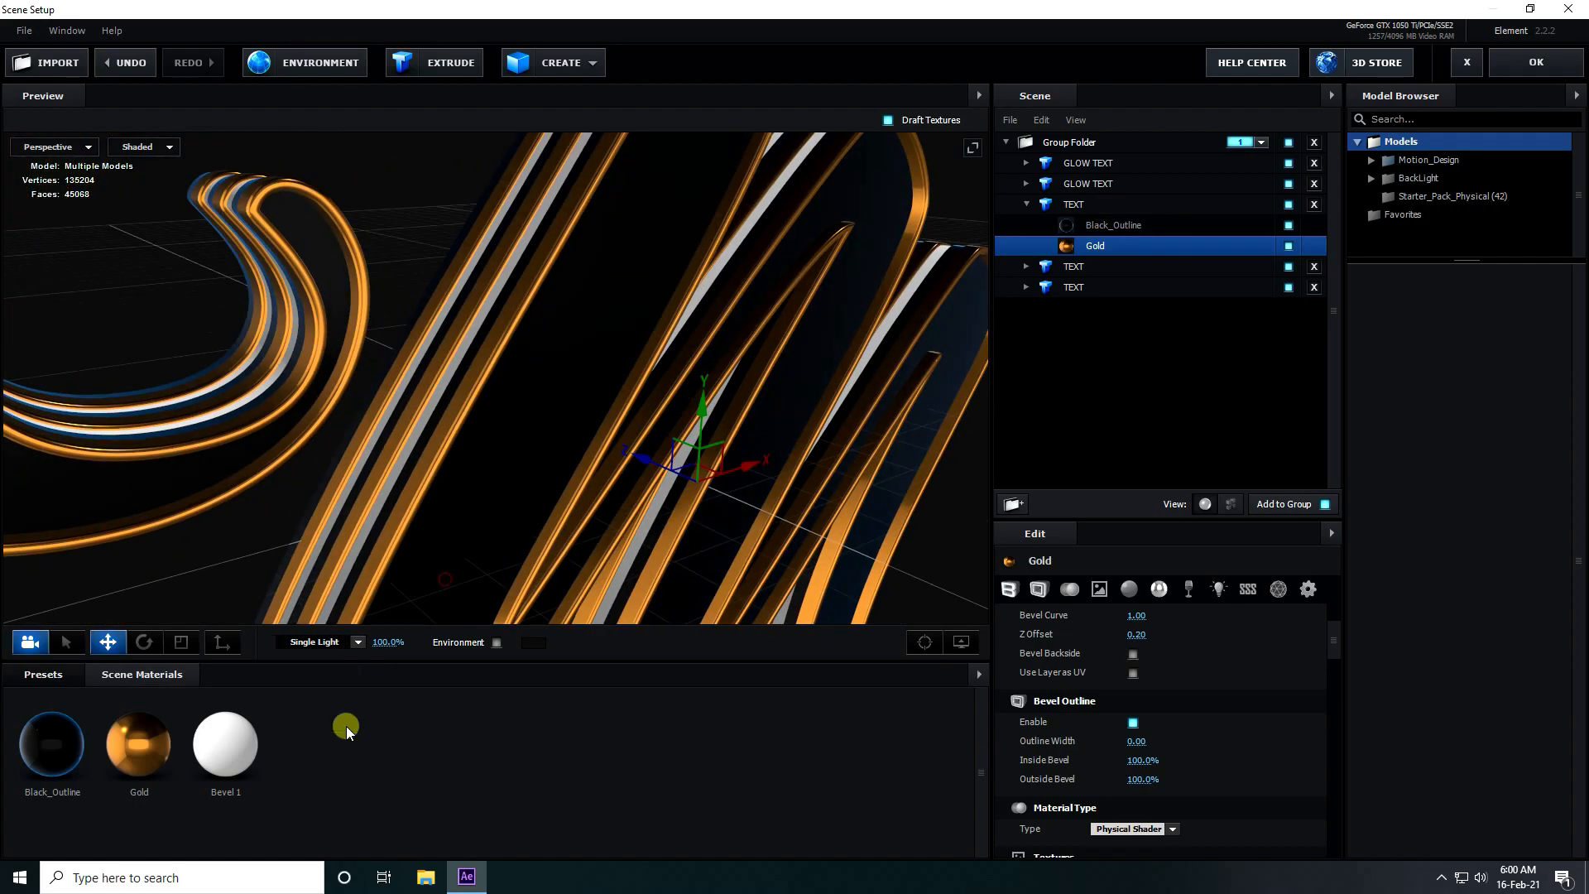
# - Create a new scene material and select it for editing
pyautogui.rightClick(330, 741)
pyautogui.click(360, 749)
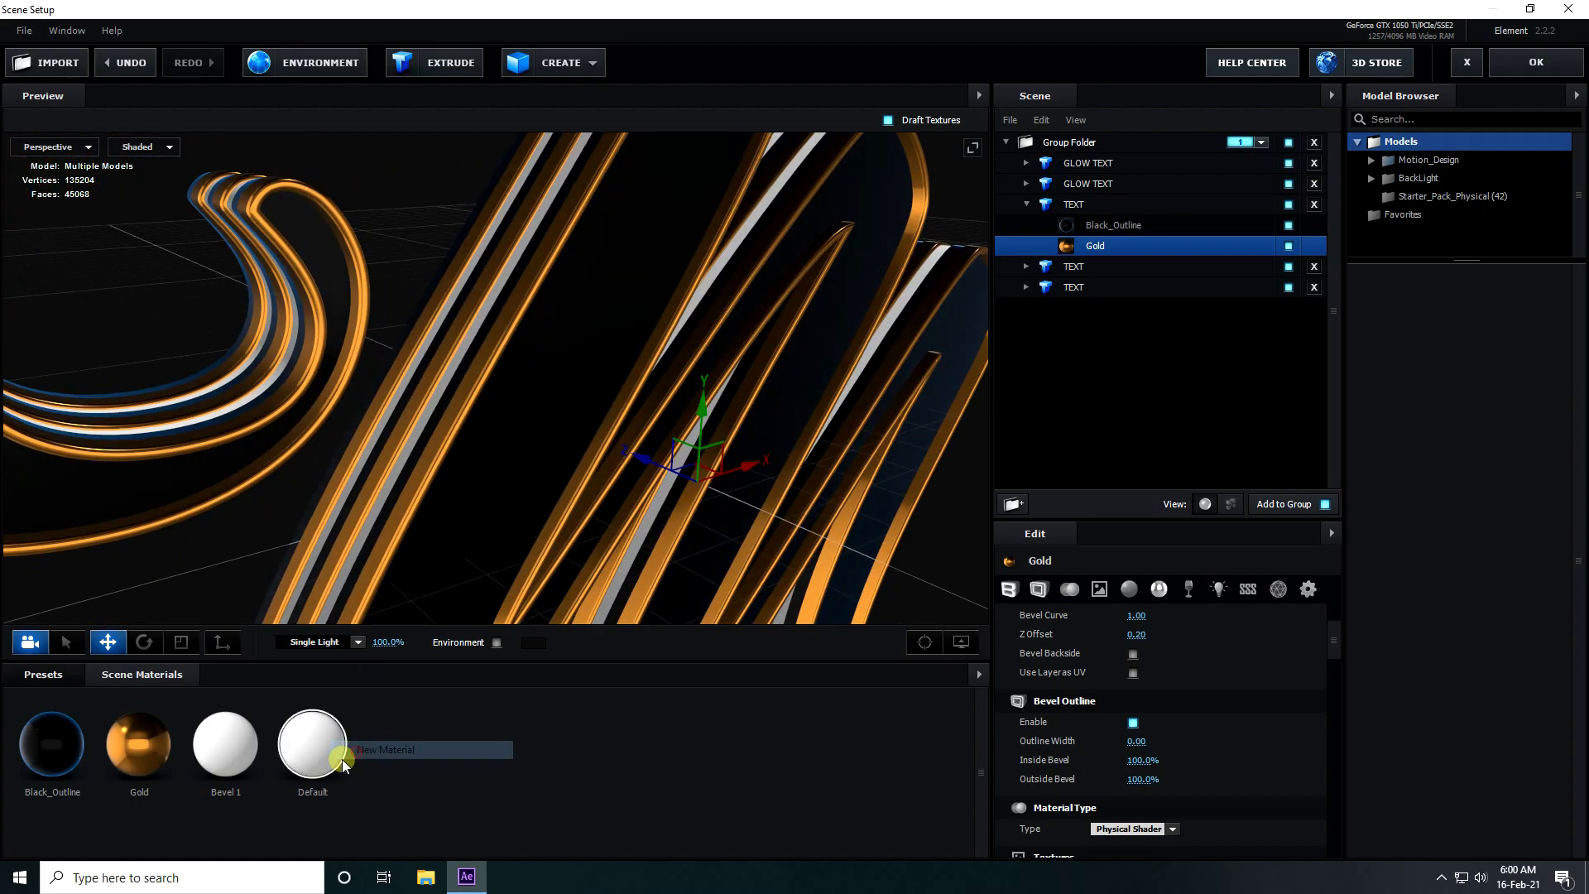
pyautogui.click(335, 763)
pyautogui.scroll(10, 1230, 803)
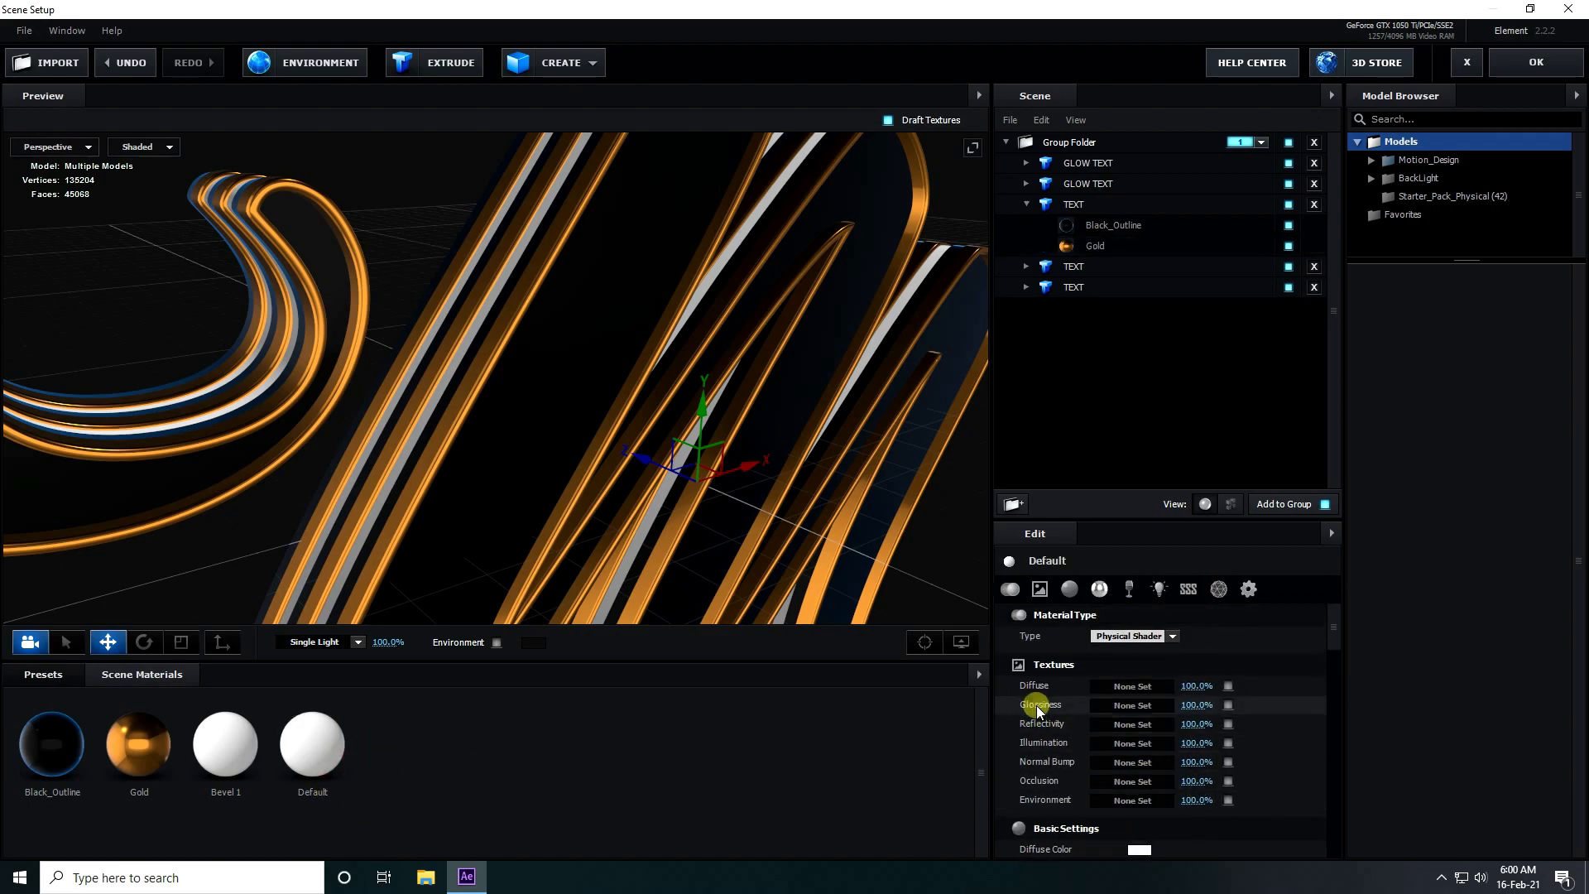
# - Assign Custom Layer 1 [COLOR] as the new material's Diffuse texture with Brightness at 50%
pyautogui.click(1121, 686)
pyautogui.click(1126, 558)
pyautogui.click(1250, 583)
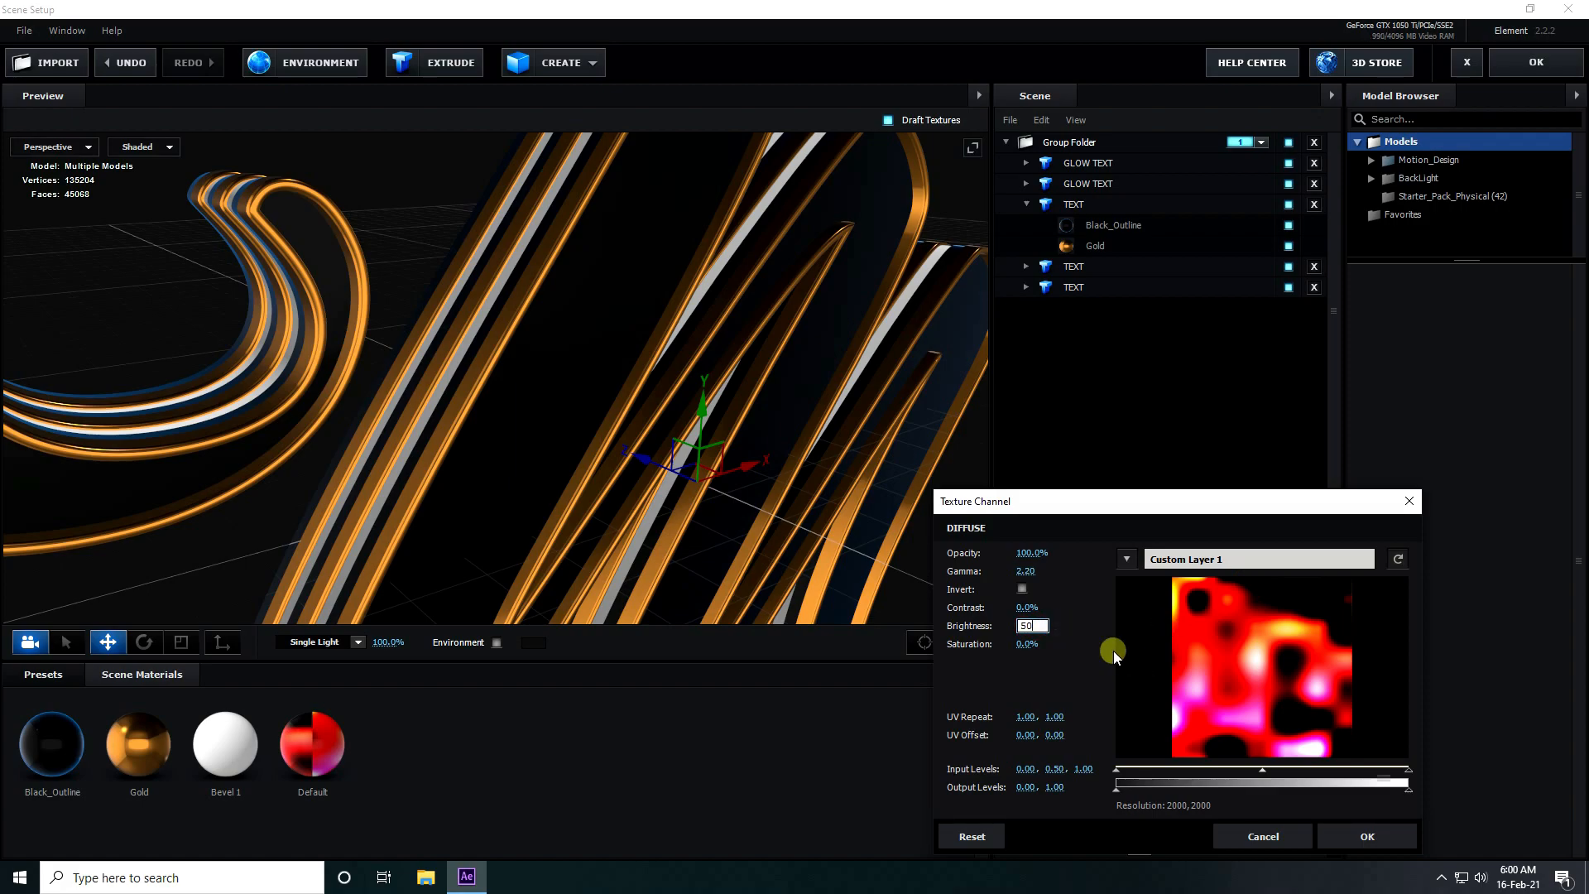
pyautogui.write('50')
pyautogui.press('Return')
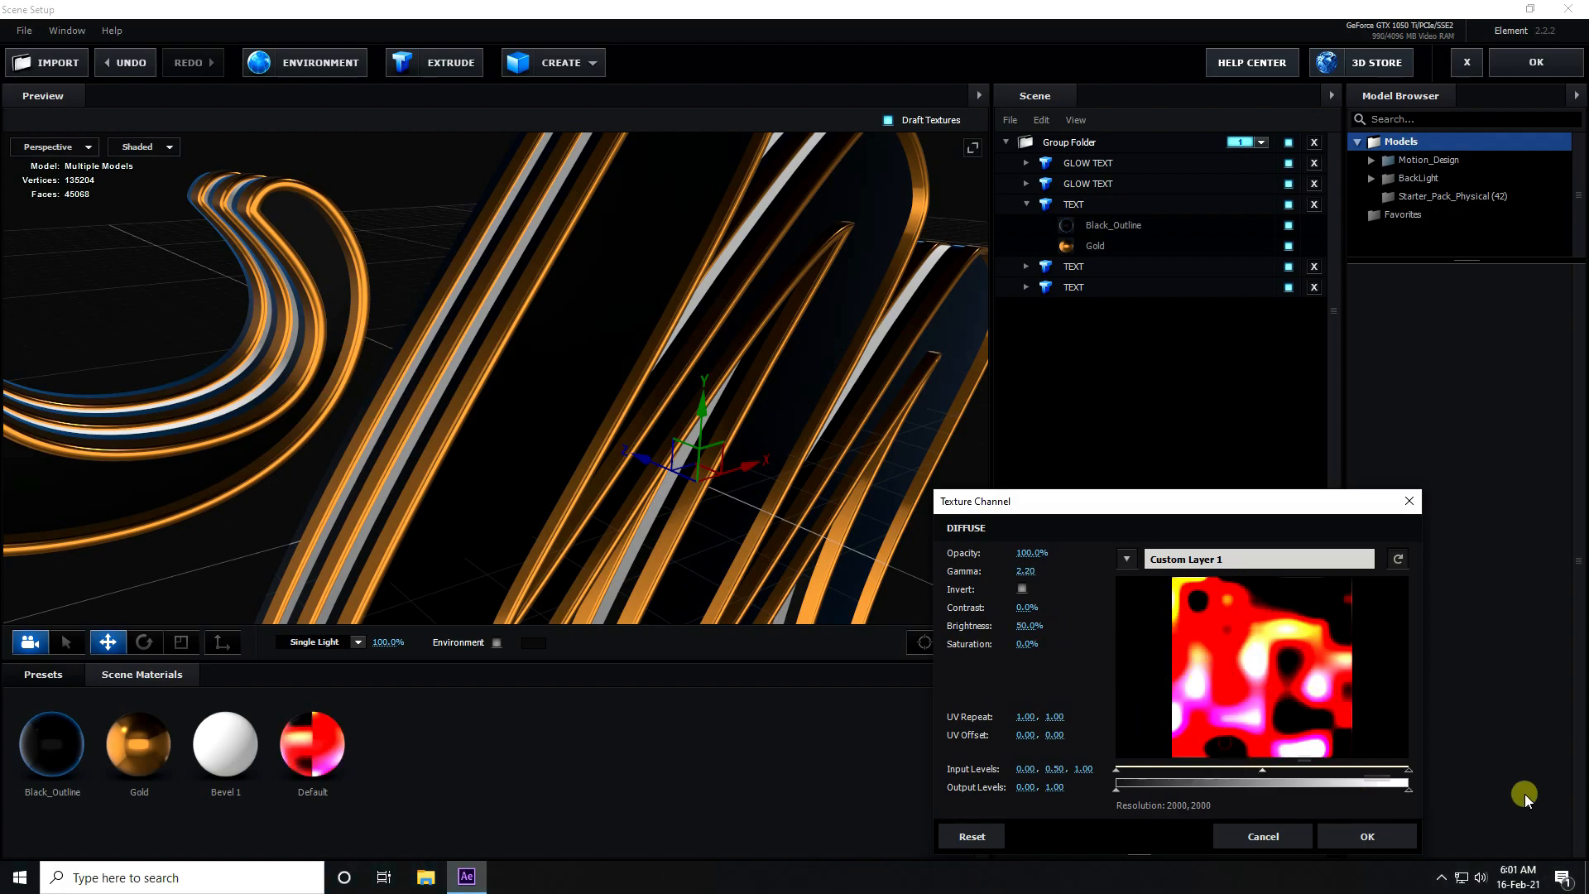
pyautogui.click(1367, 835)
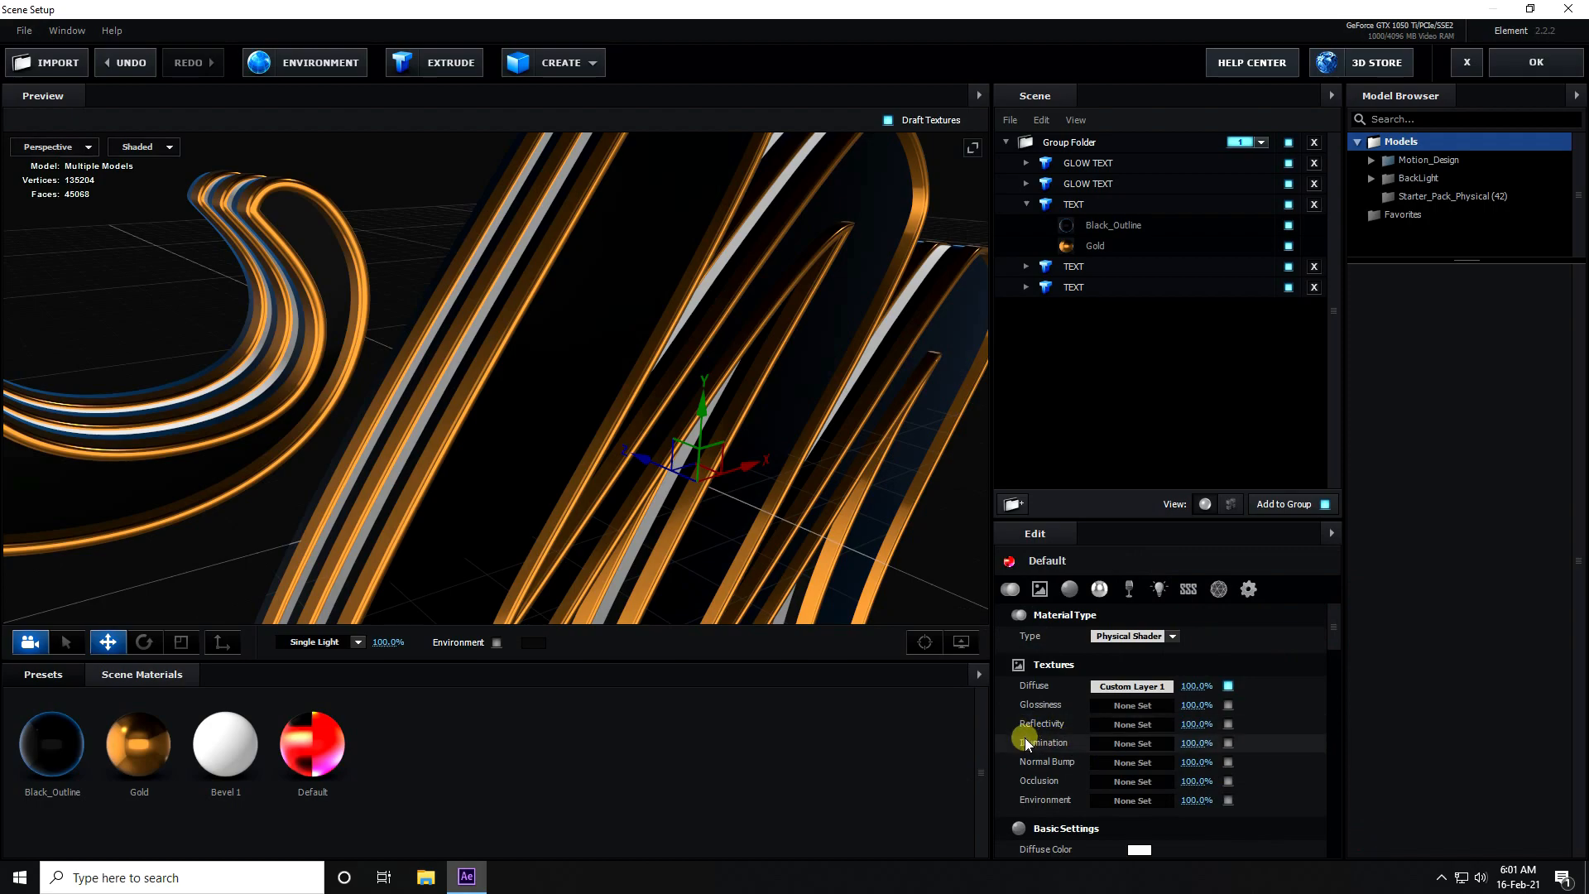
# - Assign Custom Layer 1 [COLOR] as the new material's Illumination texture
pyautogui.click(1101, 743)
pyautogui.click(1131, 561)
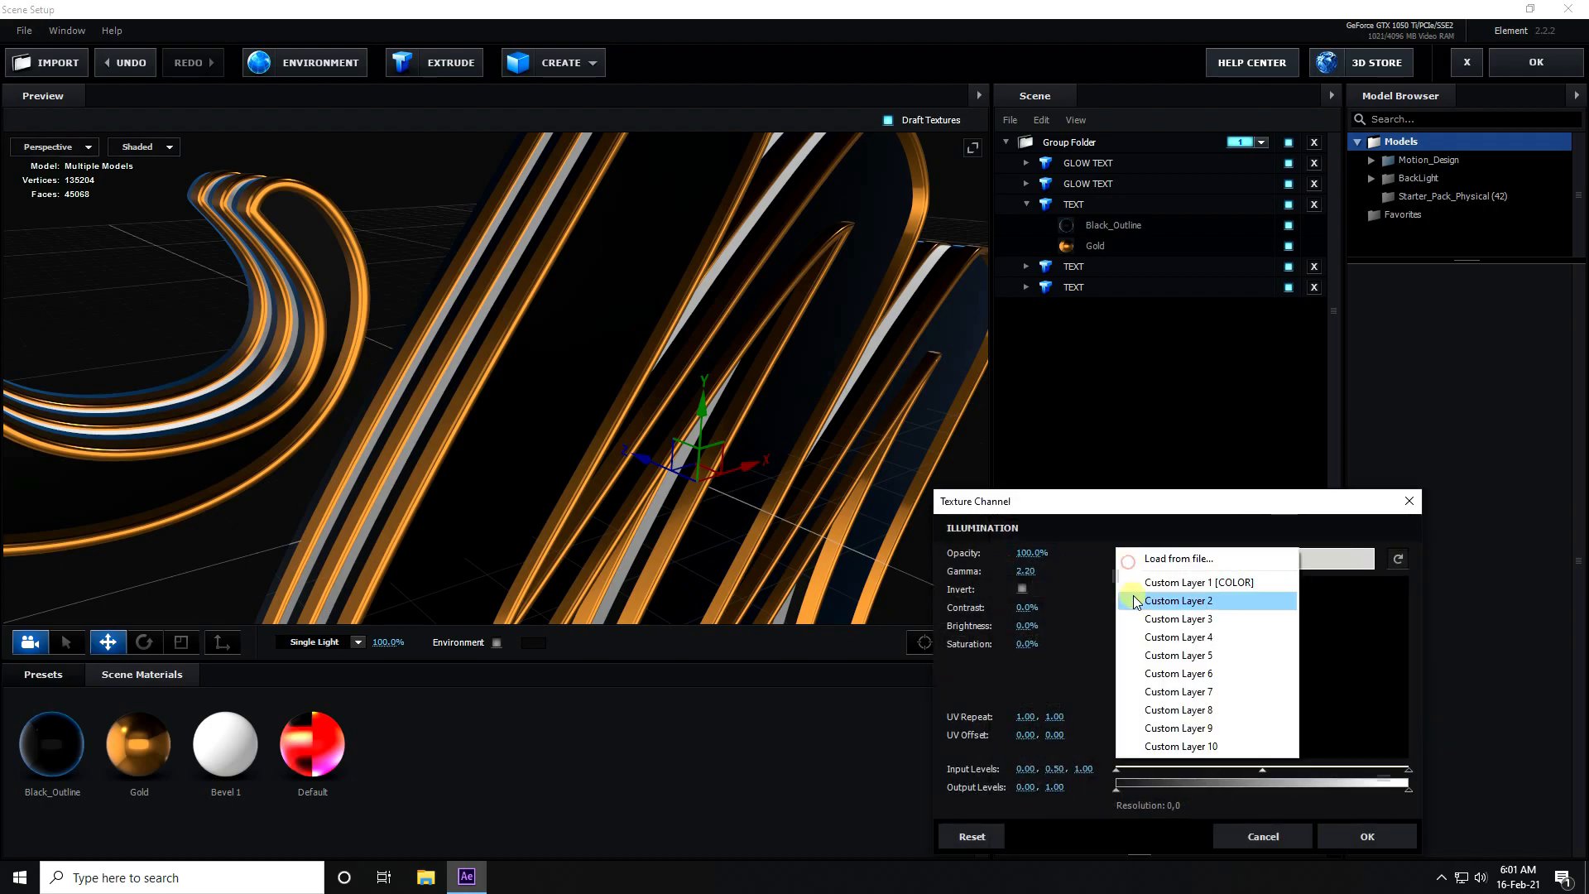
pyautogui.click(1158, 584)
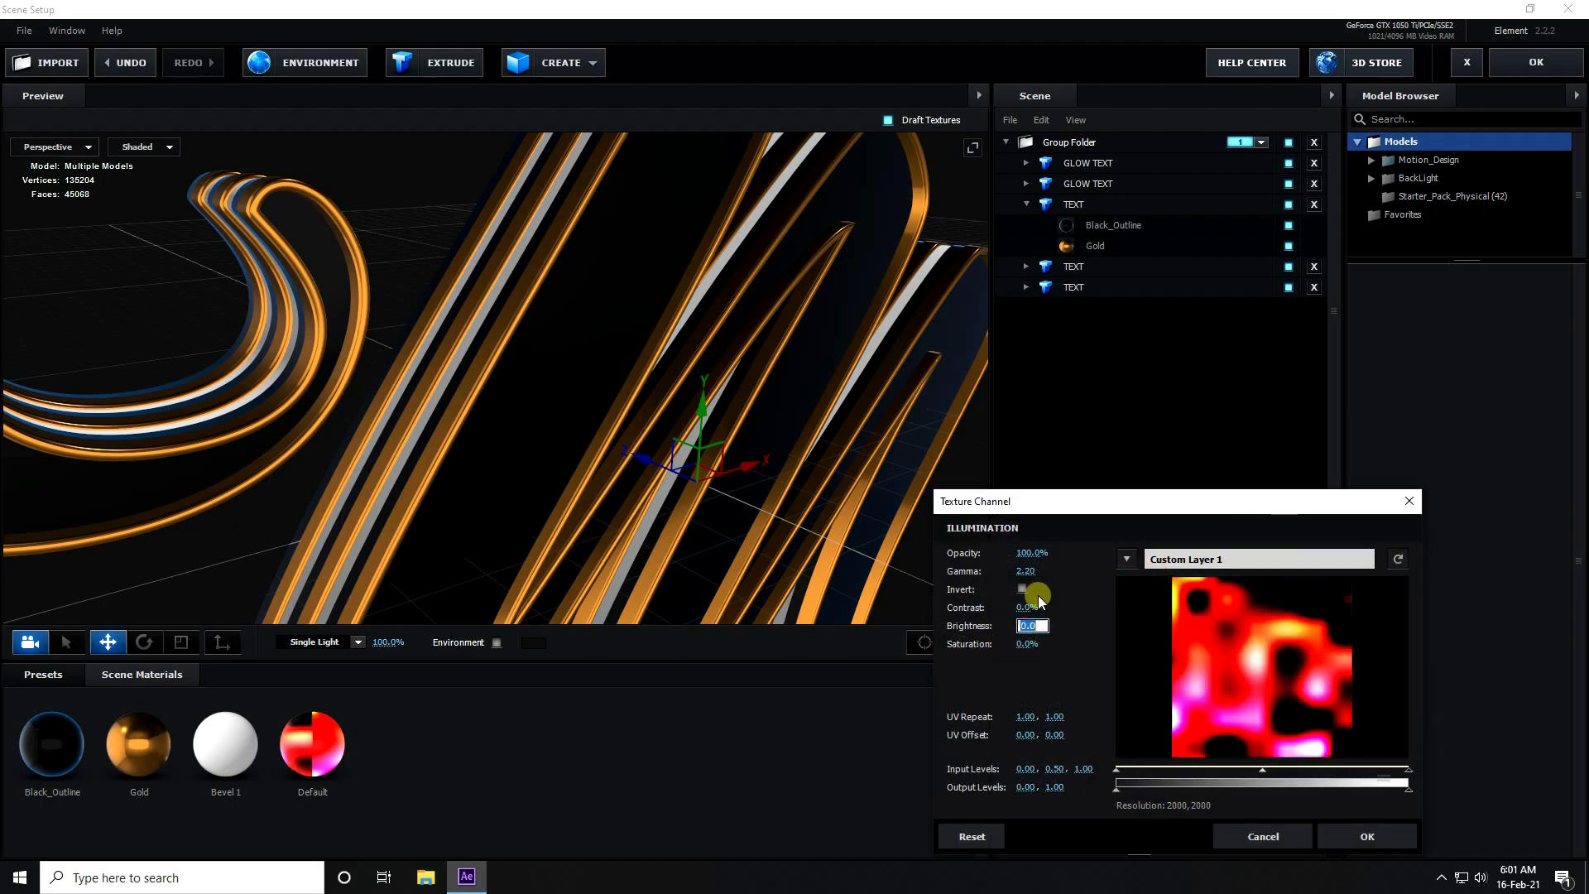
pyautogui.click(1338, 832)
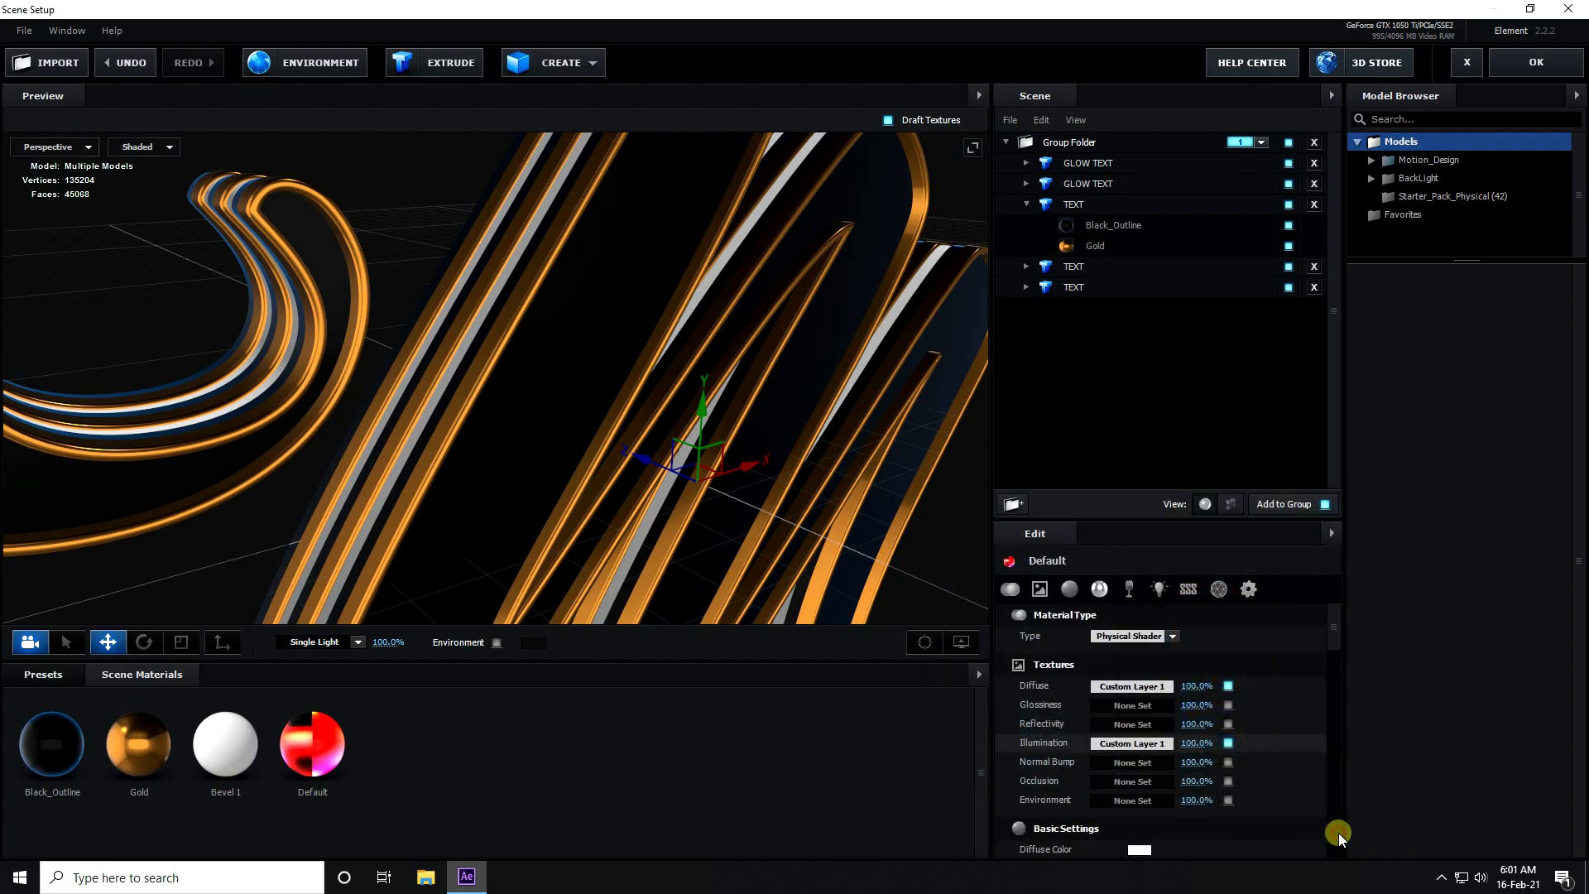
pyautogui.moveTo(1332, 647); pyautogui.dragTo(1333, 723)
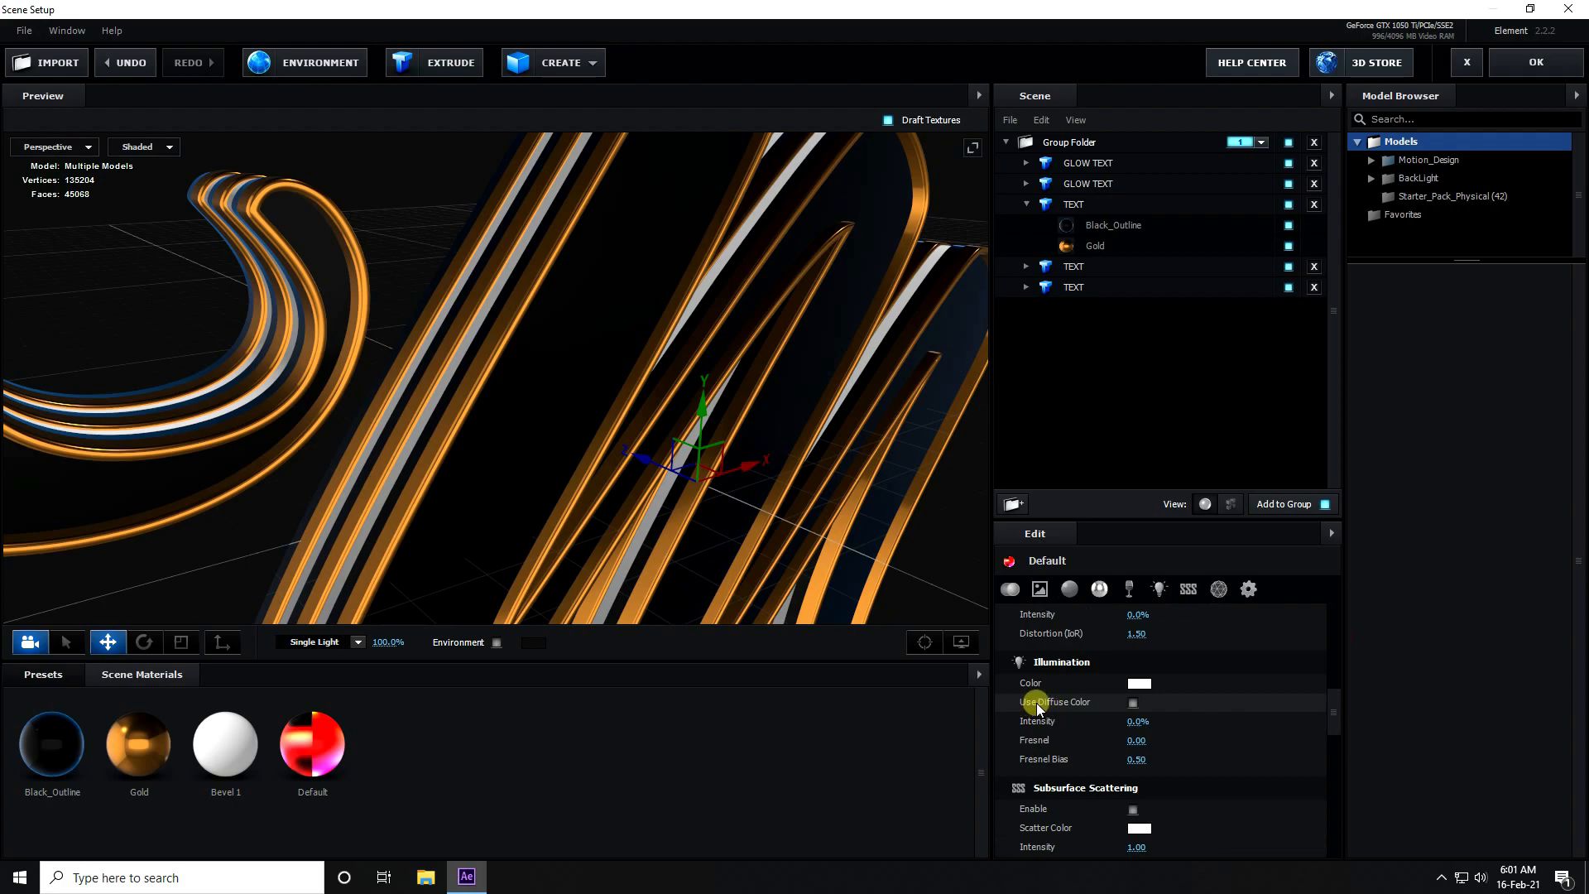
pyautogui.moveTo(1333, 723); pyautogui.dragTo(1334, 804)
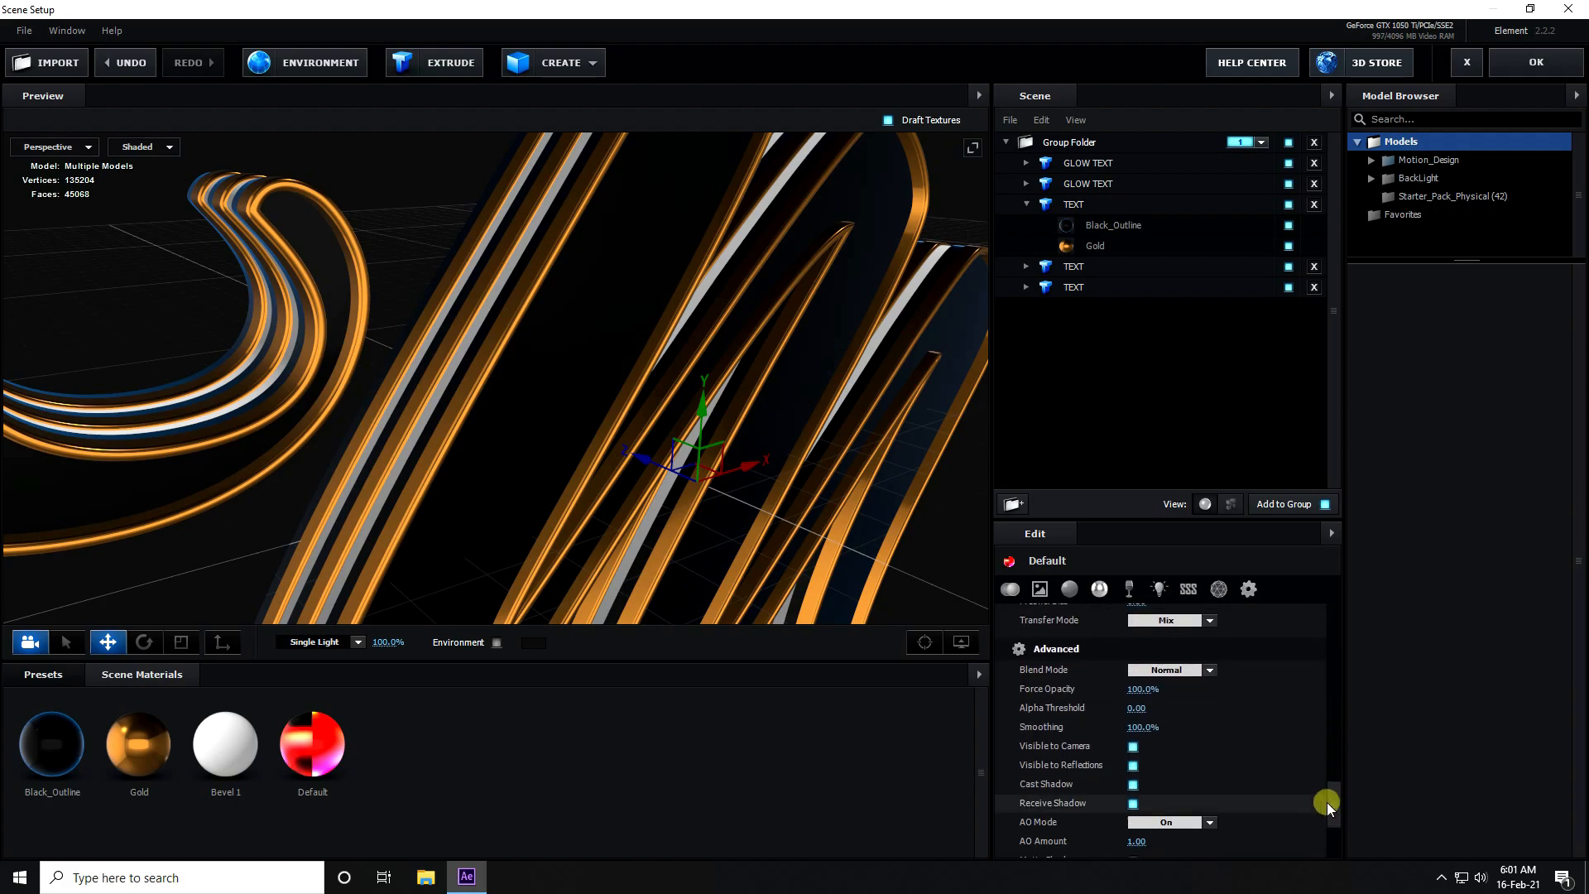
pyautogui.click(1201, 670)
pyautogui.click(1204, 670)
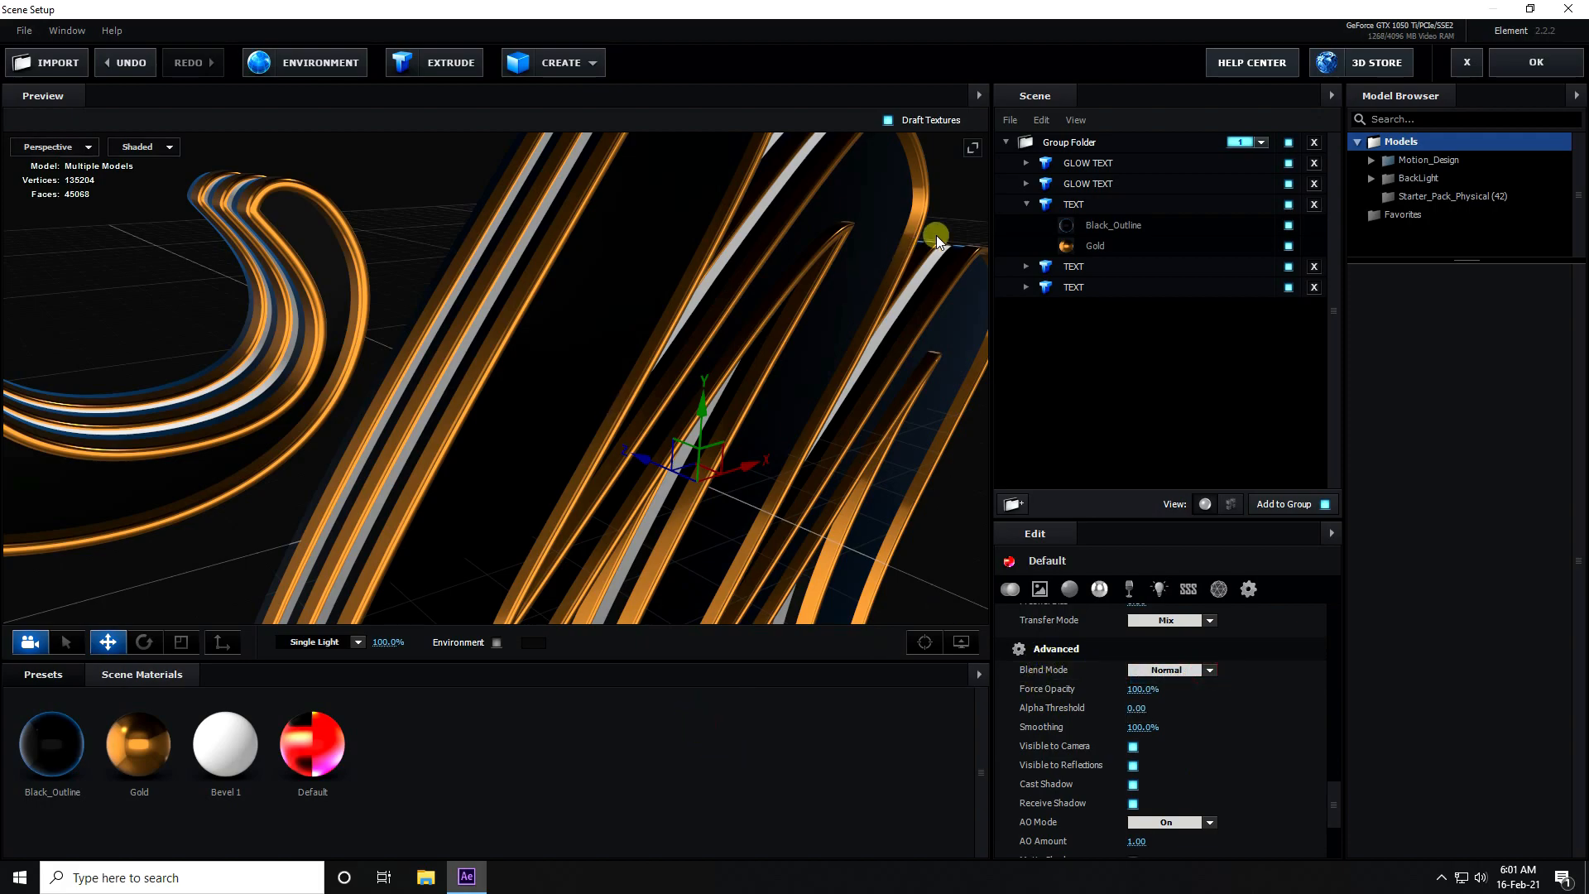
# - Apply the COLOR-textured Default material to the bevels of both GLOW TEXT models
pyautogui.click(1023, 184)
pyautogui.click(1023, 163)
pyautogui.moveTo(312, 743); pyautogui.dragTo(1107, 232)
pyautogui.moveTo(312, 744); pyautogui.dragTo(1084, 184)
pyautogui.moveTo(511, 308); pyautogui.dragTo(418, 380)
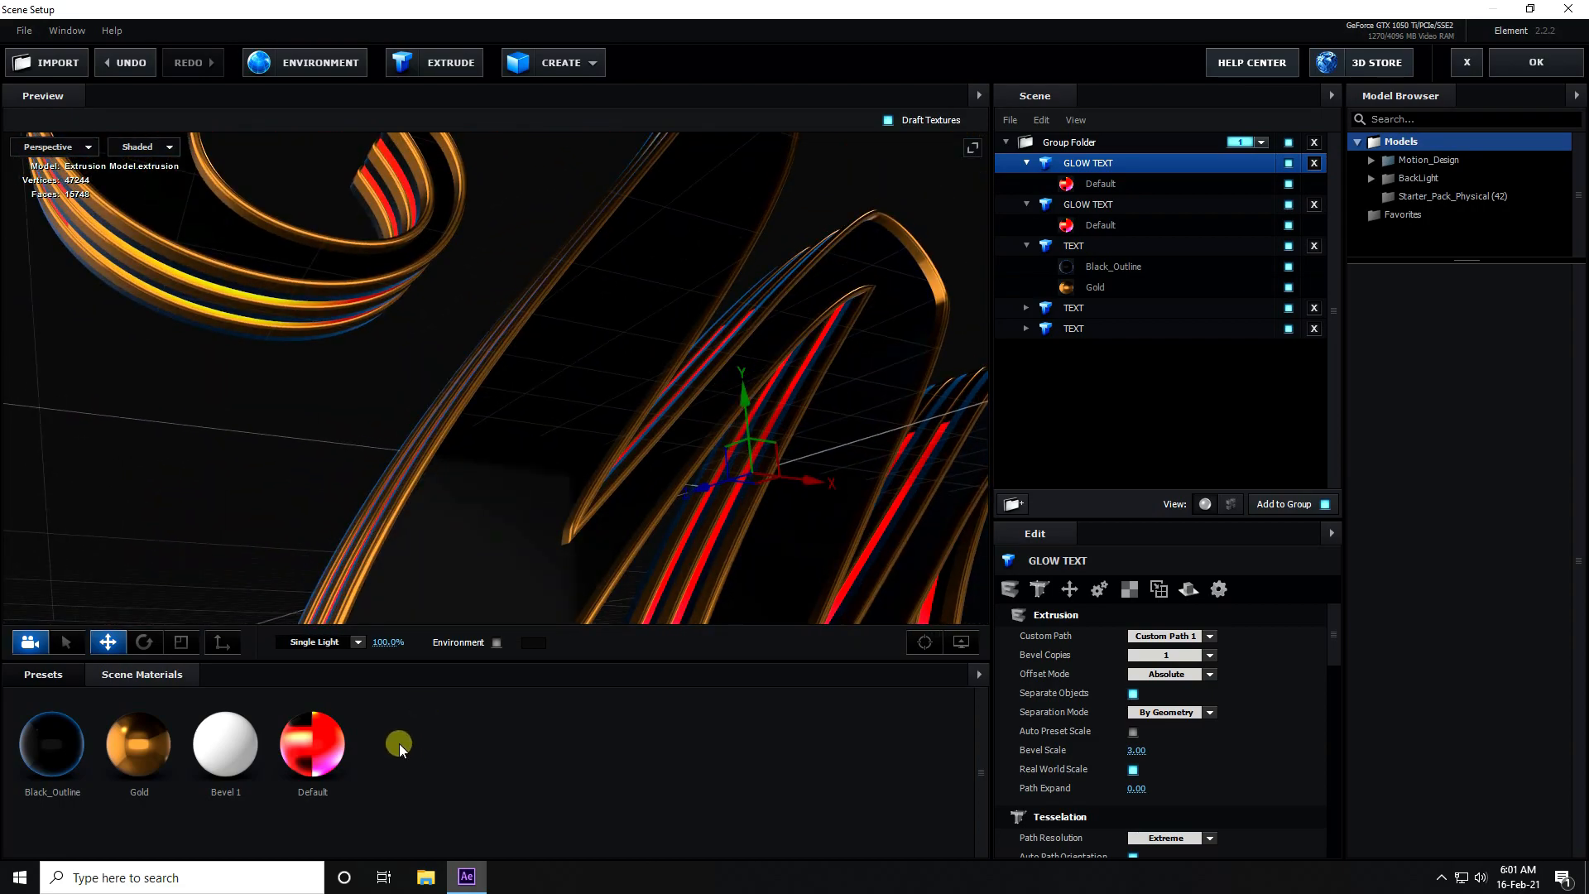
# - Remove the unused materials from the scene
pyautogui.rightClick(400, 748)
pyautogui.click(438, 767)
pyautogui.moveTo(309, 399); pyautogui.dragTo(459, 420)
# - Create a plane model and set its Size XY to 15.00 by 15.00
pyautogui.click(574, 56)
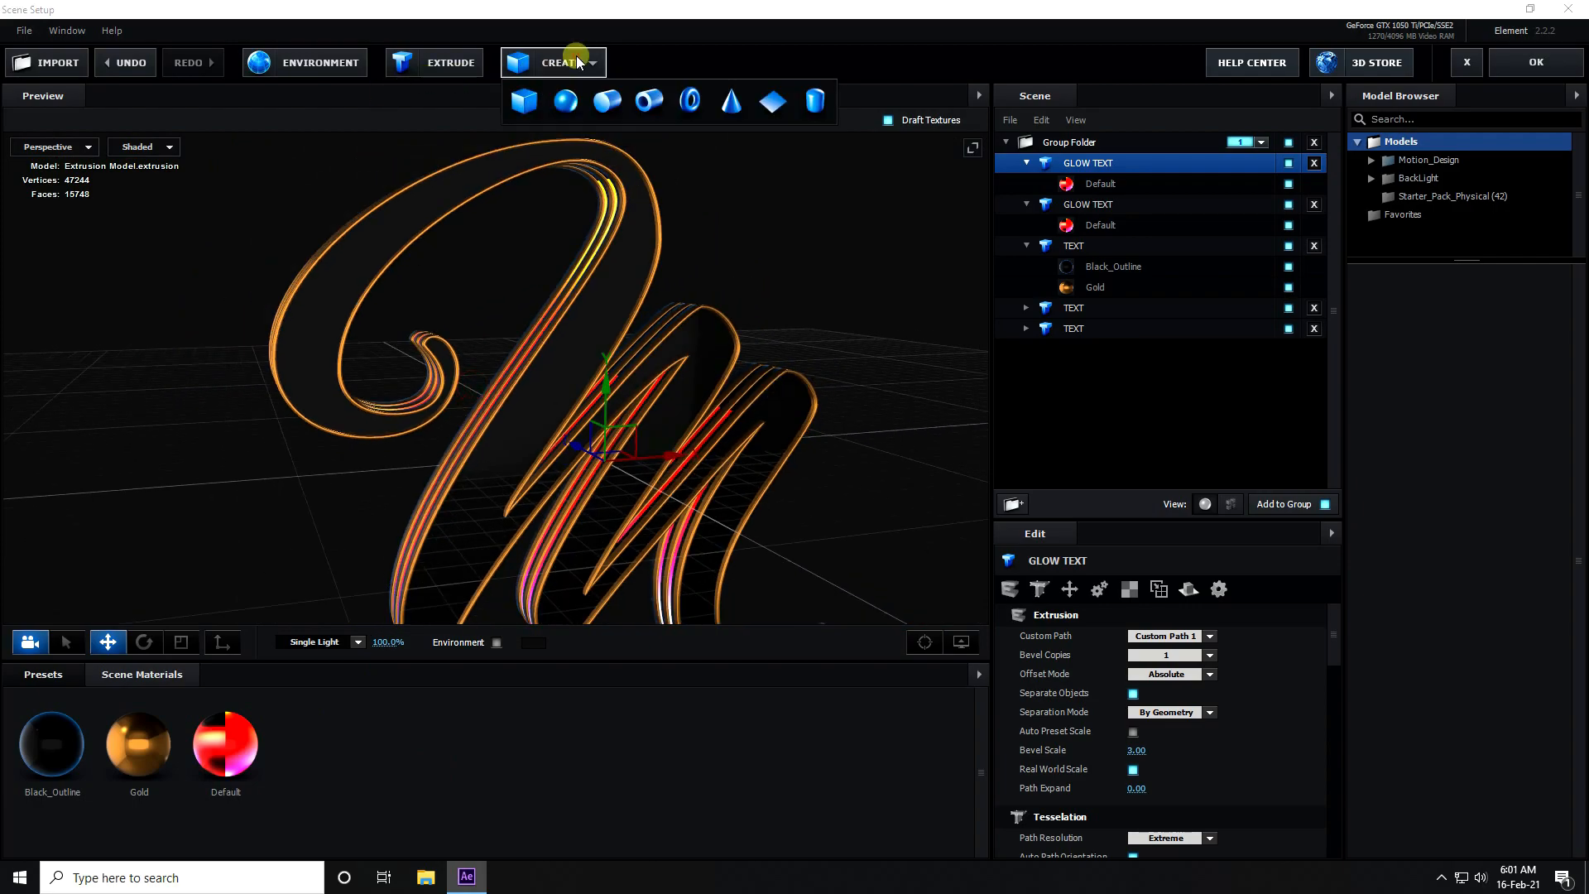
pyautogui.click(778, 106)
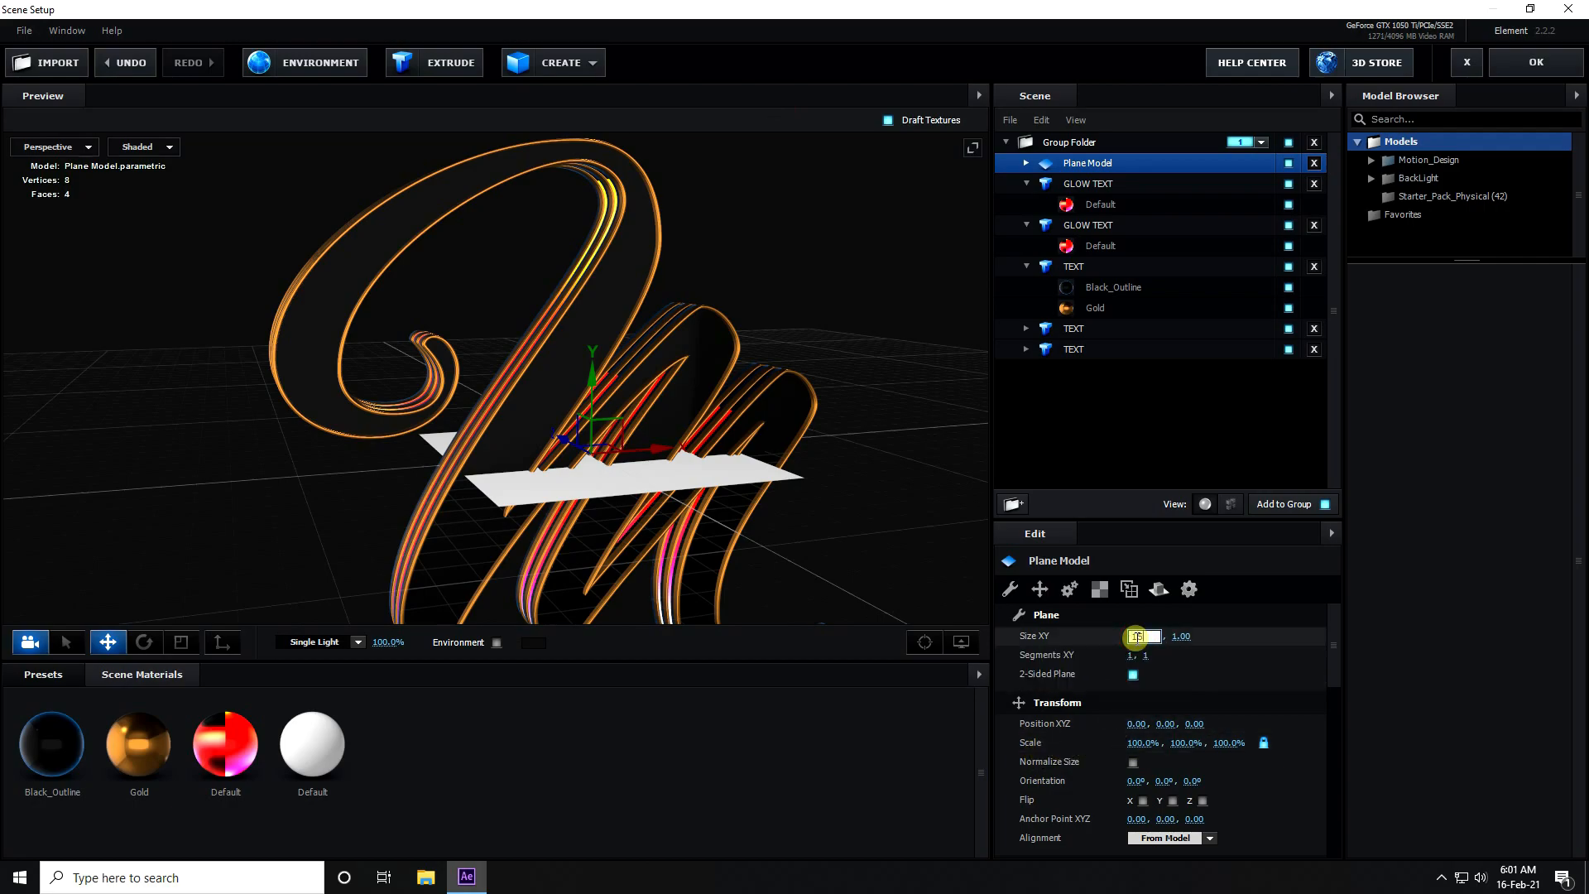
pyautogui.write('15')
pyautogui.press('Tab')
pyautogui.write('15')
pyautogui.press('Return')
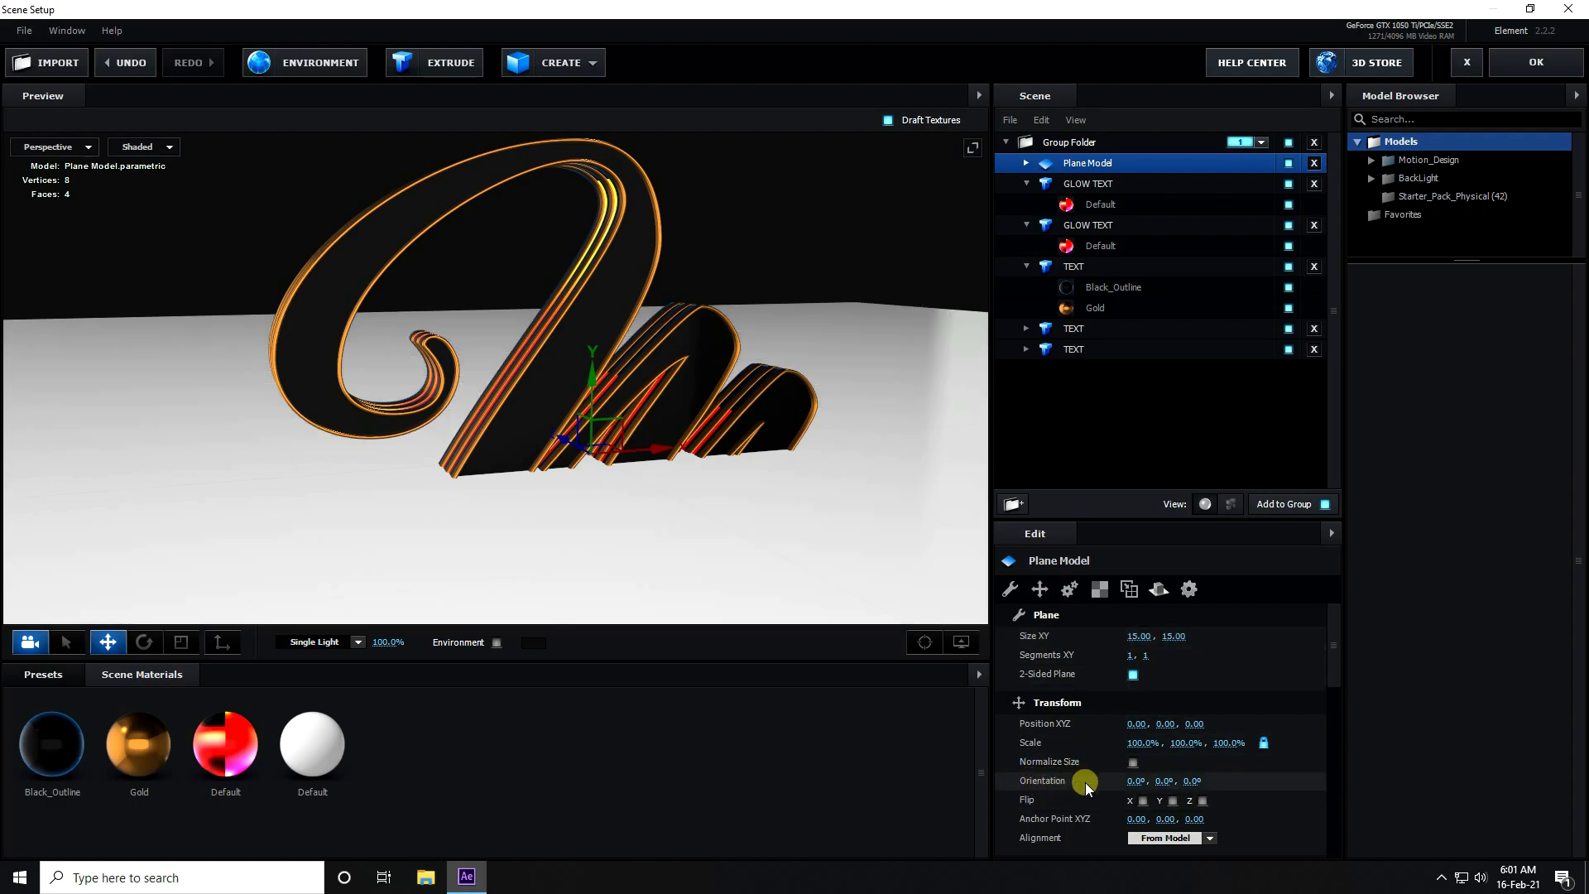
# - Set the plane's X orientation to -90° so it stands upright
pyautogui.click(1134, 780)
pyautogui.write('-90')
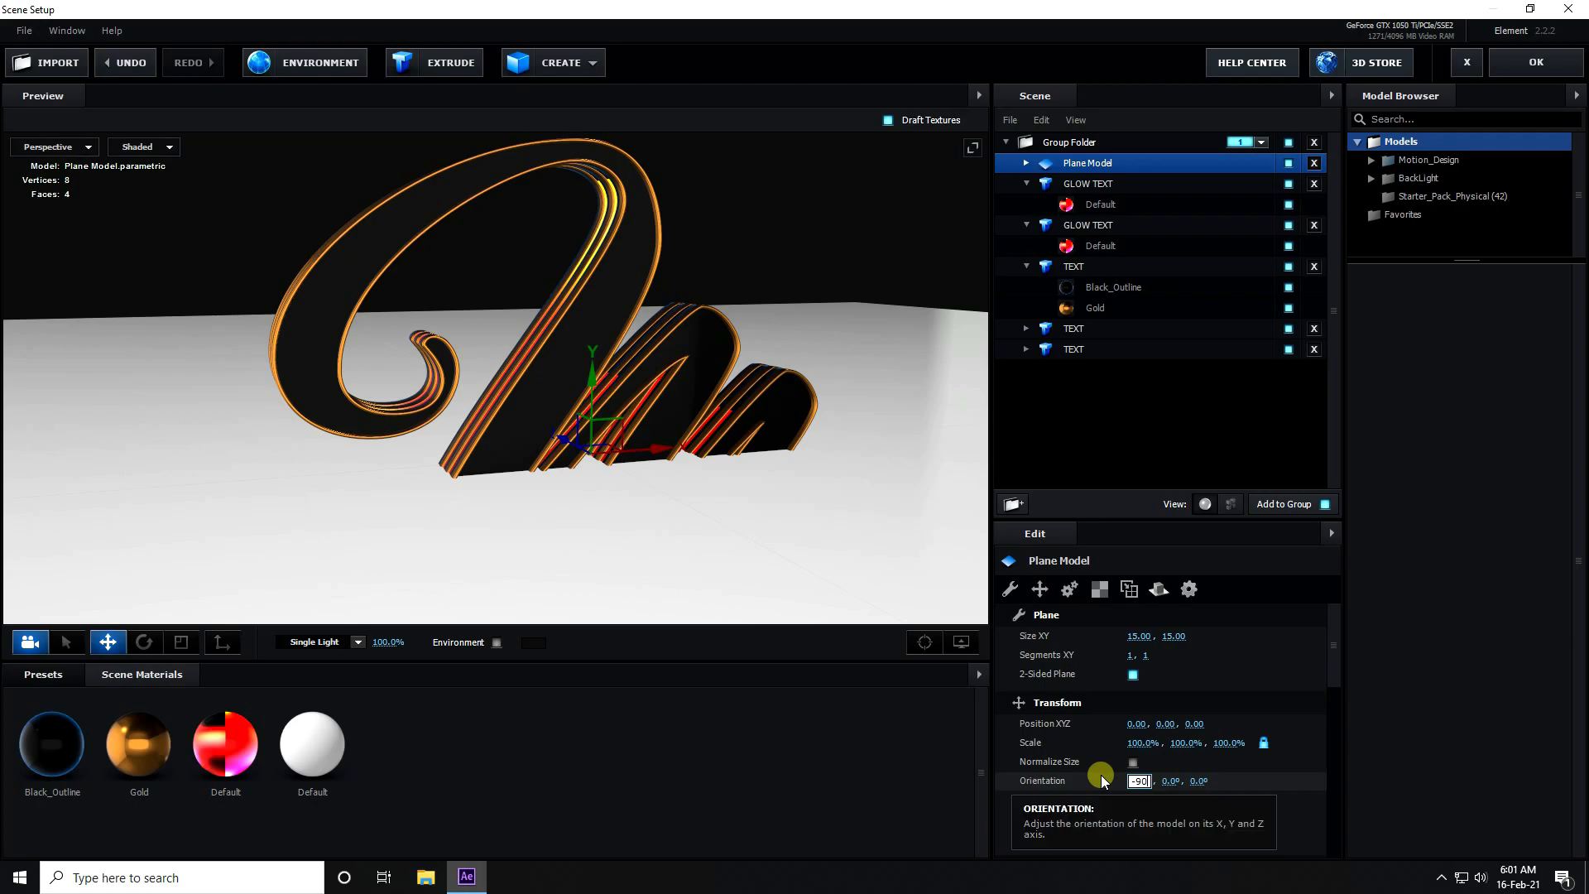
pyautogui.press('Return')
# - Shift the upright plane along the Z axis to a position of about 0.02 at the back of the letter
pyautogui.moveTo(652, 529); pyautogui.dragTo(742, 518)
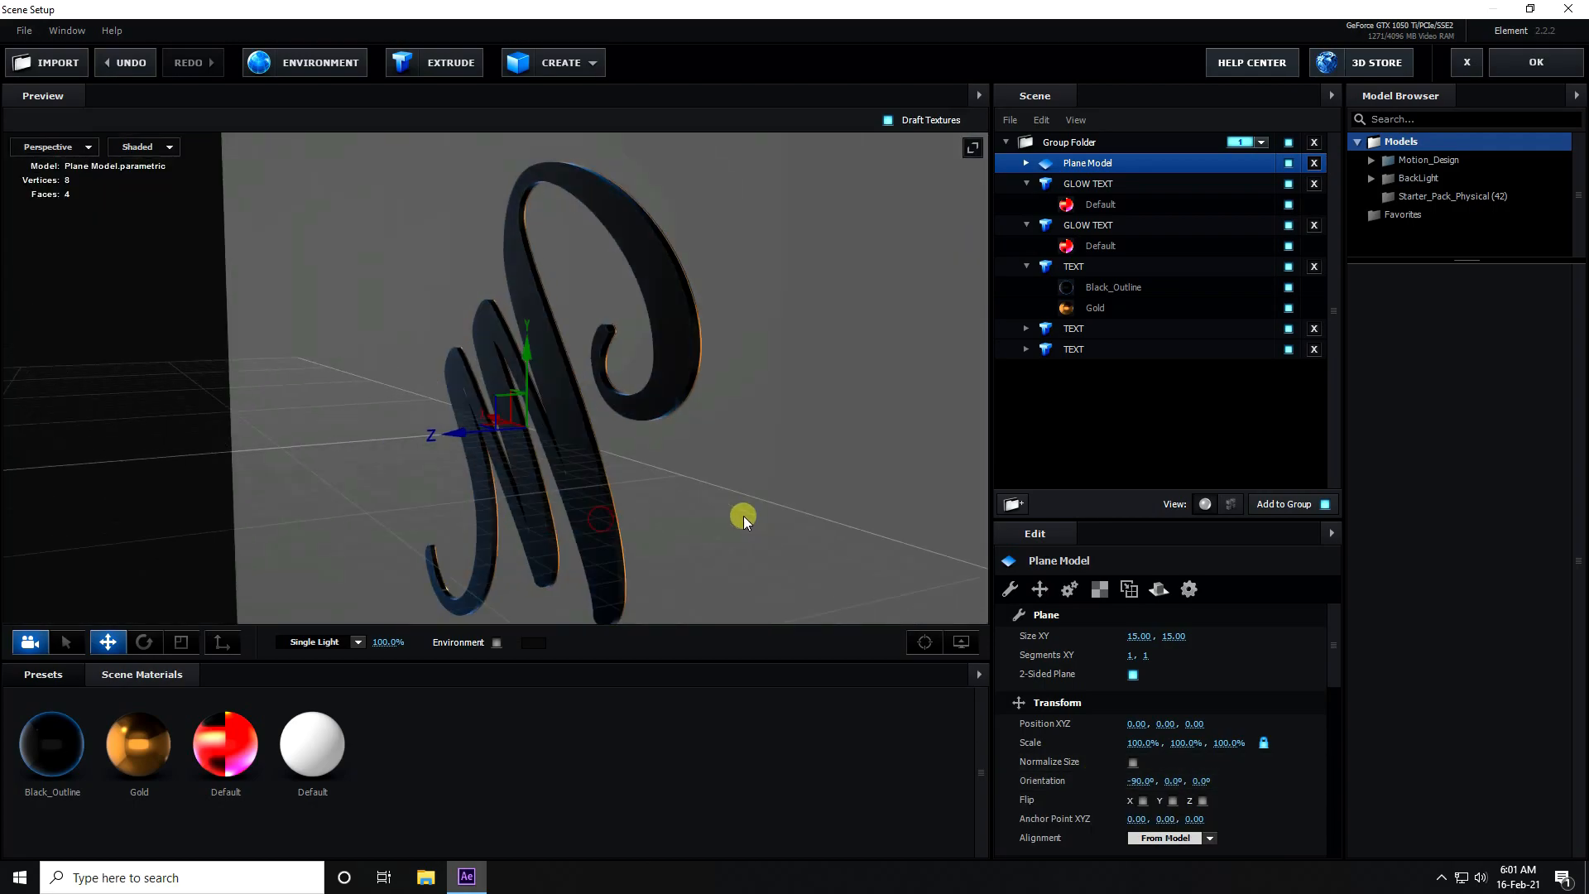
pyautogui.scroll(5, 628, 447)
pyautogui.moveTo(644, 441); pyautogui.dragTo(626, 456)
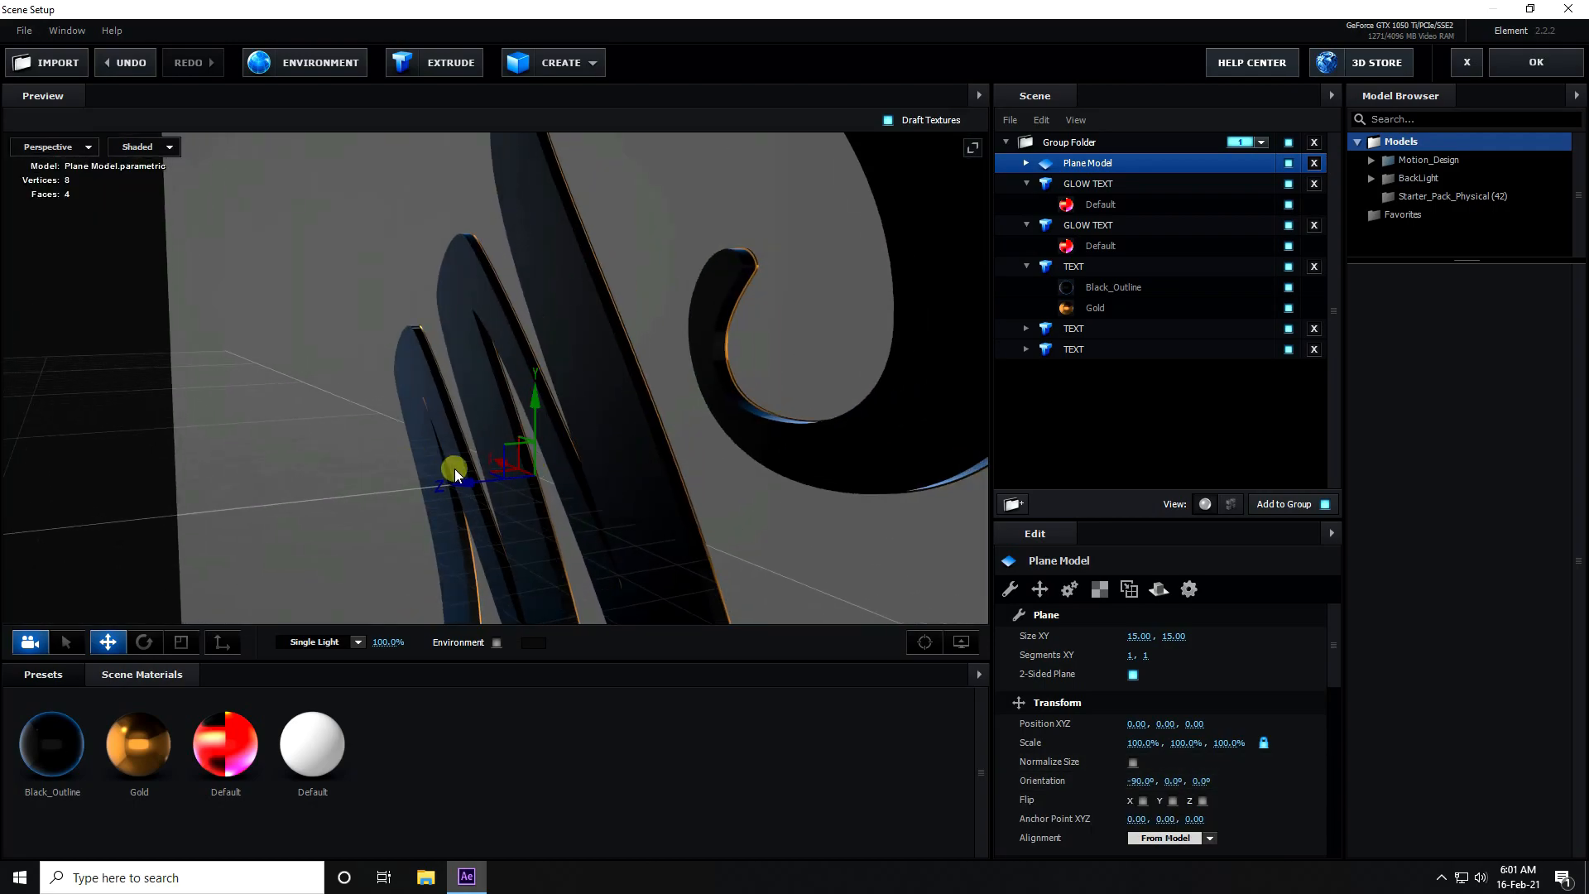
pyautogui.moveTo(473, 484); pyautogui.dragTo(176, 648)
# - Apply the metal_black material from the Pro_Shaders_2 Metal presets to the background plane
pyautogui.click(56, 678)
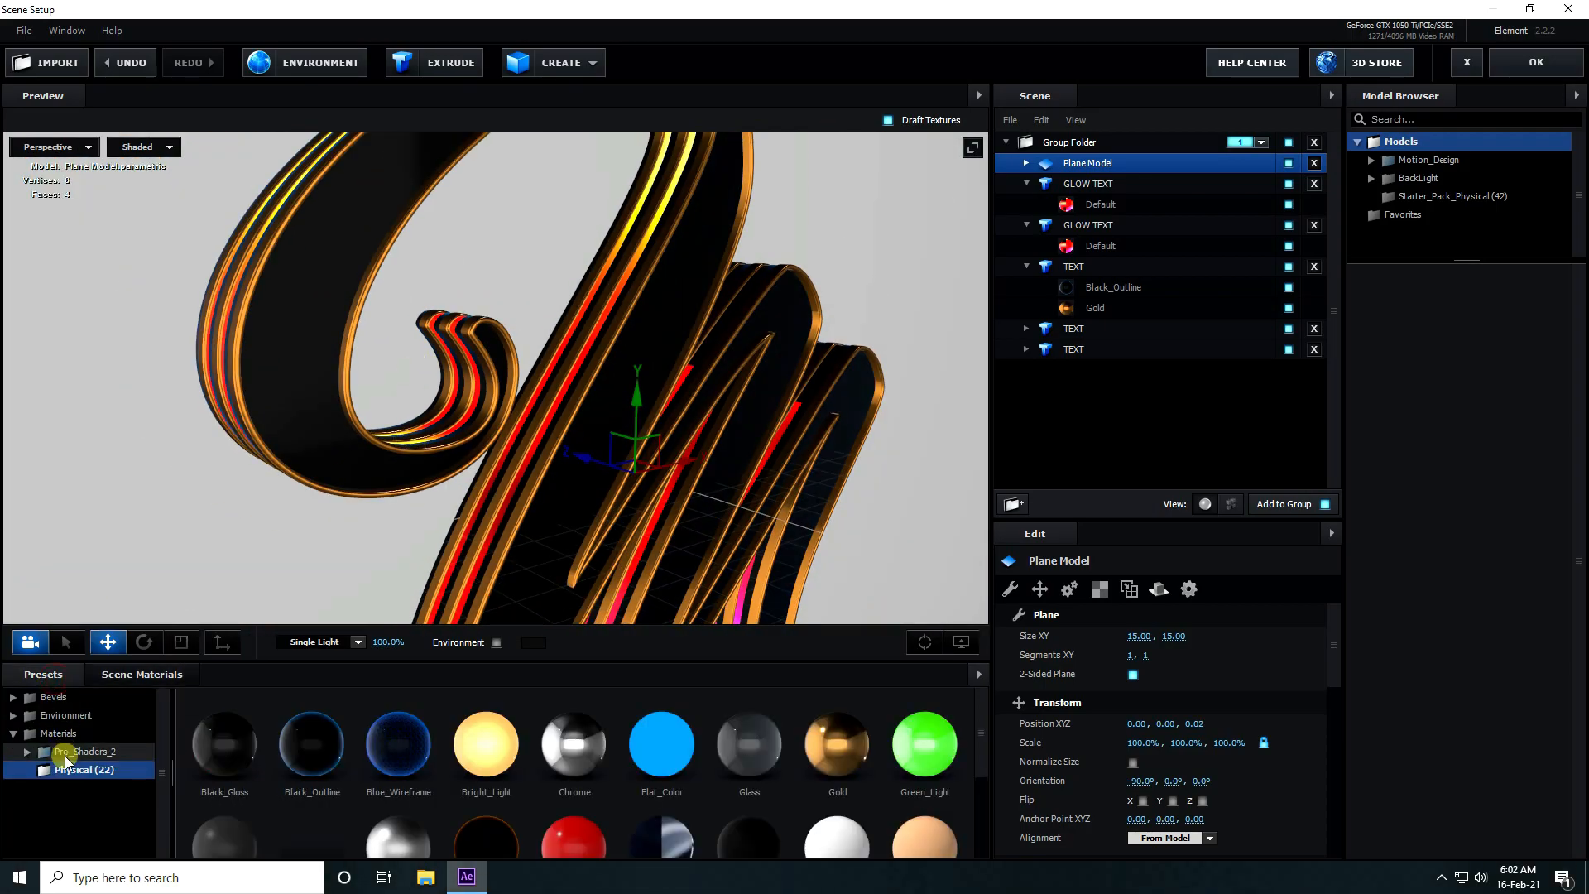
pyautogui.click(65, 755)
pyautogui.scroll(-4, 91, 780)
pyautogui.scroll(1, 97, 767)
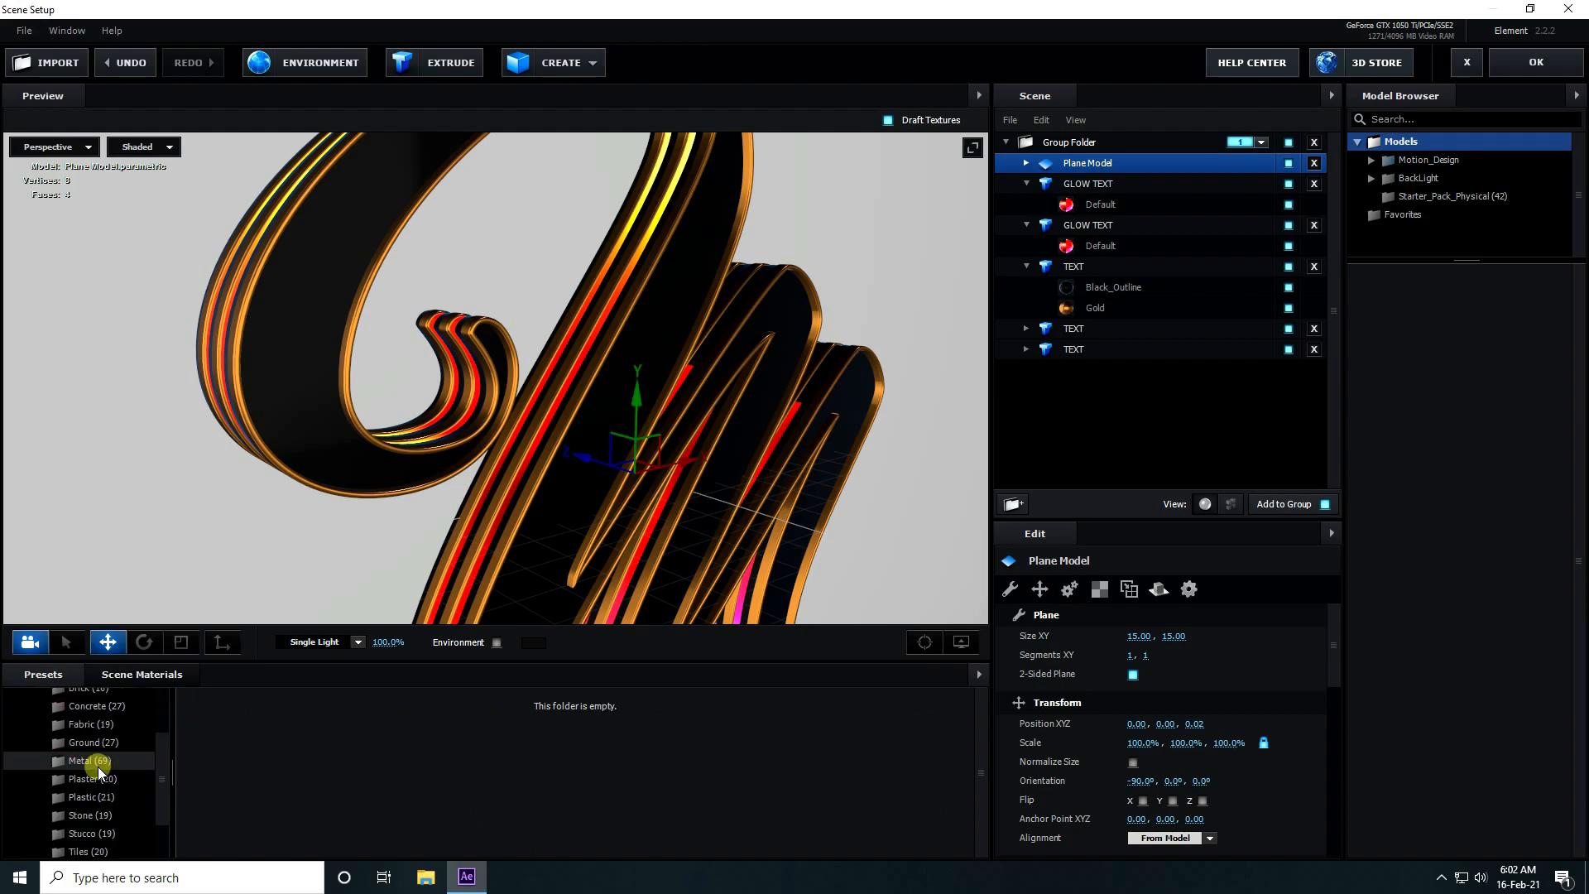
pyautogui.click(77, 759)
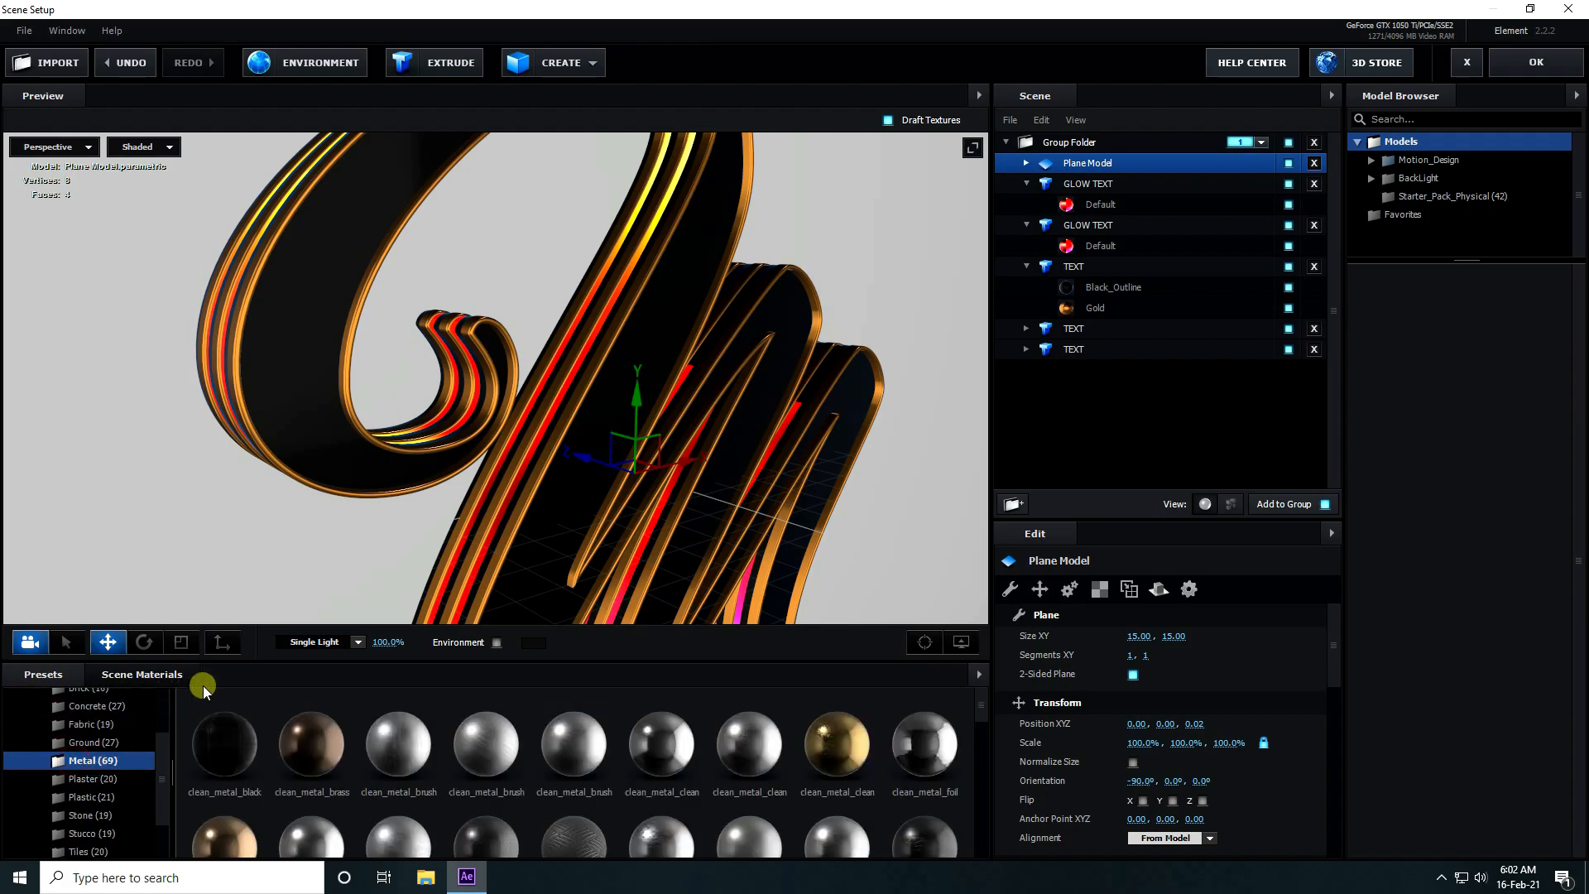
pyautogui.scroll(-1, 790, 786)
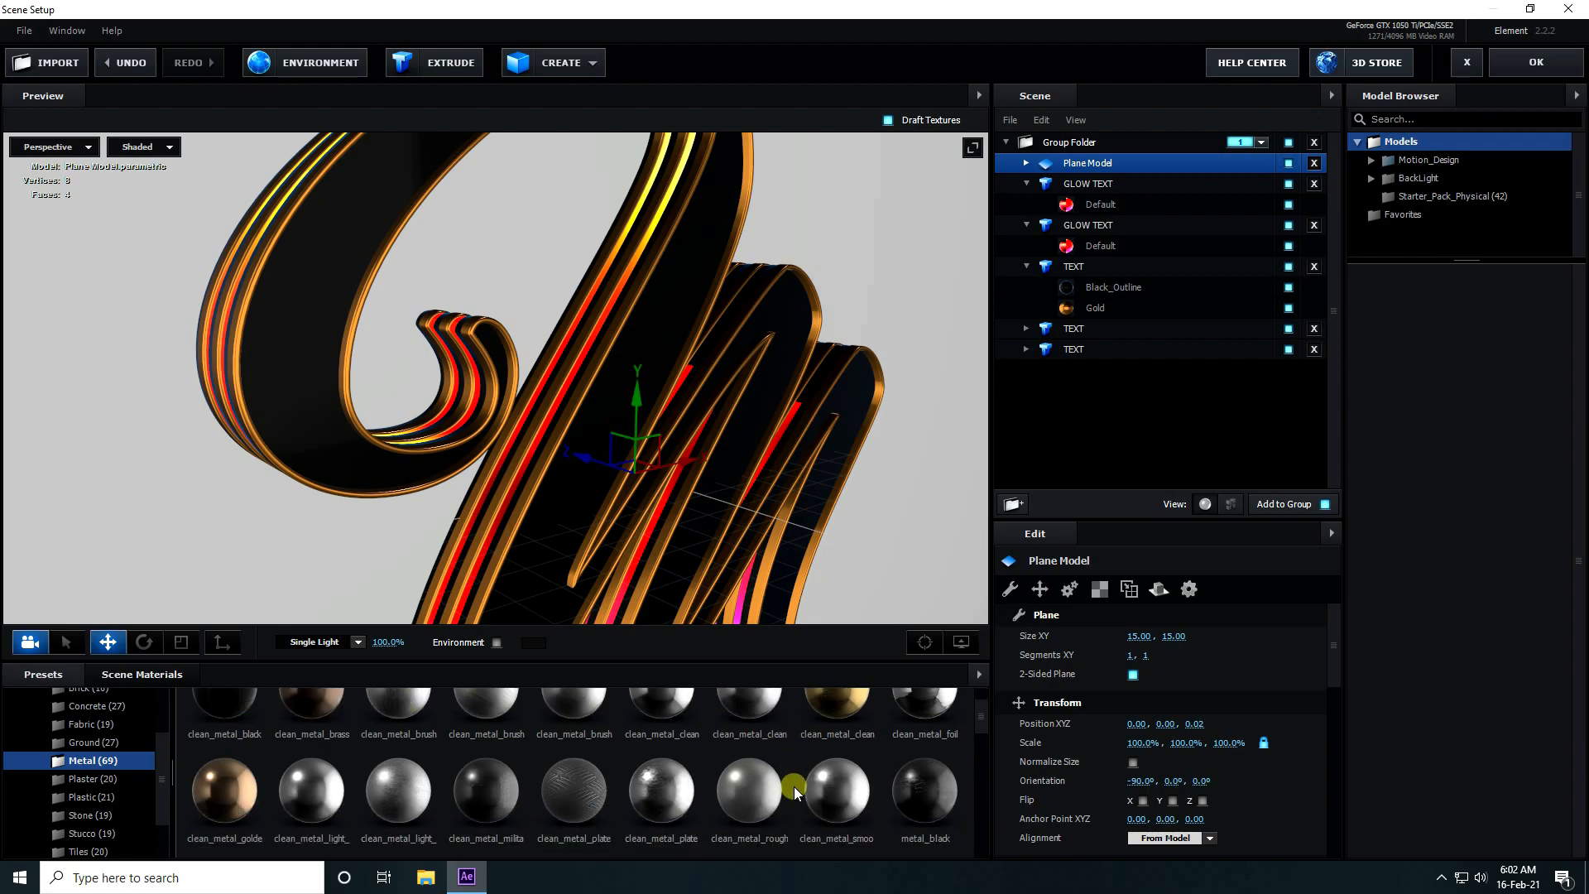
pyautogui.moveTo(925, 813); pyautogui.dragTo(940, 406)
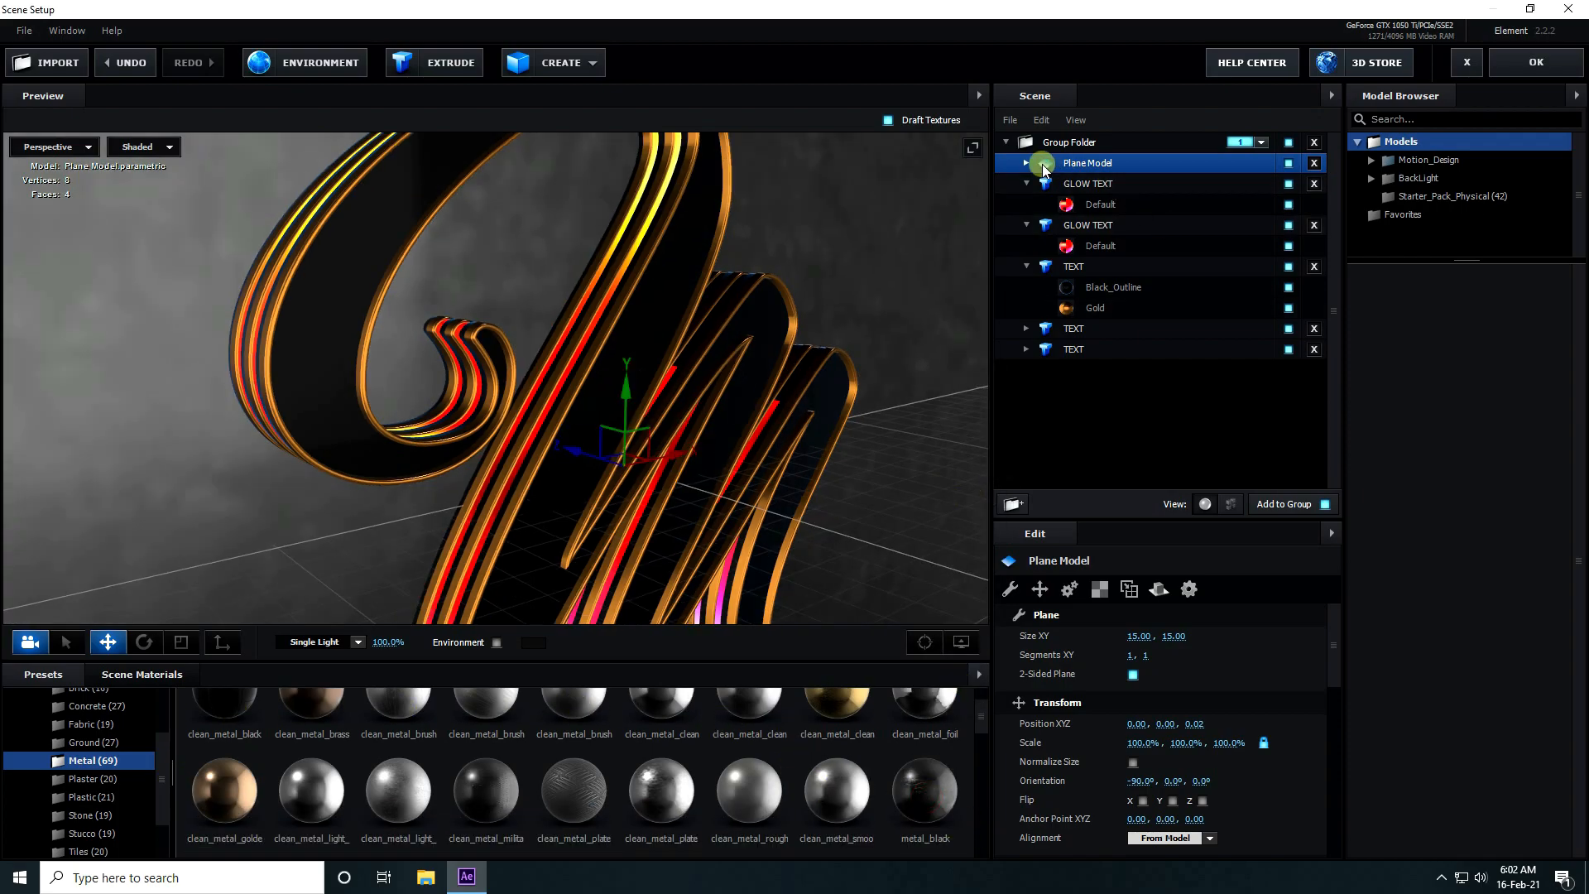
# - Set the plane's UV Repeat to 20.00 by 20.00 to tile its metal texture more finely
pyautogui.click(1158, 588)
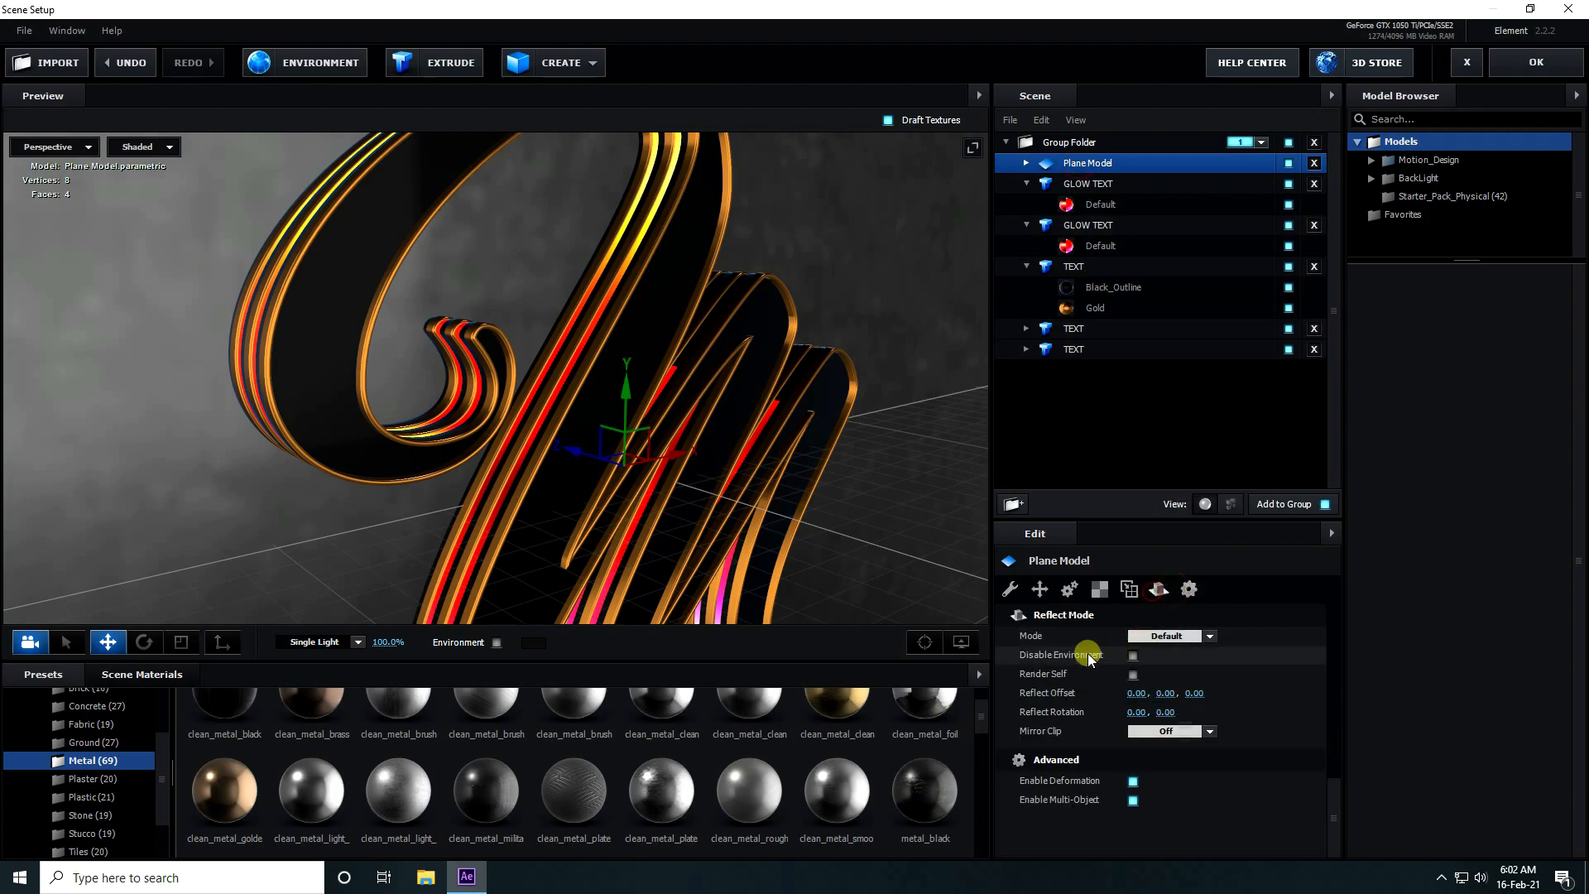
pyautogui.click(1097, 588)
pyautogui.click(1138, 655)
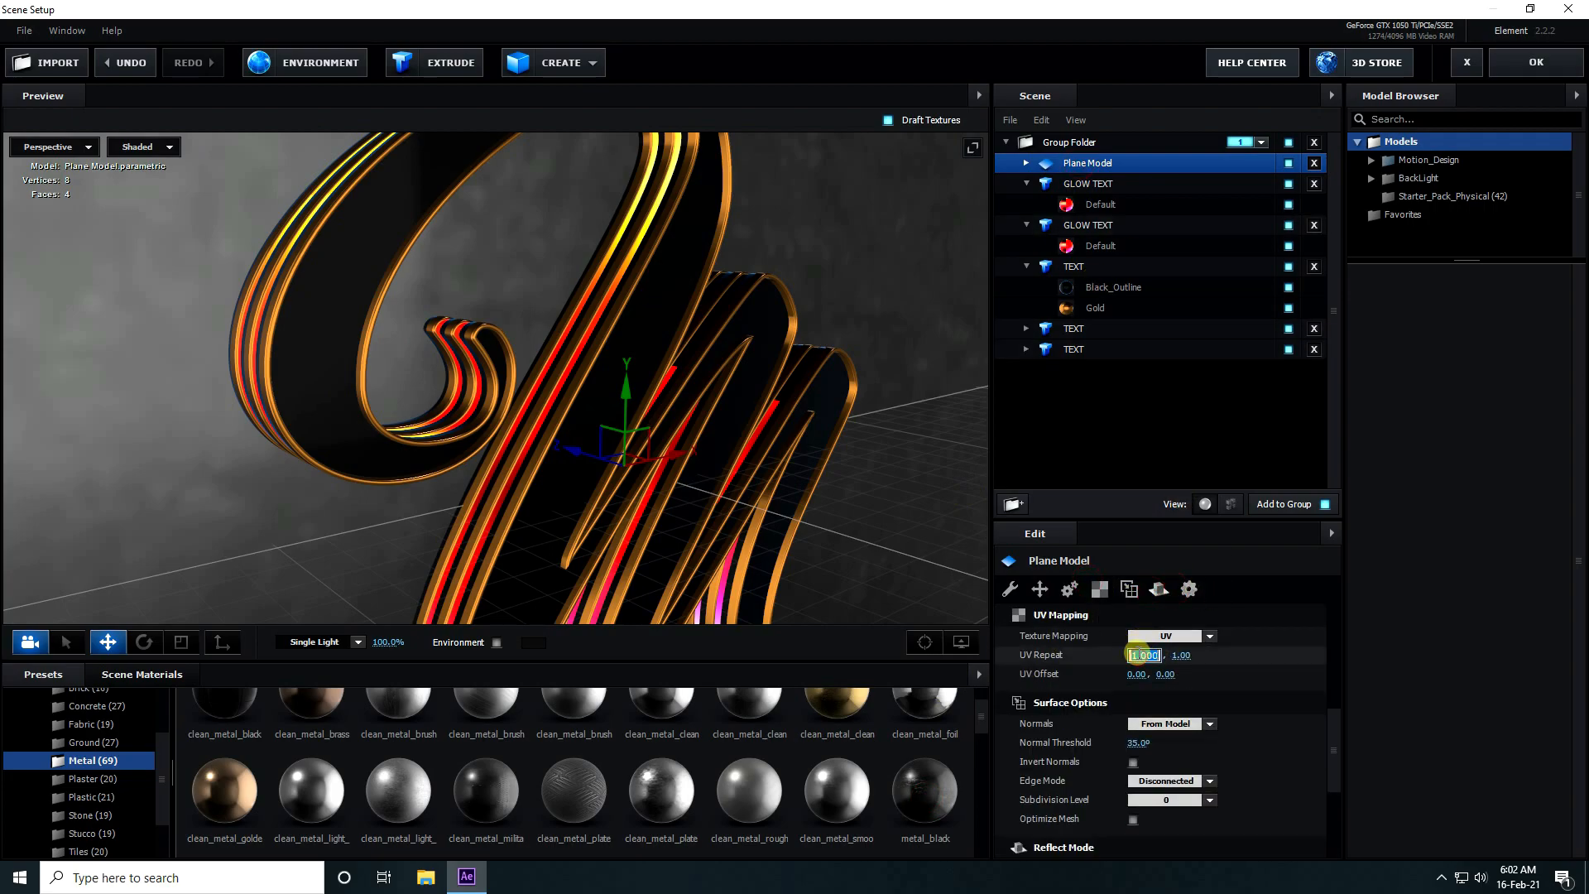
pyautogui.write('20')
pyautogui.press('Return')
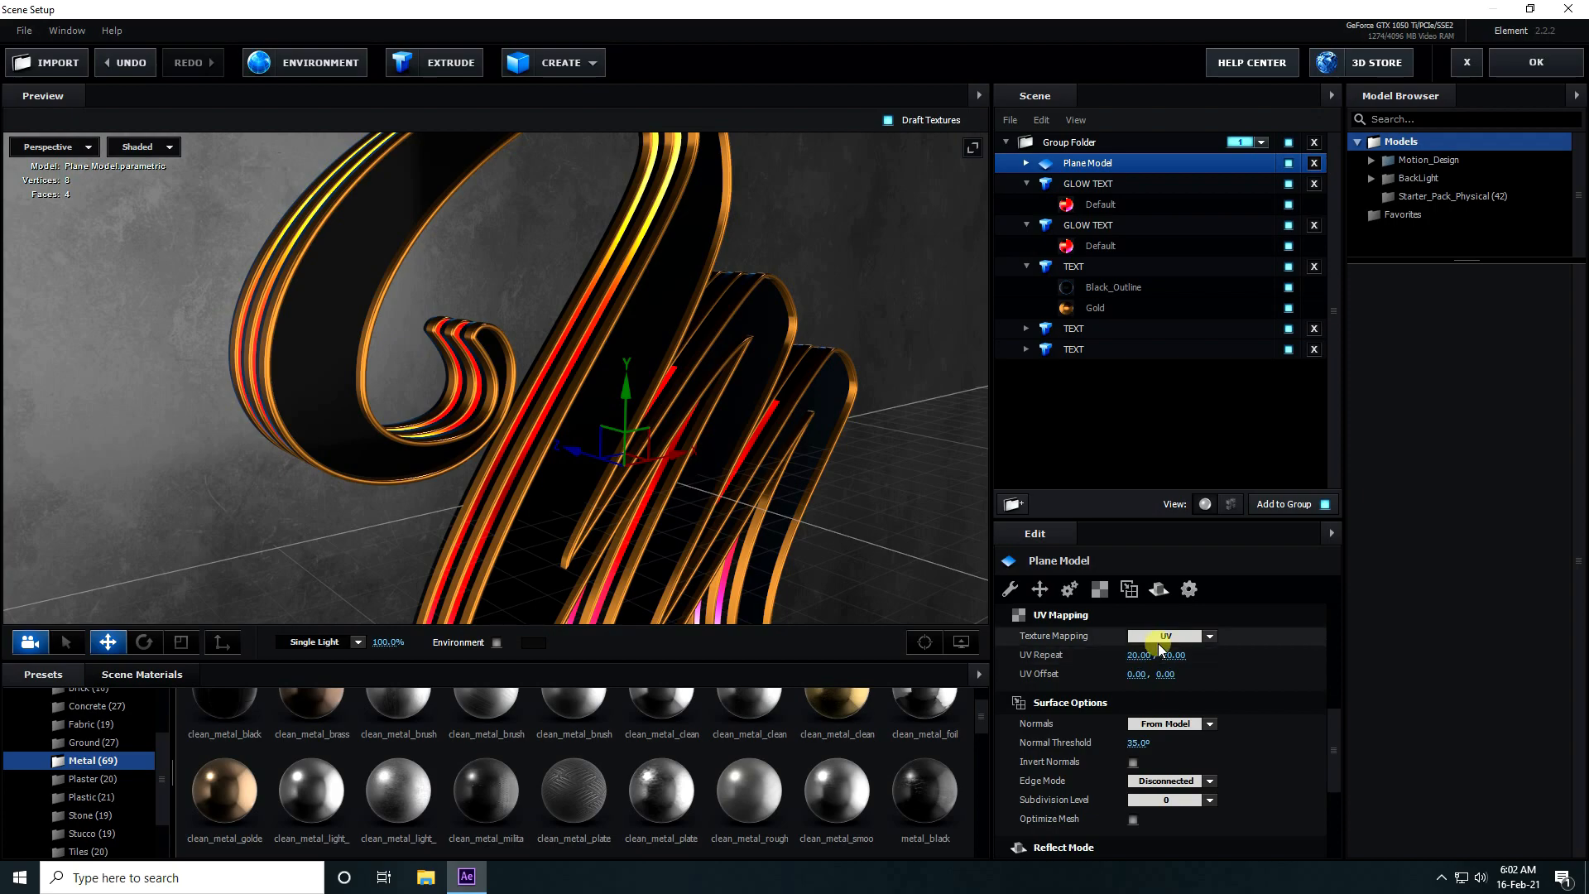
# - Change the plane's Reflect Mode to Mirror Surface
pyautogui.click(1160, 599)
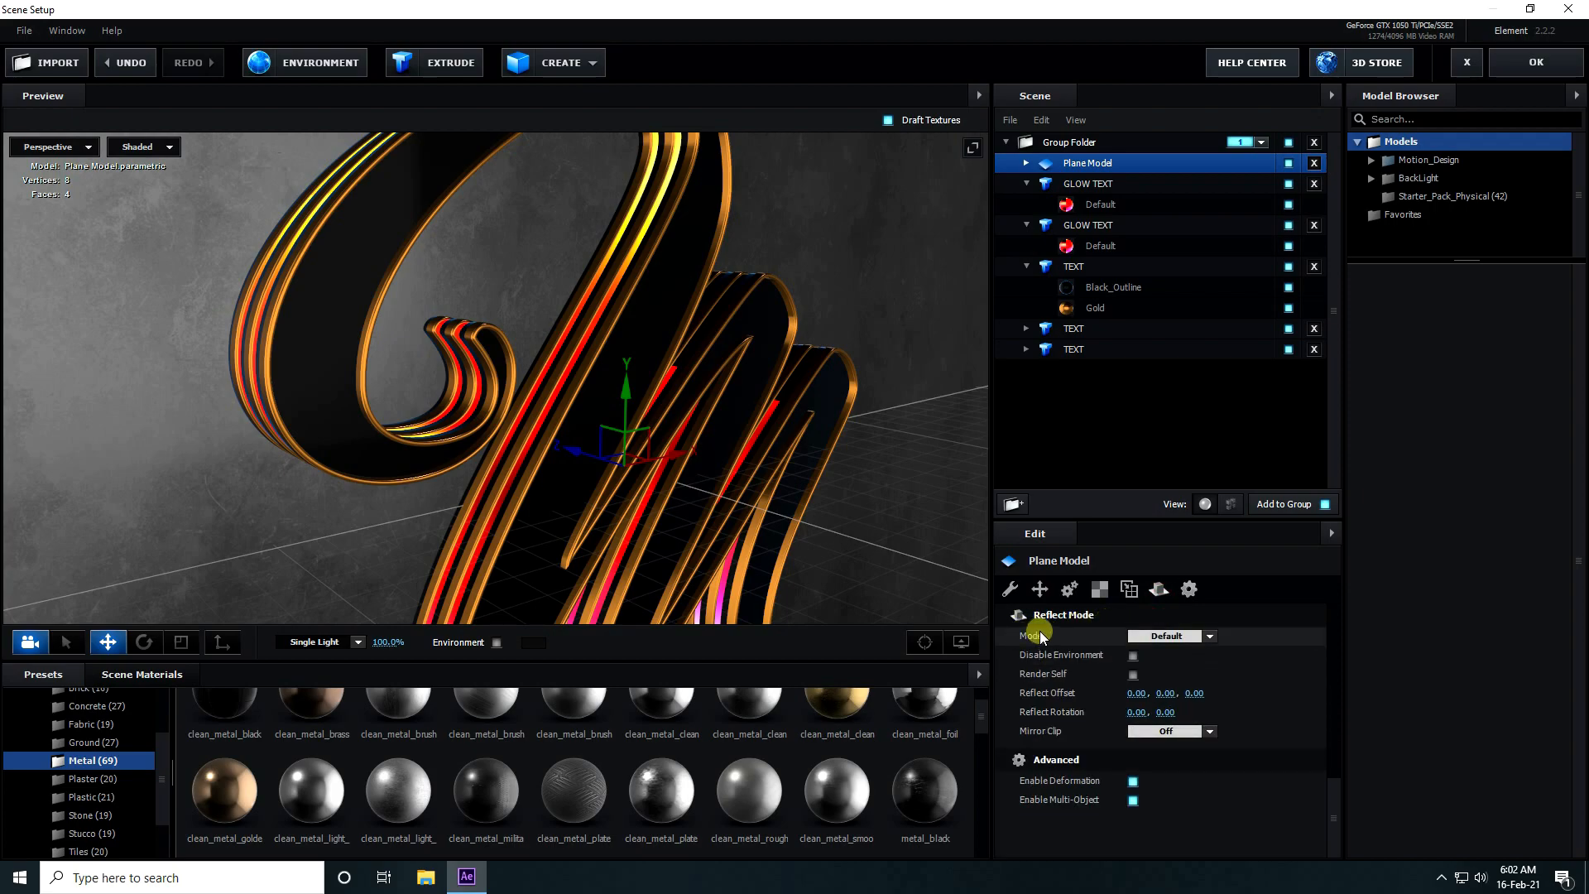
pyautogui.click(1209, 635)
pyautogui.click(1208, 678)
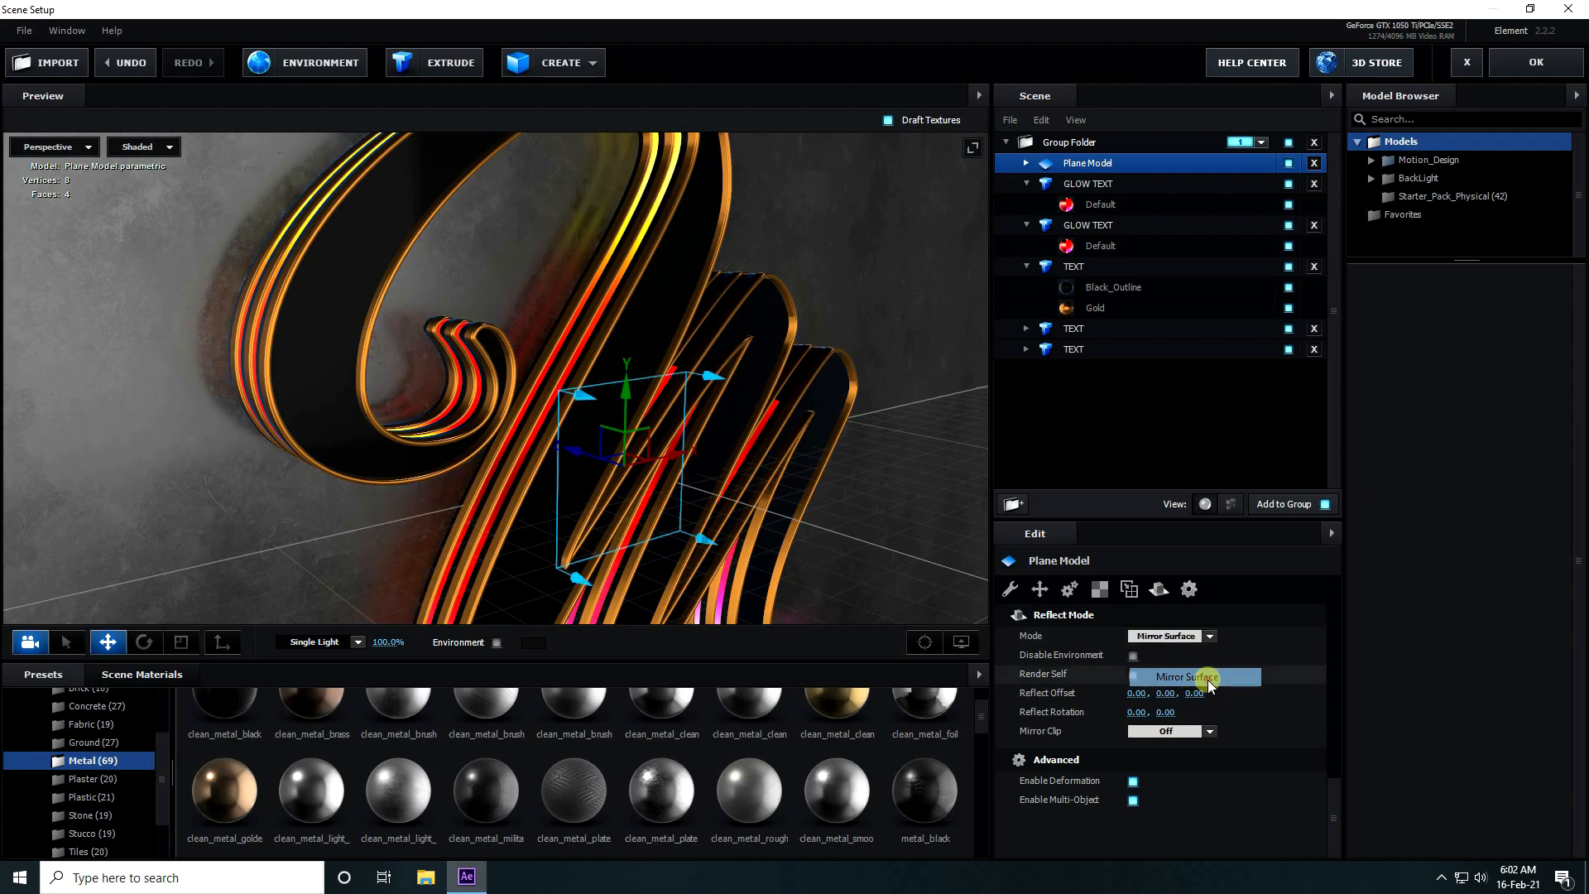
# - Collapse the expanded models in the scene list and set the uppermost TEXT model's Reflect Mode to Spherical
pyautogui.moveTo(700, 432); pyautogui.dragTo(539, 424)
pyautogui.click(1027, 264)
pyautogui.click(1027, 182)
pyautogui.click(1070, 225)
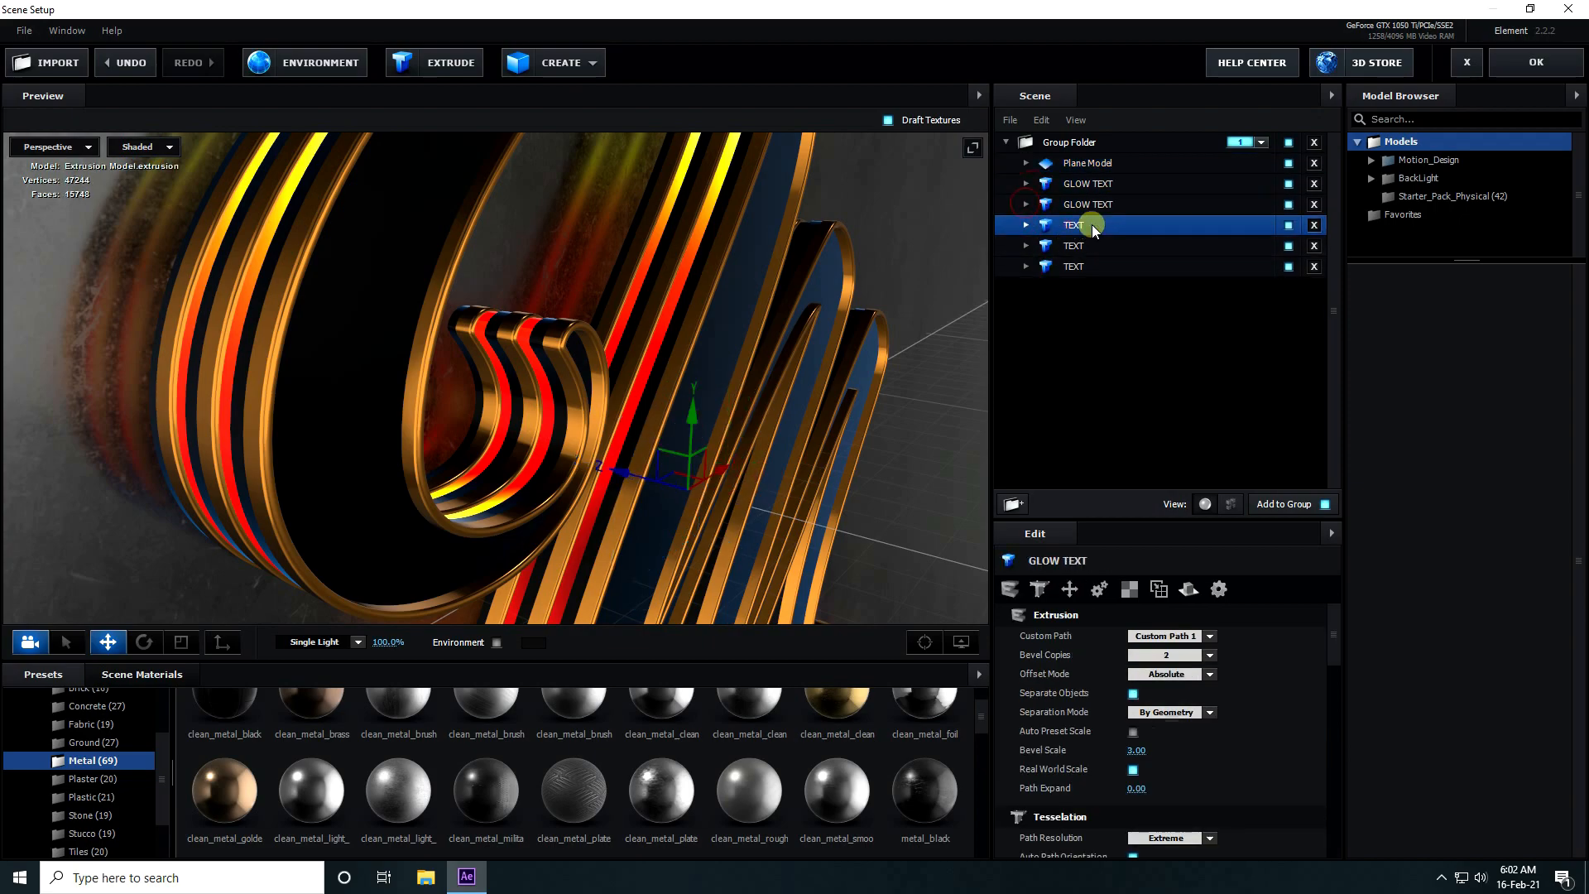
pyautogui.rightClick(1072, 228)
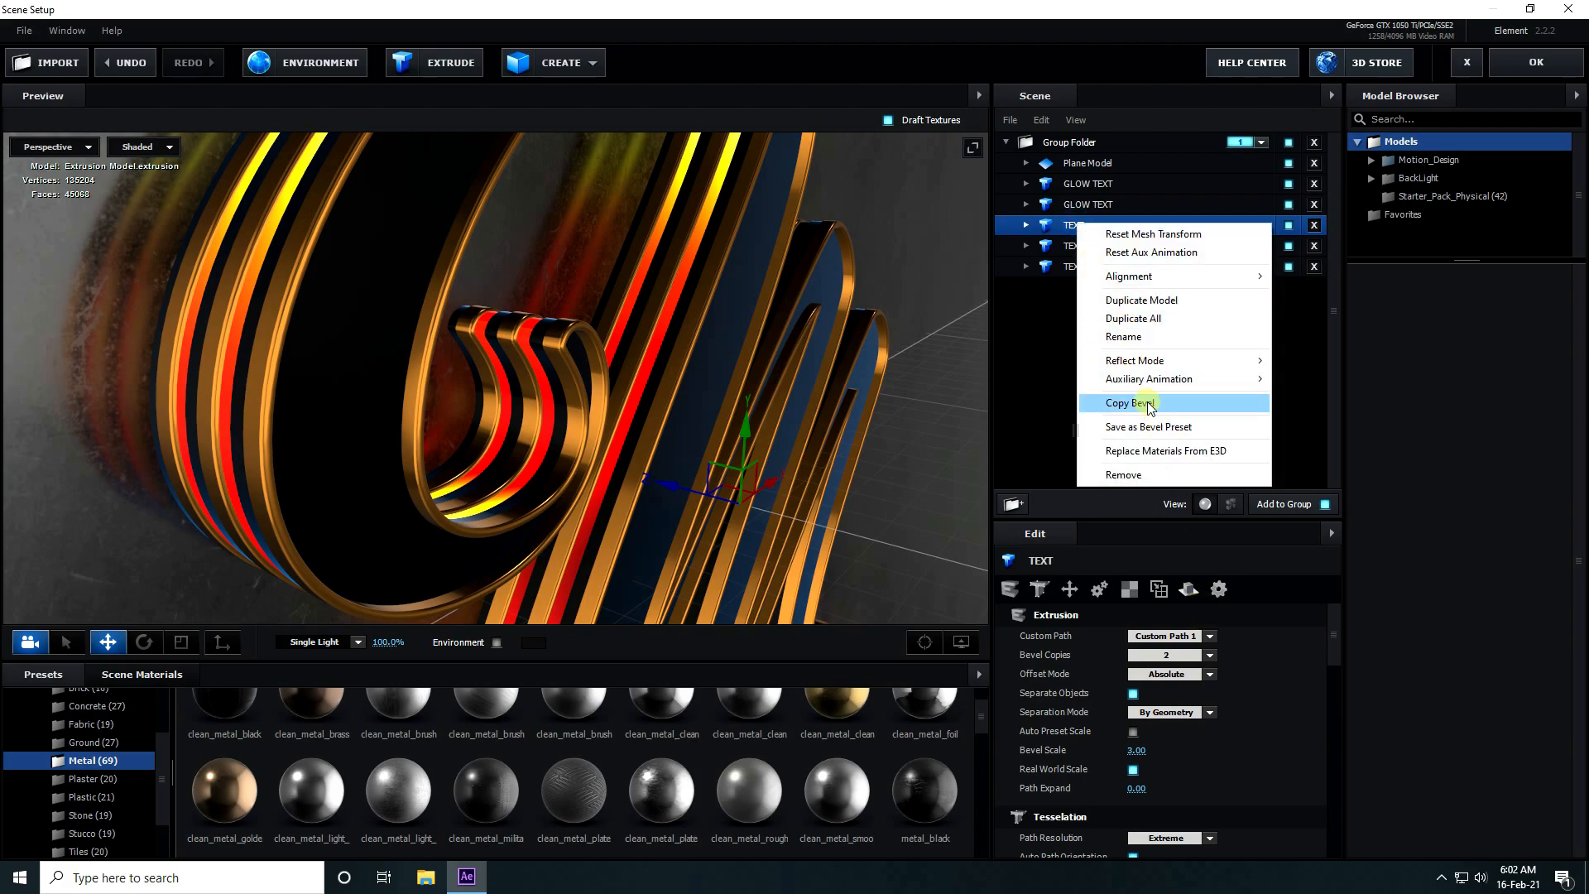
pyautogui.moveTo(1145, 360)
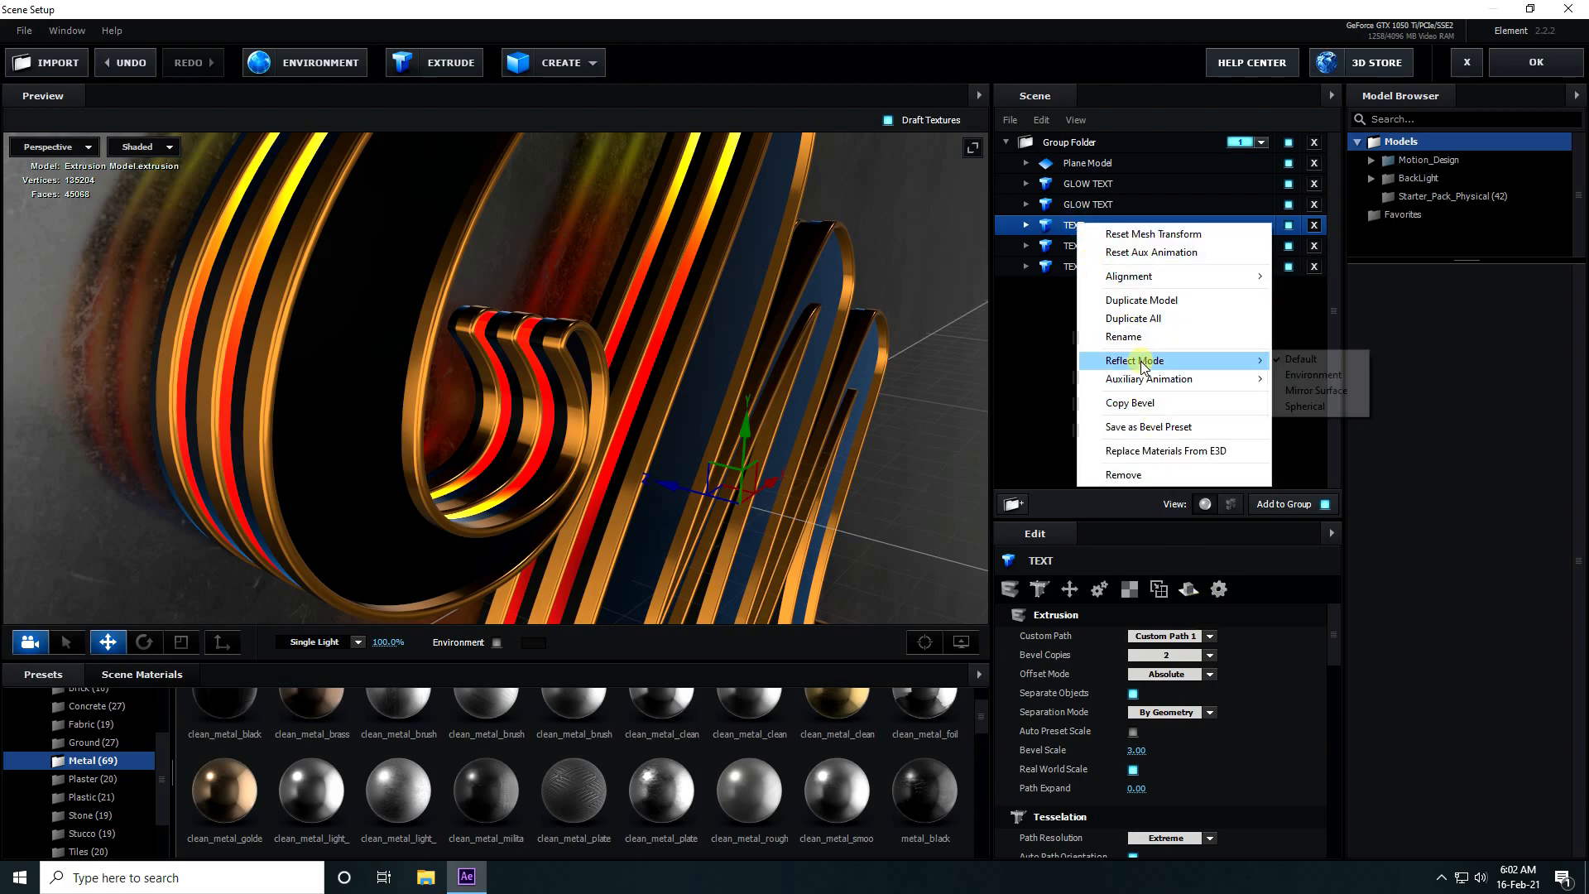
pyautogui.click(1311, 407)
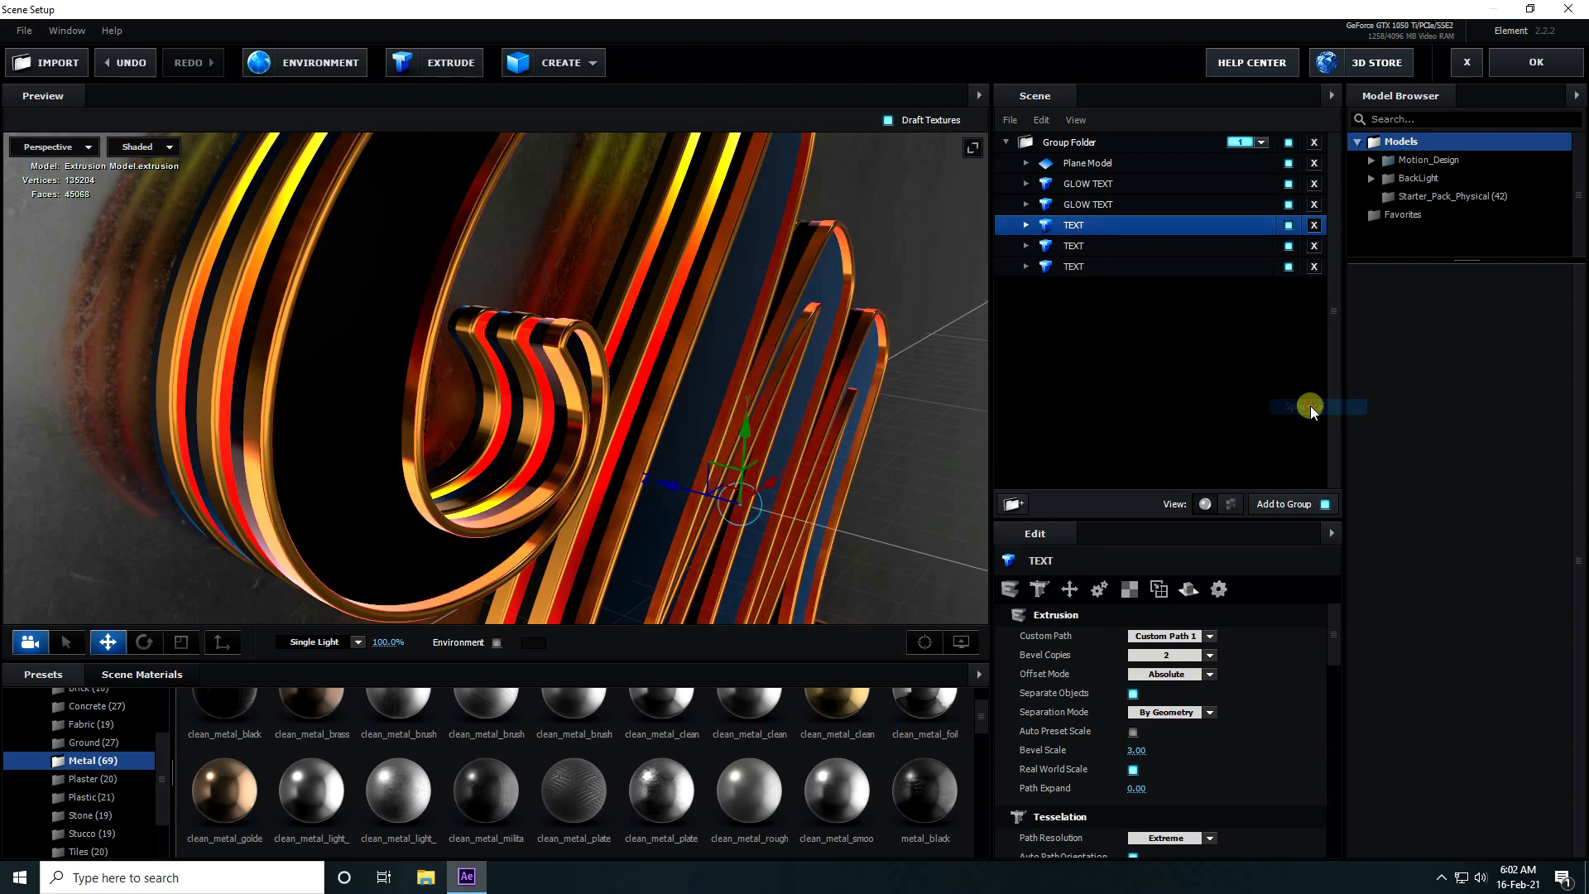
# - Set the Reflect Mode of the other two TEXT models to Spherical and check the mode on all three
pyautogui.click(1074, 246)
pyautogui.click(1188, 589)
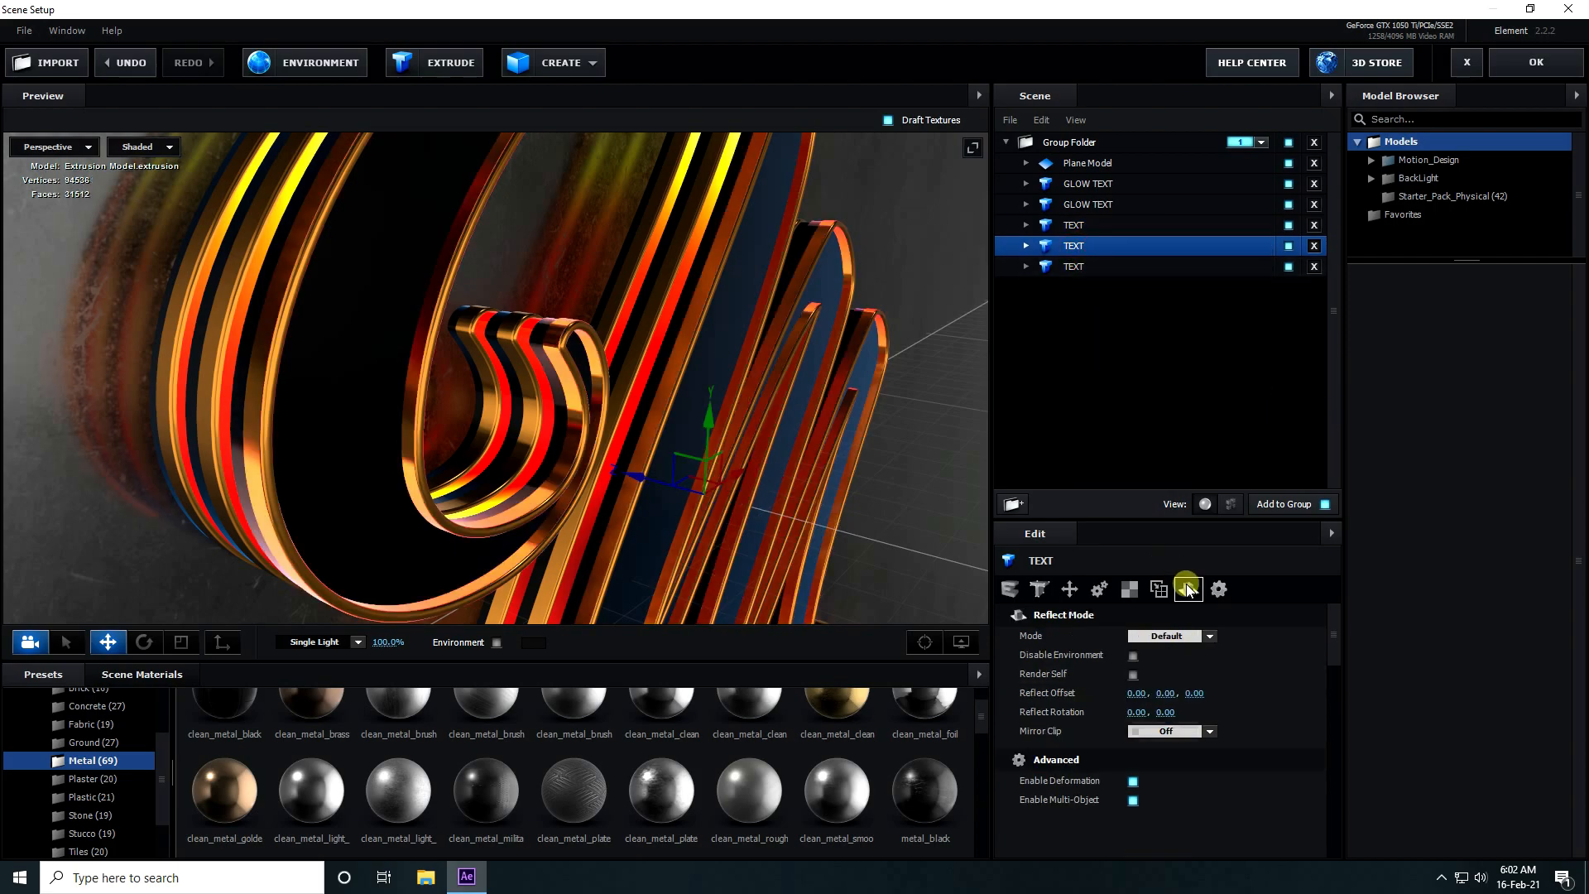
pyautogui.click(1205, 630)
pyautogui.click(1193, 695)
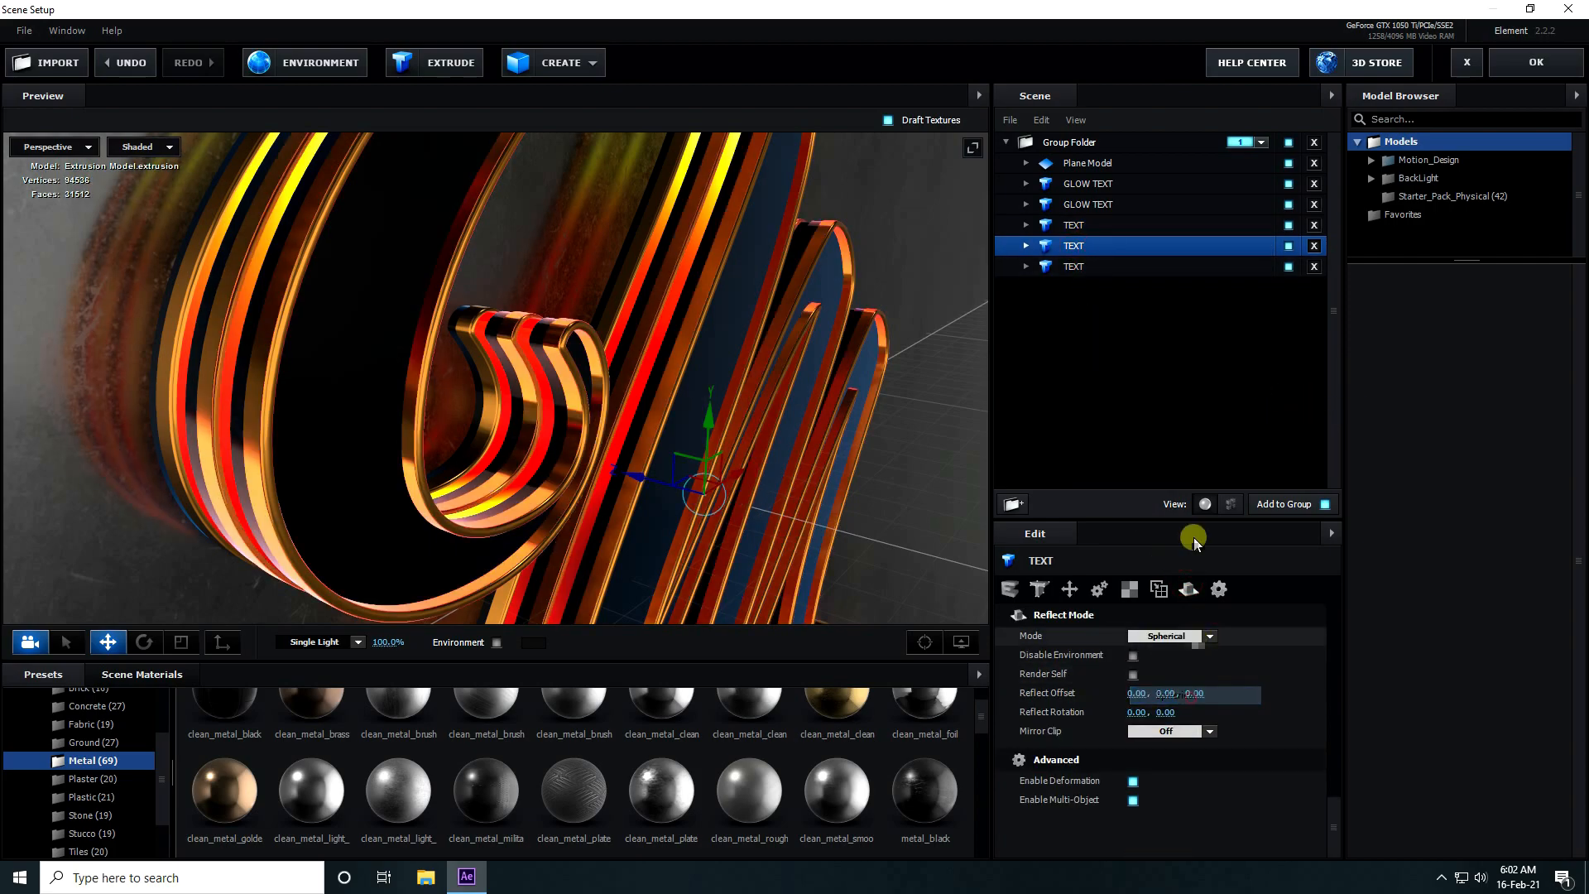
pyautogui.click(1076, 266)
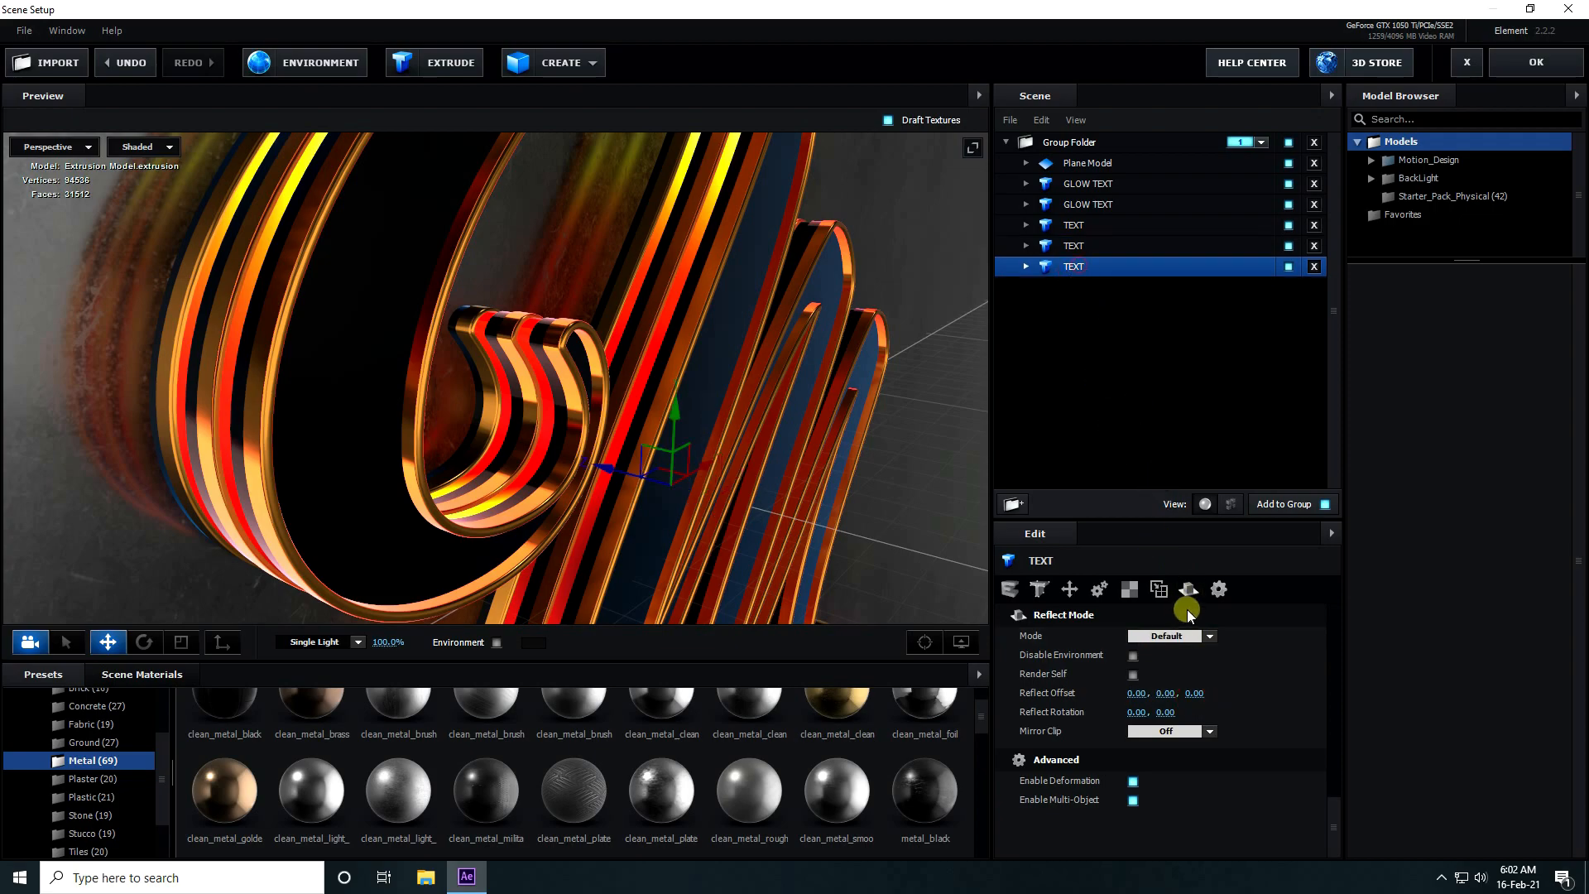
pyautogui.click(1171, 635)
pyautogui.click(1180, 693)
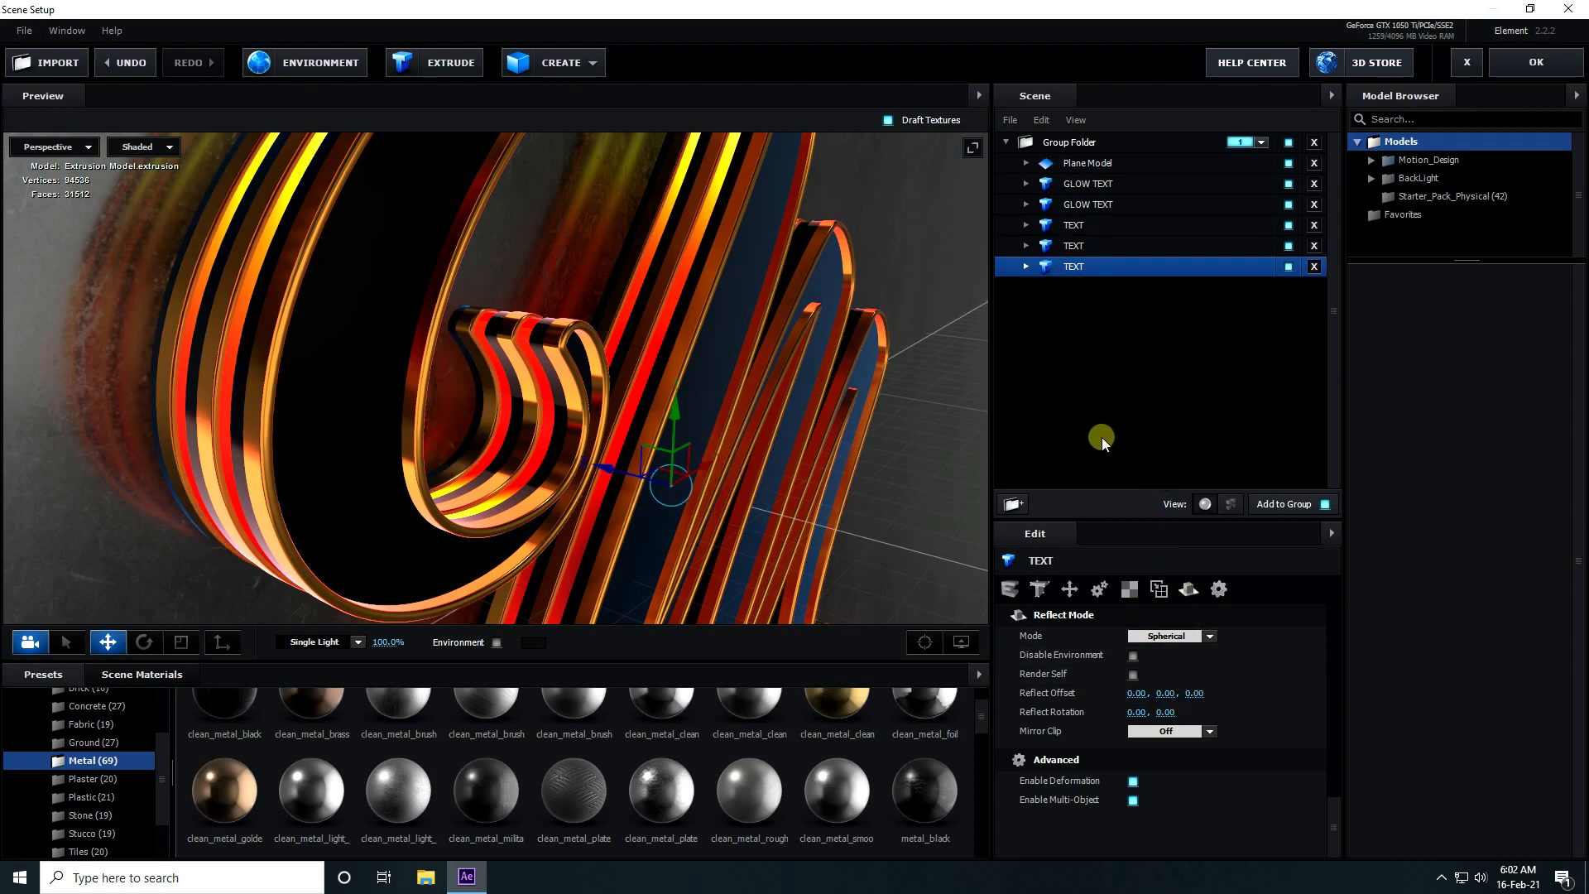
pyautogui.click(1075, 247)
pyautogui.click(1075, 232)
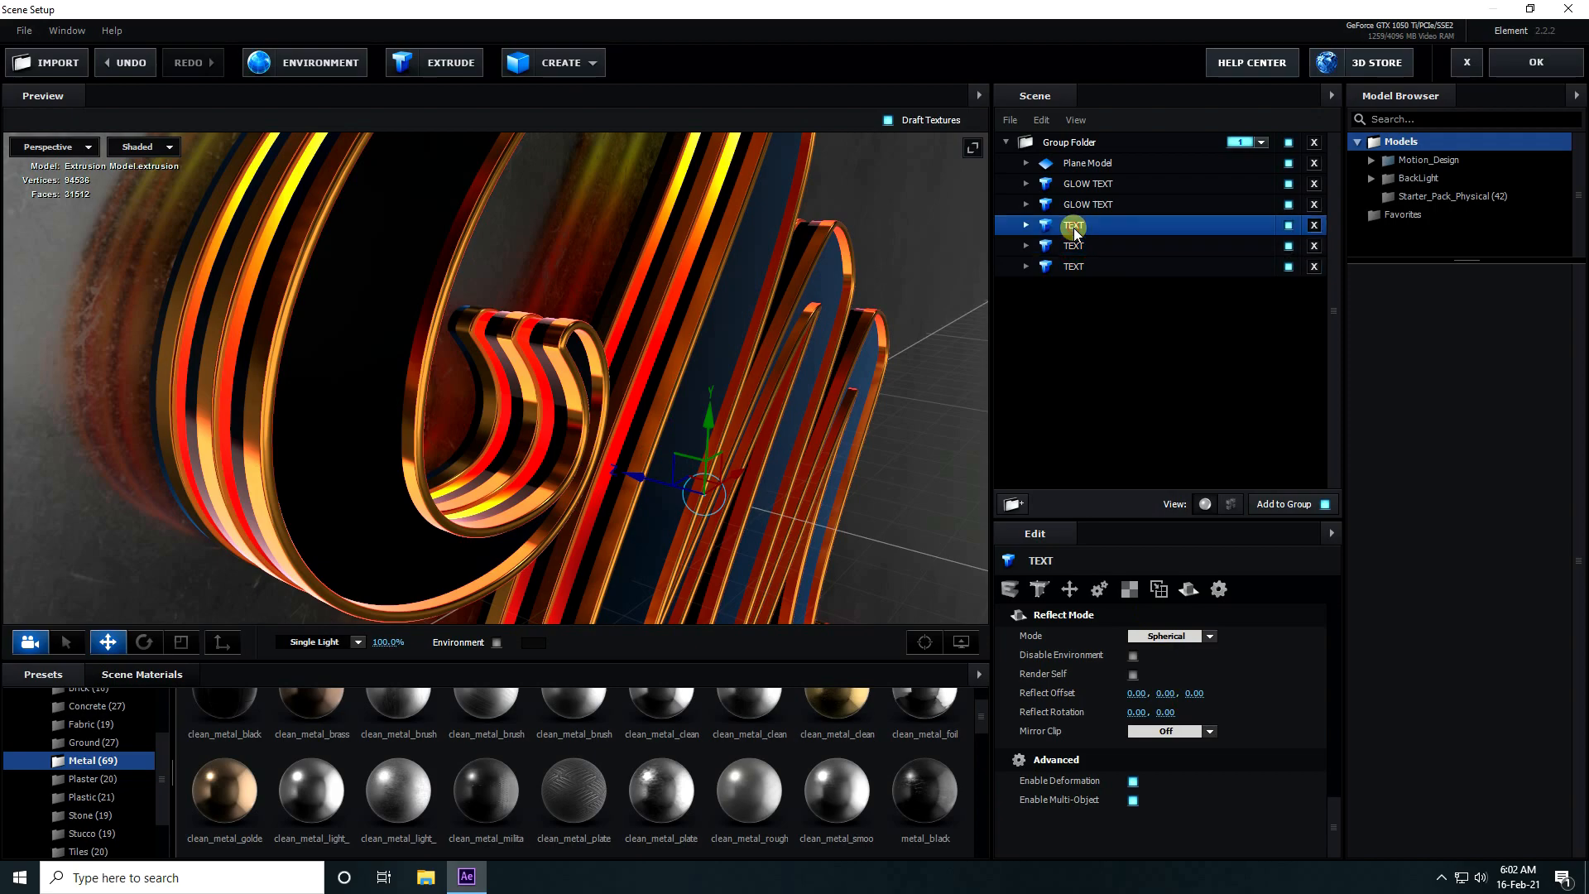
pyautogui.click(1078, 246)
pyautogui.click(1075, 265)
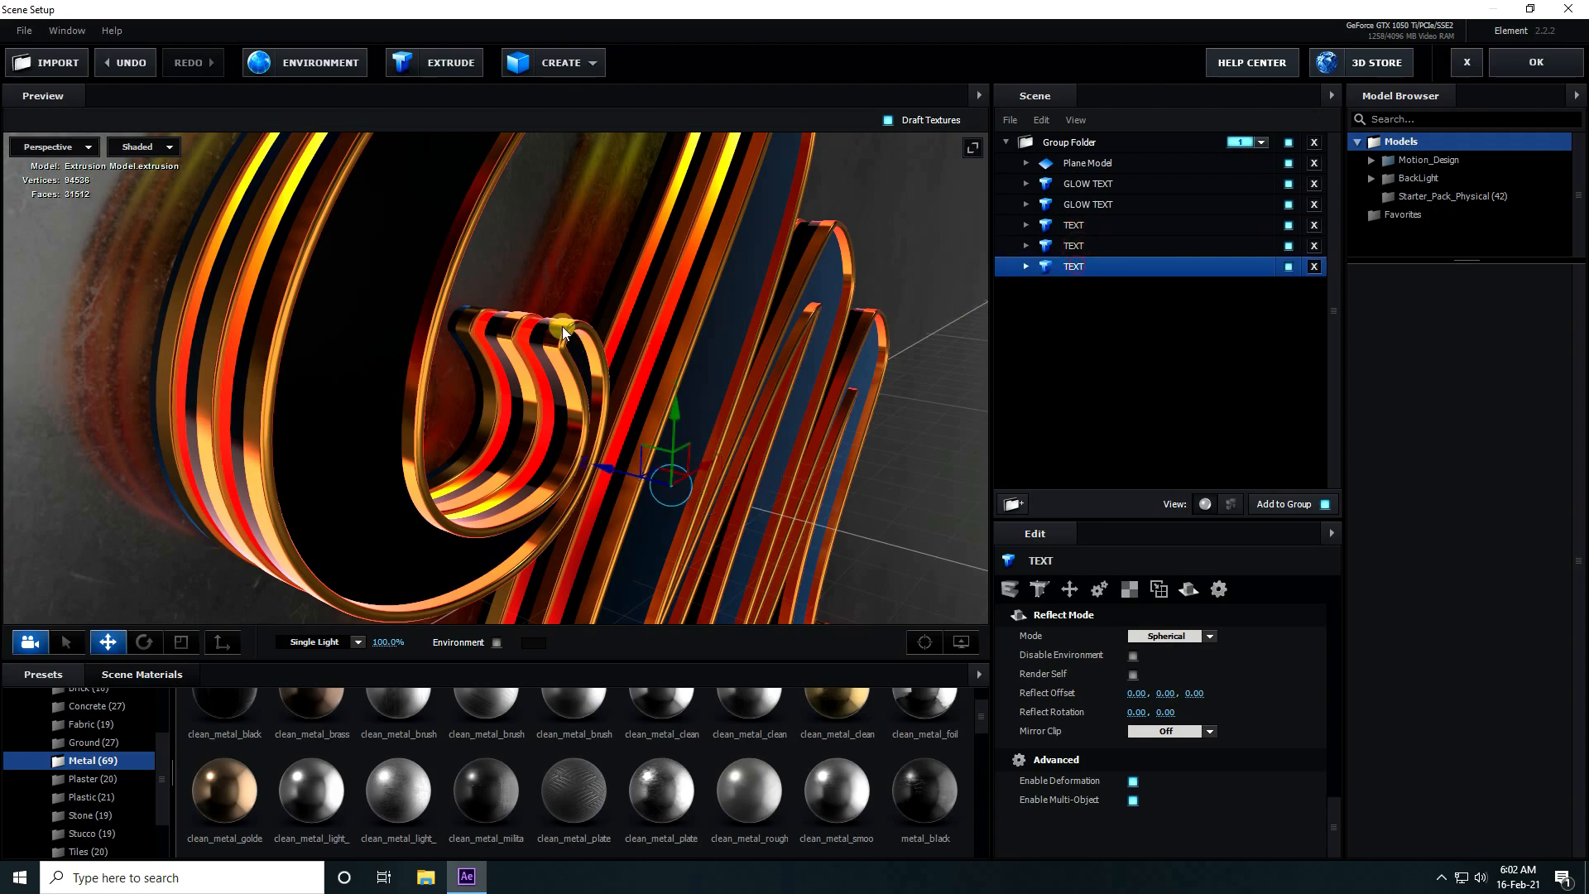
# - Load the BackLight_2K_44 environment from the BackLight_2K presets as the scene's environment map
pyautogui.click(1084, 165)
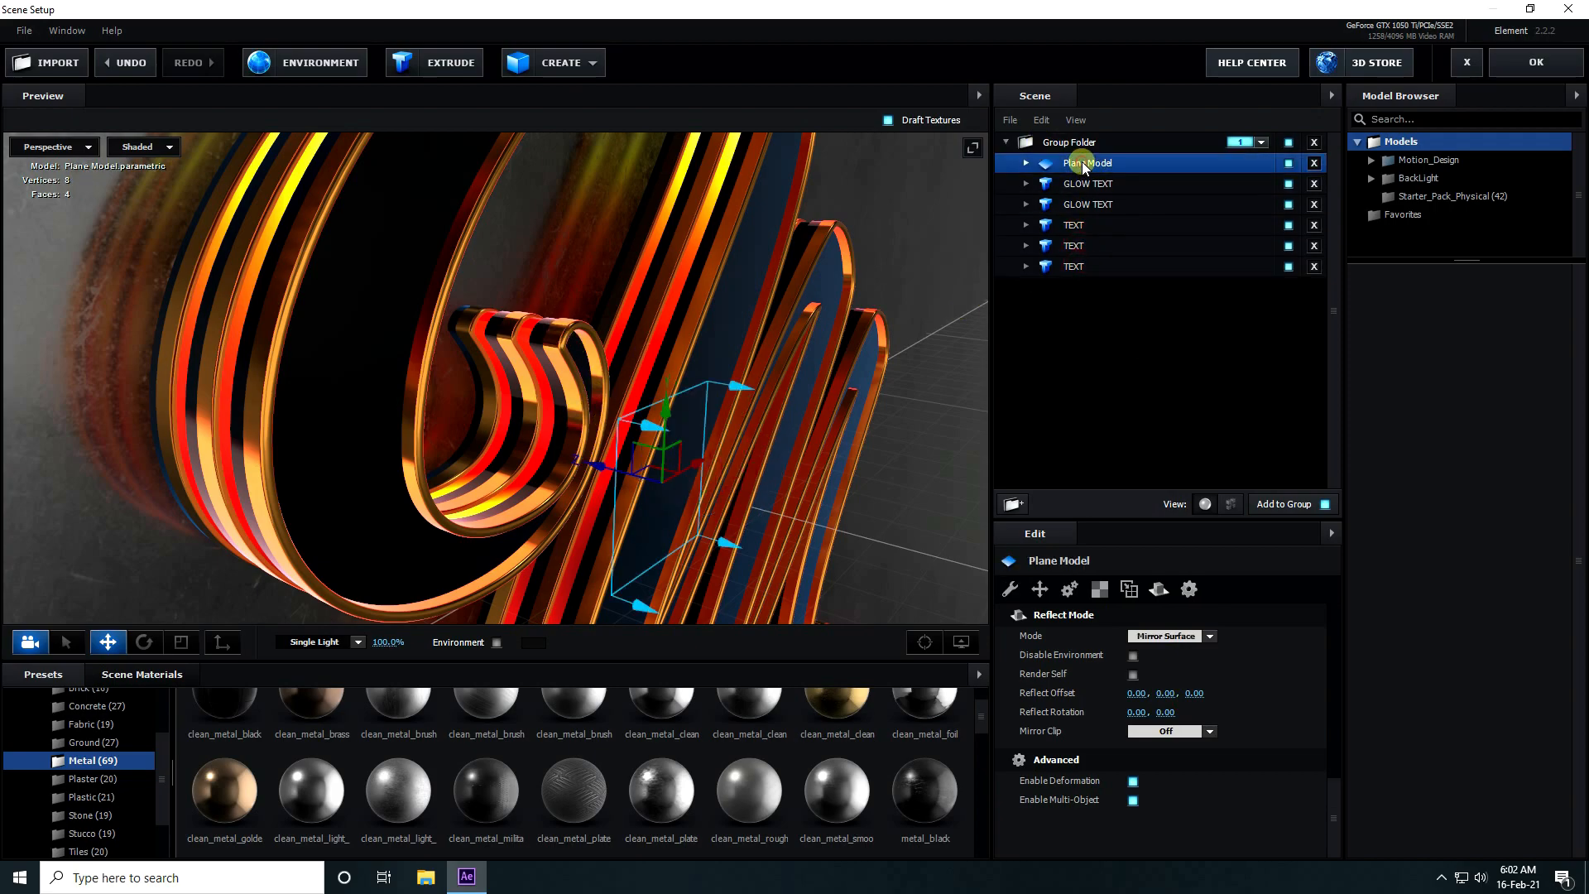
pyautogui.moveTo(782, 330); pyautogui.dragTo(594, 598)
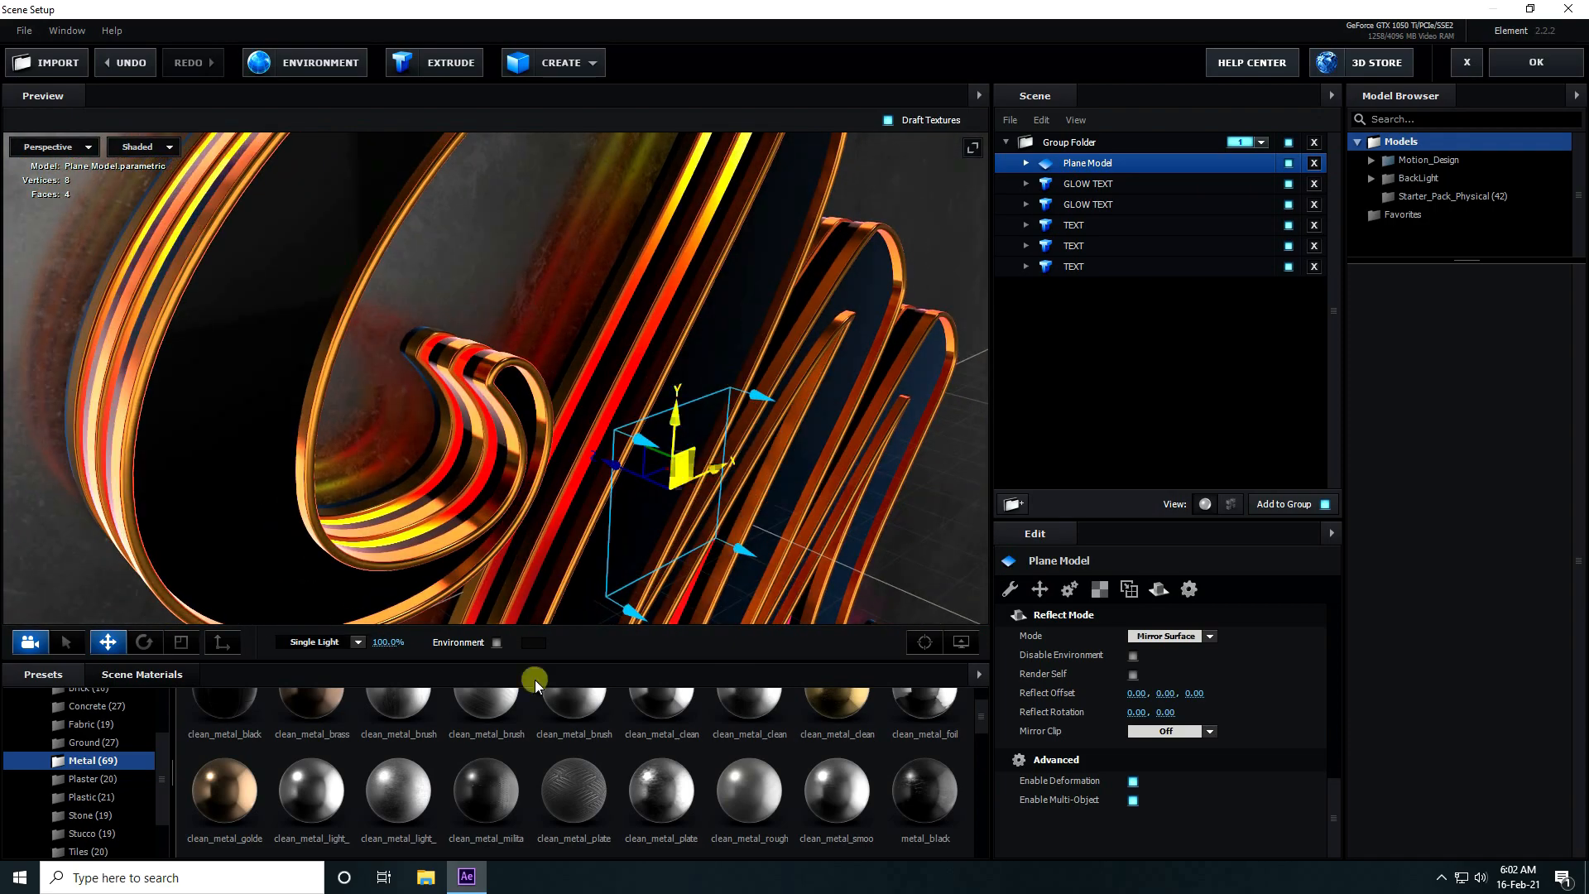
pyautogui.scroll(2, 108, 766)
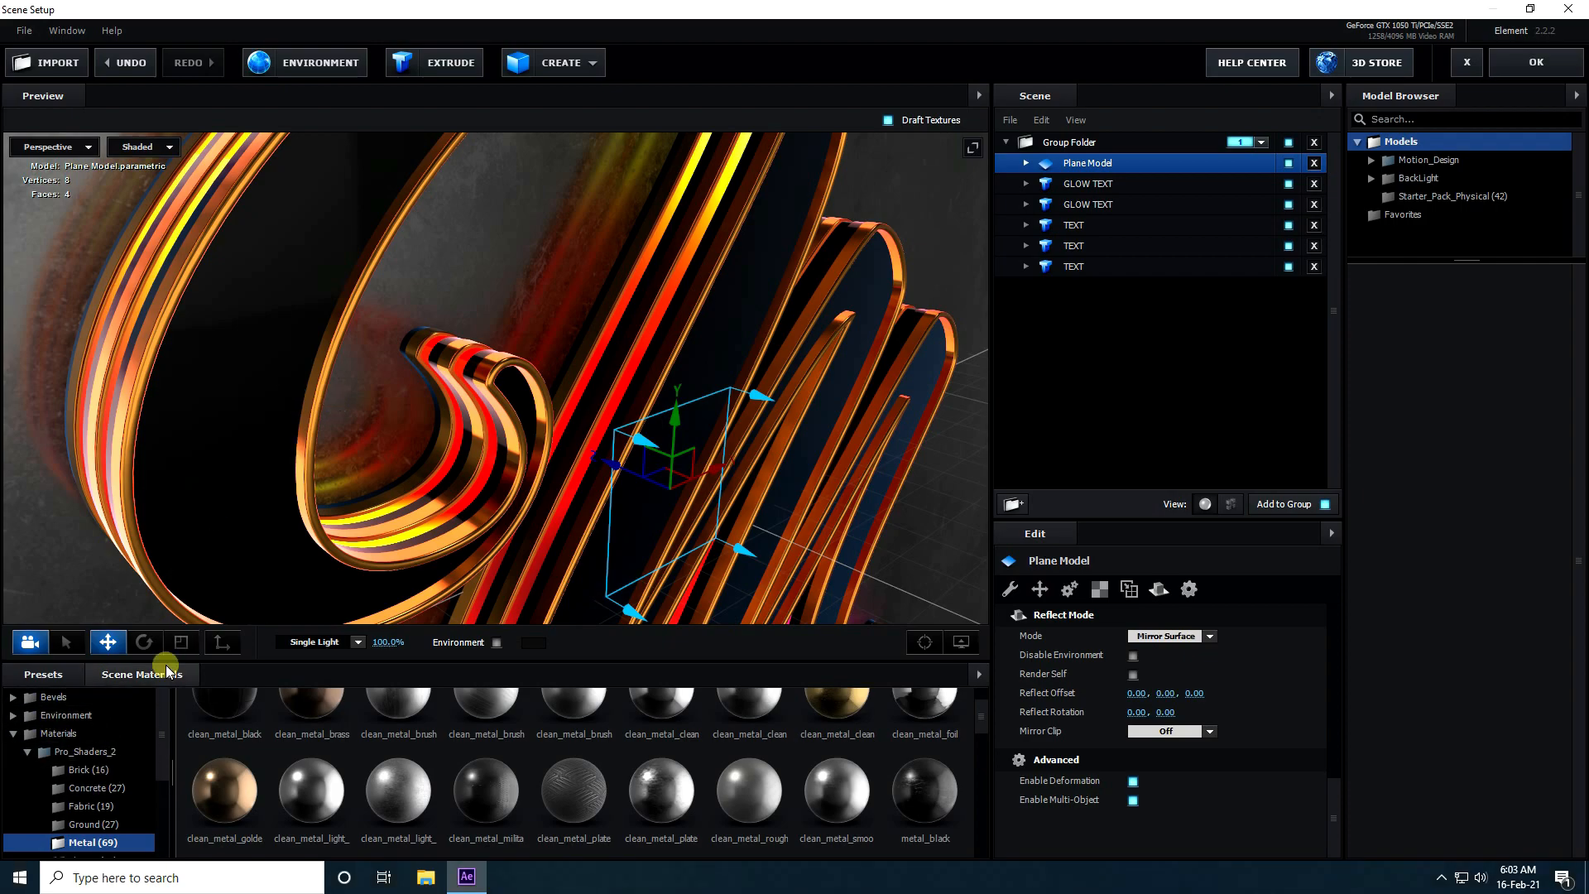
pyautogui.doubleClick(65, 717)
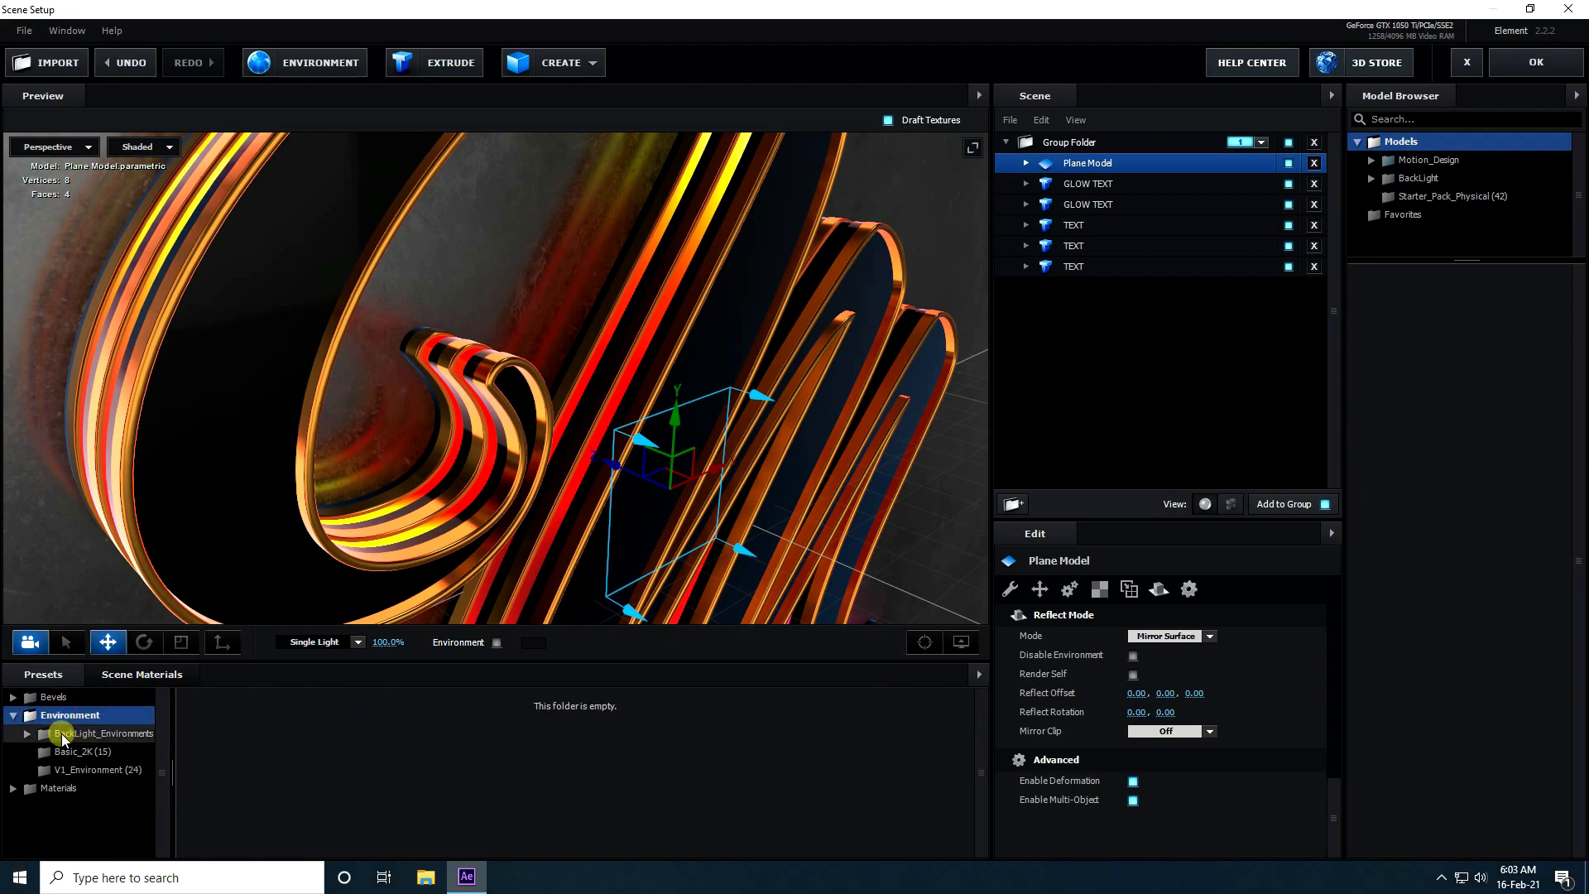
pyautogui.doubleClick(76, 733)
pyautogui.click(89, 752)
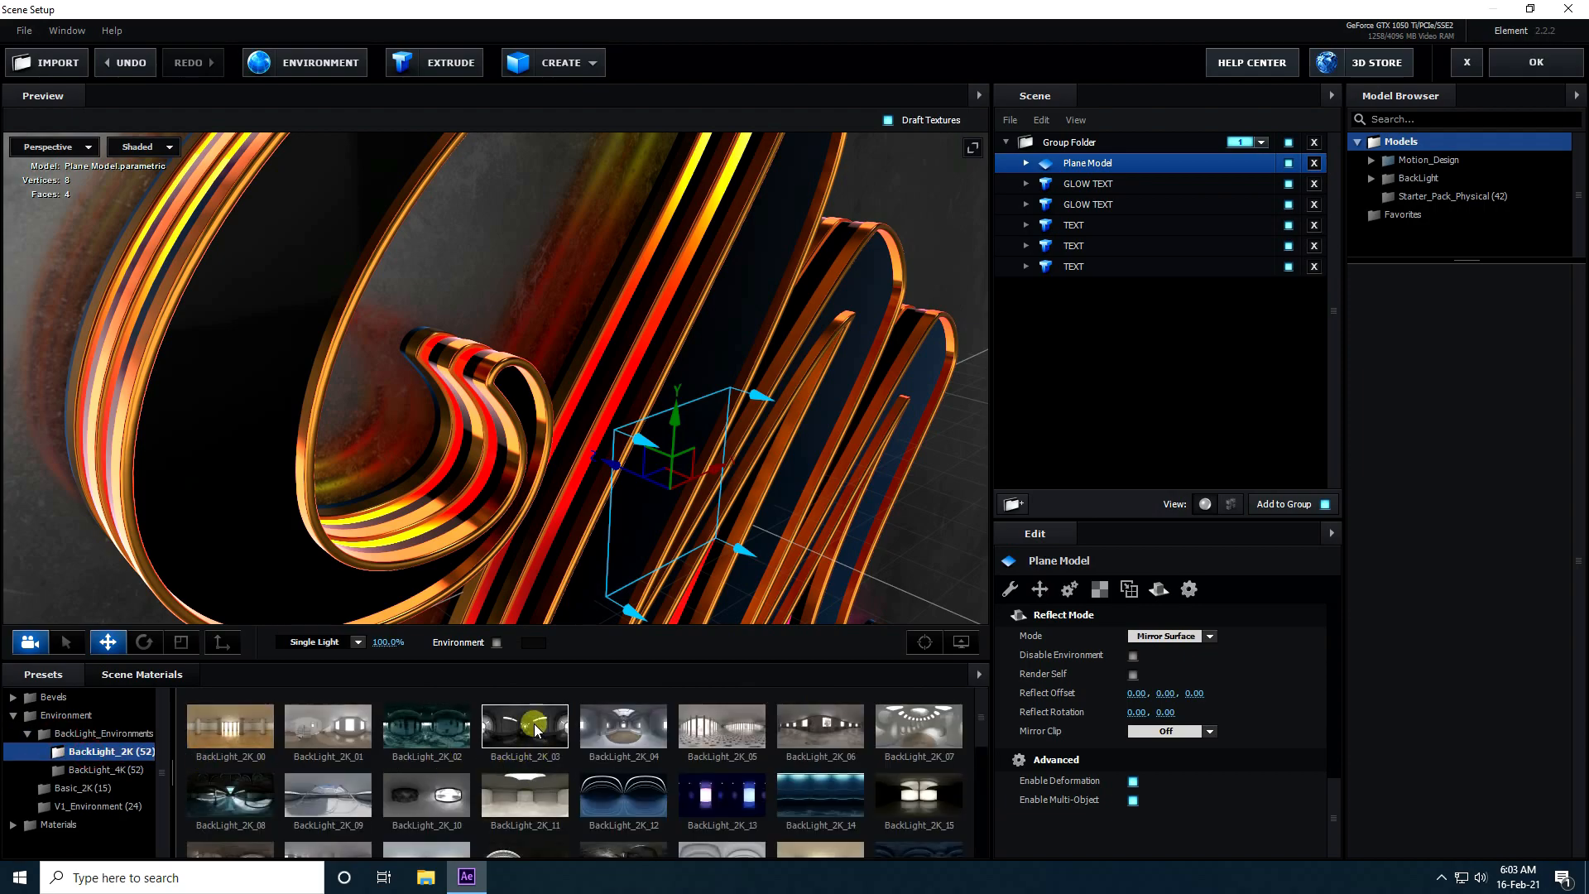
pyautogui.moveTo(509, 661); pyautogui.dragTo(508, 630)
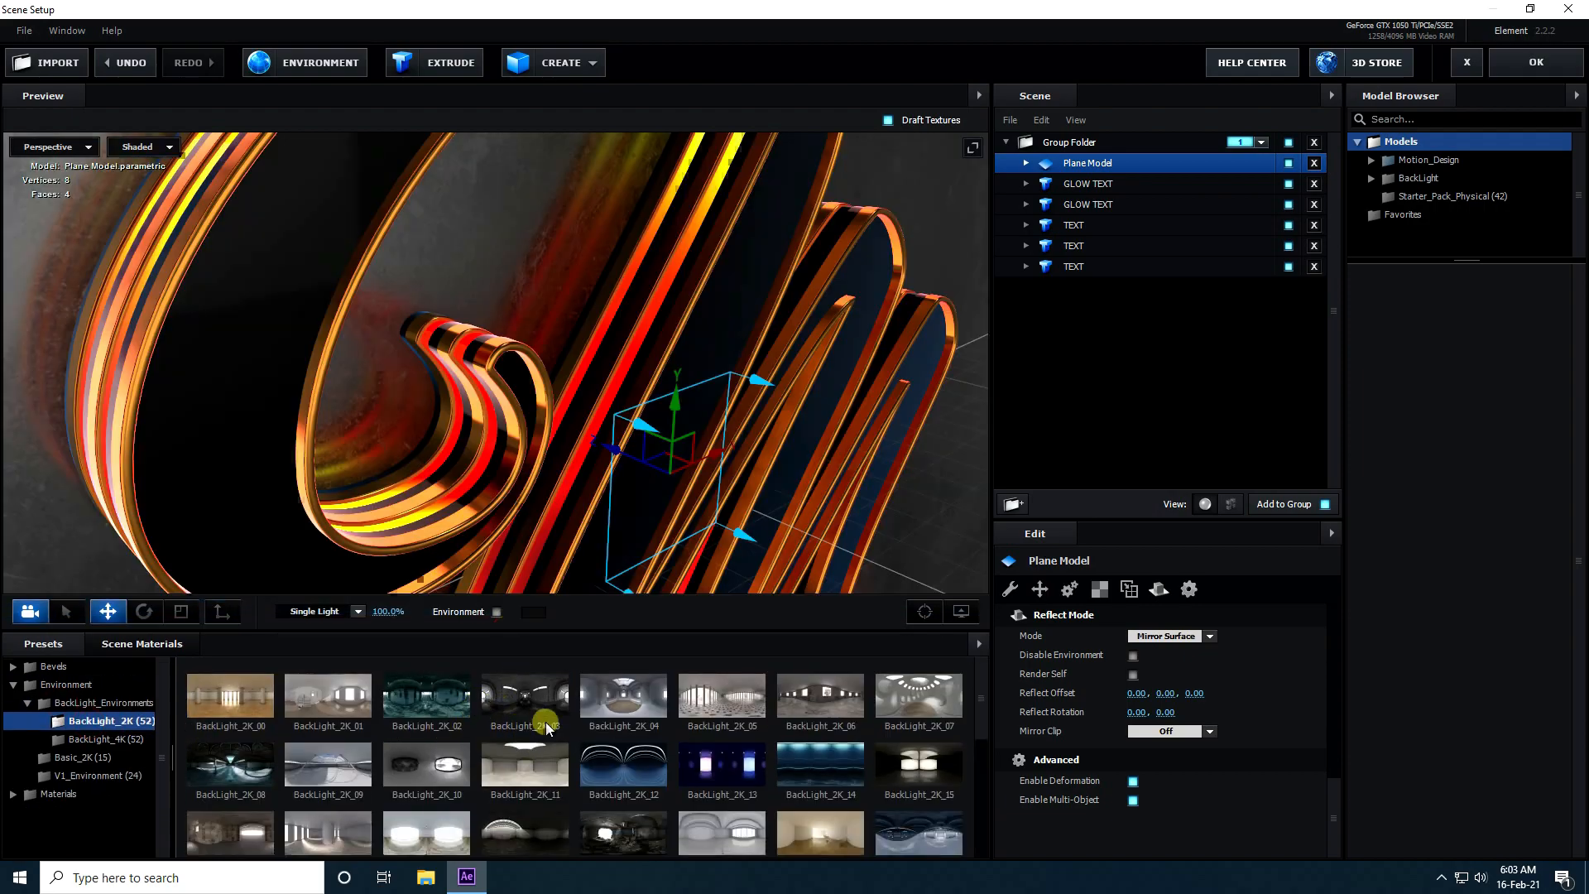
pyautogui.scroll(-2, 676, 752)
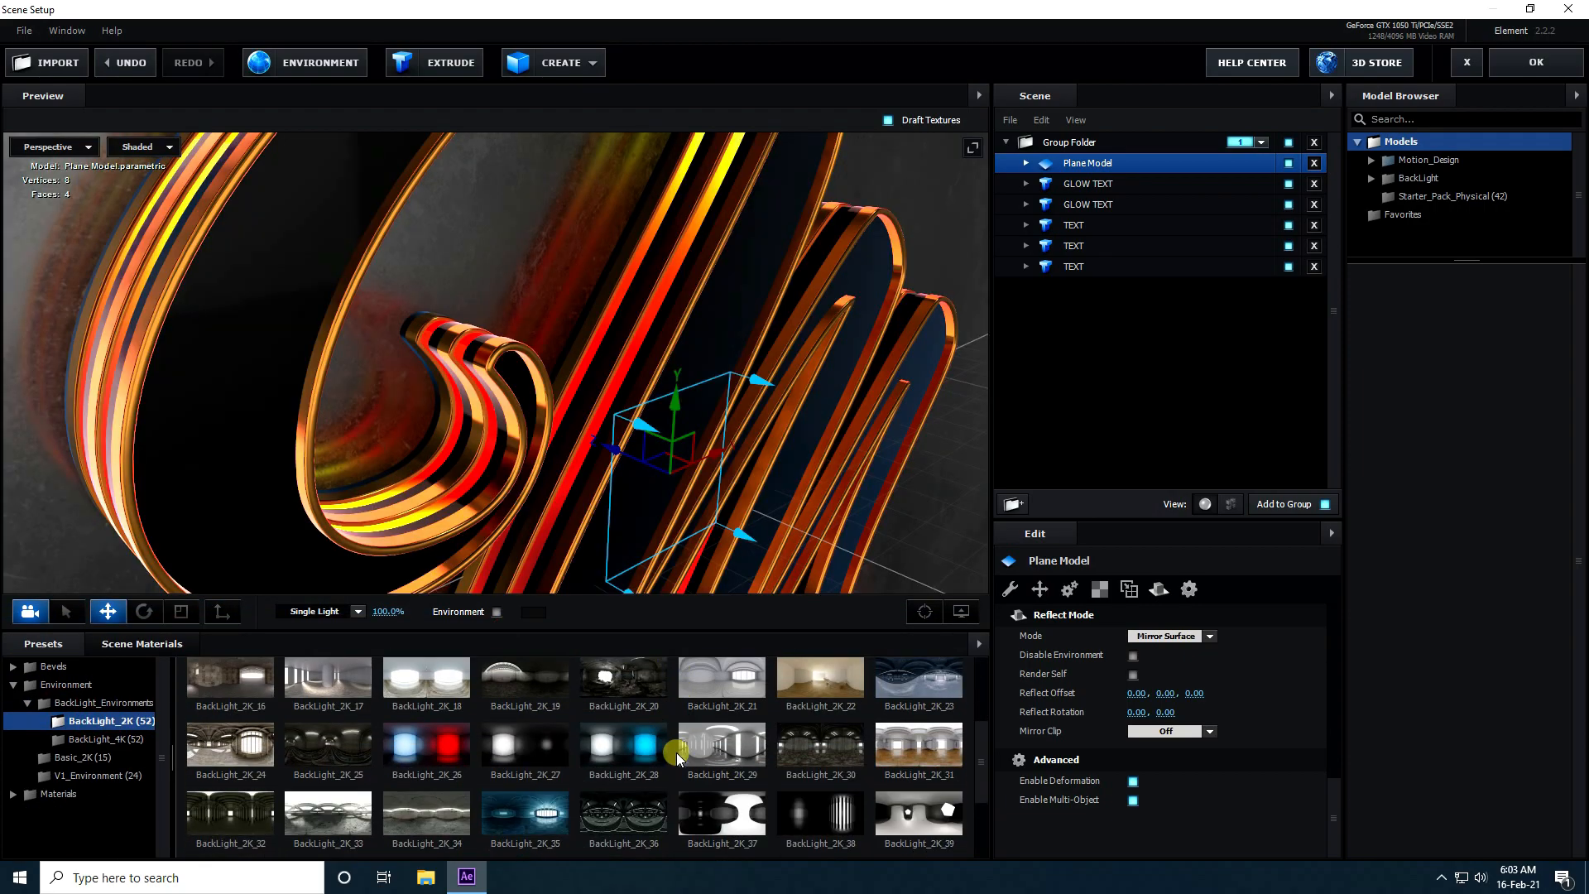
pyautogui.scroll(-2, 598, 762)
pyautogui.click(614, 755)
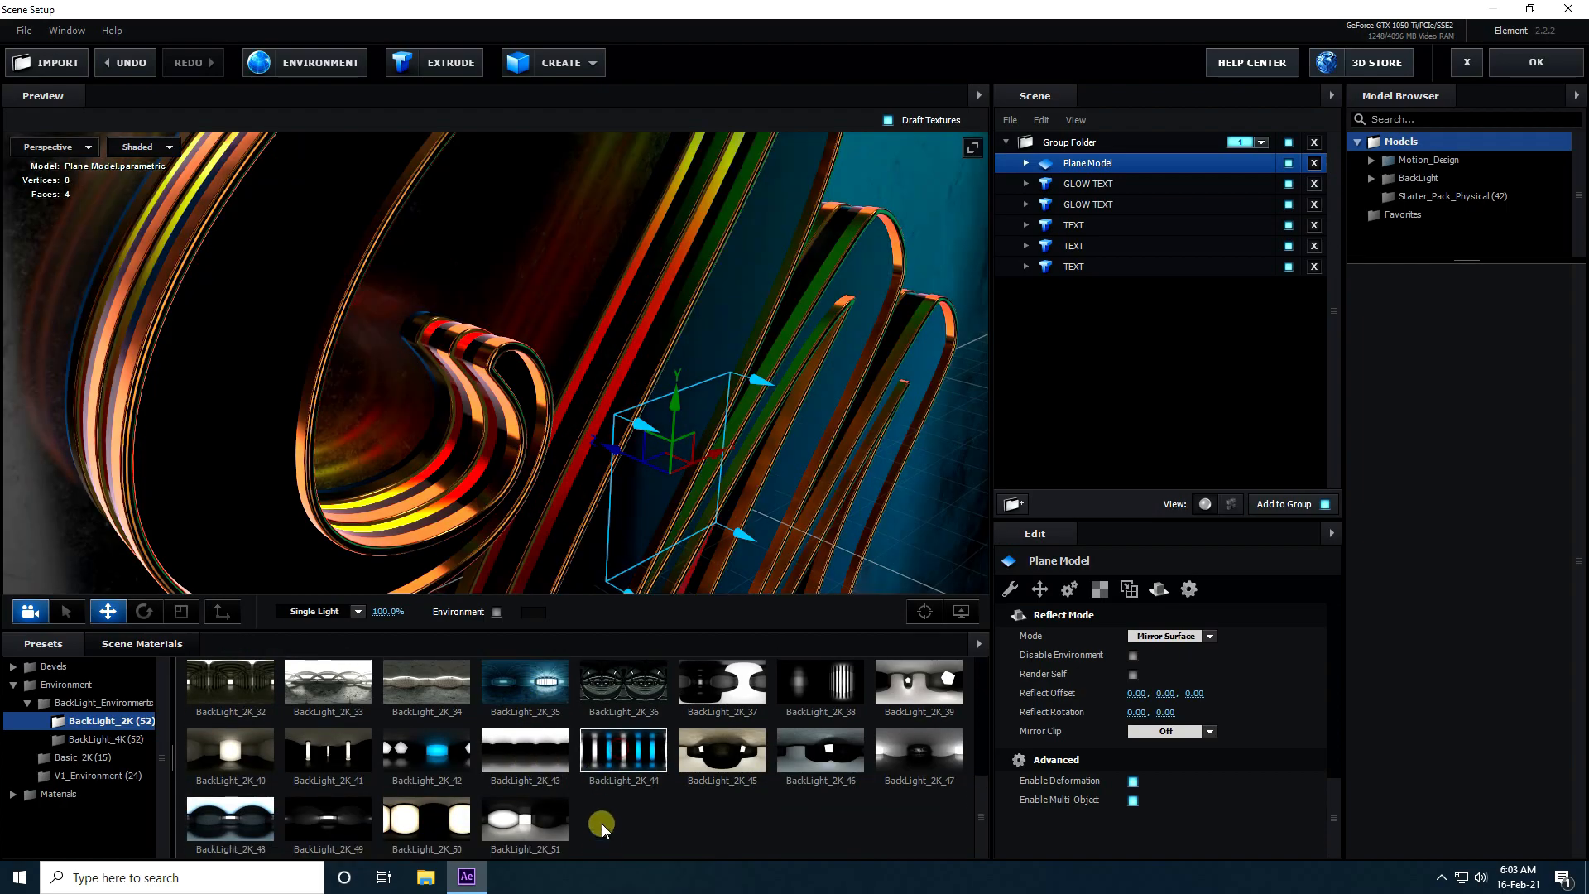
# - Switch the preview lighting from Single Light to Aqua and inspect the letter's reflections
pyautogui.scroll(-6, 571, 439)
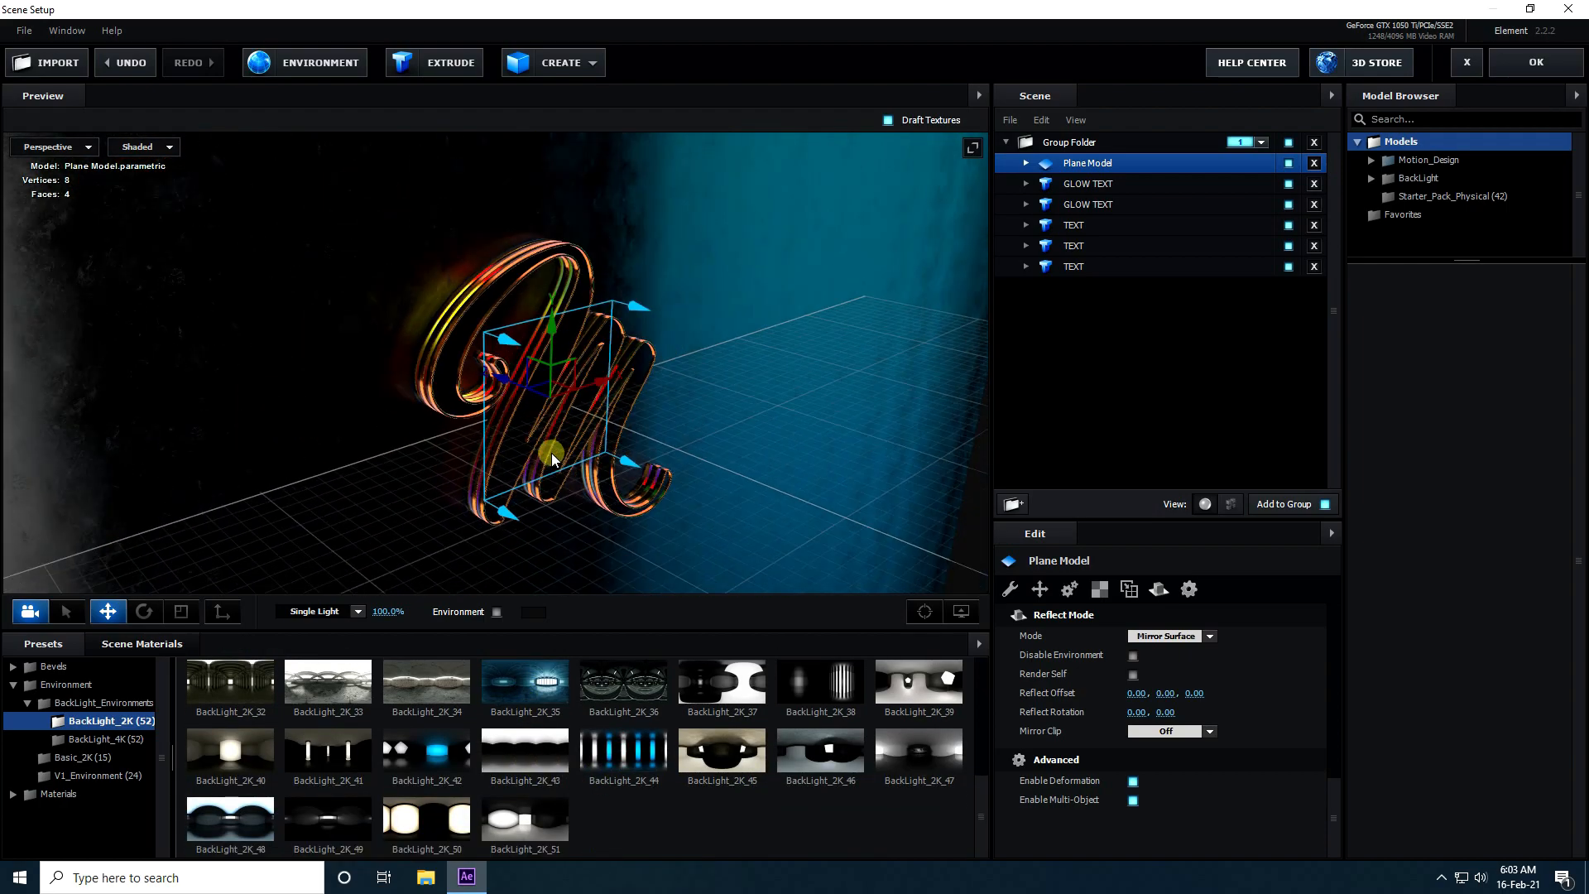
pyautogui.scroll(3, 562, 461)
pyautogui.moveTo(752, 376); pyautogui.dragTo(574, 408)
pyautogui.click(333, 611)
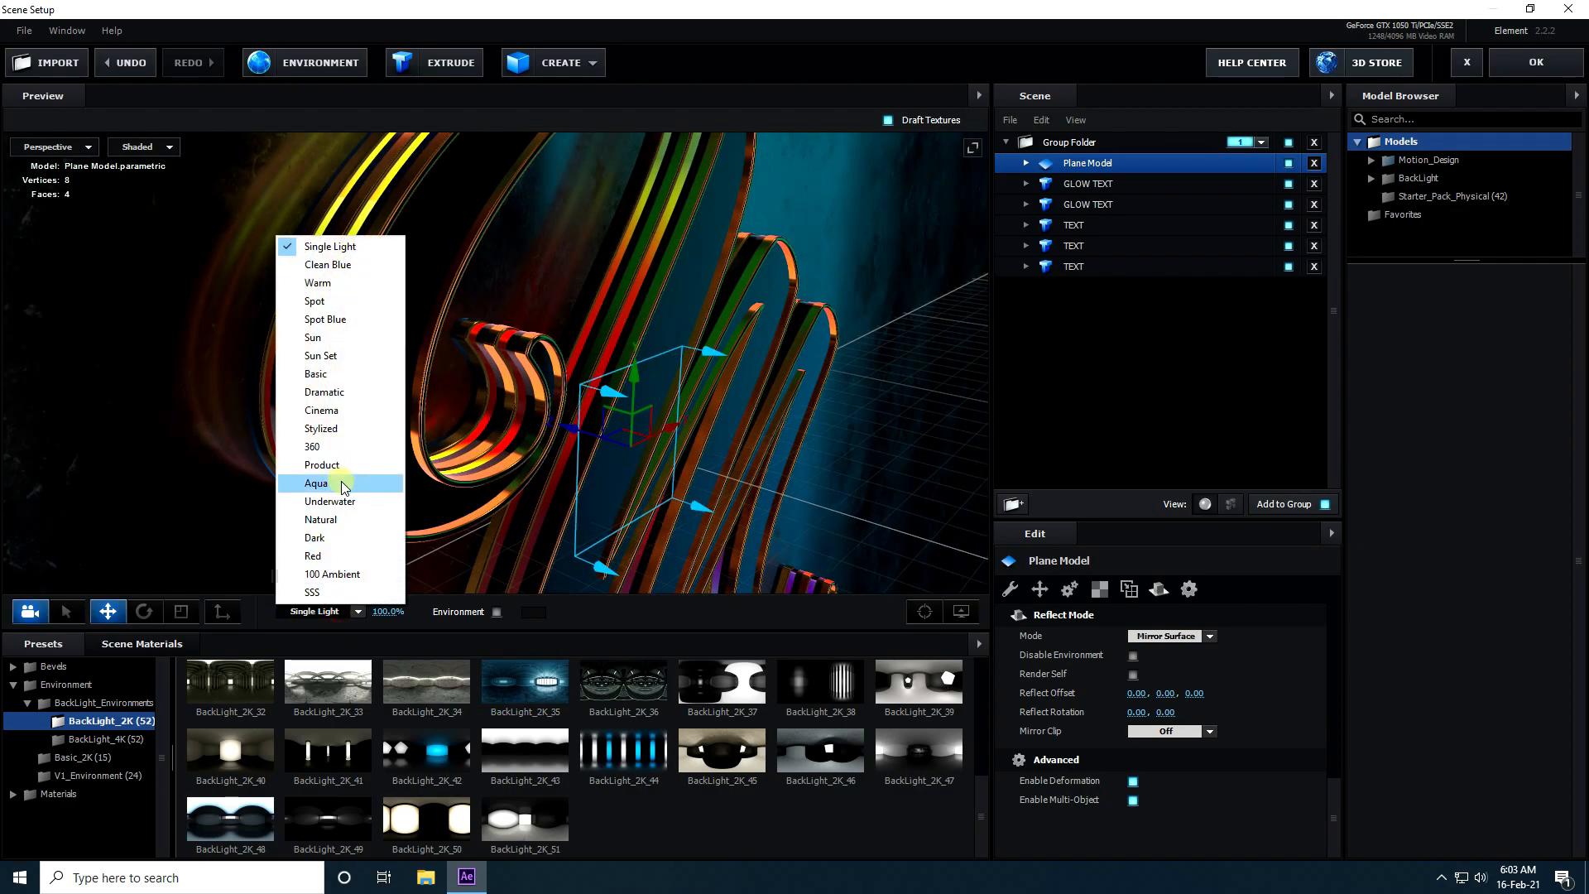
pyautogui.click(342, 485)
pyautogui.moveTo(616, 306); pyautogui.dragTo(529, 330)
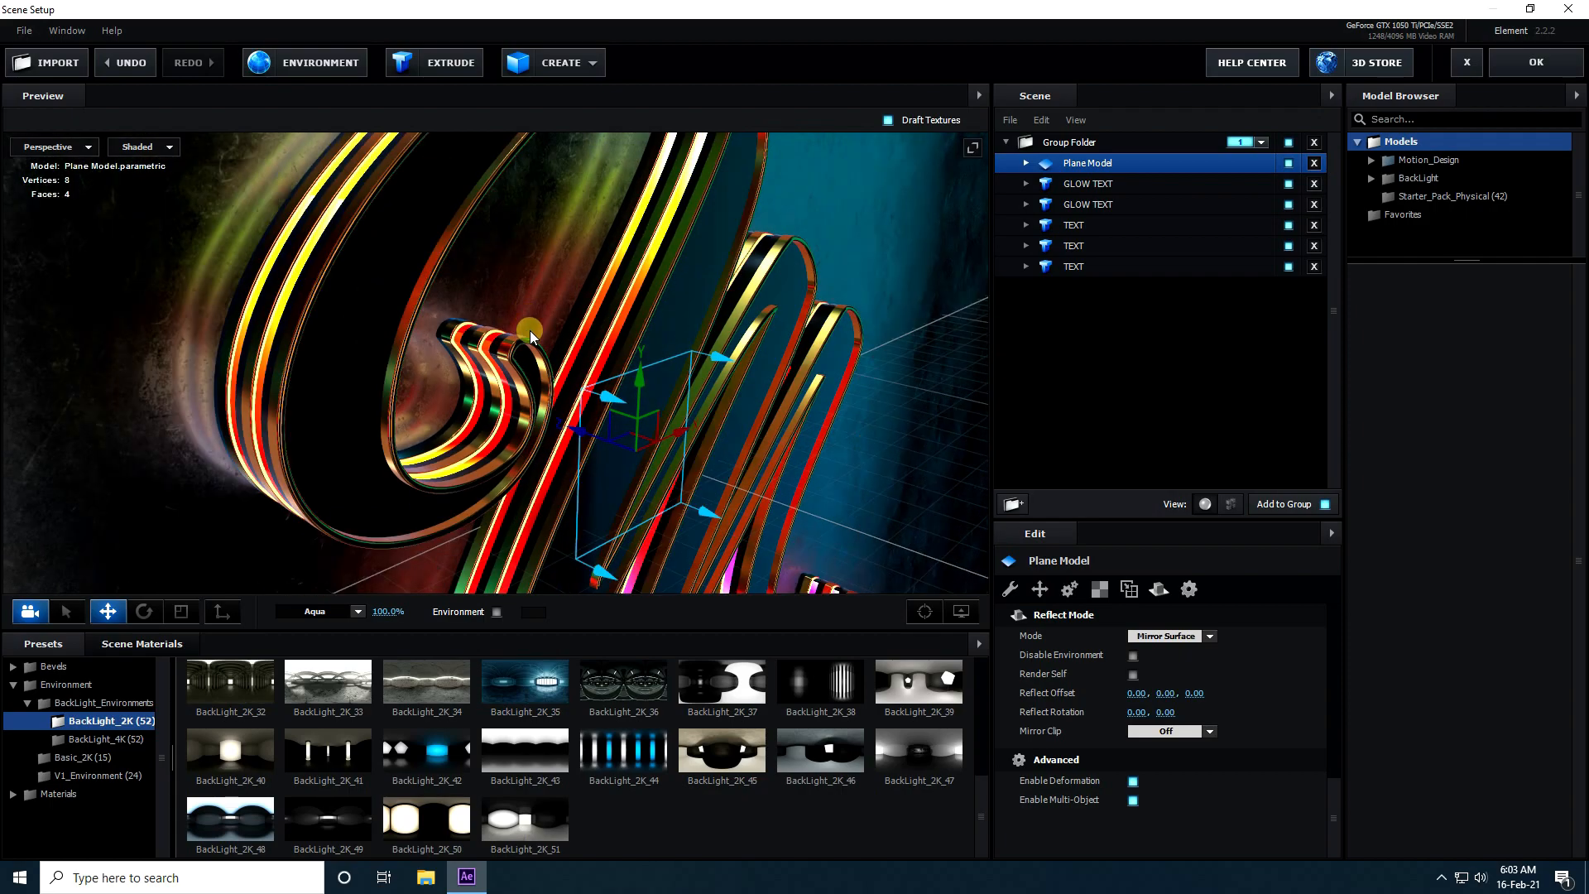
# - Toggle the preview's Reflections display and accept the scene setup to return to the 3D TEXT composition
pyautogui.click(978, 647)
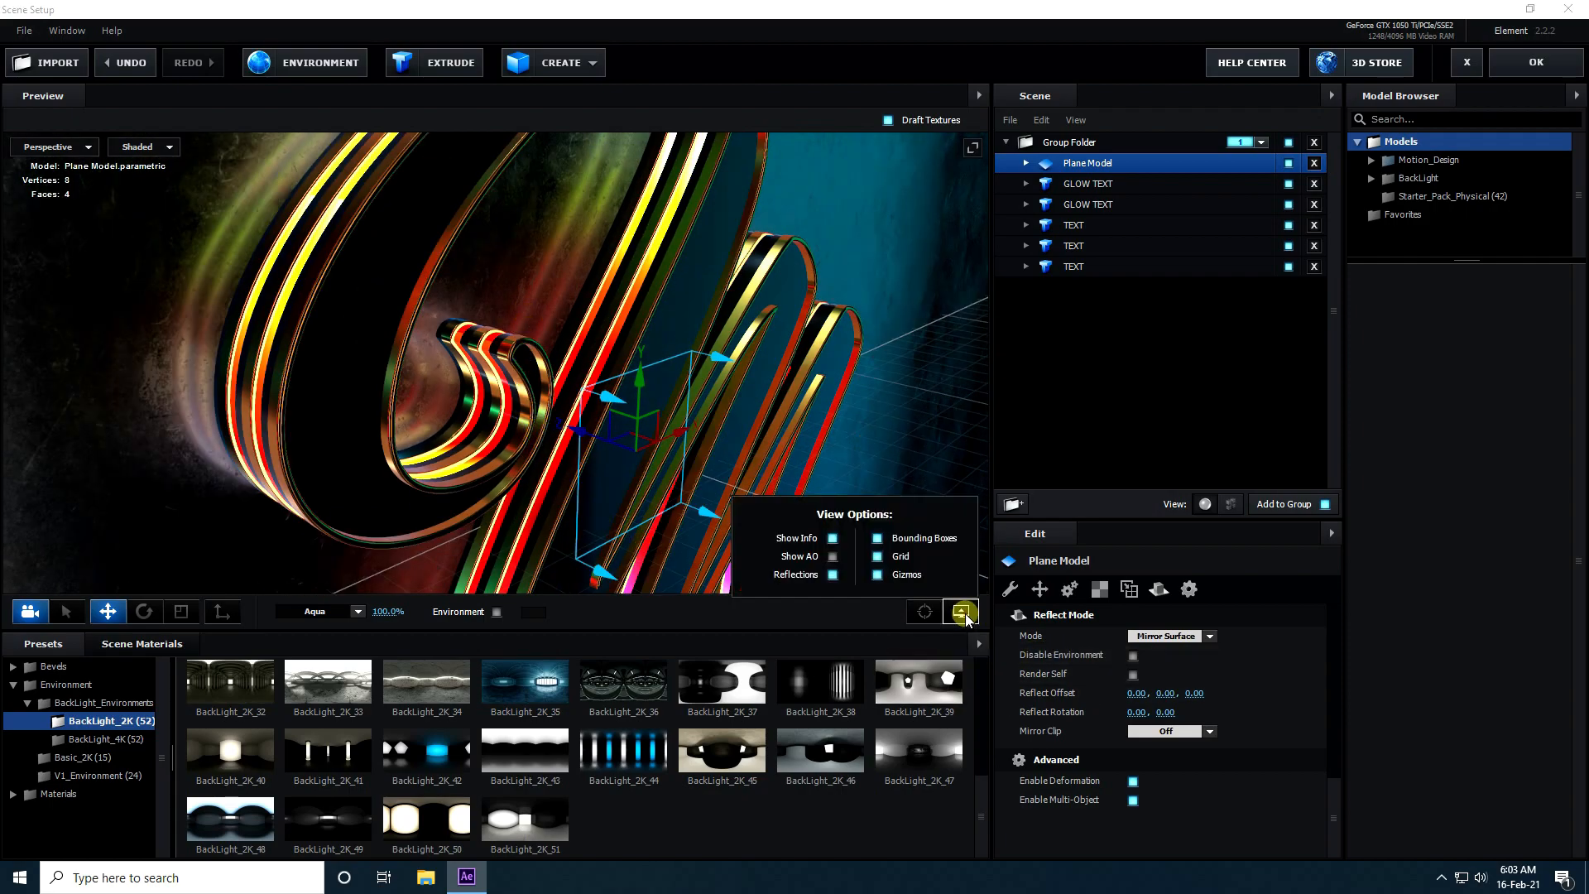
pyautogui.click(833, 574)
pyautogui.moveTo(929, 365); pyautogui.dragTo(866, 360)
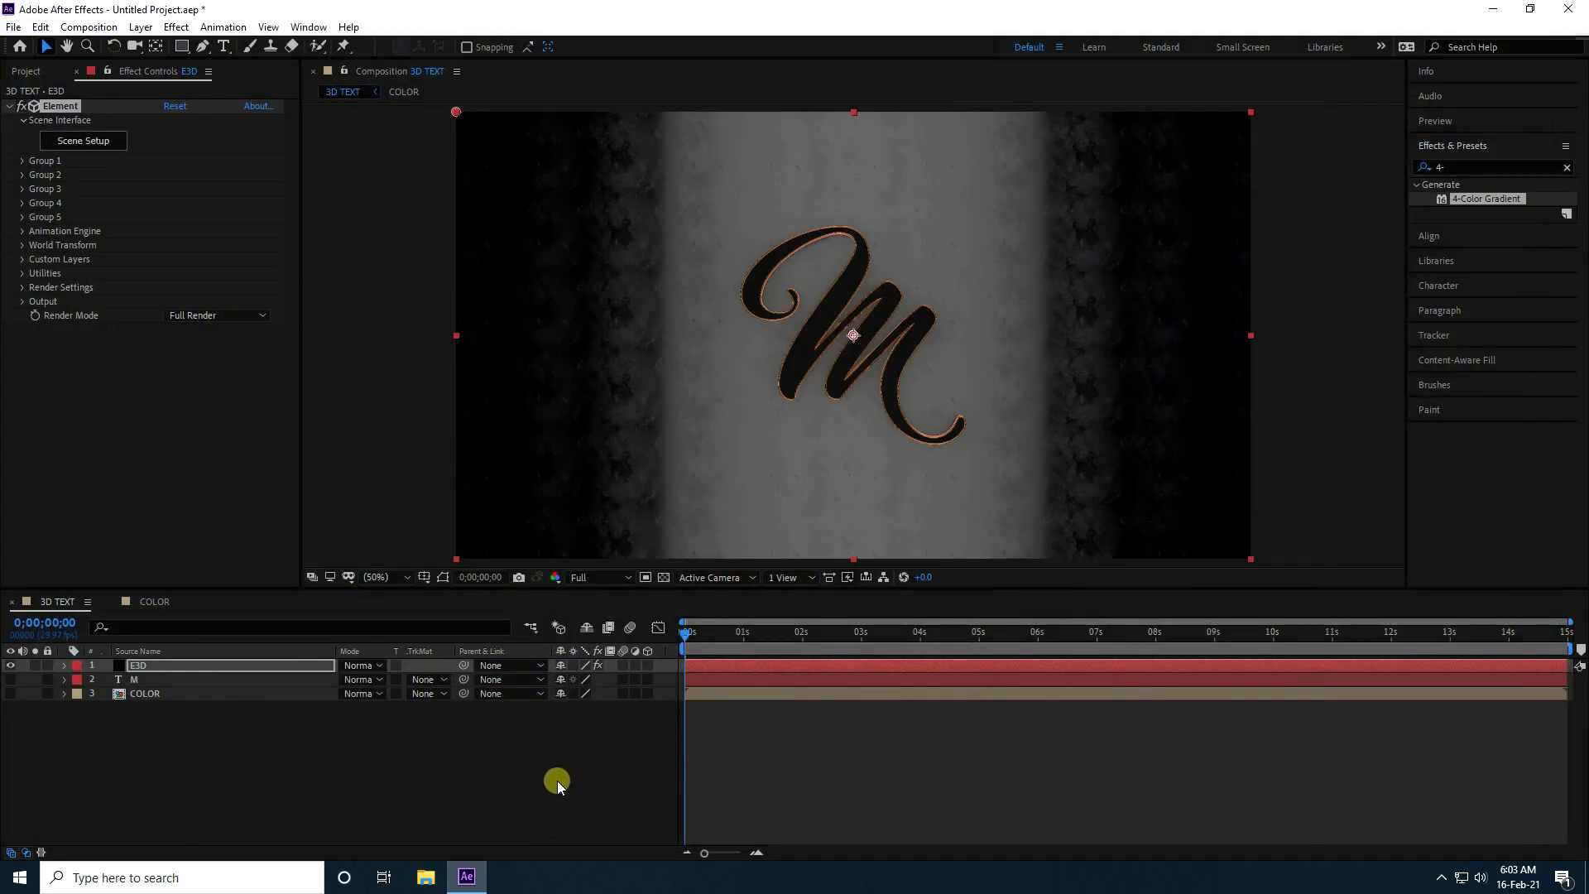
# - Add a two-node camera named Camera 1 with the 35mm preset to the 3D TEXT composition
pyautogui.rightClick(283, 767)
pyautogui.moveTo(366, 582)
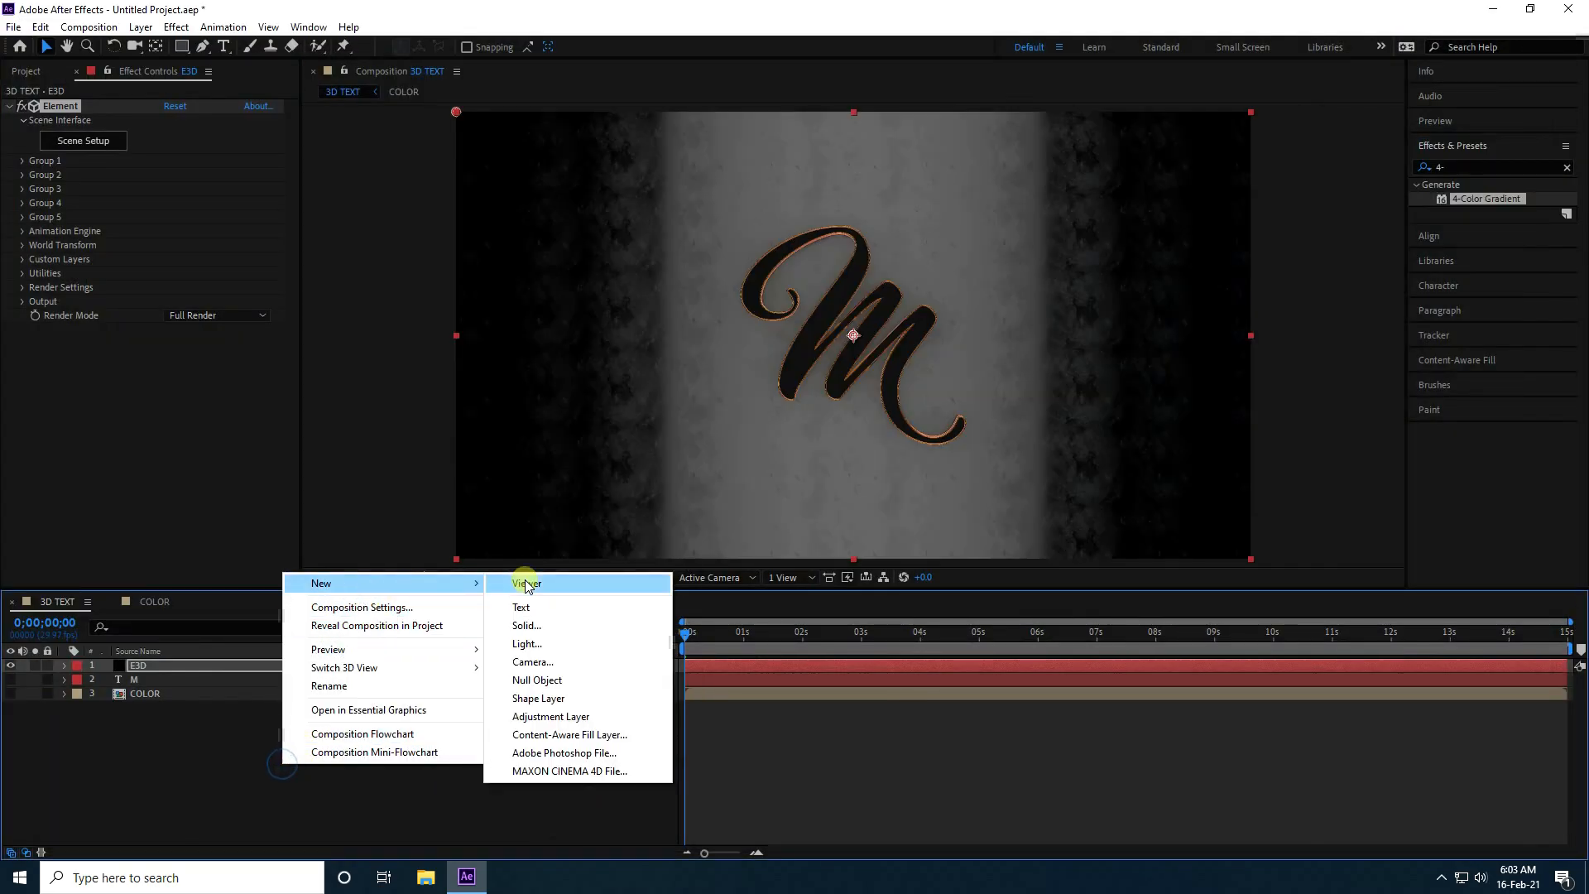
pyautogui.click(542, 669)
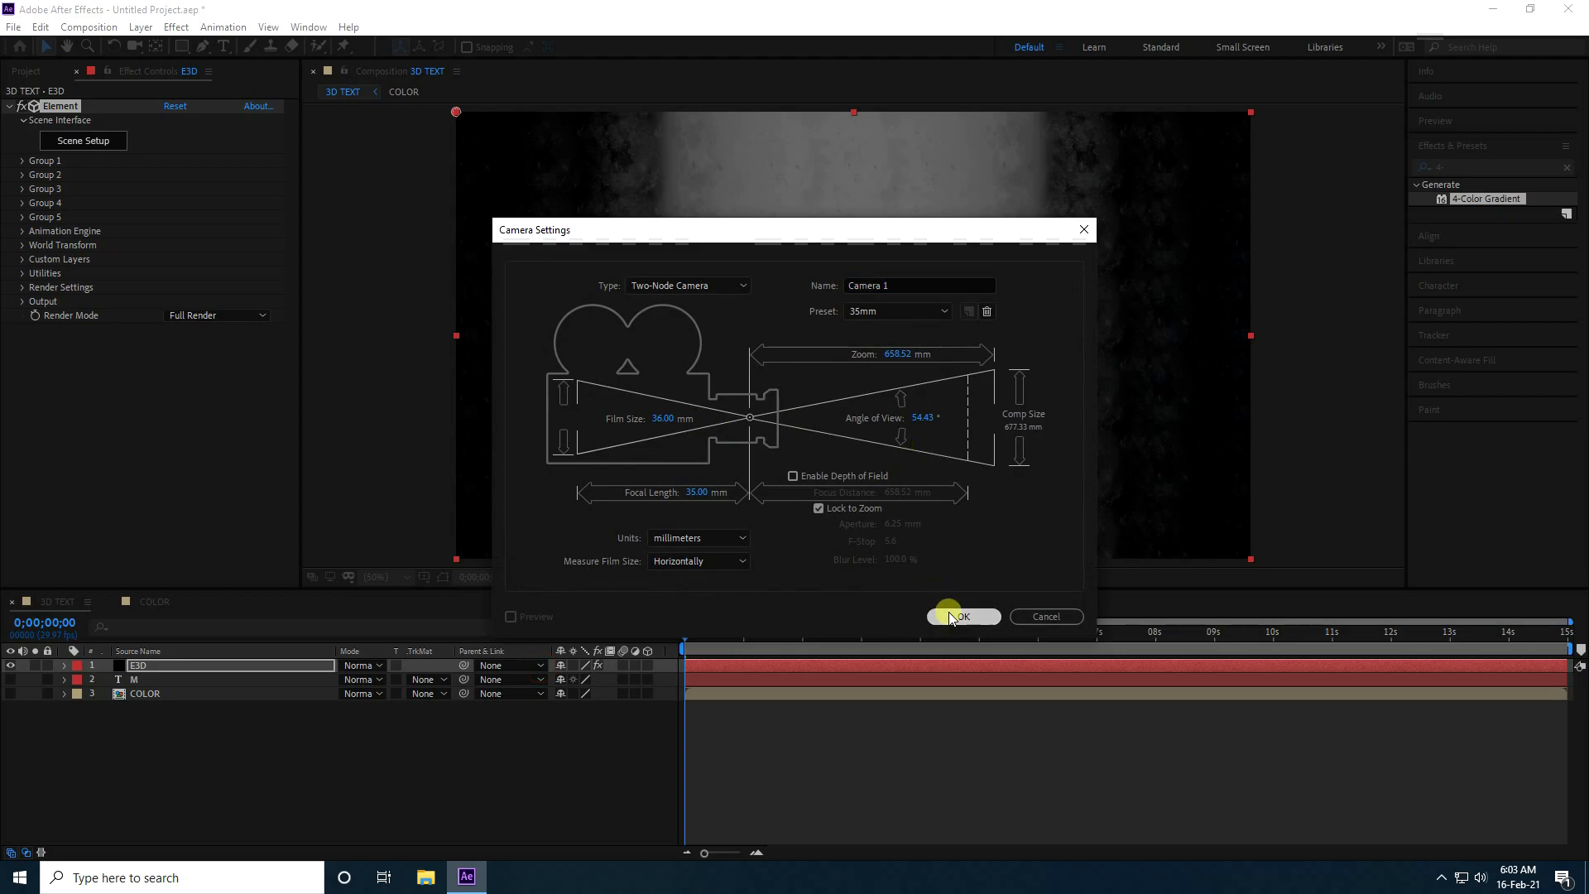
pyautogui.click(952, 613)
# - Orbit and track the camera to an angled close-up of the letter's curl, at about 553, 328, -242
pyautogui.moveTo(135, 47); pyautogui.dragTo(238, 116)
pyautogui.moveTo(731, 270); pyautogui.dragTo(741, 204)
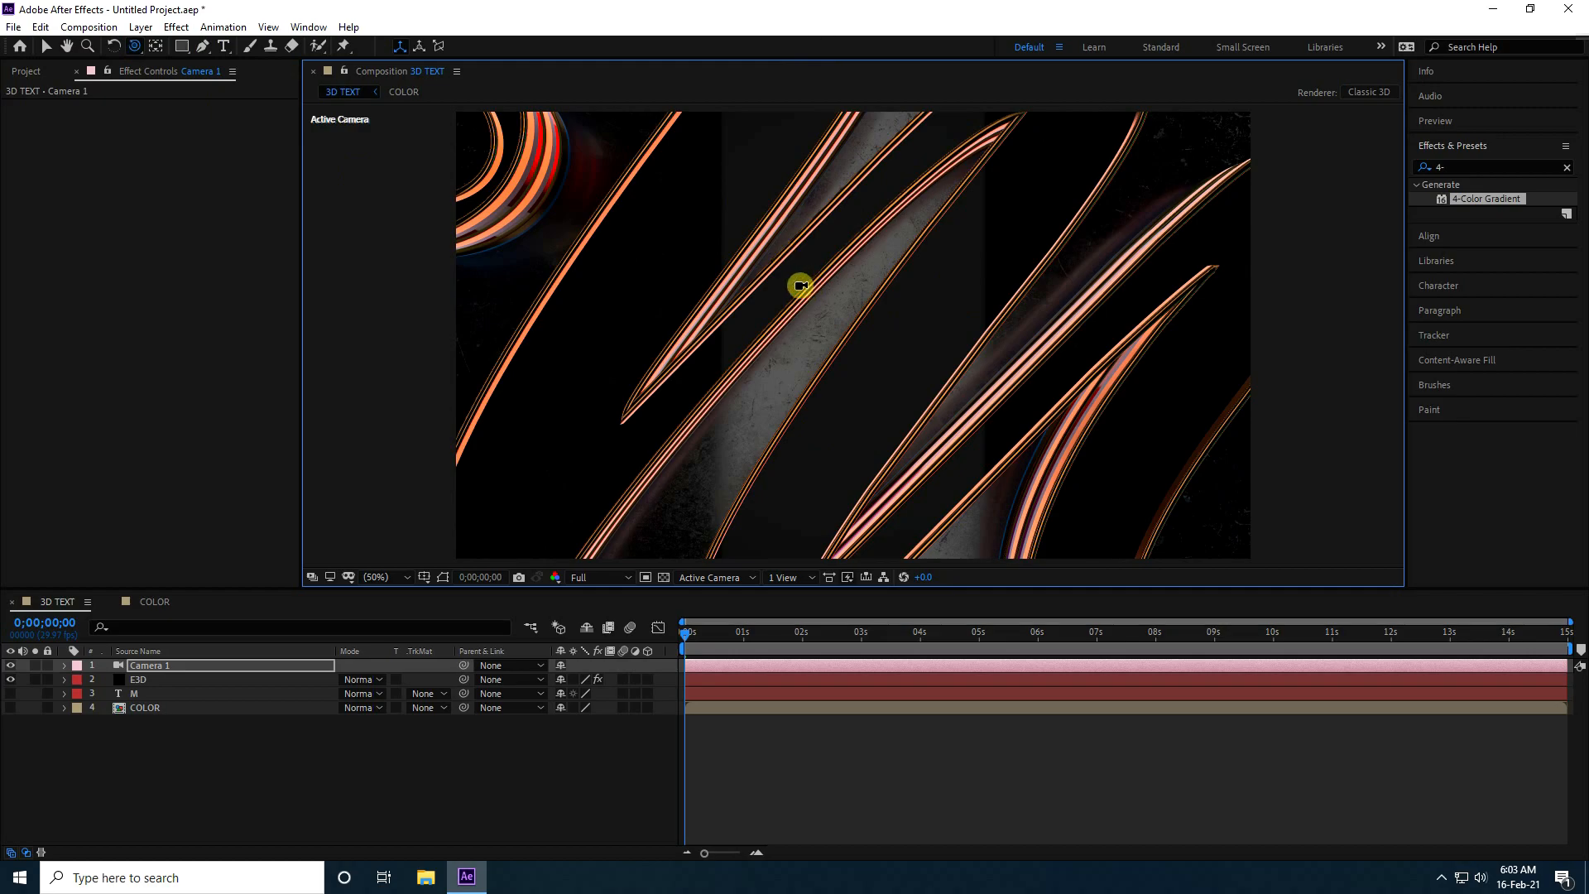
pyautogui.moveTo(837, 309); pyautogui.dragTo(1141, 520)
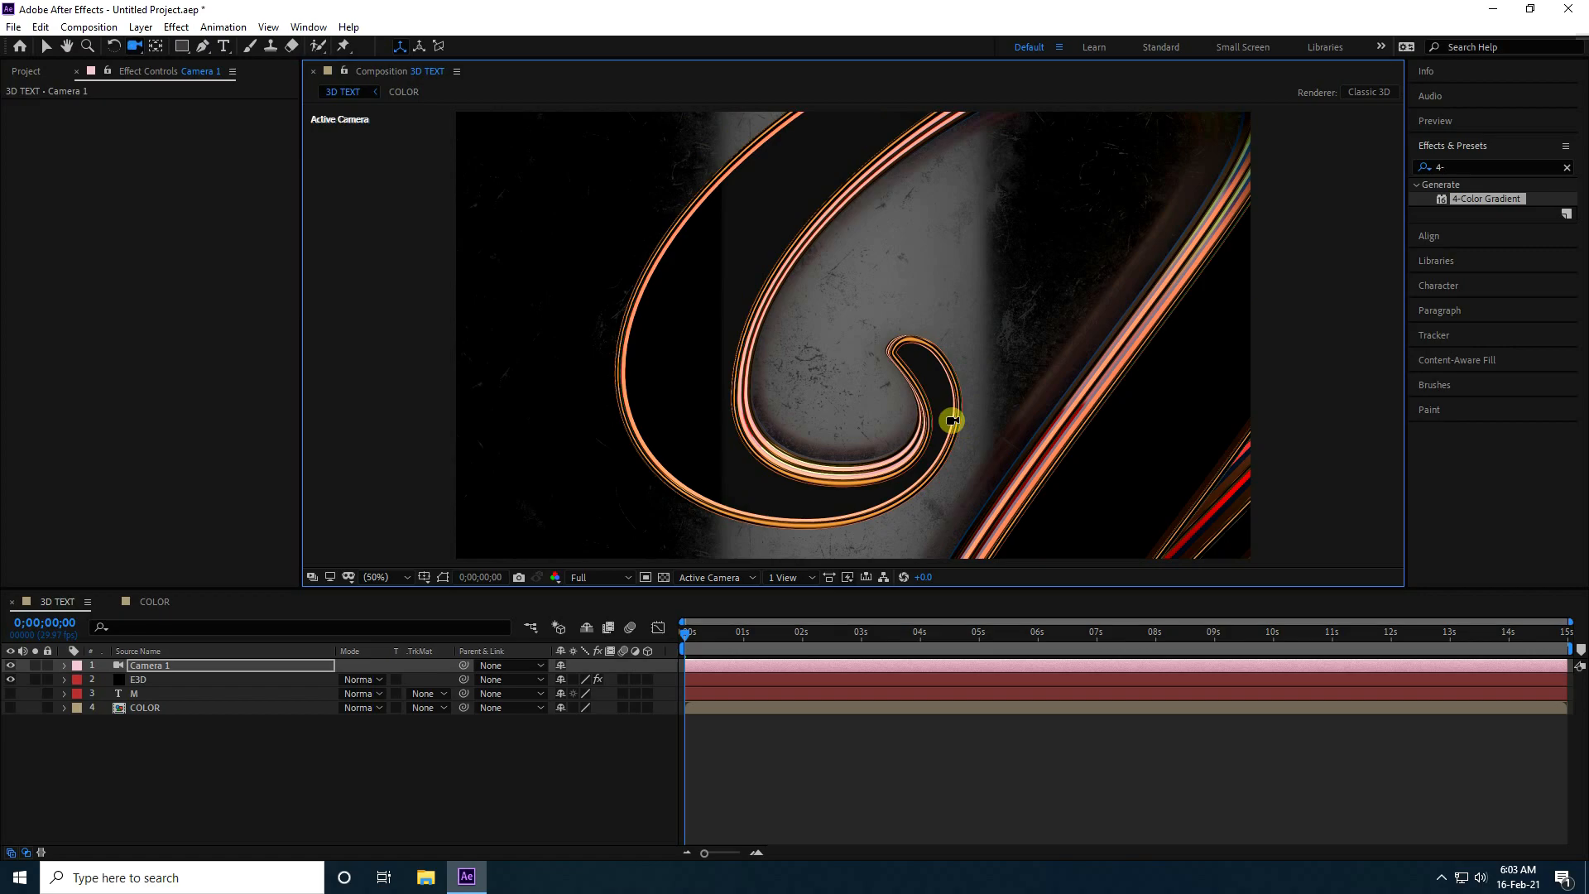
pyautogui.moveTo(946, 419); pyautogui.dragTo(1010, 439)
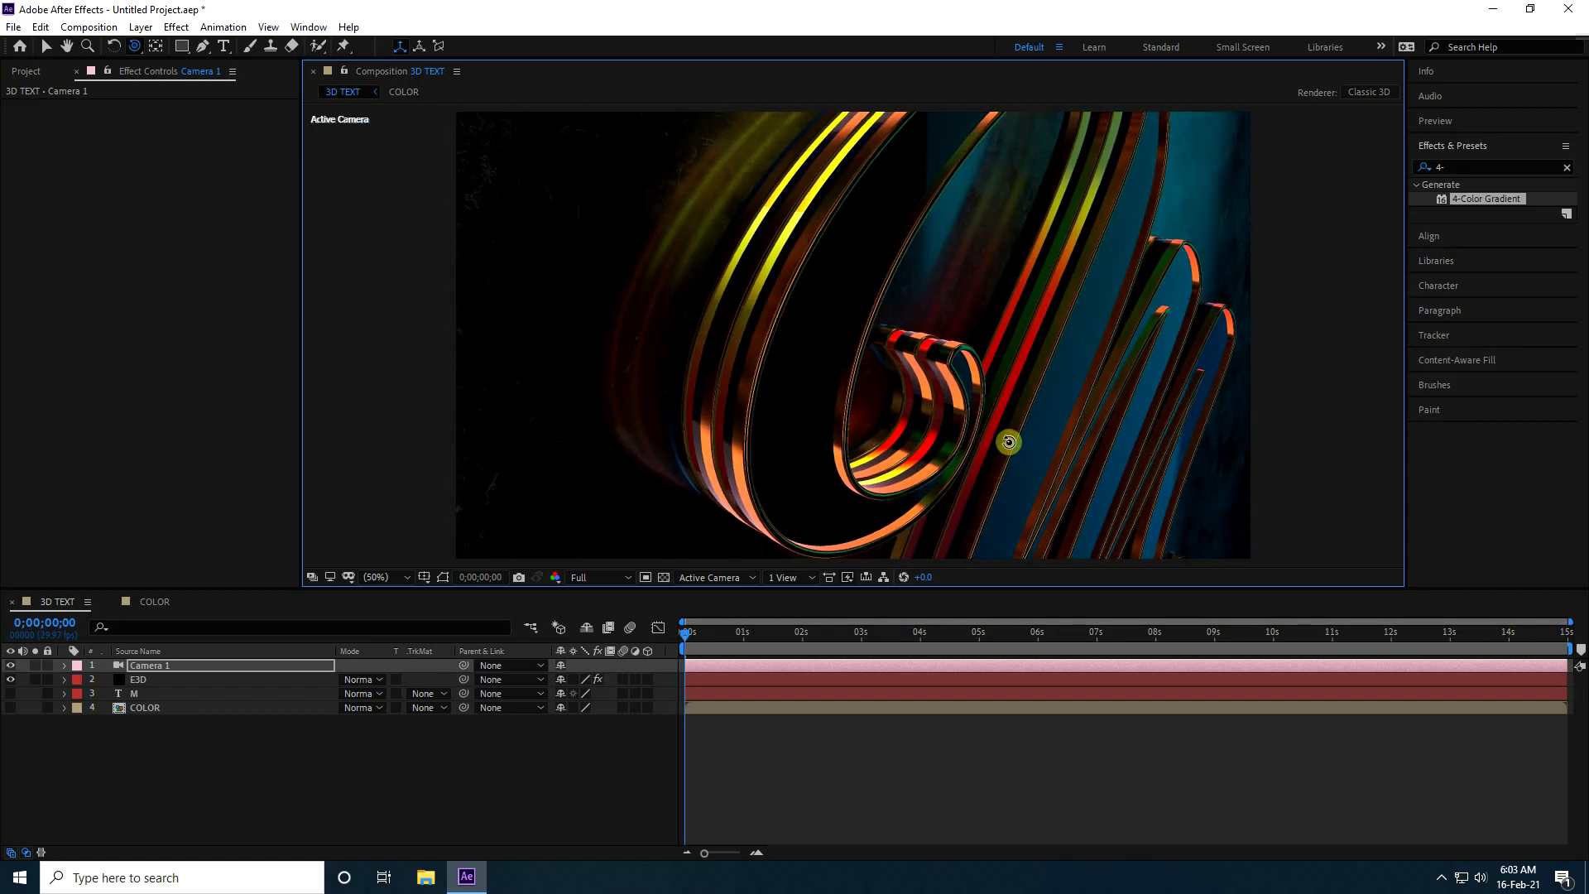
# - Set Add Lighting to Aqua in the E3D layer's Element render settings
pyautogui.click(146, 679)
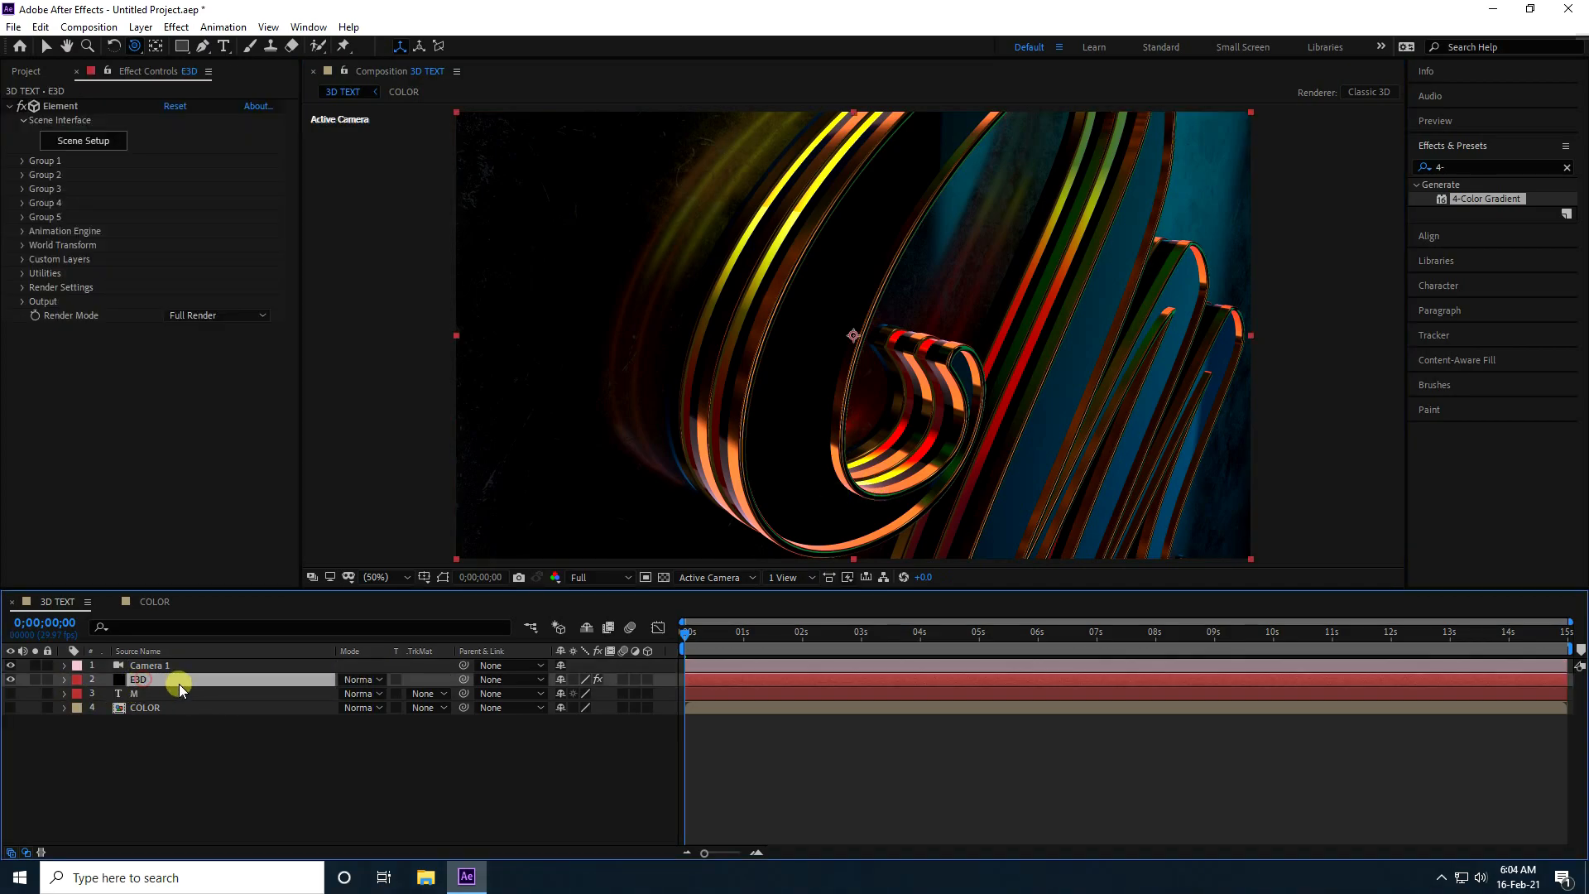
pyautogui.click(22, 289)
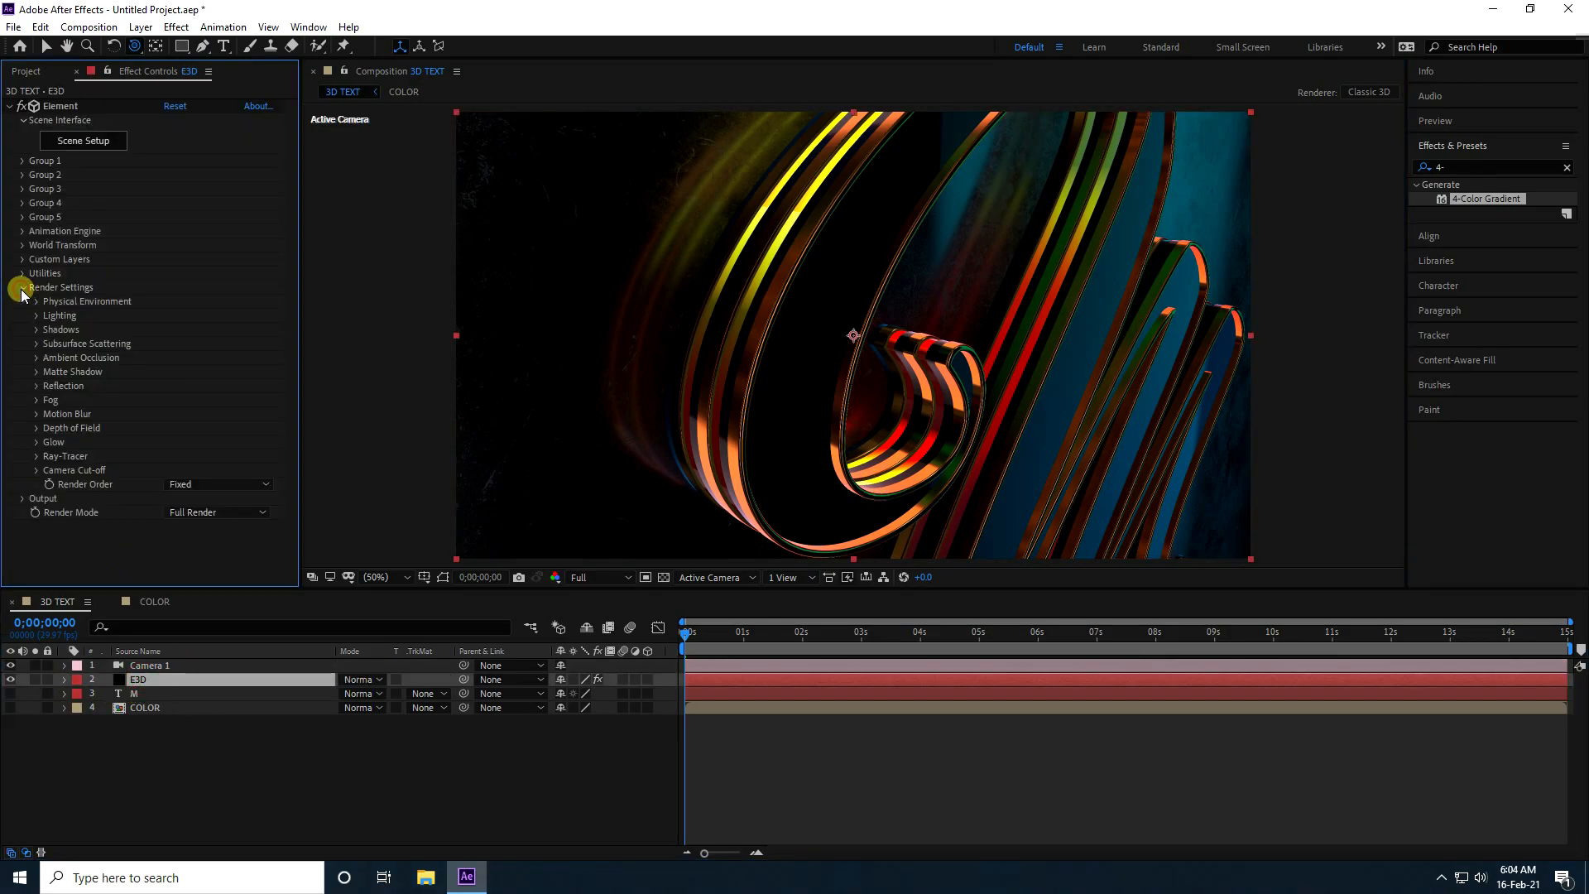
pyautogui.click(37, 302)
pyautogui.click(37, 301)
pyautogui.click(36, 317)
pyautogui.click(235, 358)
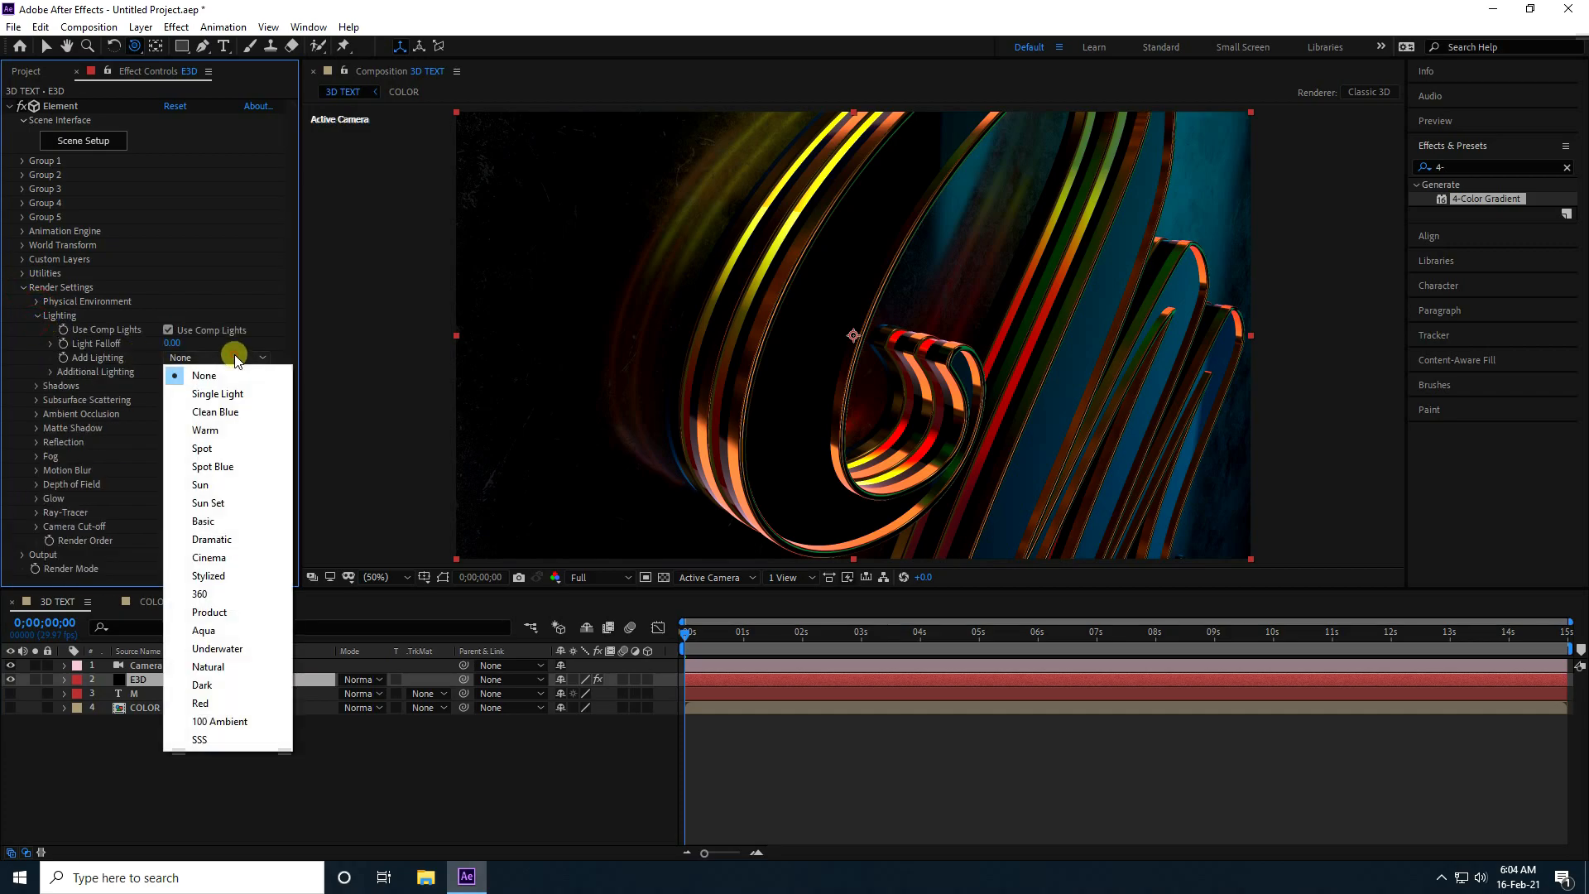
pyautogui.click(205, 628)
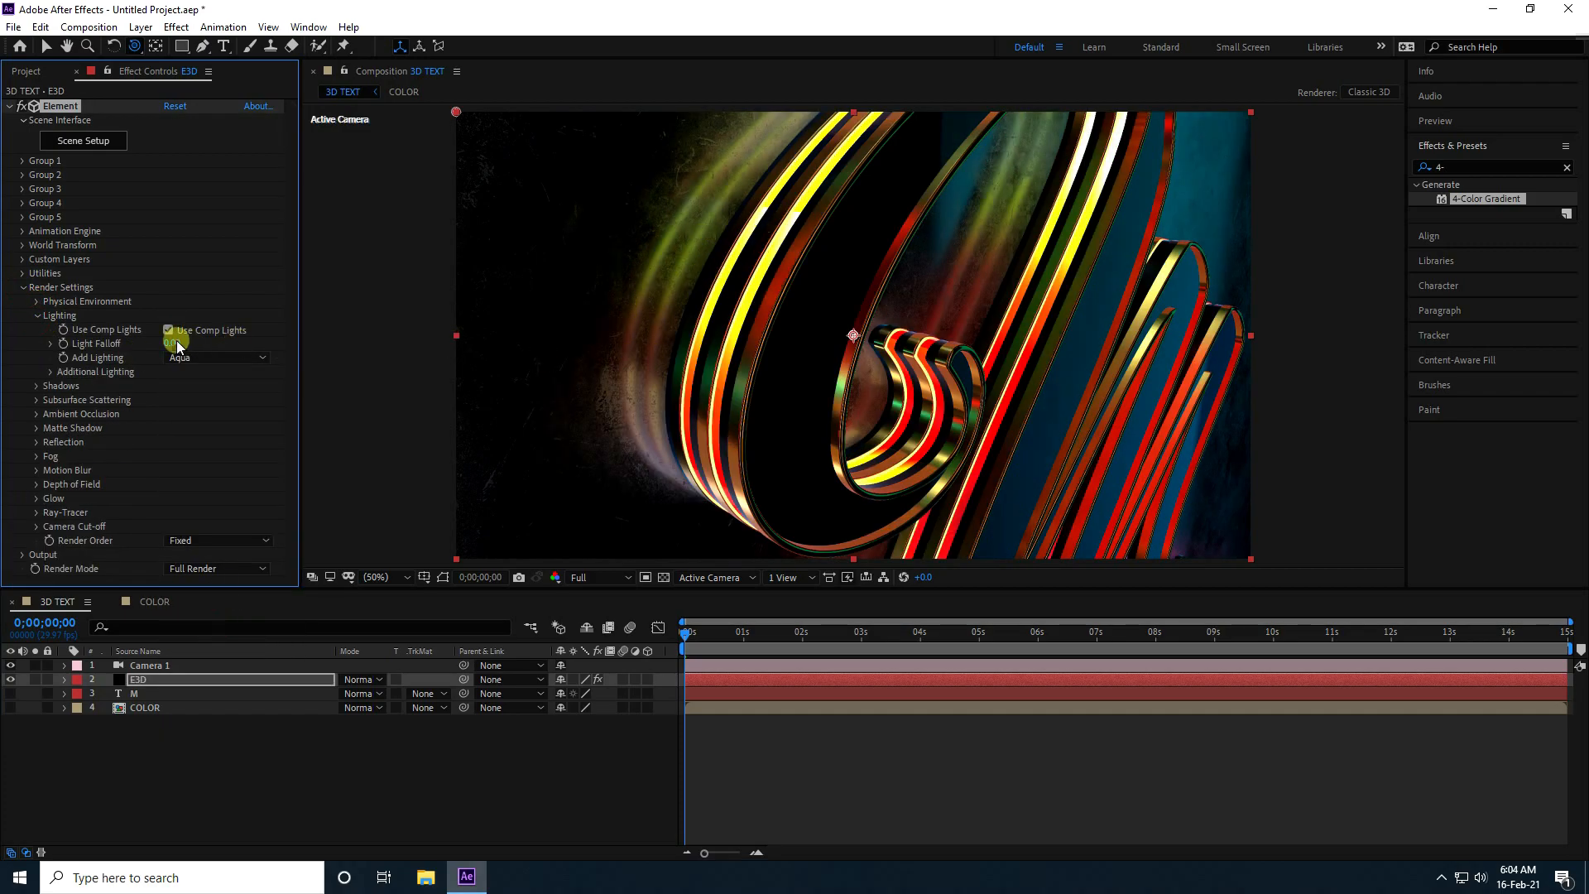
# - Enable shadows in the Element render settings, keeping the Shadow Mapping mode
pyautogui.click(37, 315)
pyautogui.click(36, 330)
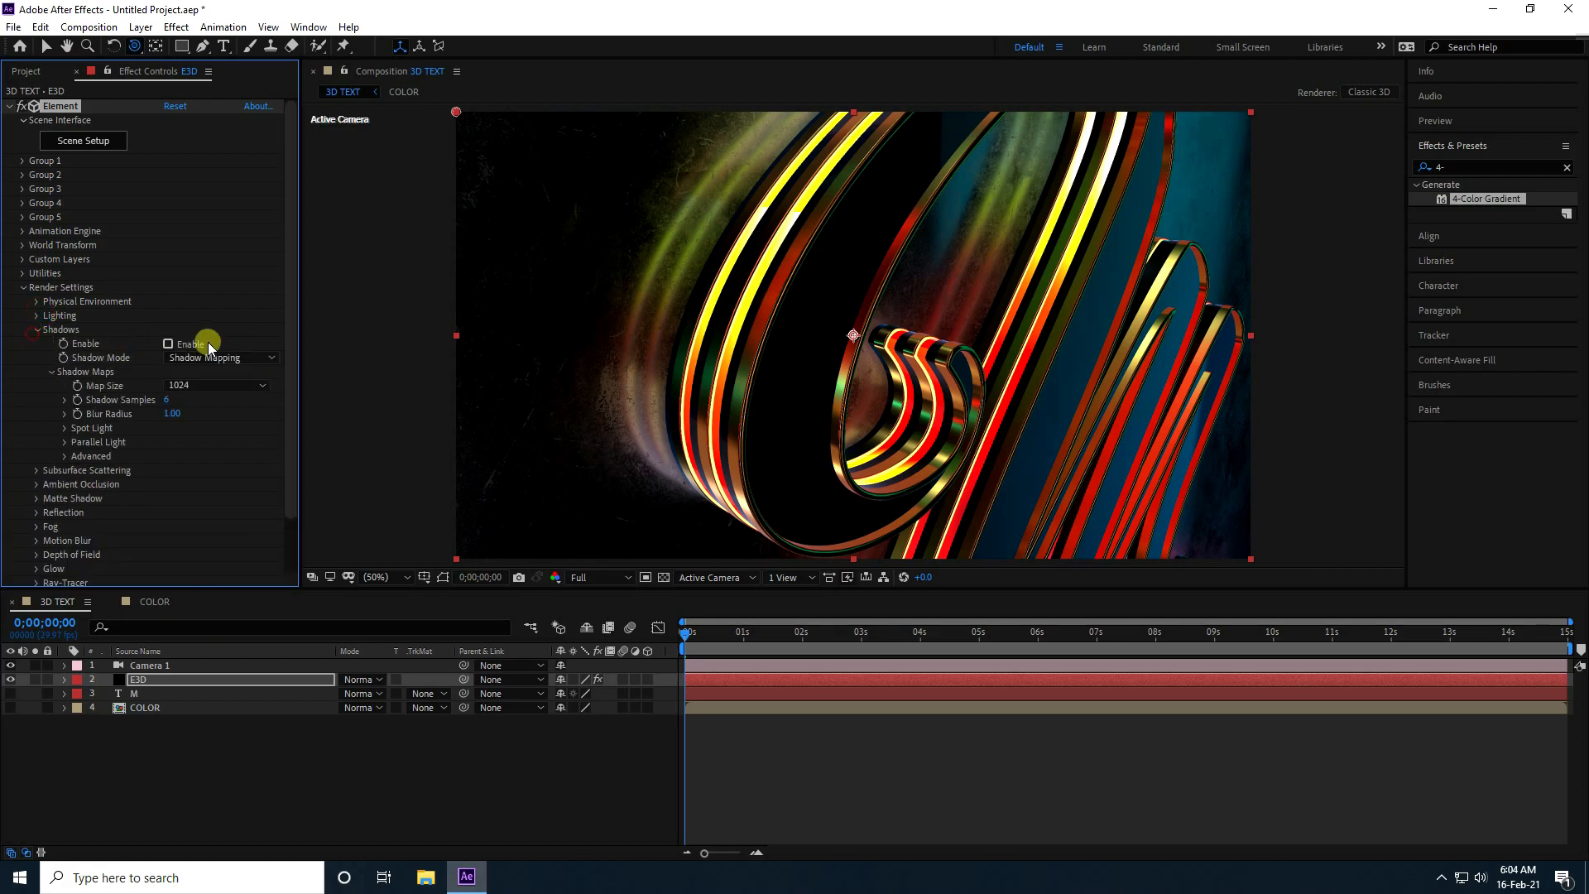
pyautogui.click(172, 345)
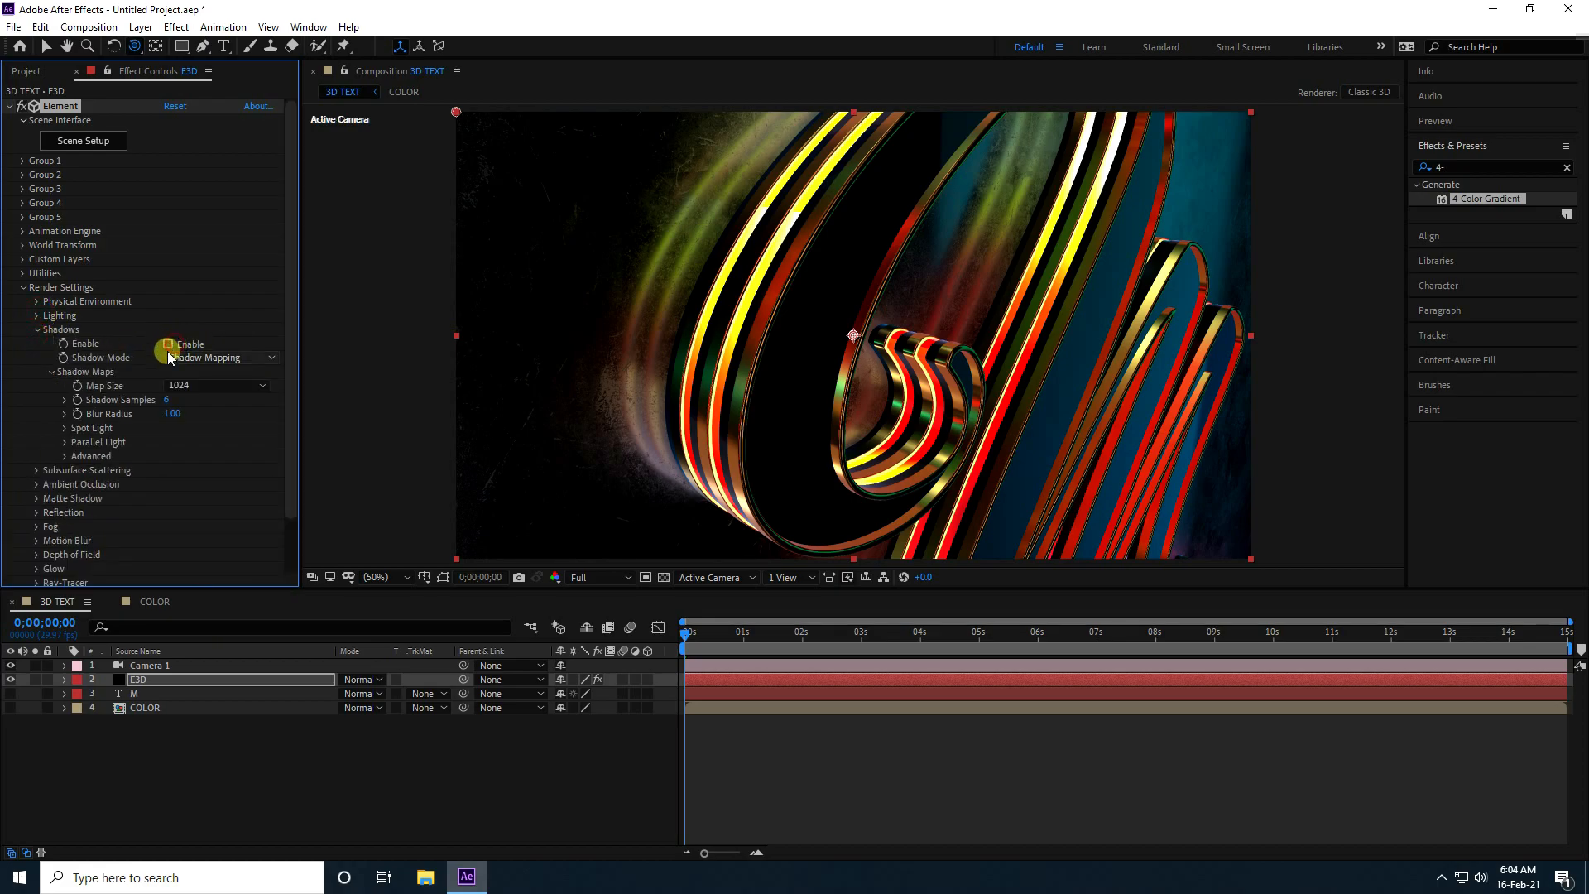
pyautogui.click(37, 330)
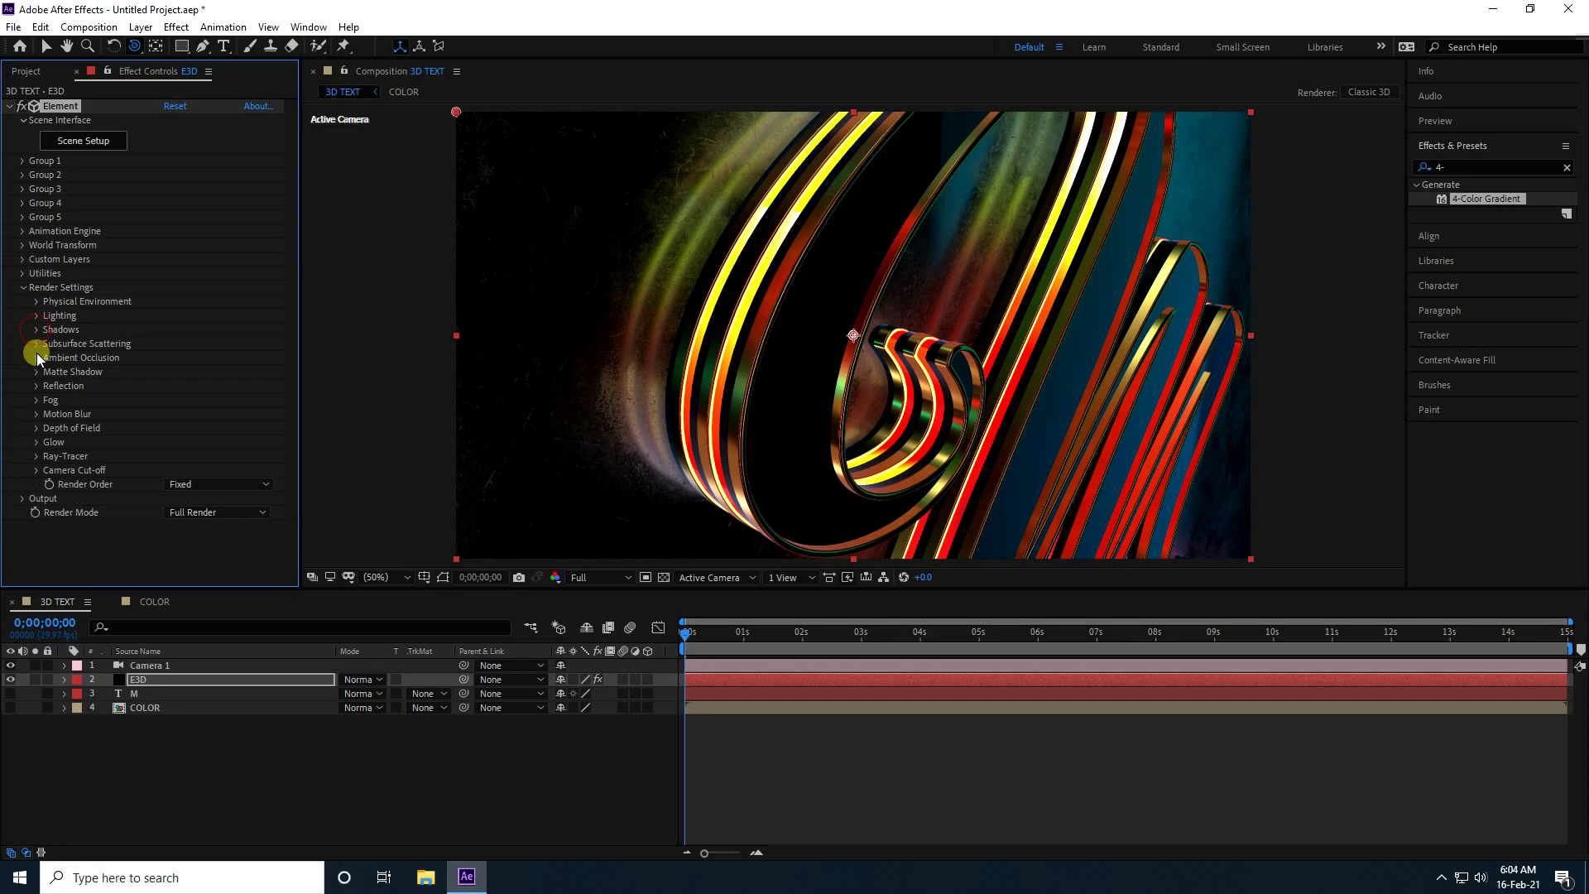
# - Enable SSAO ambient occlusion in the Element render settings with the High quality preset
pyautogui.click(36, 356)
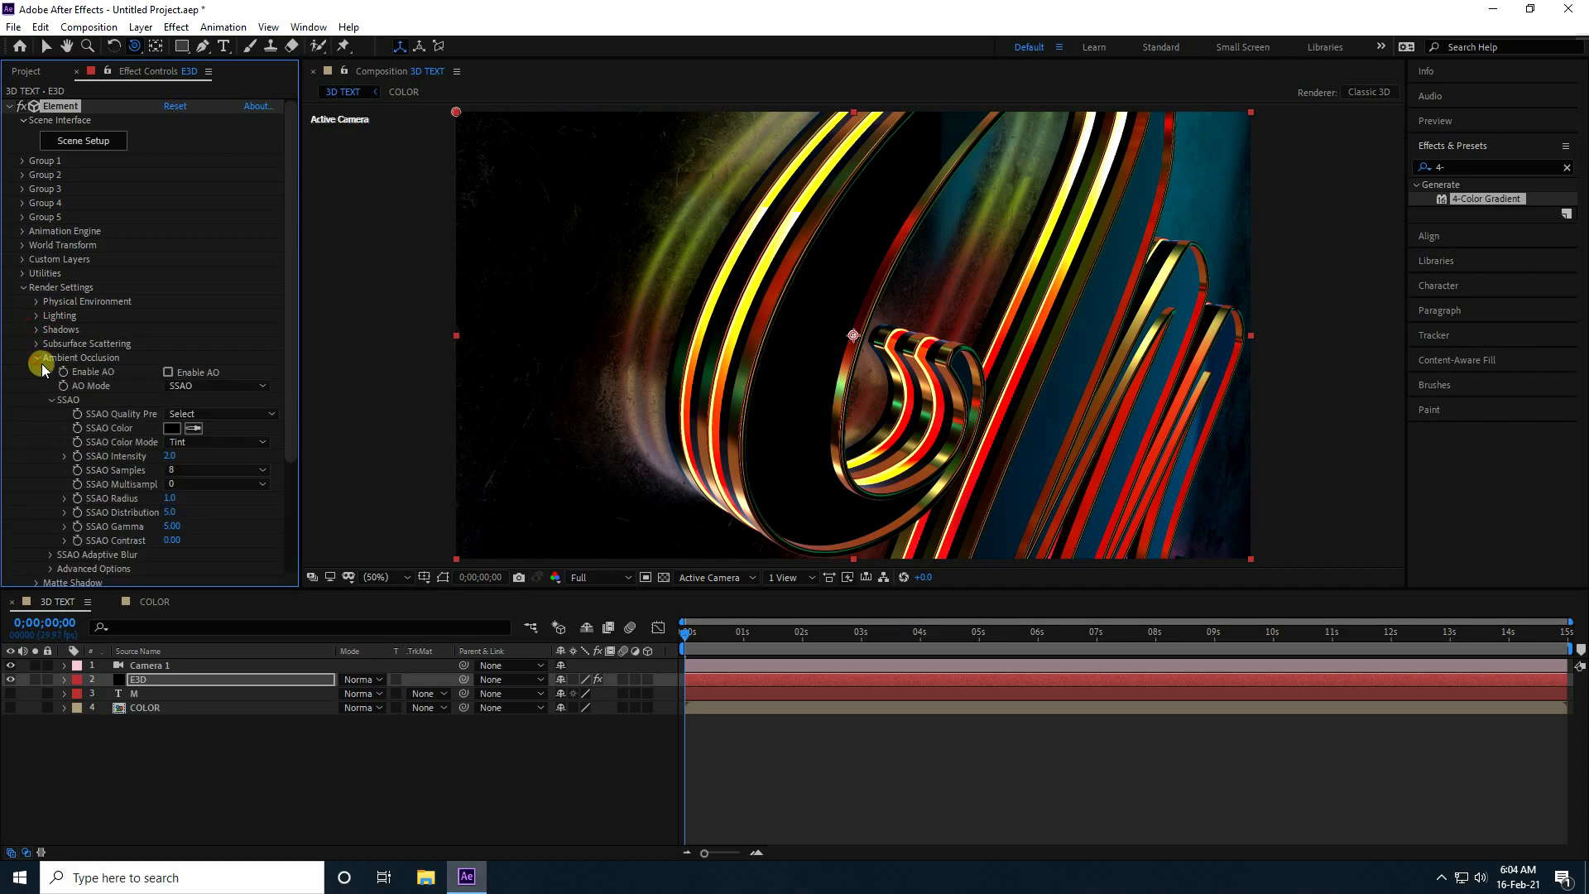
pyautogui.click(184, 412)
pyautogui.click(255, 493)
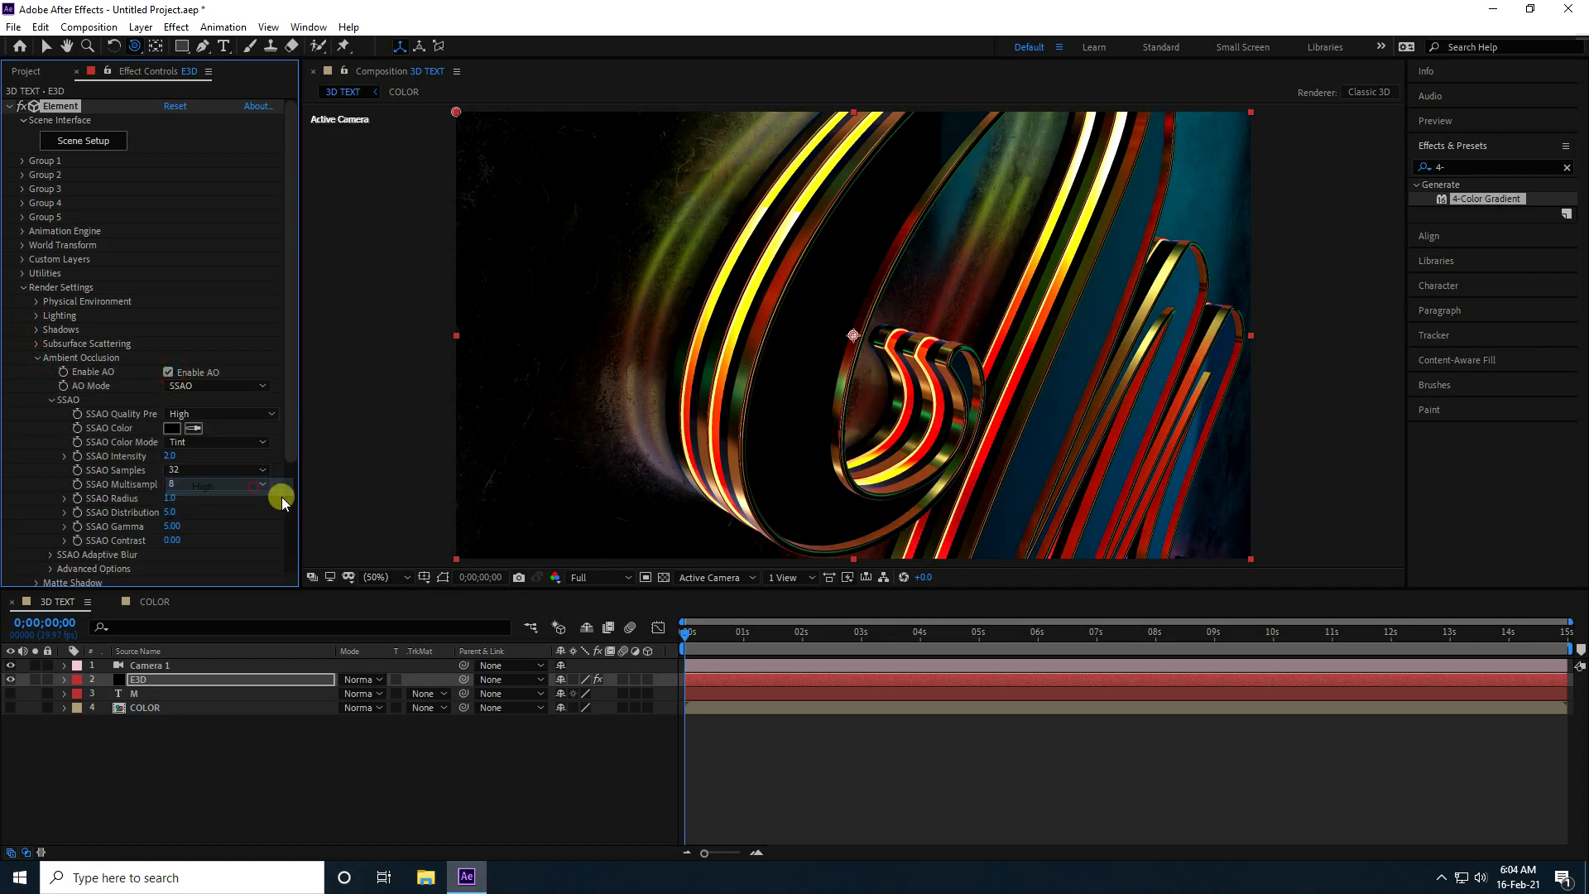
pyautogui.click(36, 359)
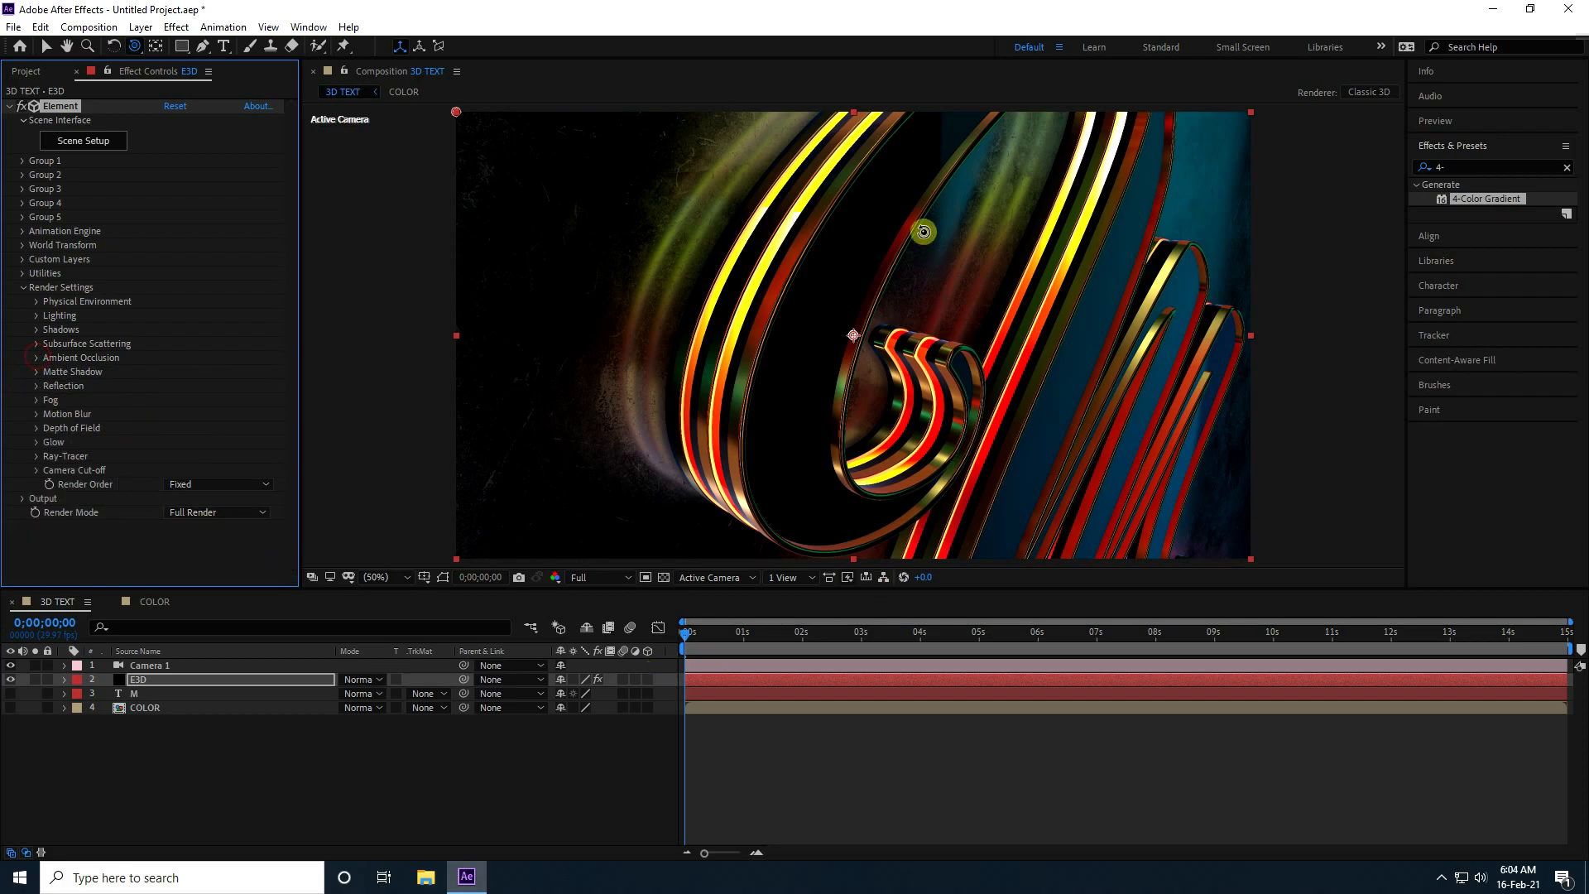
# - Apply the Stylize Glow effect to the E3D layer with a threshold of 100% and a radius of 200
pyautogui.click(137, 771)
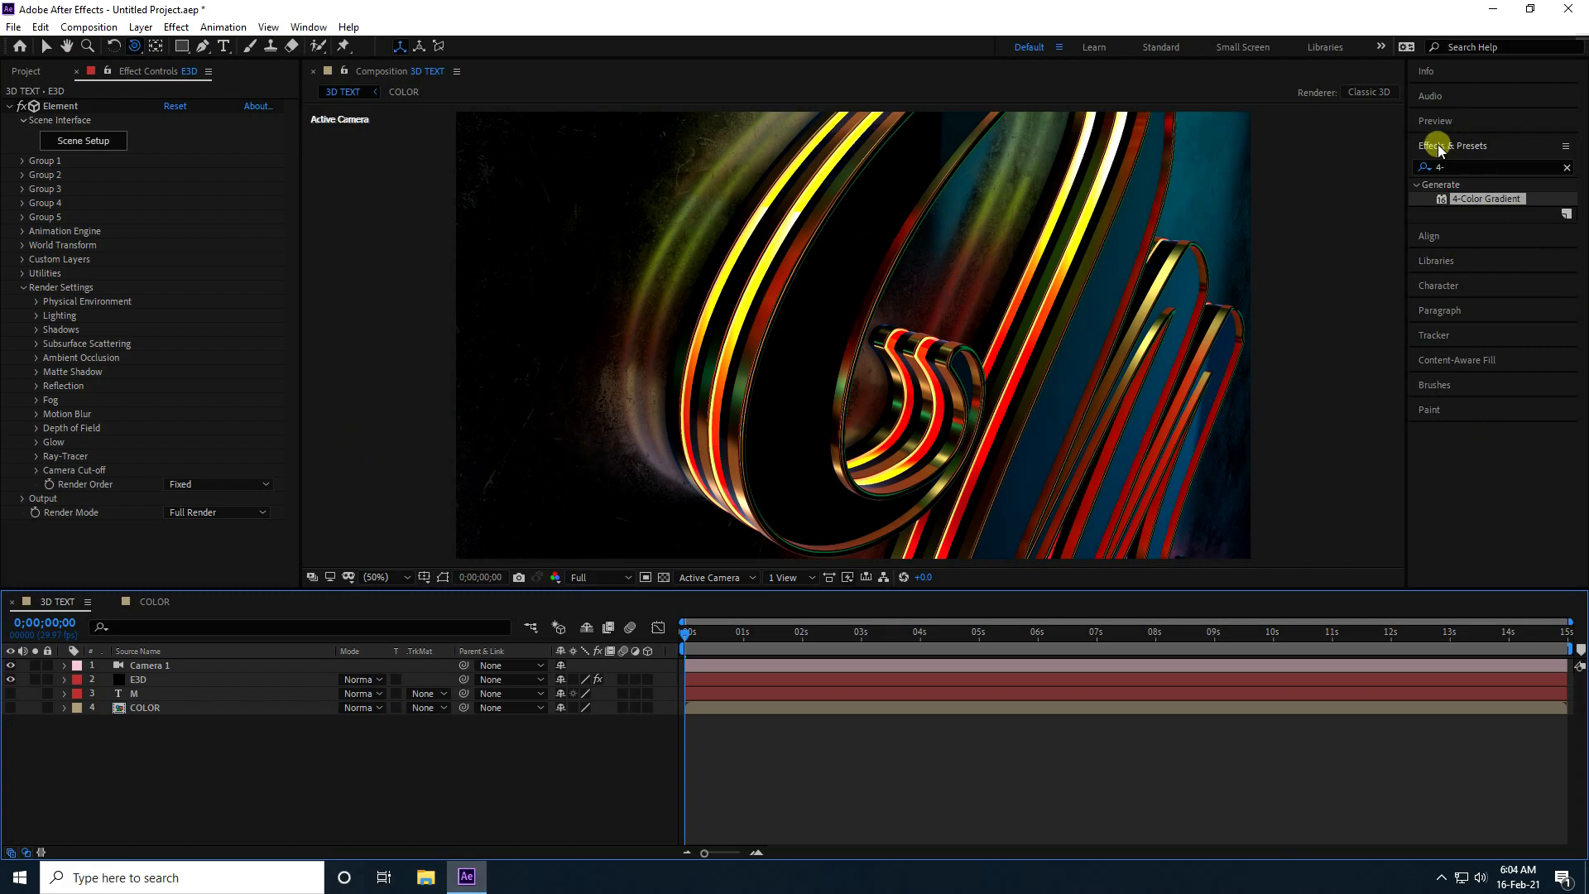
pyautogui.click(1423, 170)
pyautogui.write('glow')
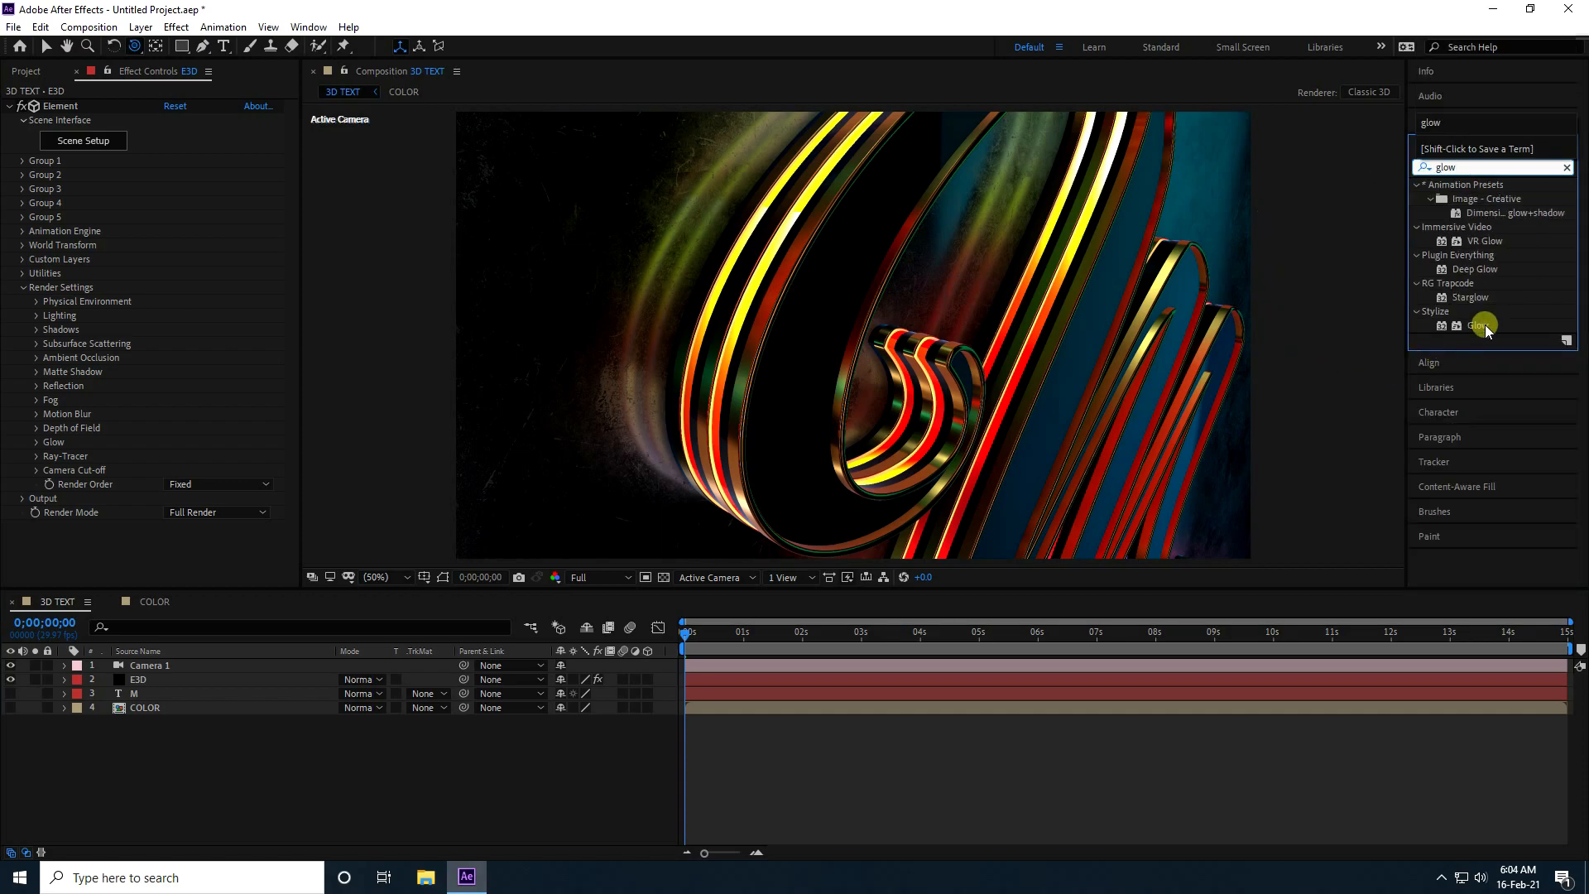
pyautogui.moveTo(1484, 329); pyautogui.dragTo(157, 682)
pyautogui.scroll(4, 232, 281)
pyautogui.scroll(-4, 207, 291)
pyautogui.click(175, 376)
pyautogui.write('10')
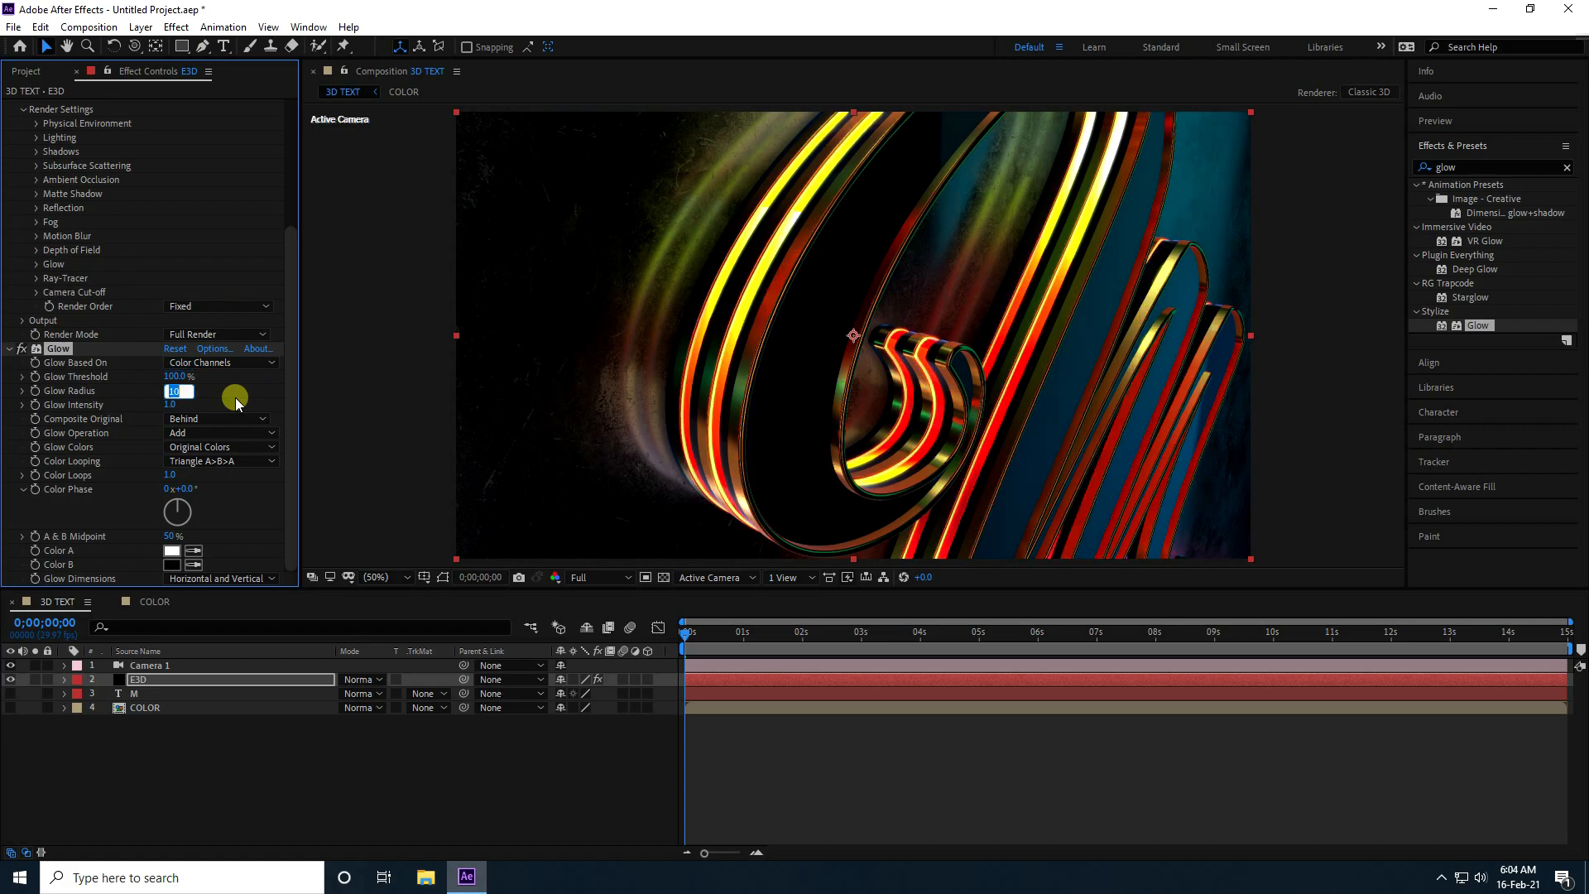
pyautogui.write('0')
pyautogui.press('Tab')
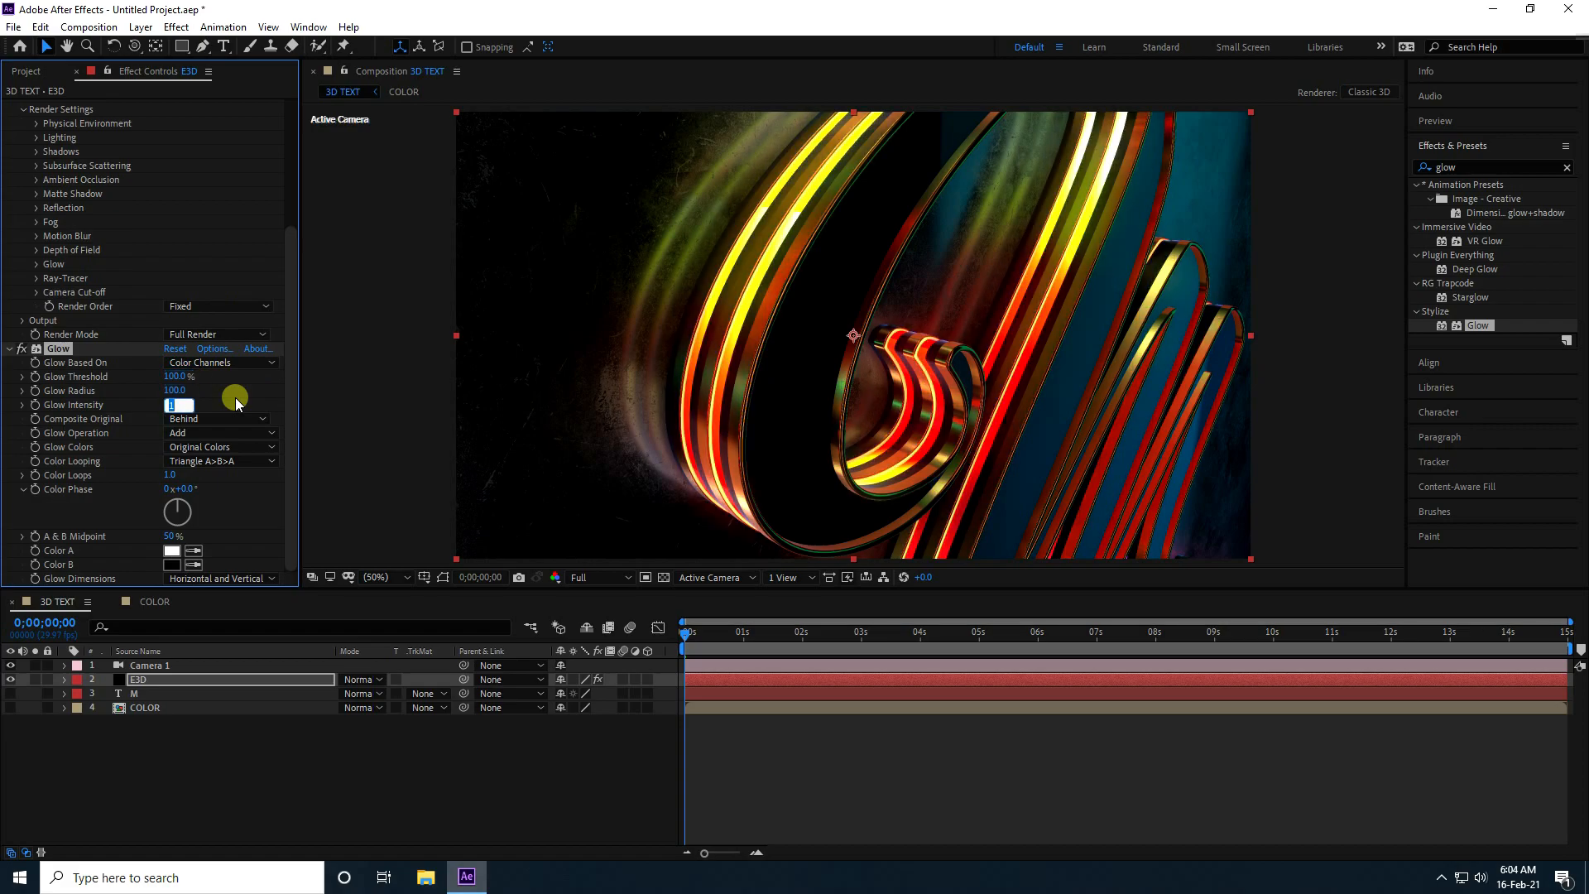
pyautogui.click(336, 748)
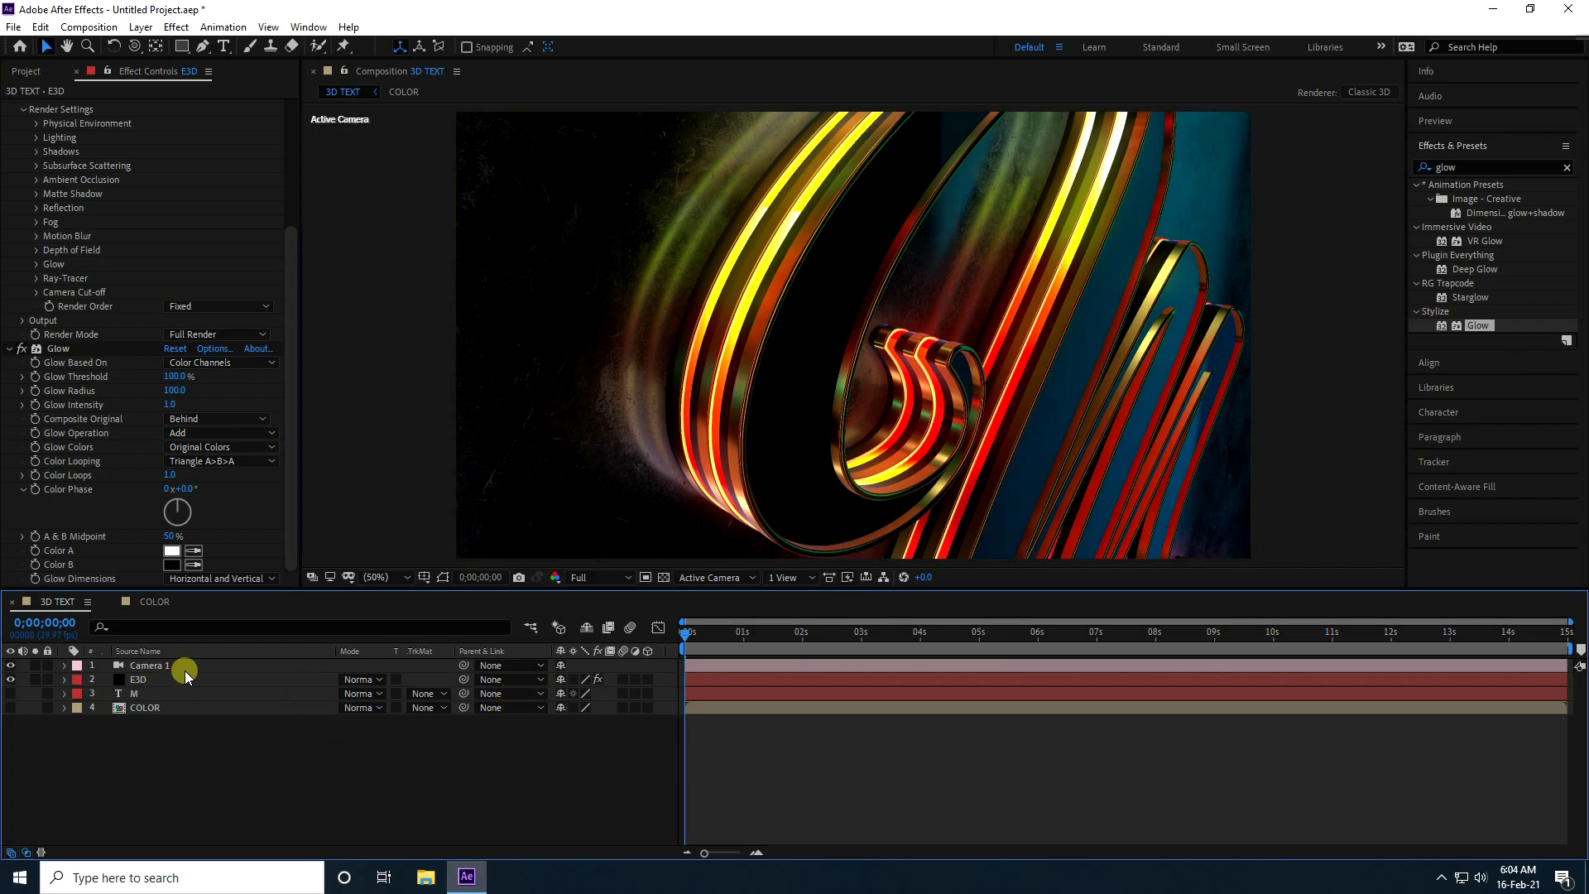
# - Lower the composition preview resolution to Quarter
pyautogui.click(64, 665)
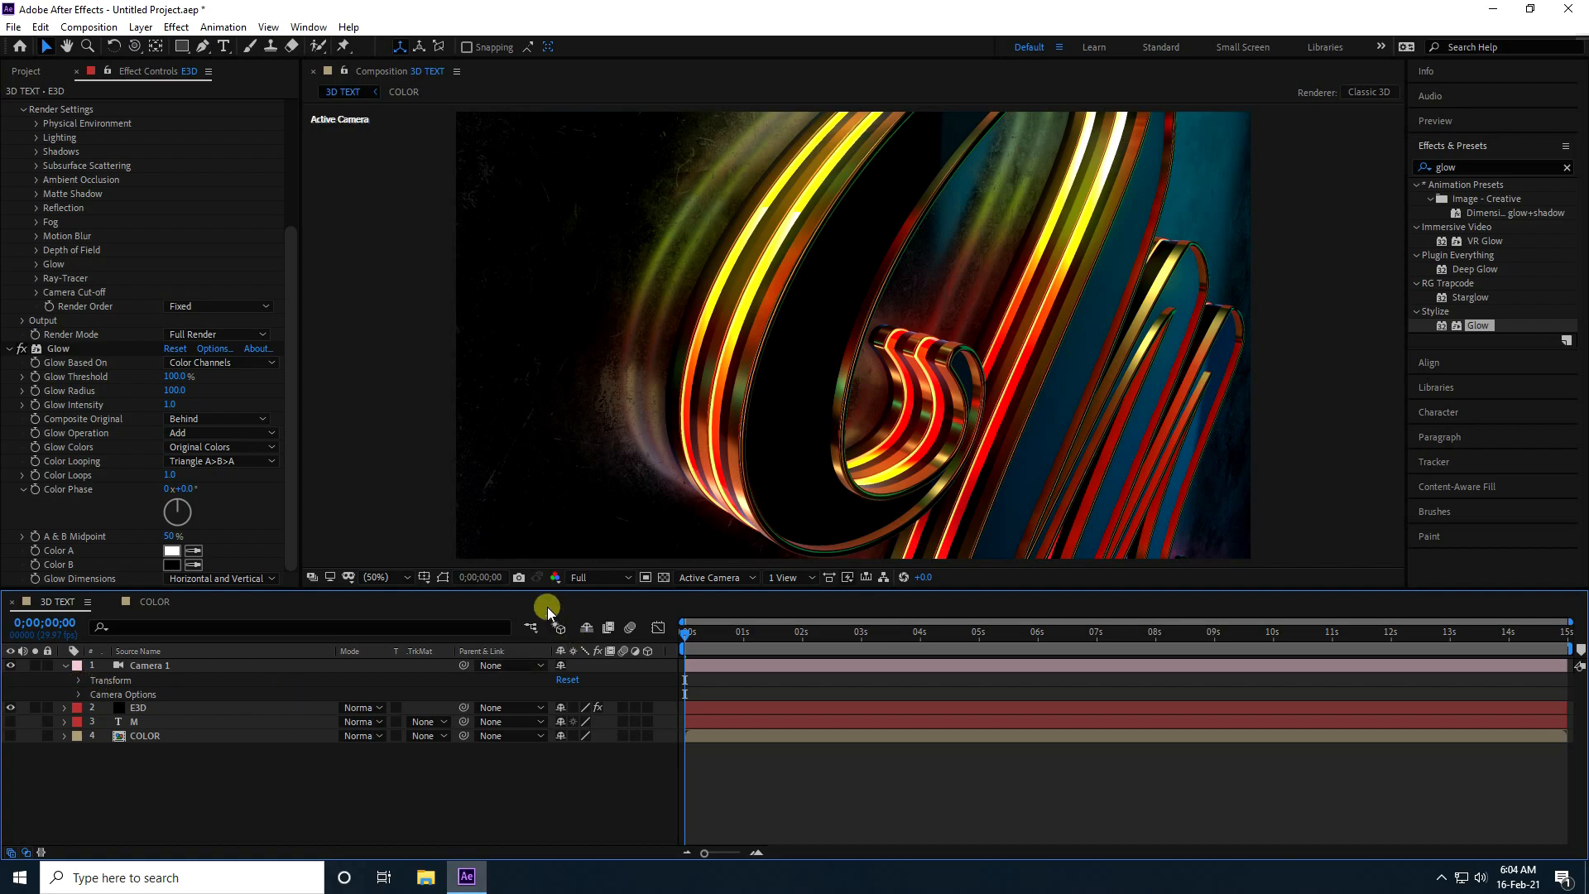
pyautogui.click(617, 578)
pyautogui.click(608, 675)
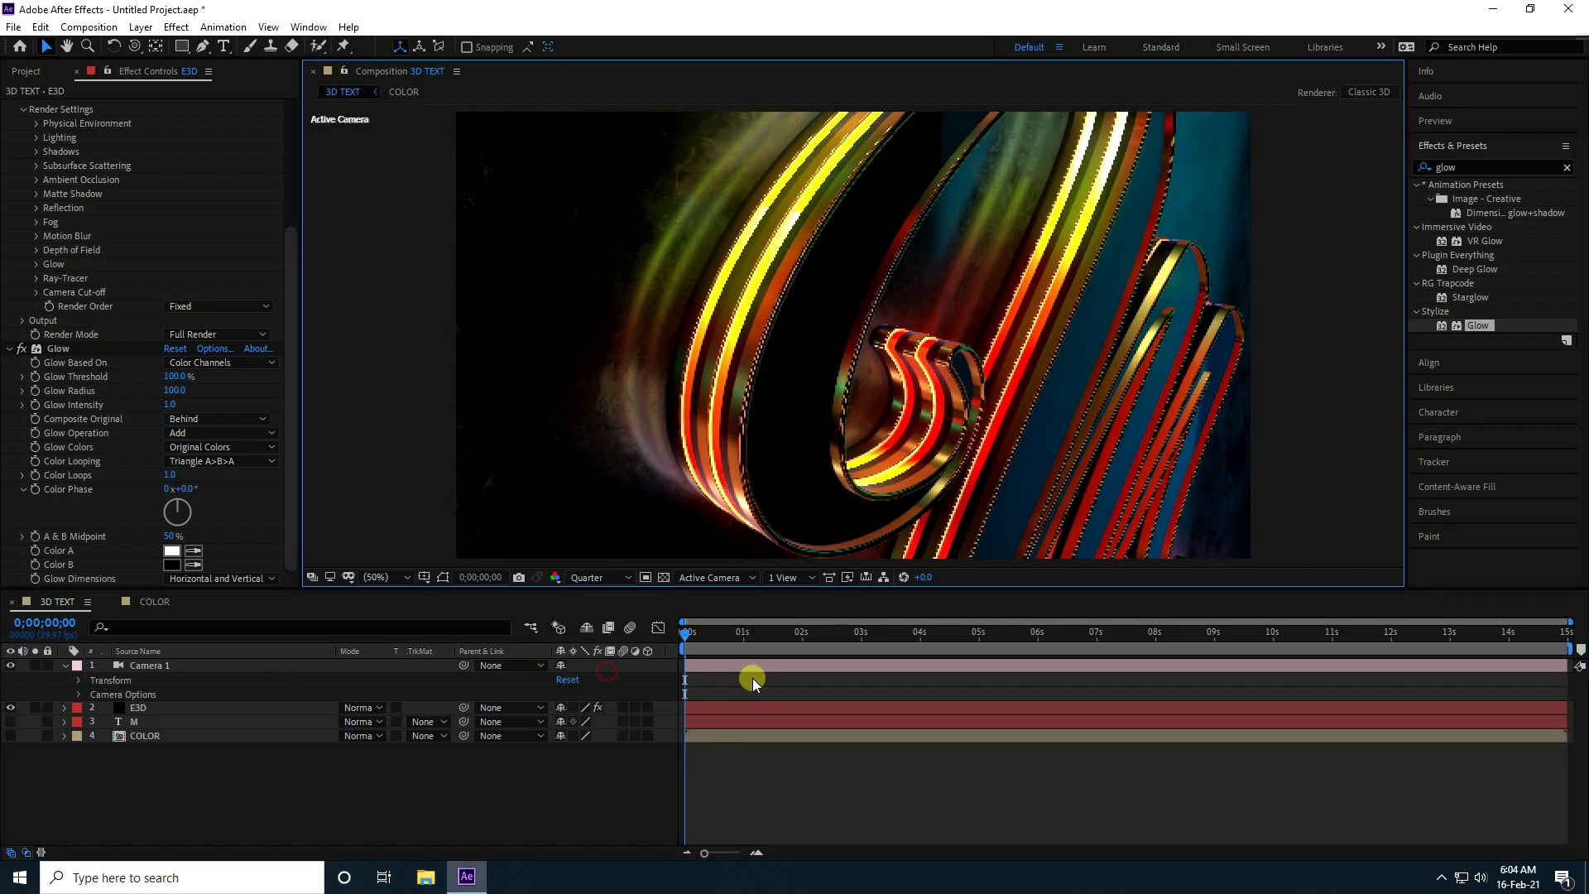
# - Create a Position keyframe for Camera 1 at 0;00;00;00
pyautogui.click(79, 681)
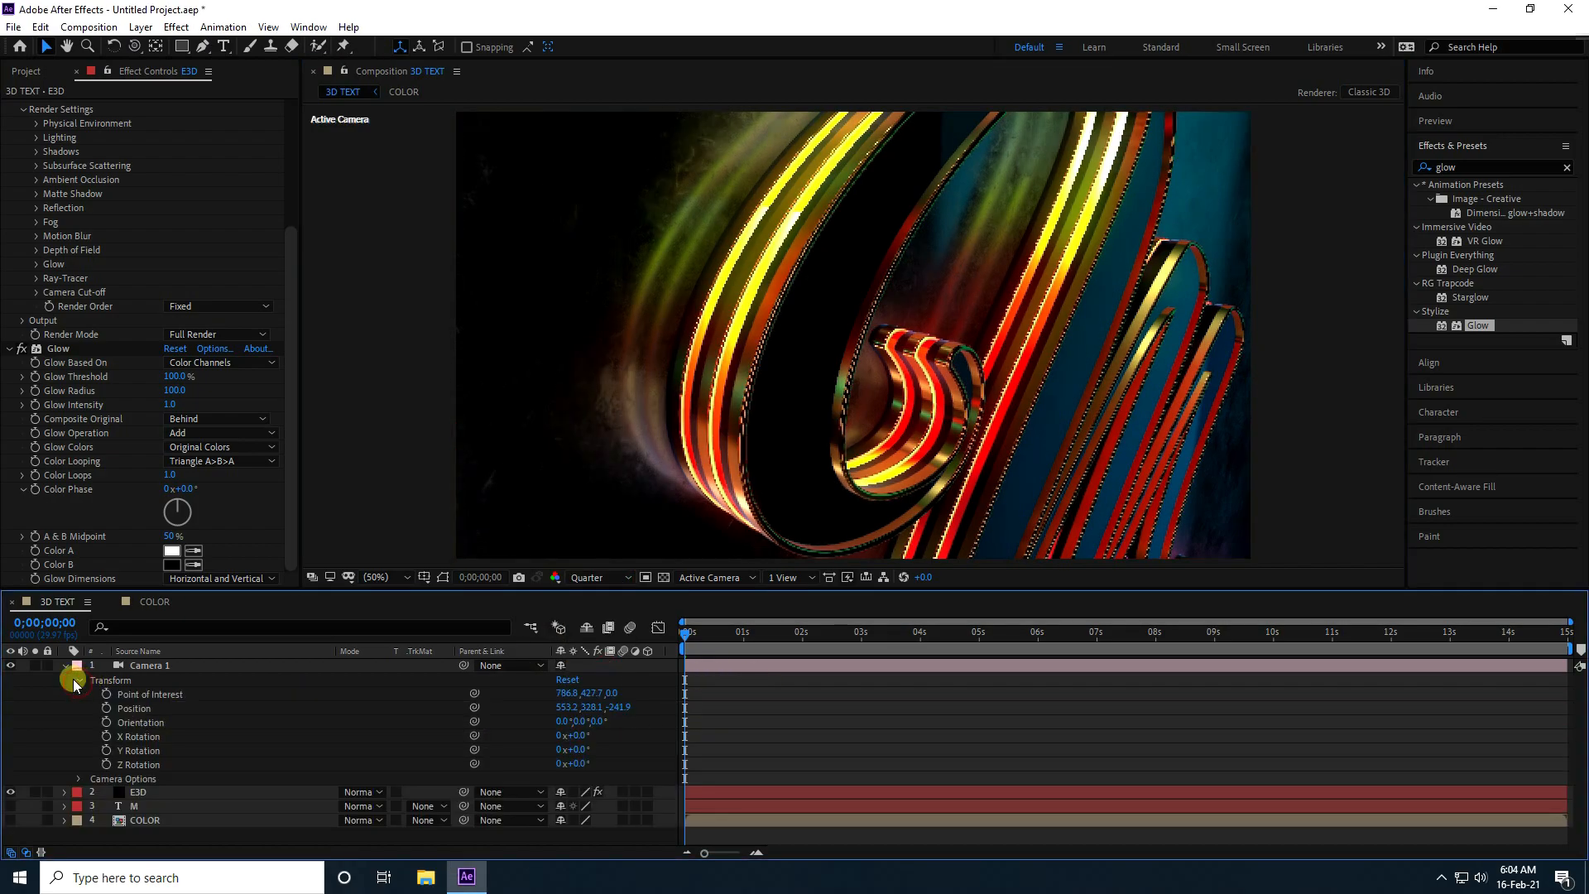
pyautogui.click(74, 682)
pyautogui.click(159, 667)
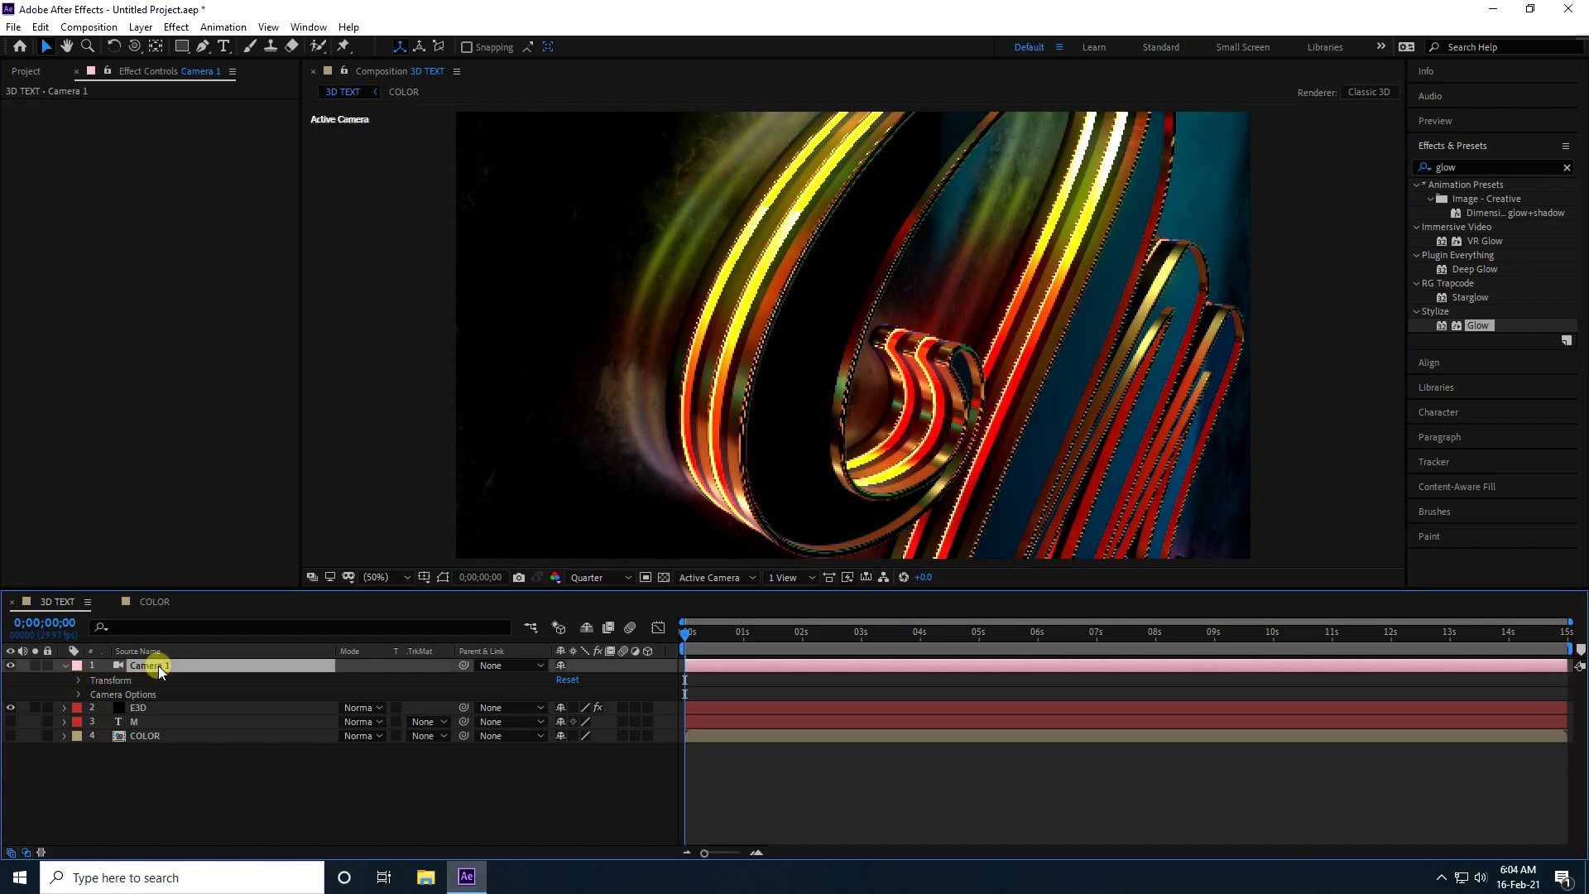
pyautogui.press('p')
pyautogui.click(106, 679)
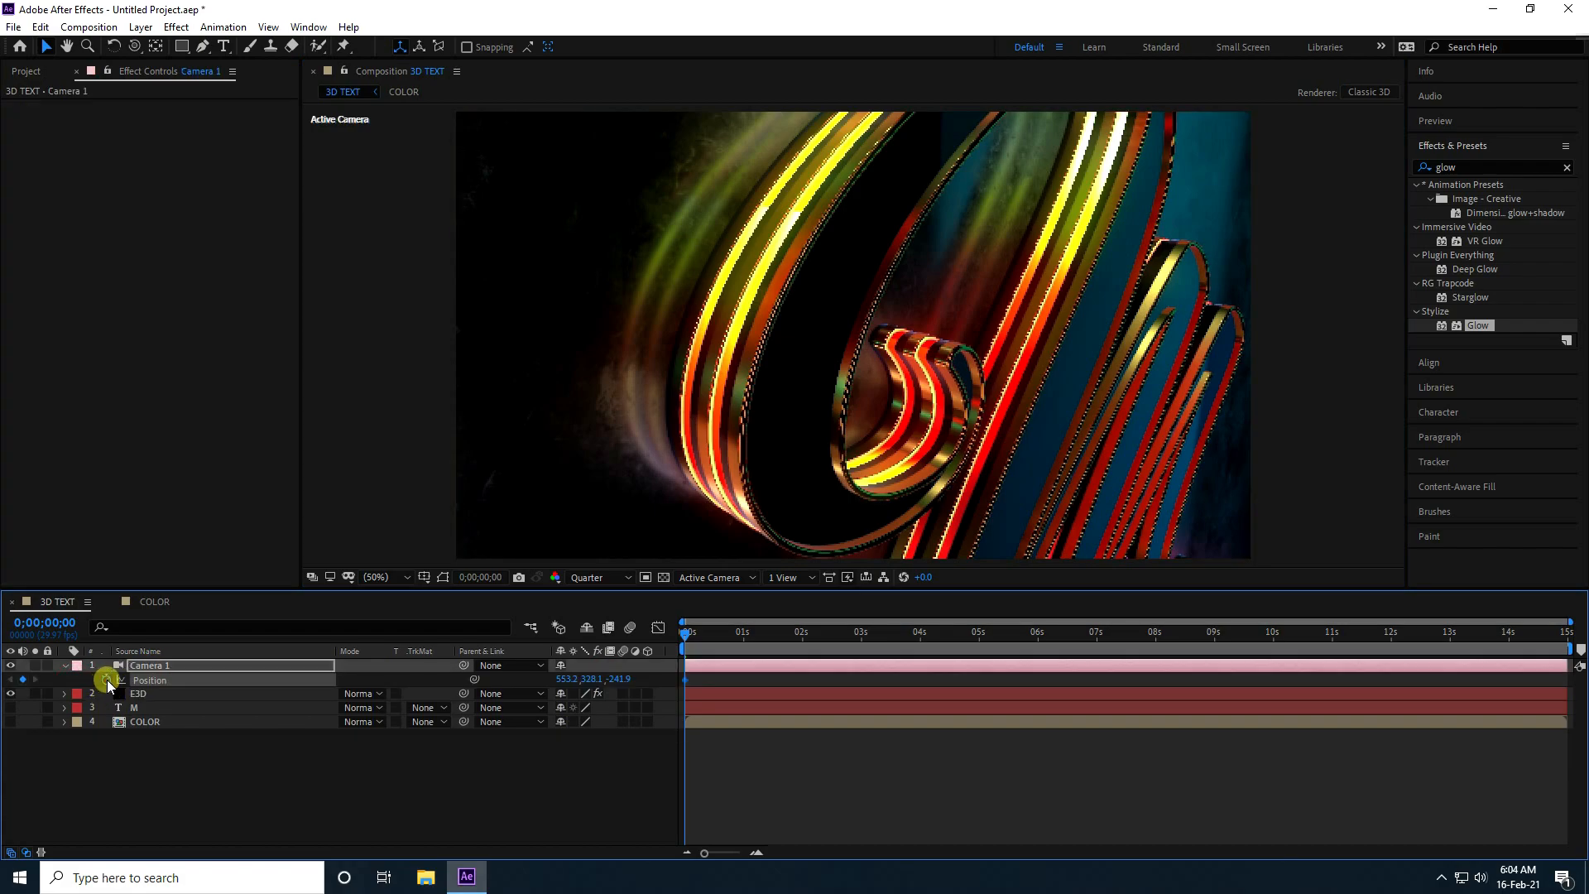
# - At 0;00;14;29, orbit and track the camera to a low angle on the letter's lower strokes, at about 1112, 913, -263
pyautogui.moveTo(686, 638); pyautogui.dragTo(1567, 641)
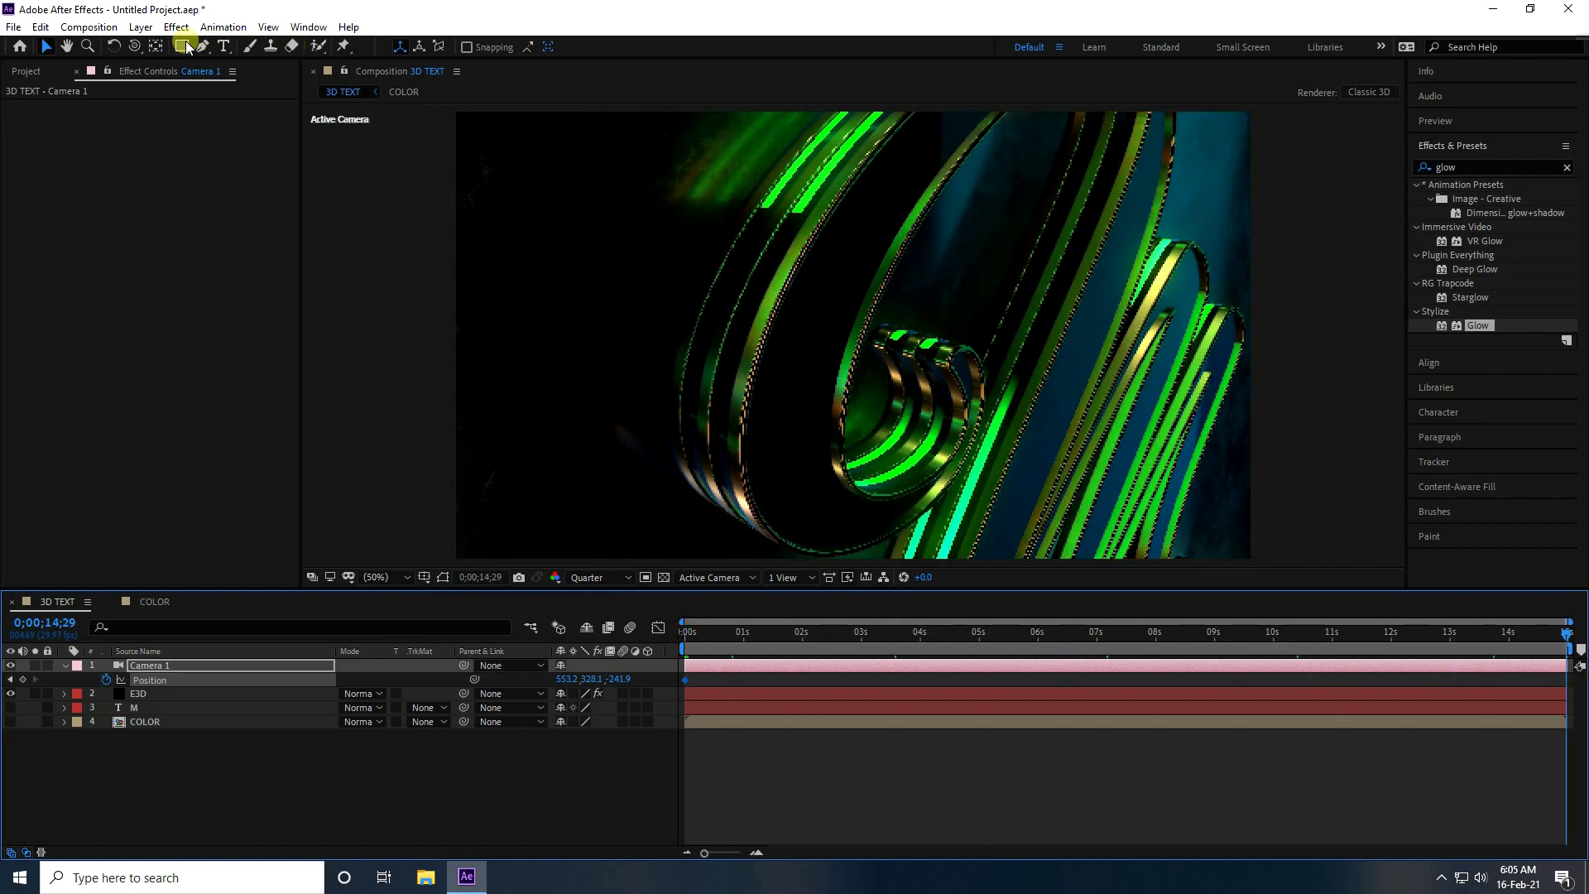
pyautogui.moveTo(144, 49); pyautogui.dragTo(182, 65)
pyautogui.moveTo(922, 351); pyautogui.dragTo(902, 314)
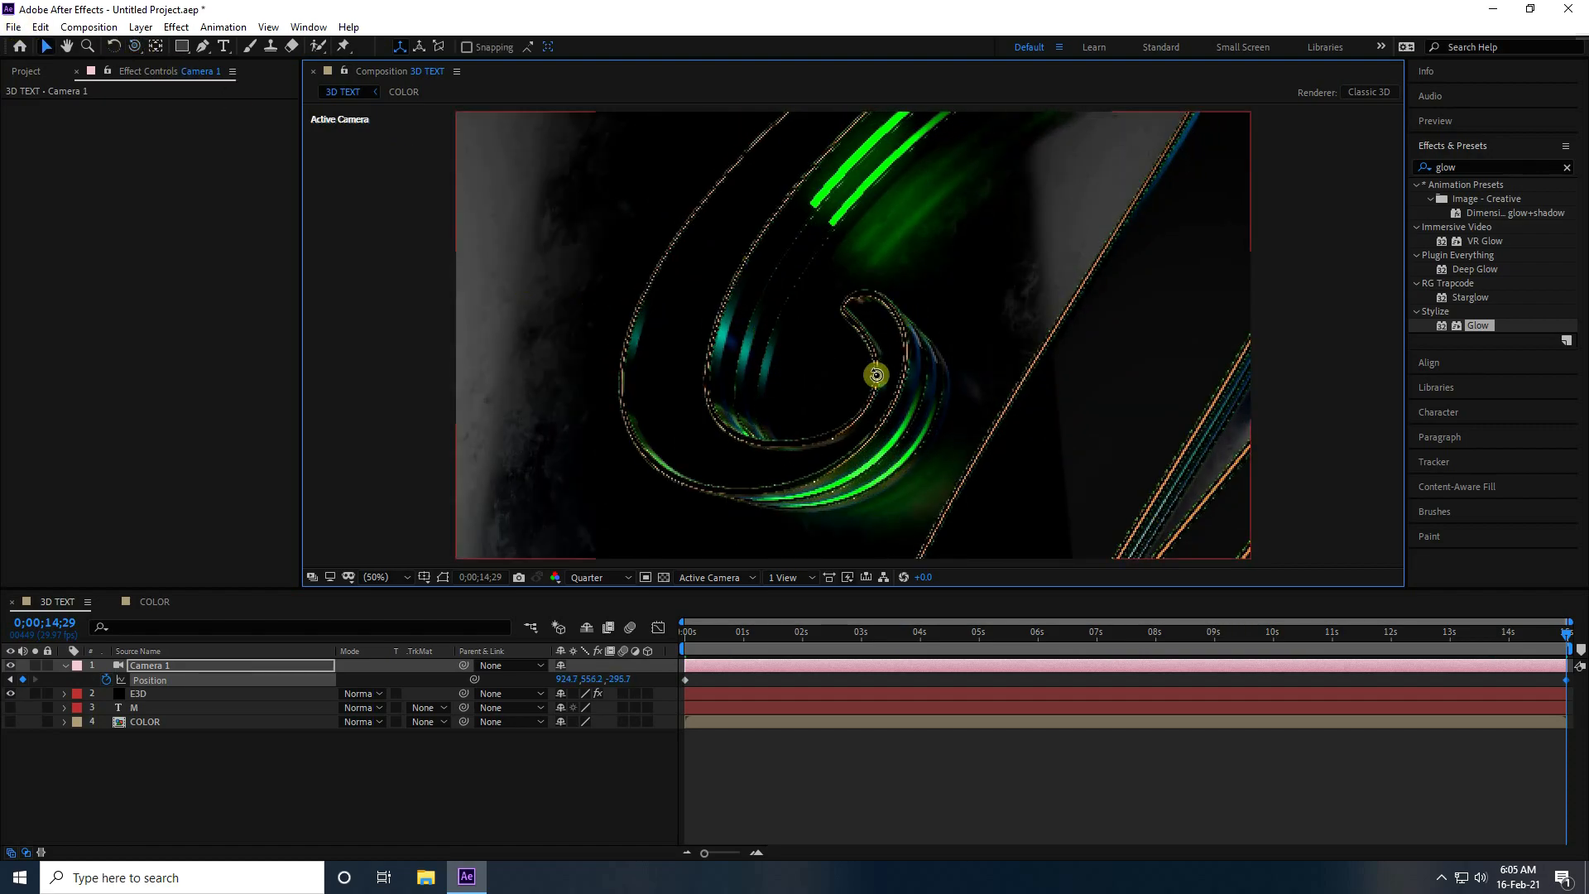
pyautogui.press('c')
pyautogui.moveTo(943, 411); pyautogui.dragTo(685, 522)
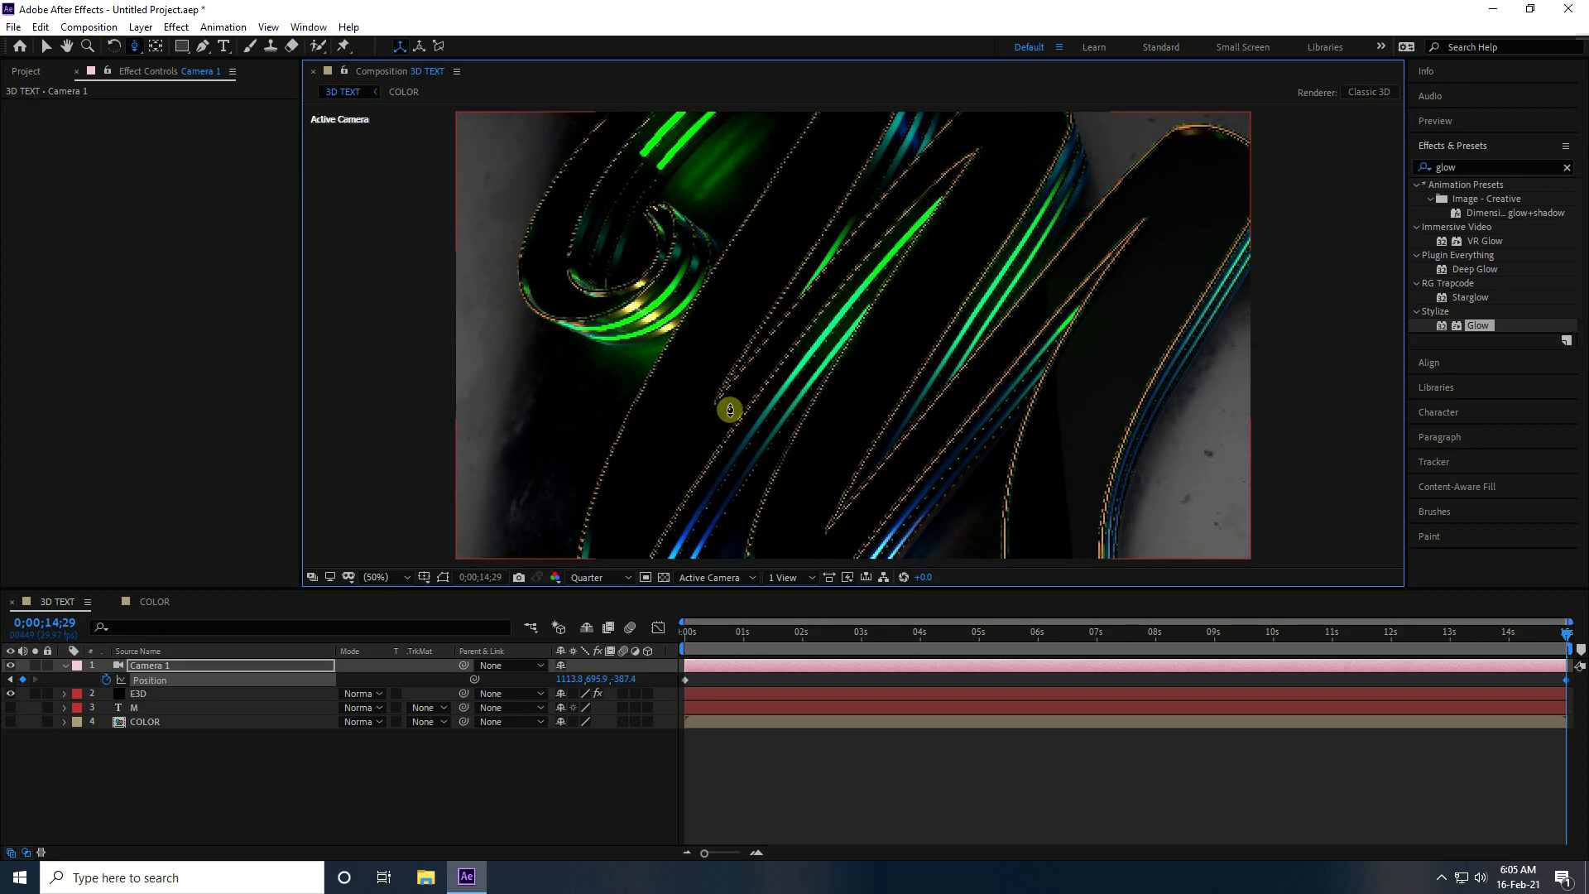
pyautogui.press('c')
pyautogui.moveTo(808, 425); pyautogui.dragTo(749, 336)
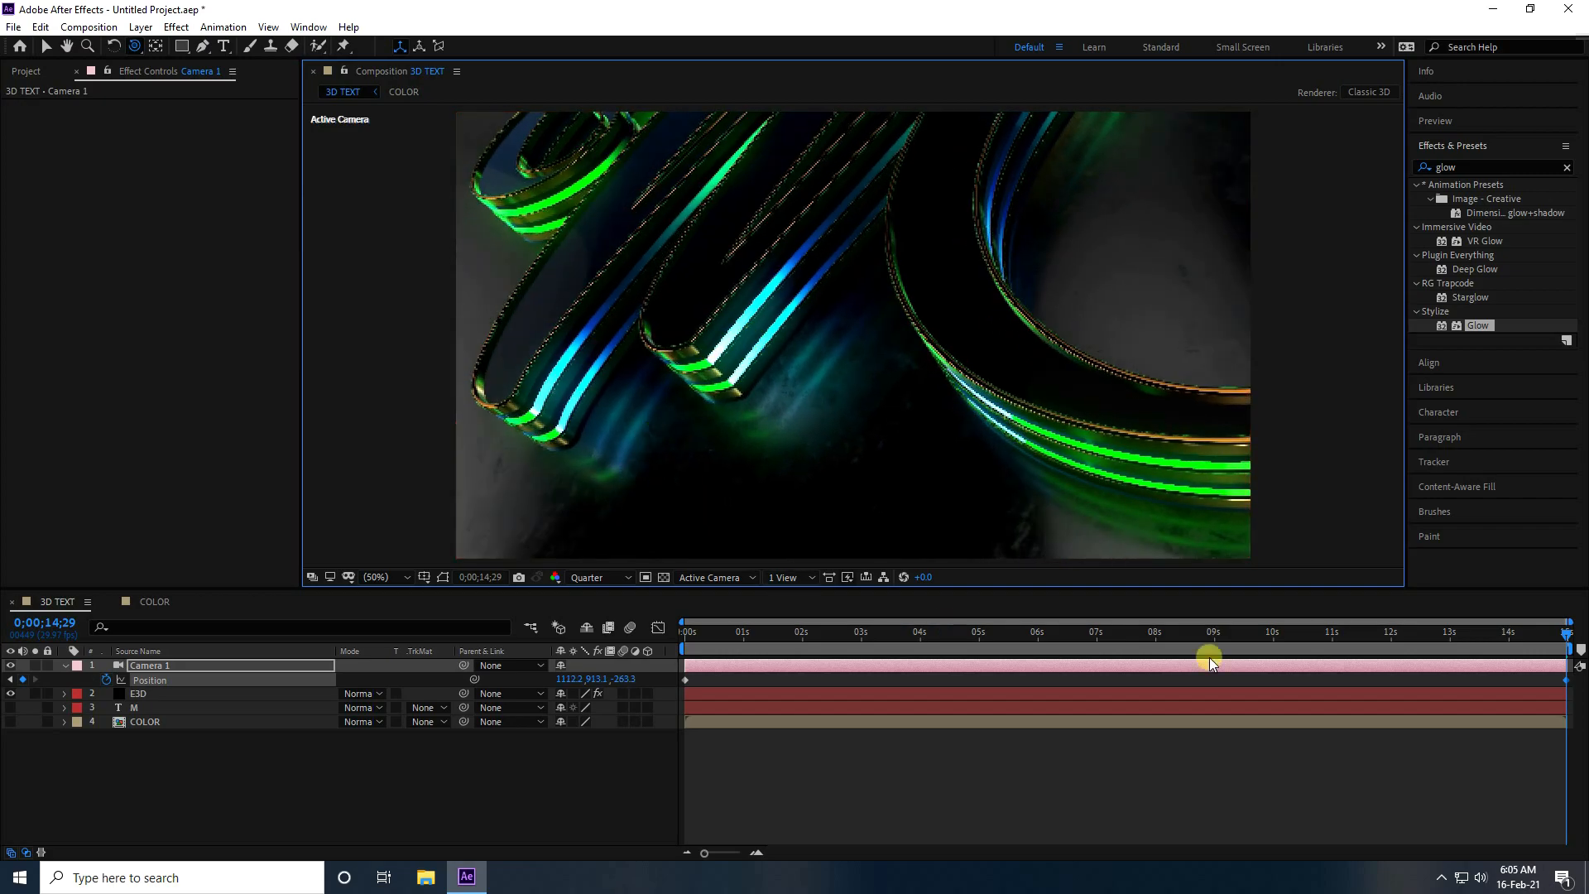
# - Play back the camera animation from the start and check the move over the first six seconds
pyautogui.moveTo(1564, 630); pyautogui.dragTo(685, 631)
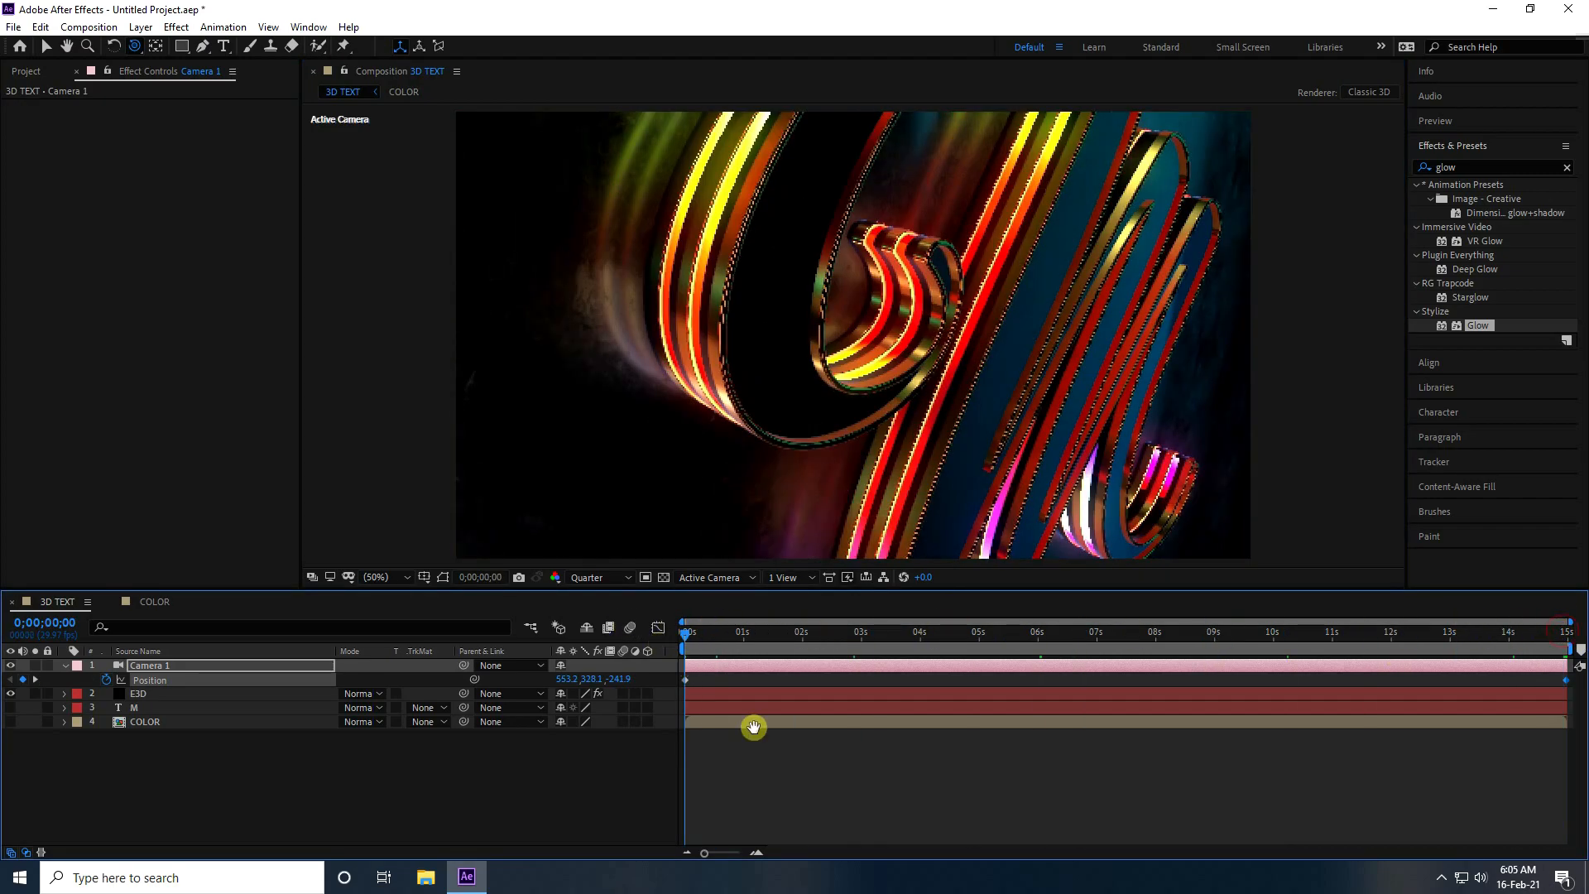
pyautogui.press('space')
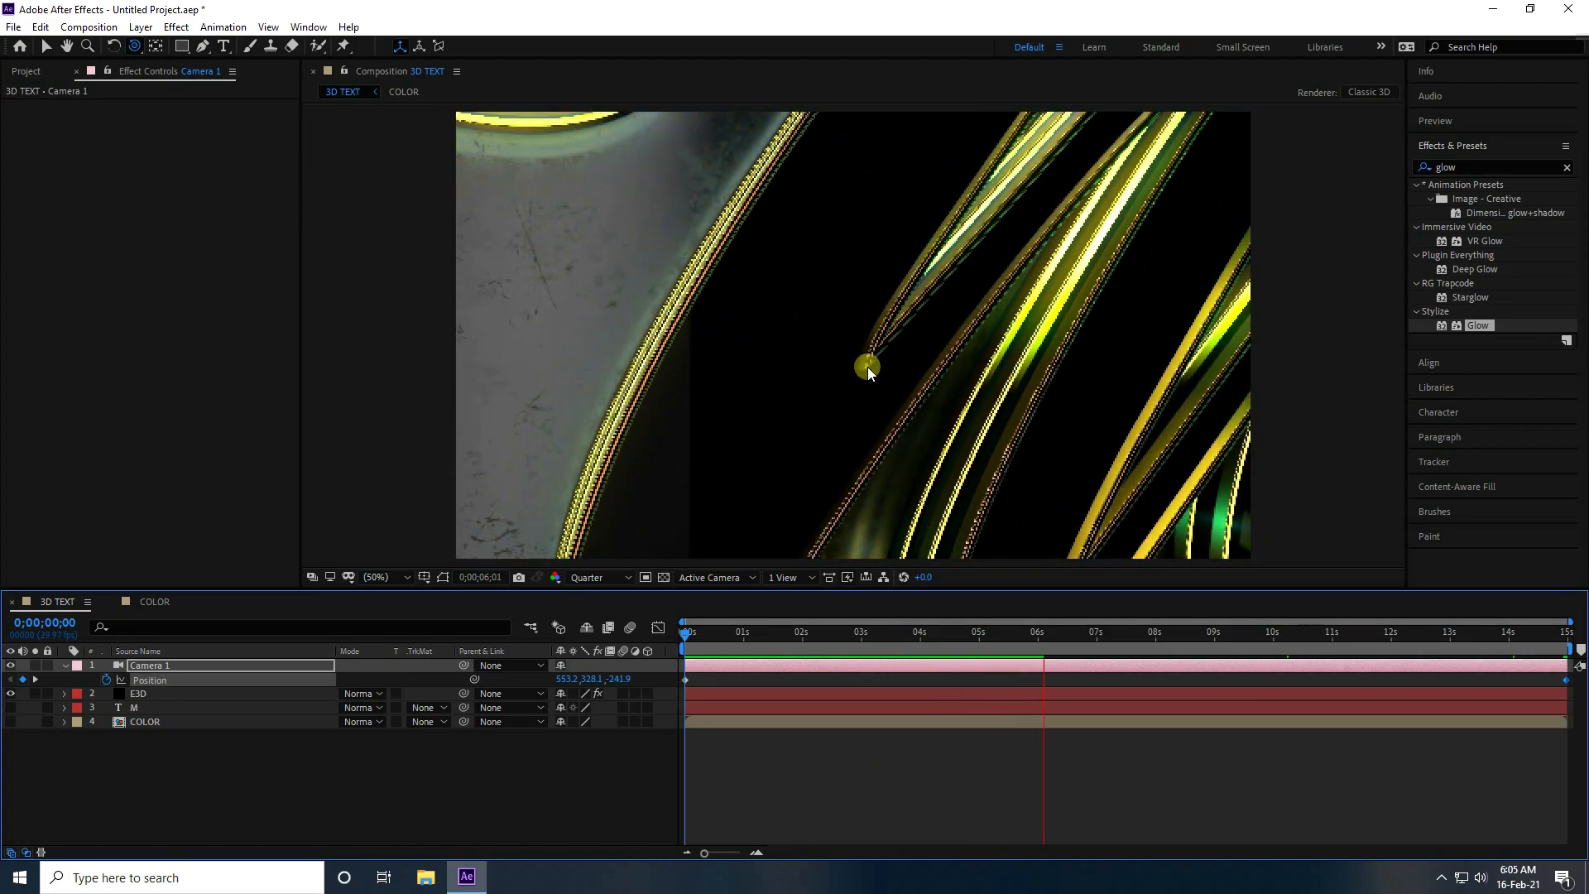
pyautogui.click(1075, 636)
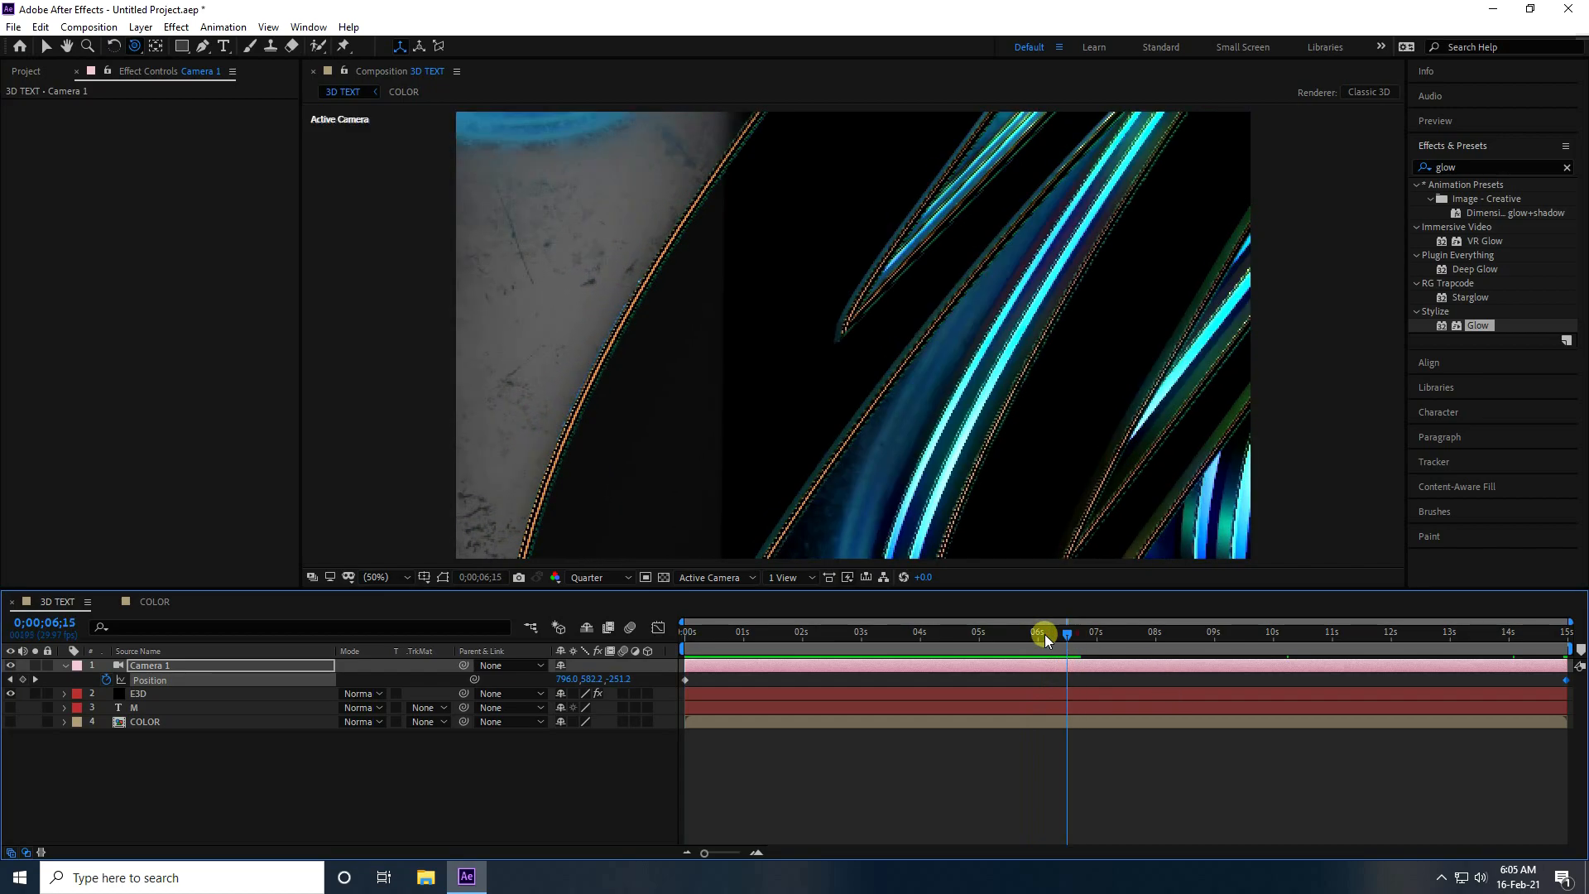
# - Restore the preview resolution to Full and expand Camera 1's Transform properties
pyautogui.click(597, 578)
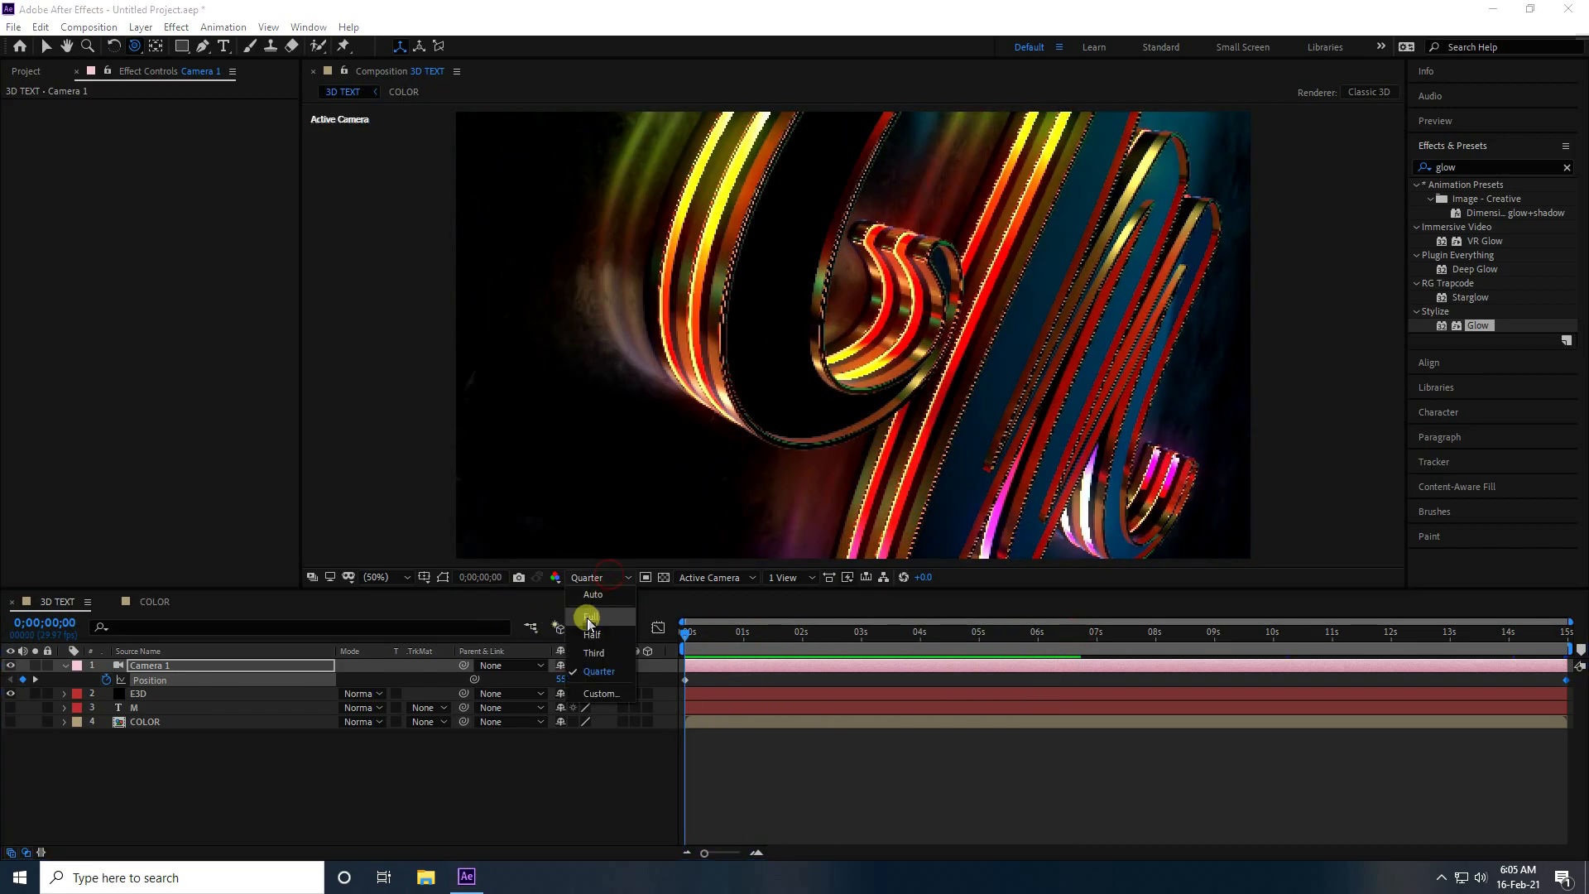
pyautogui.click(571, 619)
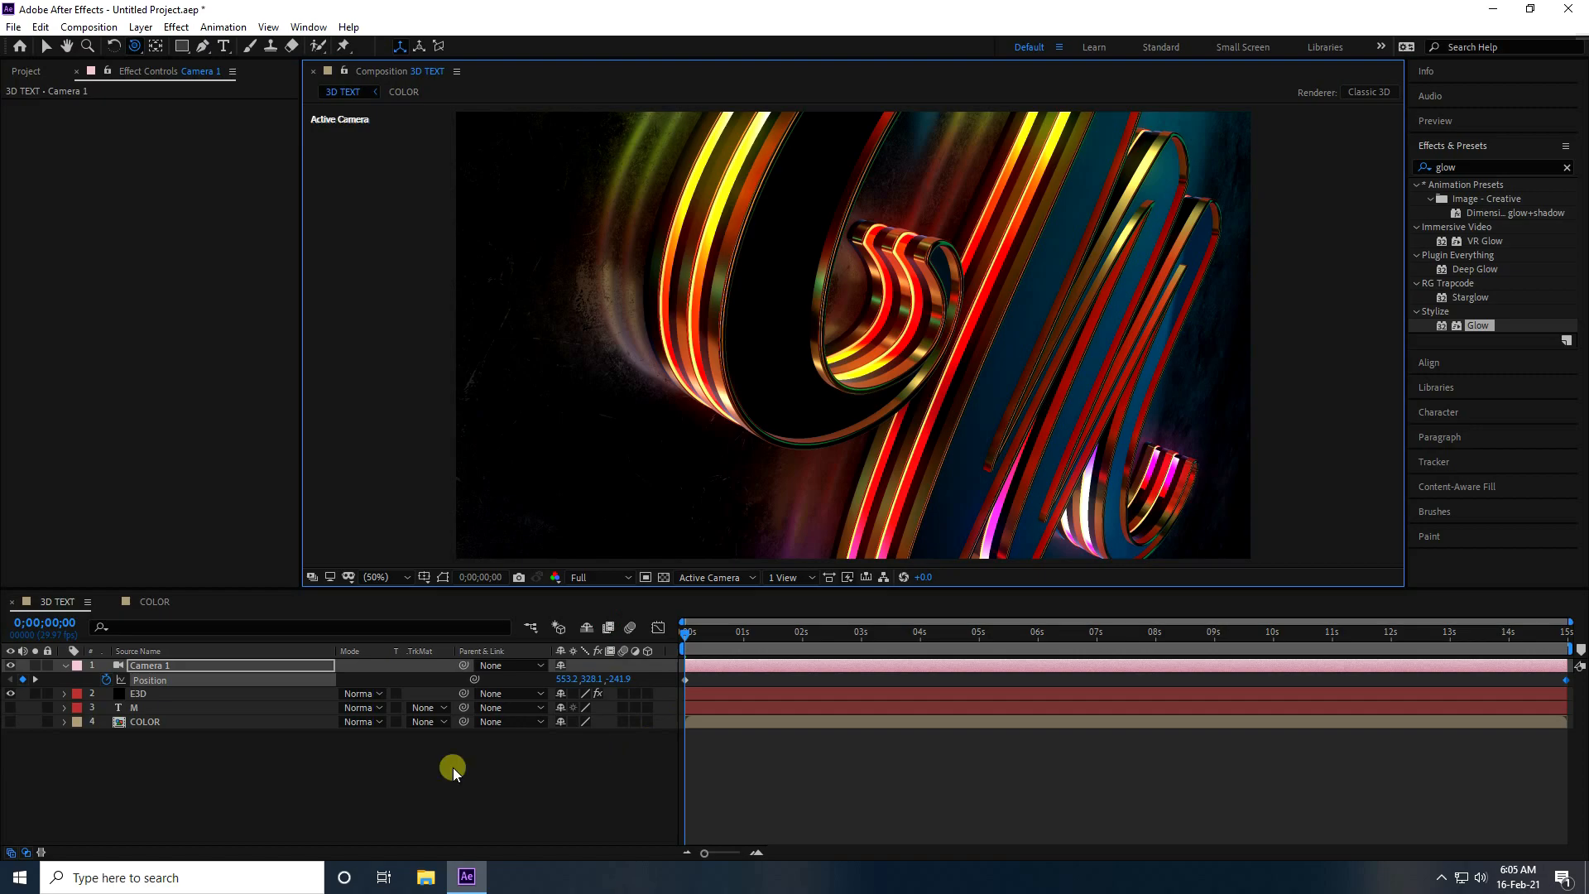
pyautogui.click(65, 666)
pyautogui.click(65, 665)
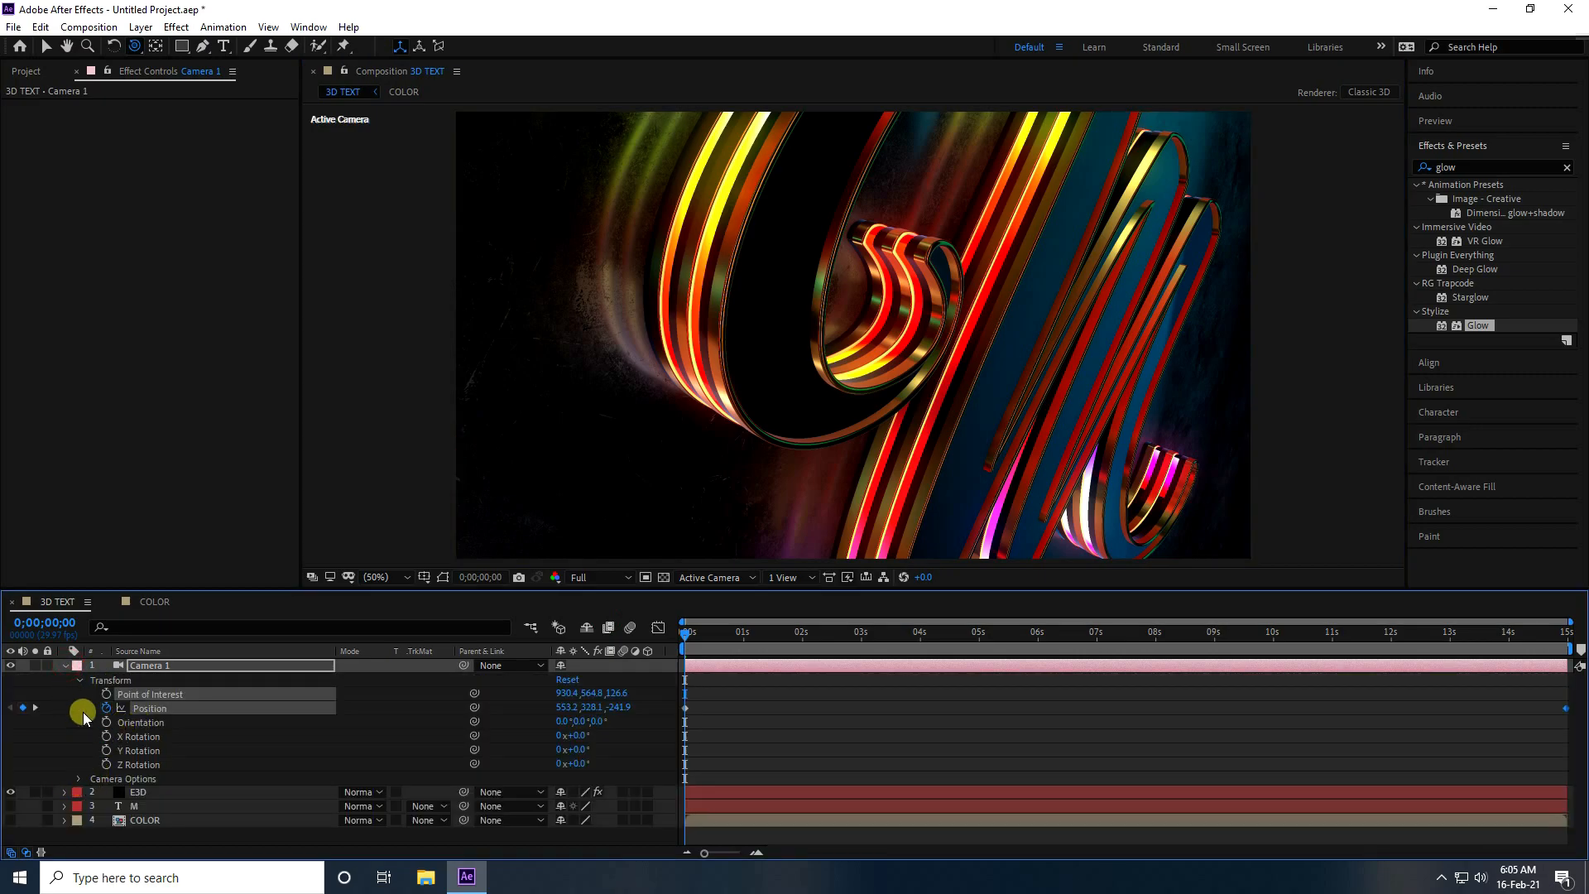
# - Turn on Depth of Field in Camera 1's Camera Options and set its Zoom to 2000 pixels
pyautogui.click(81, 681)
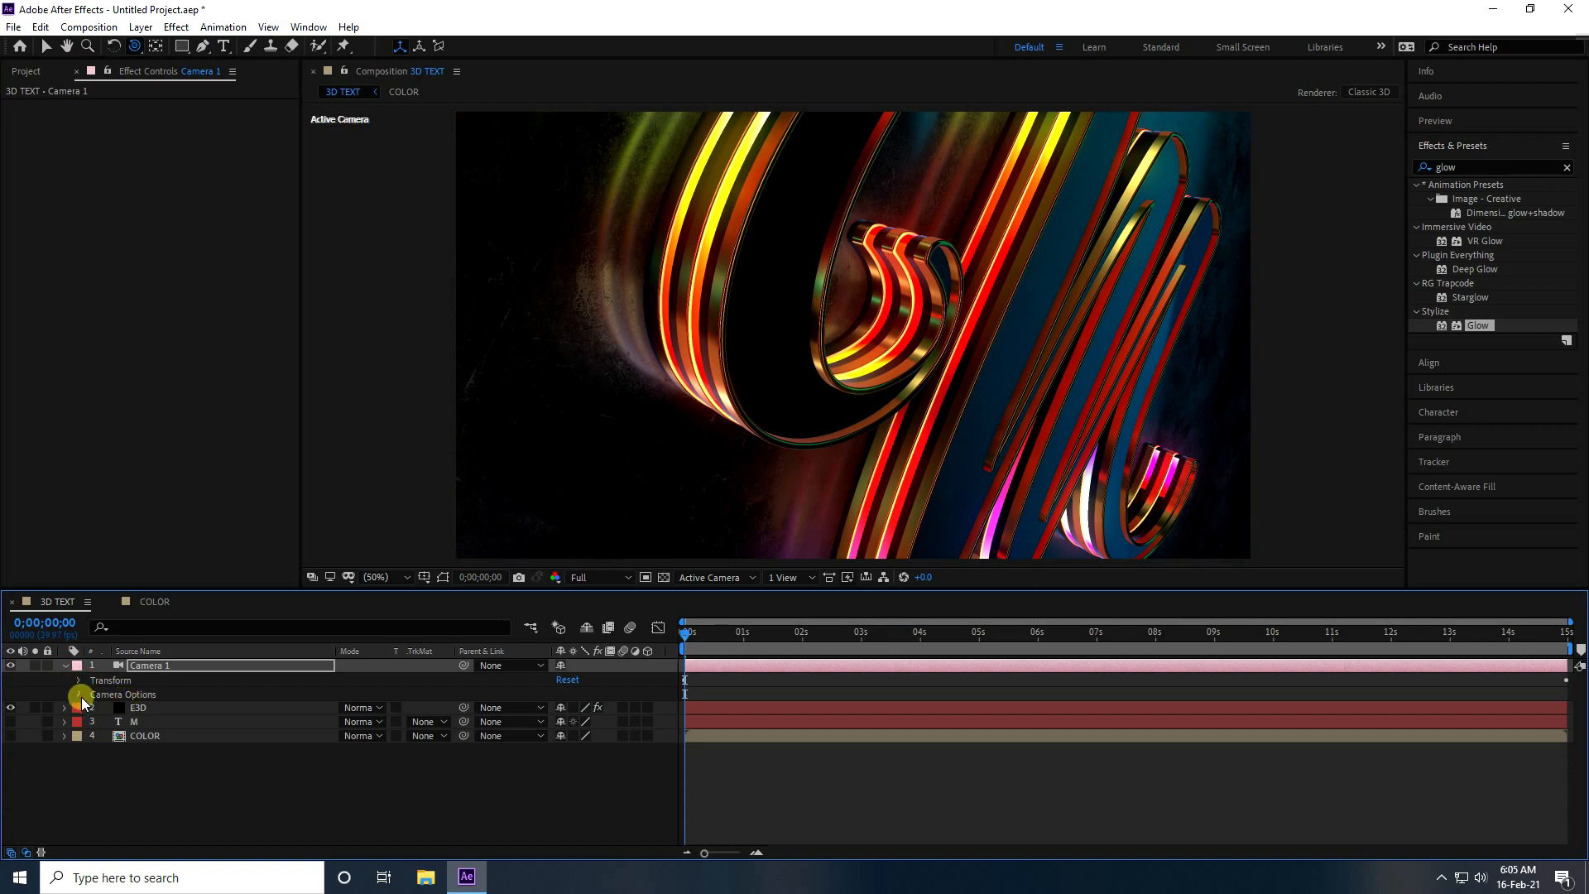
pyautogui.click(81, 697)
pyautogui.click(567, 695)
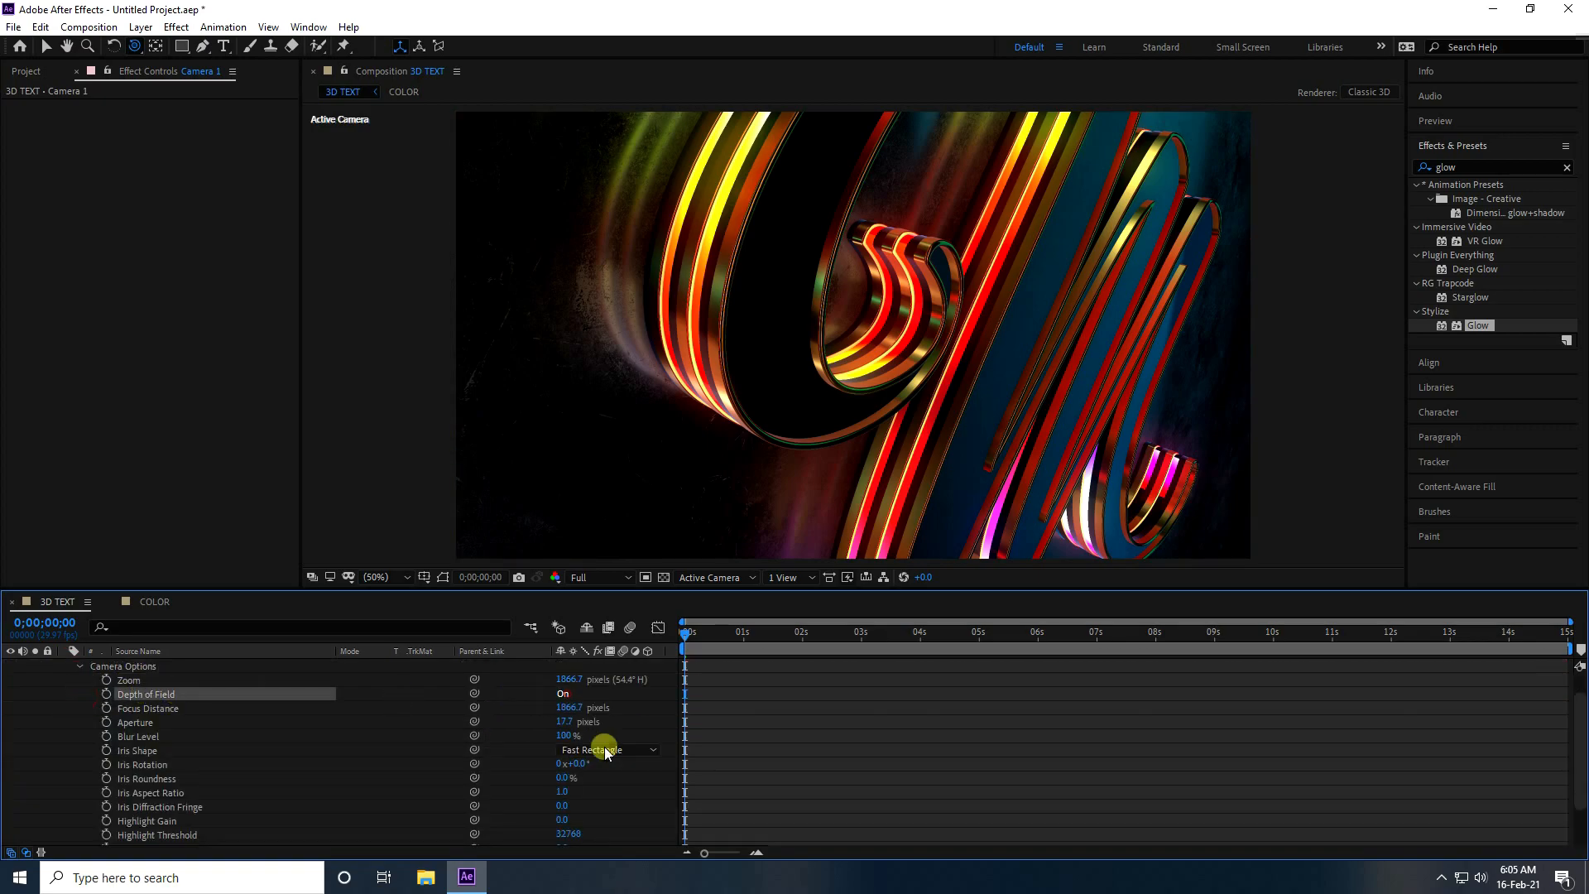
pyautogui.click(570, 679)
pyautogui.write('20')
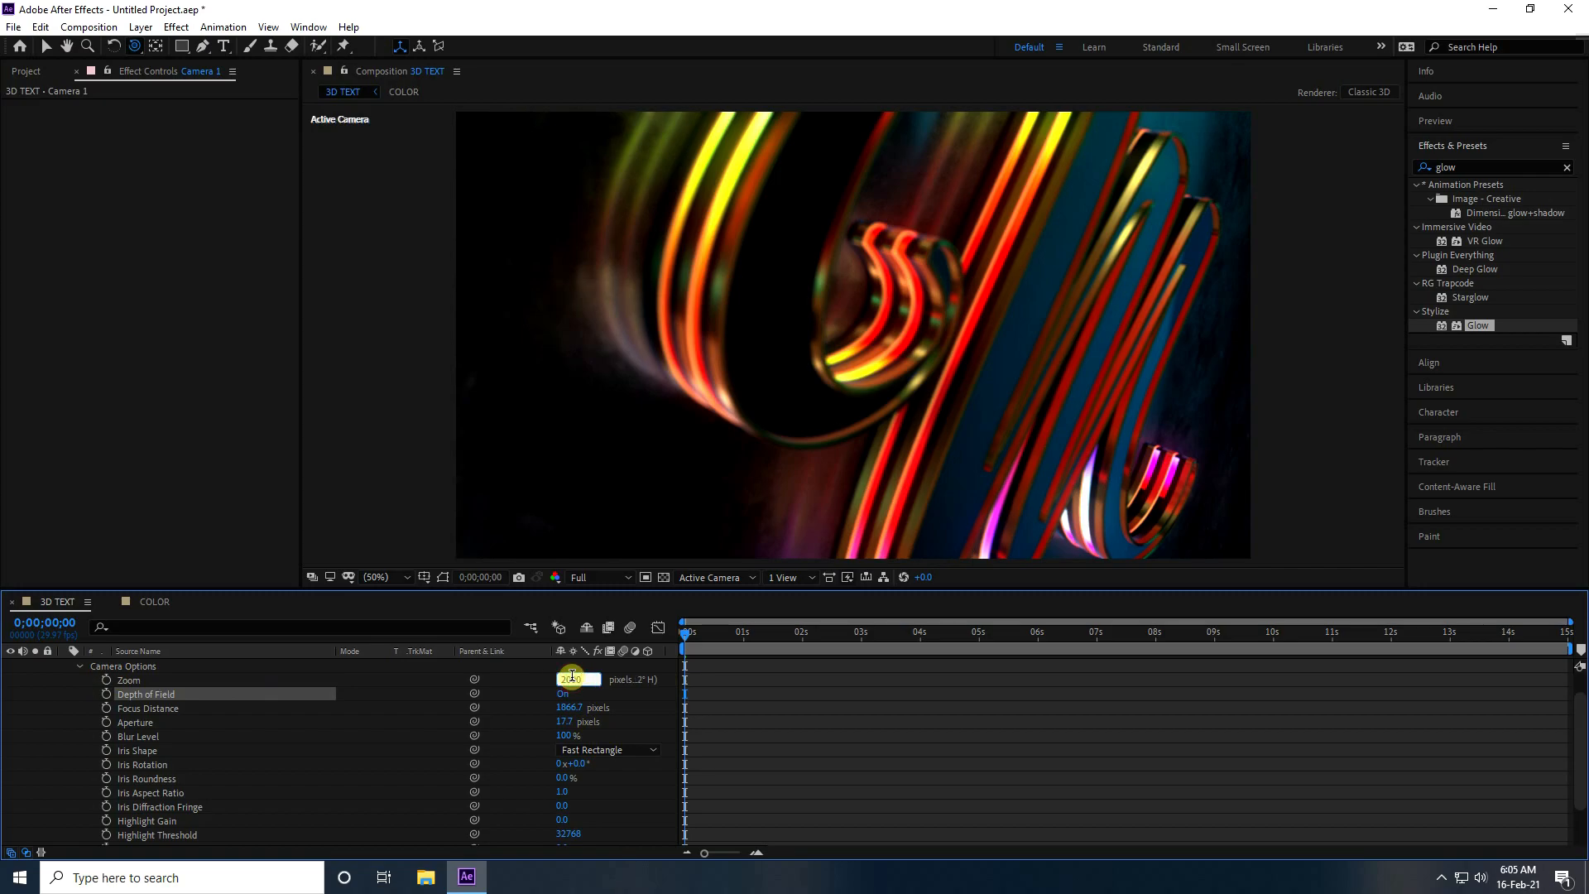
pyautogui.write('00')
pyautogui.press('Return')
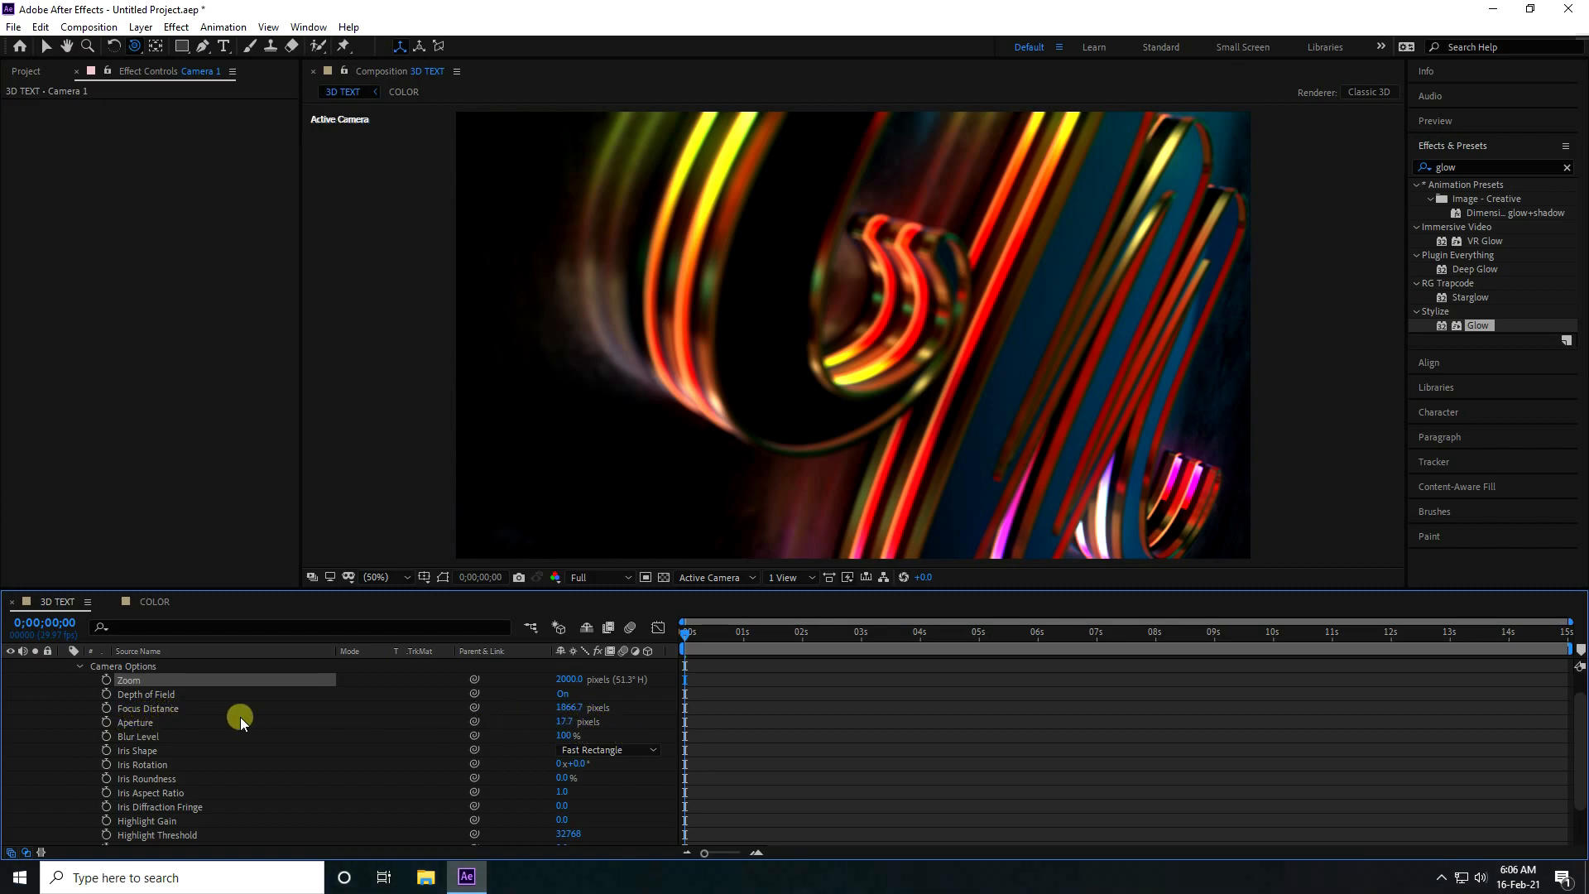
# - Set Camera 1's Aperture to 200 pixels
pyautogui.click(571, 720)
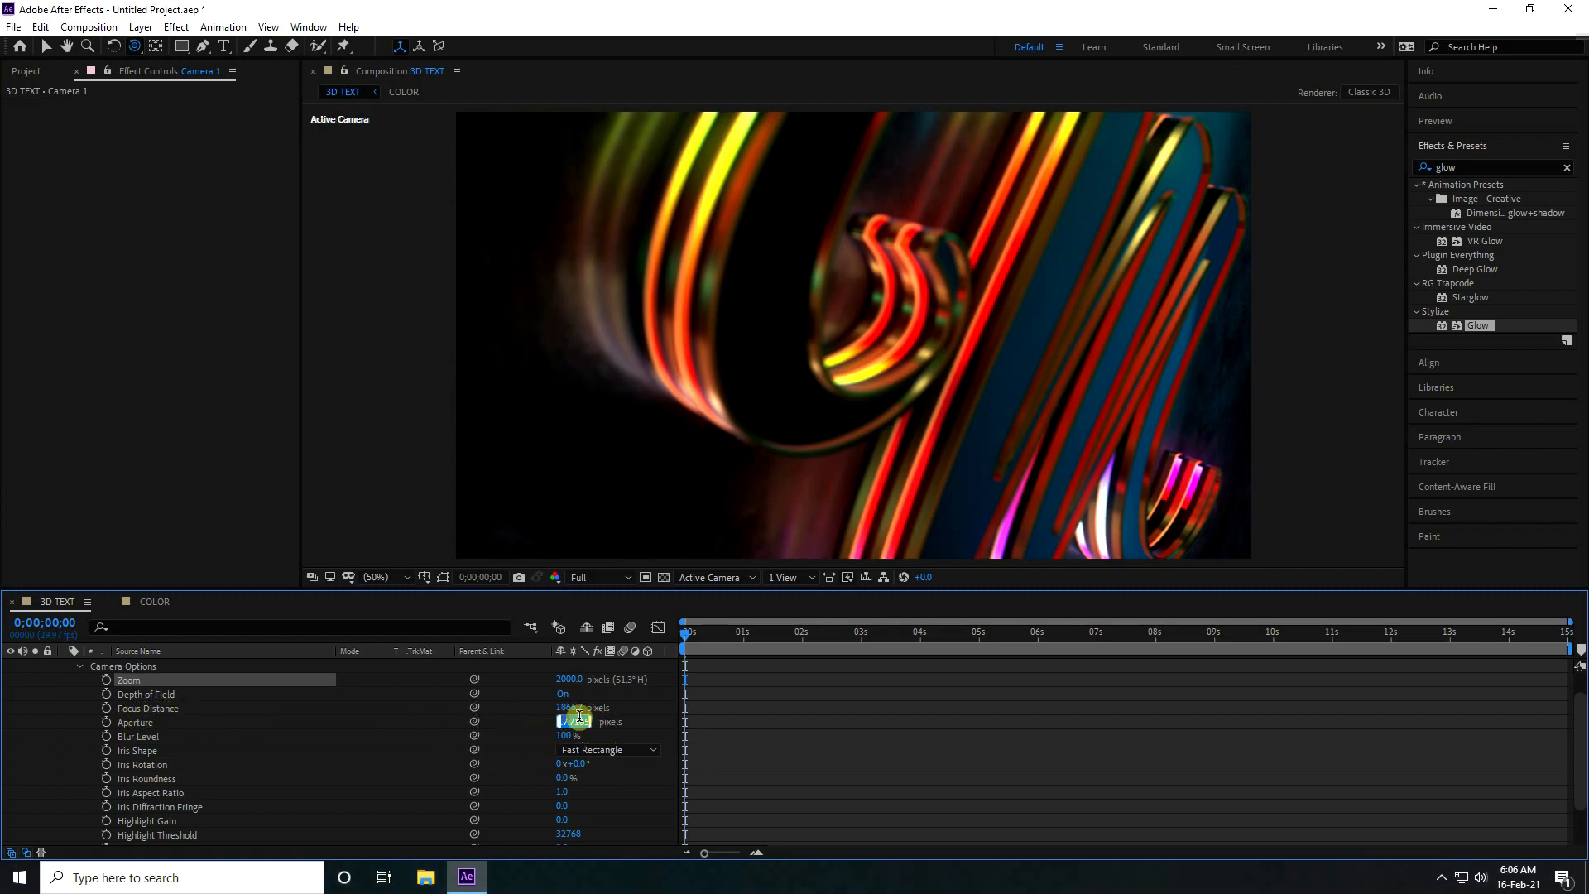
pyautogui.write('200.0')
pyautogui.press('Return')
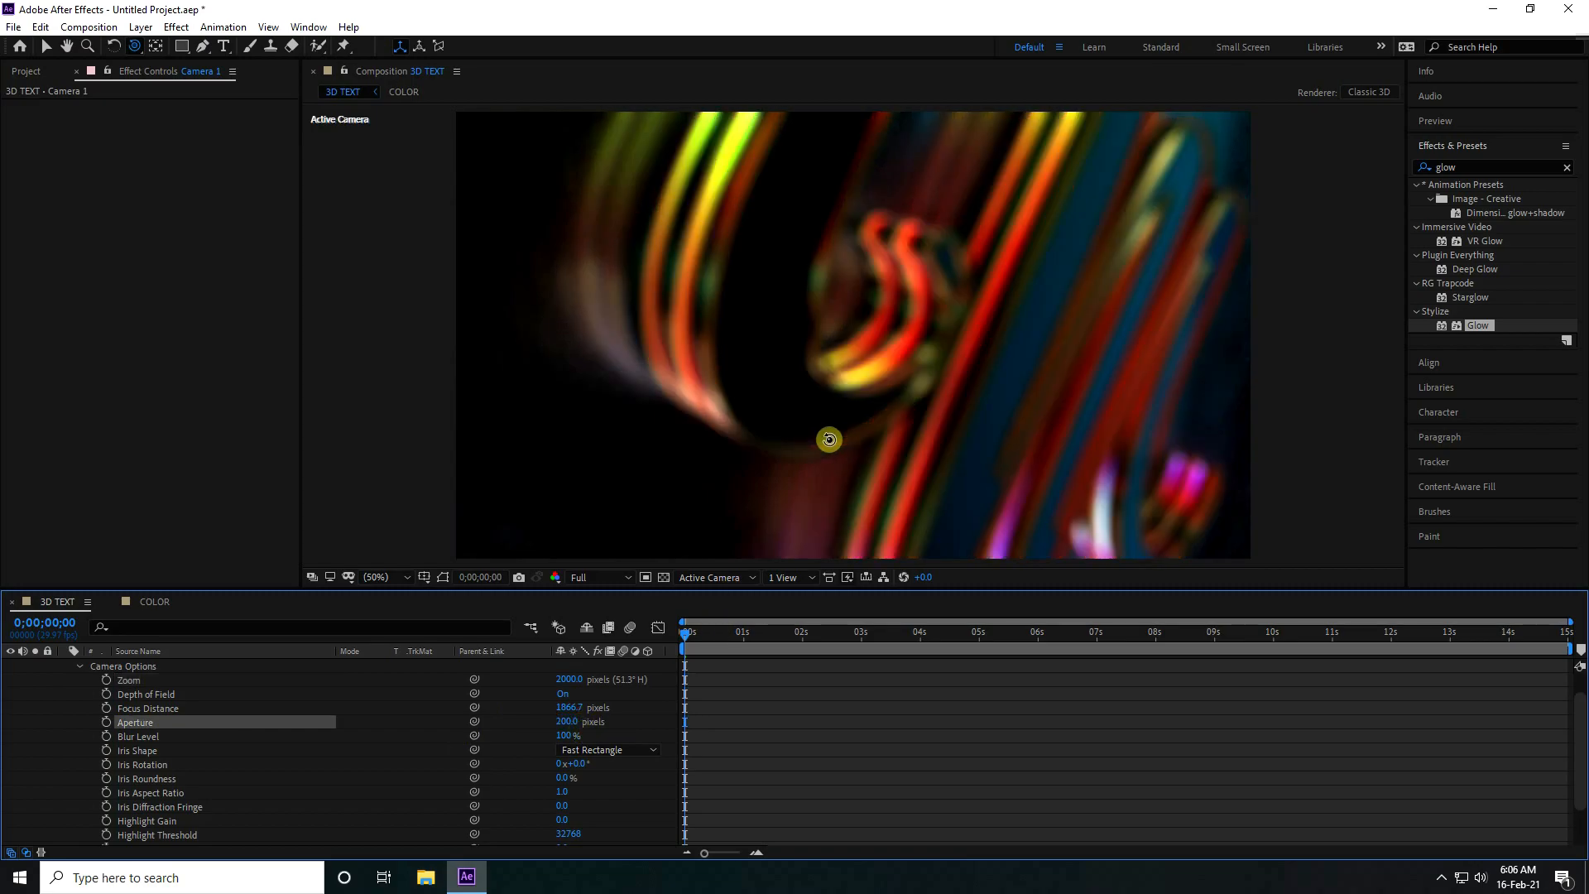
# - Create a Focus Distance keyframe for Camera 1 at 0;00;00;00 and show only the camera's keyframed properties
pyautogui.scroll(2, 389, 745)
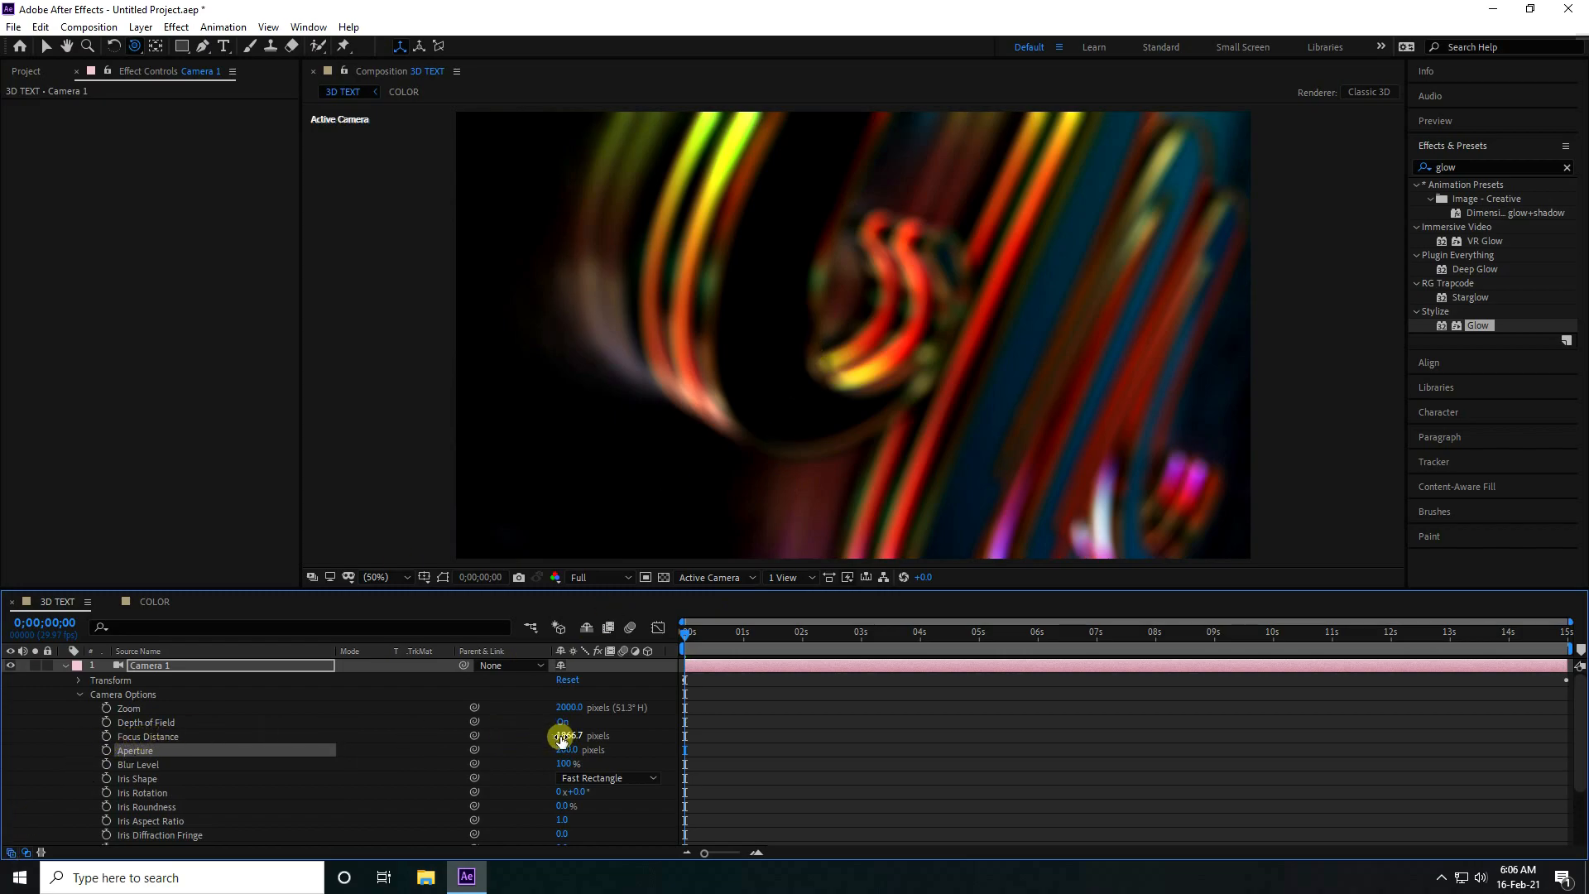
pyautogui.click(106, 735)
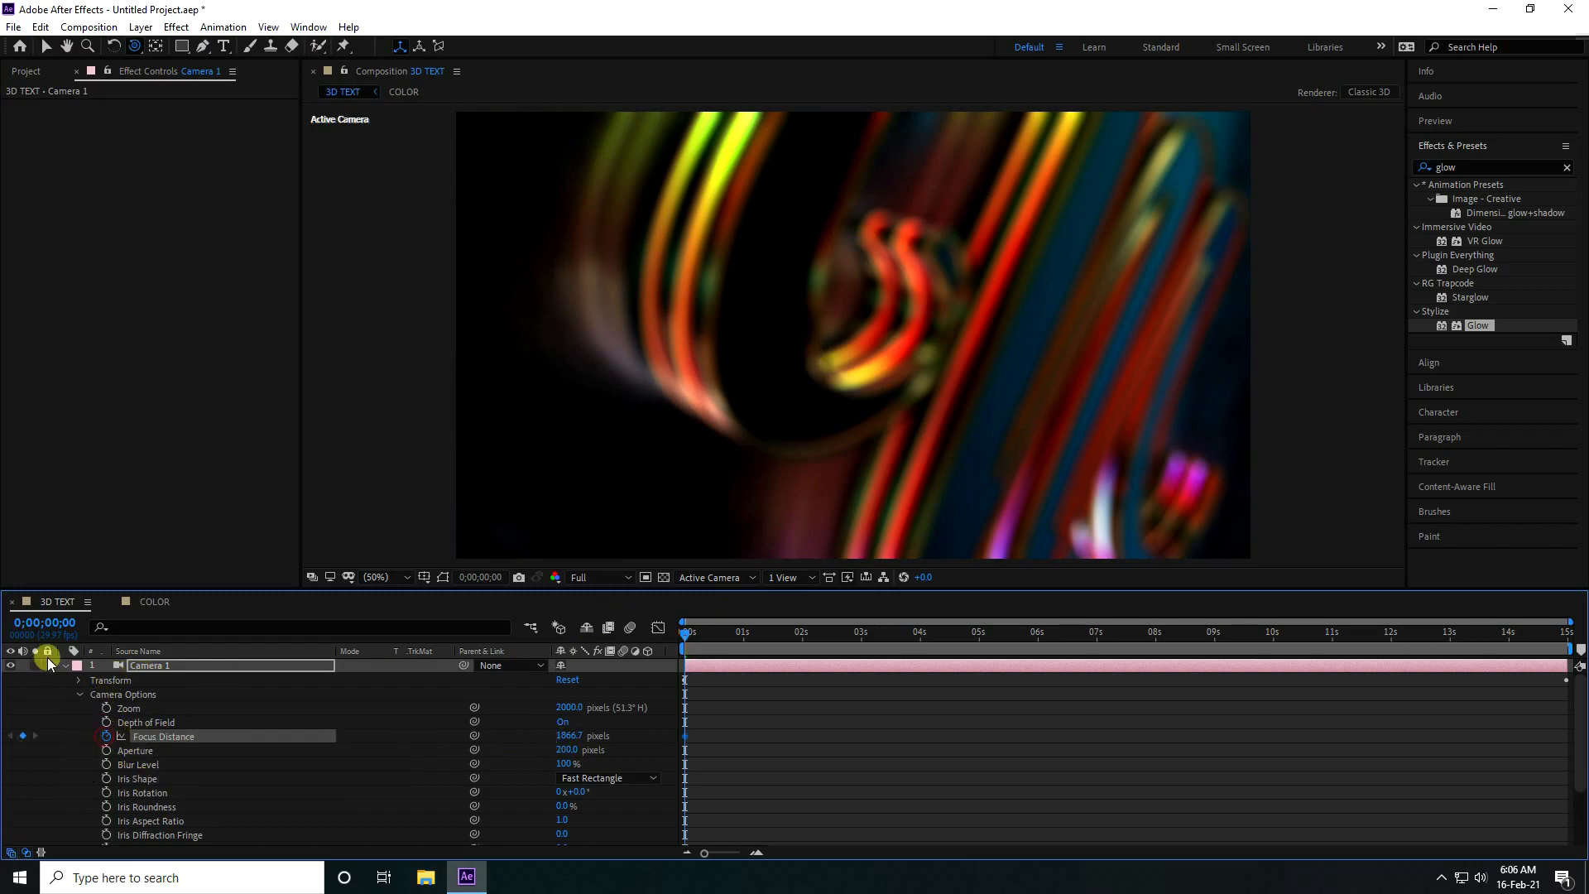
pyautogui.click(64, 665)
pyautogui.click(149, 670)
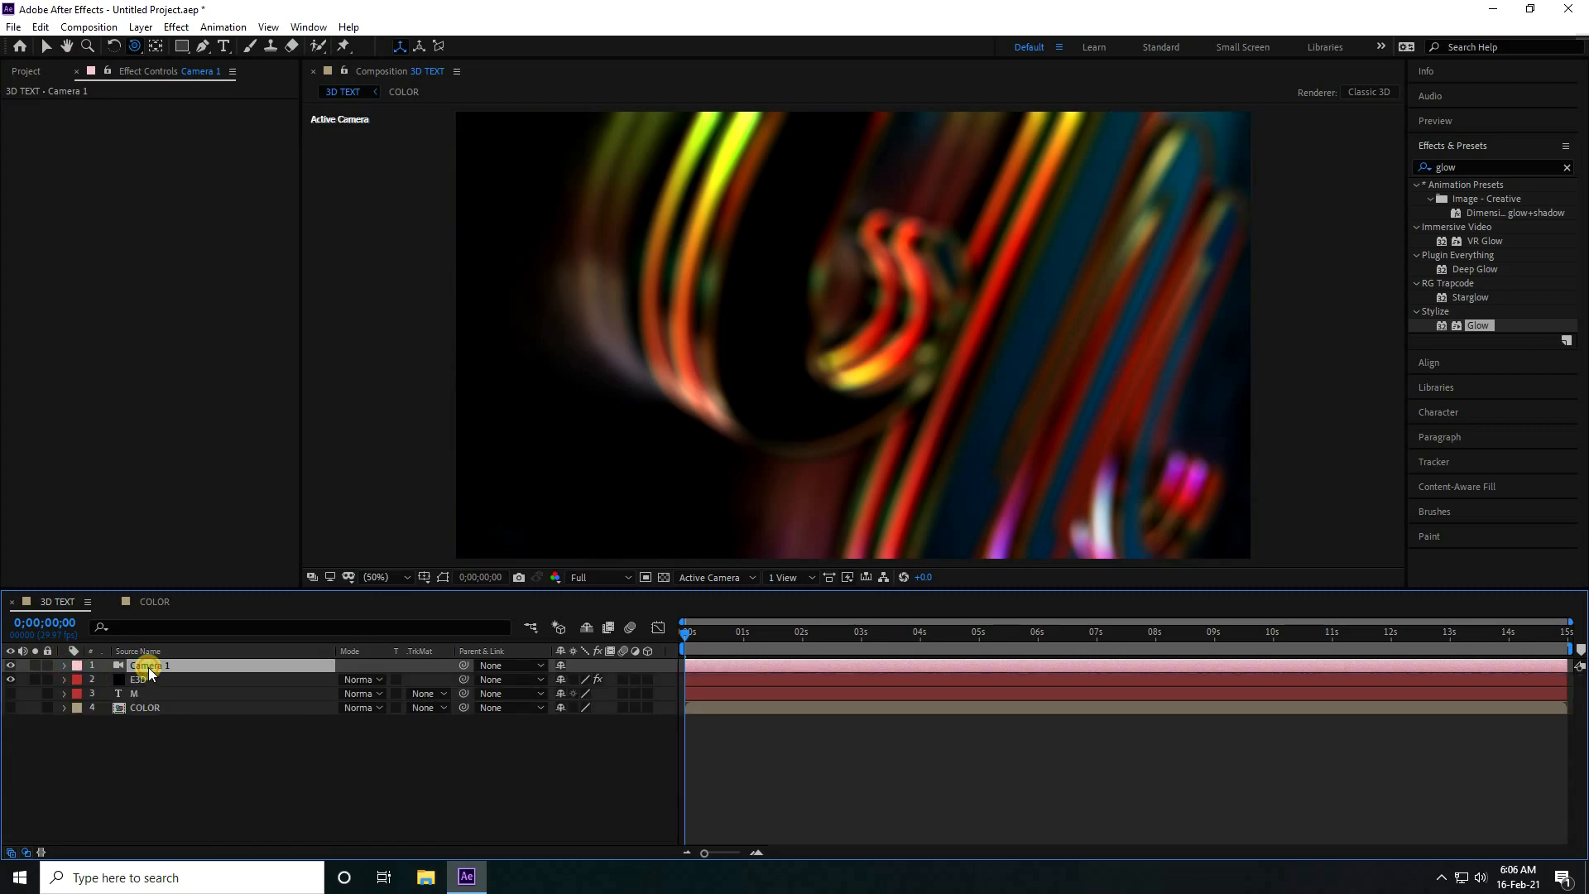
pyautogui.press('u')
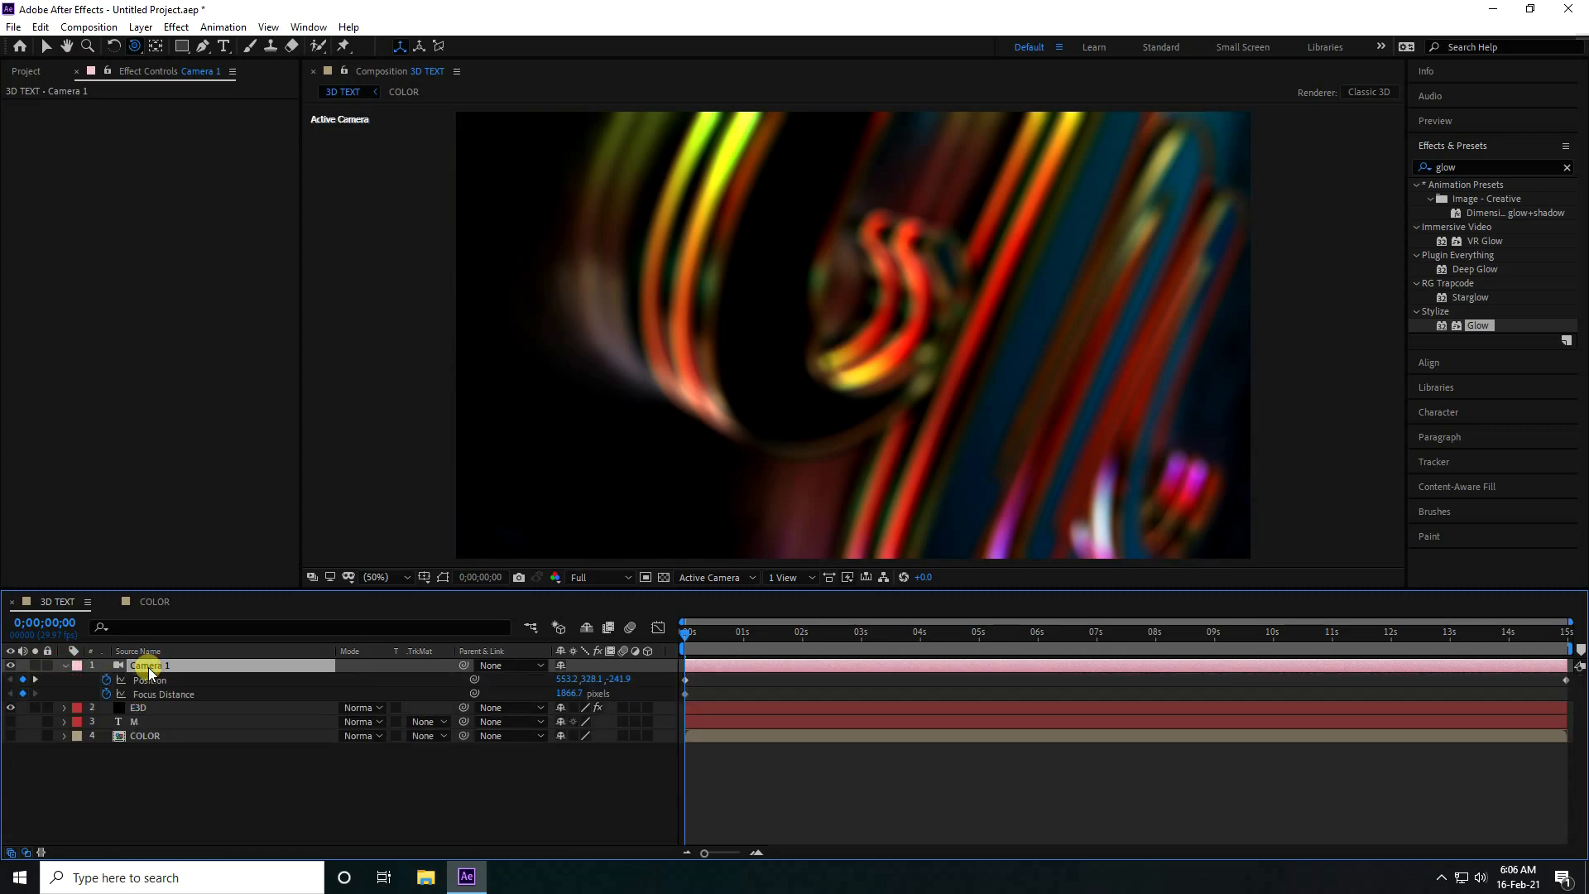
# - Try Focus Distance values of 500 and 400 pixels on Camera 1's first keyframe
pyautogui.click(569, 693)
pyautogui.write('500')
pyautogui.press('Return')
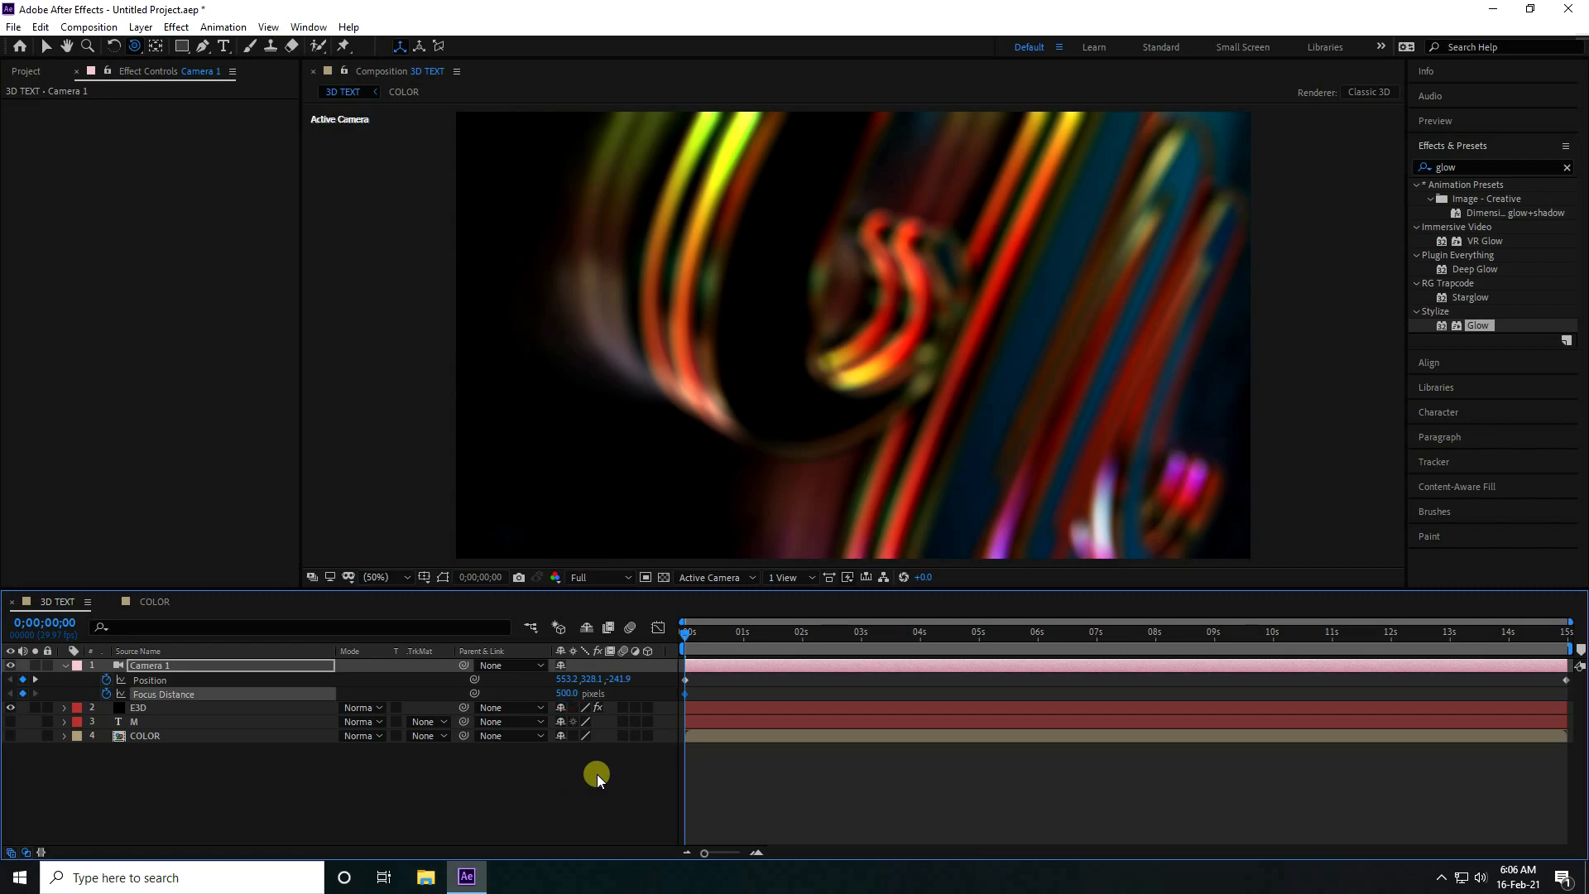
pyautogui.click(563, 693)
pyautogui.write('400')
pyautogui.press('Return')
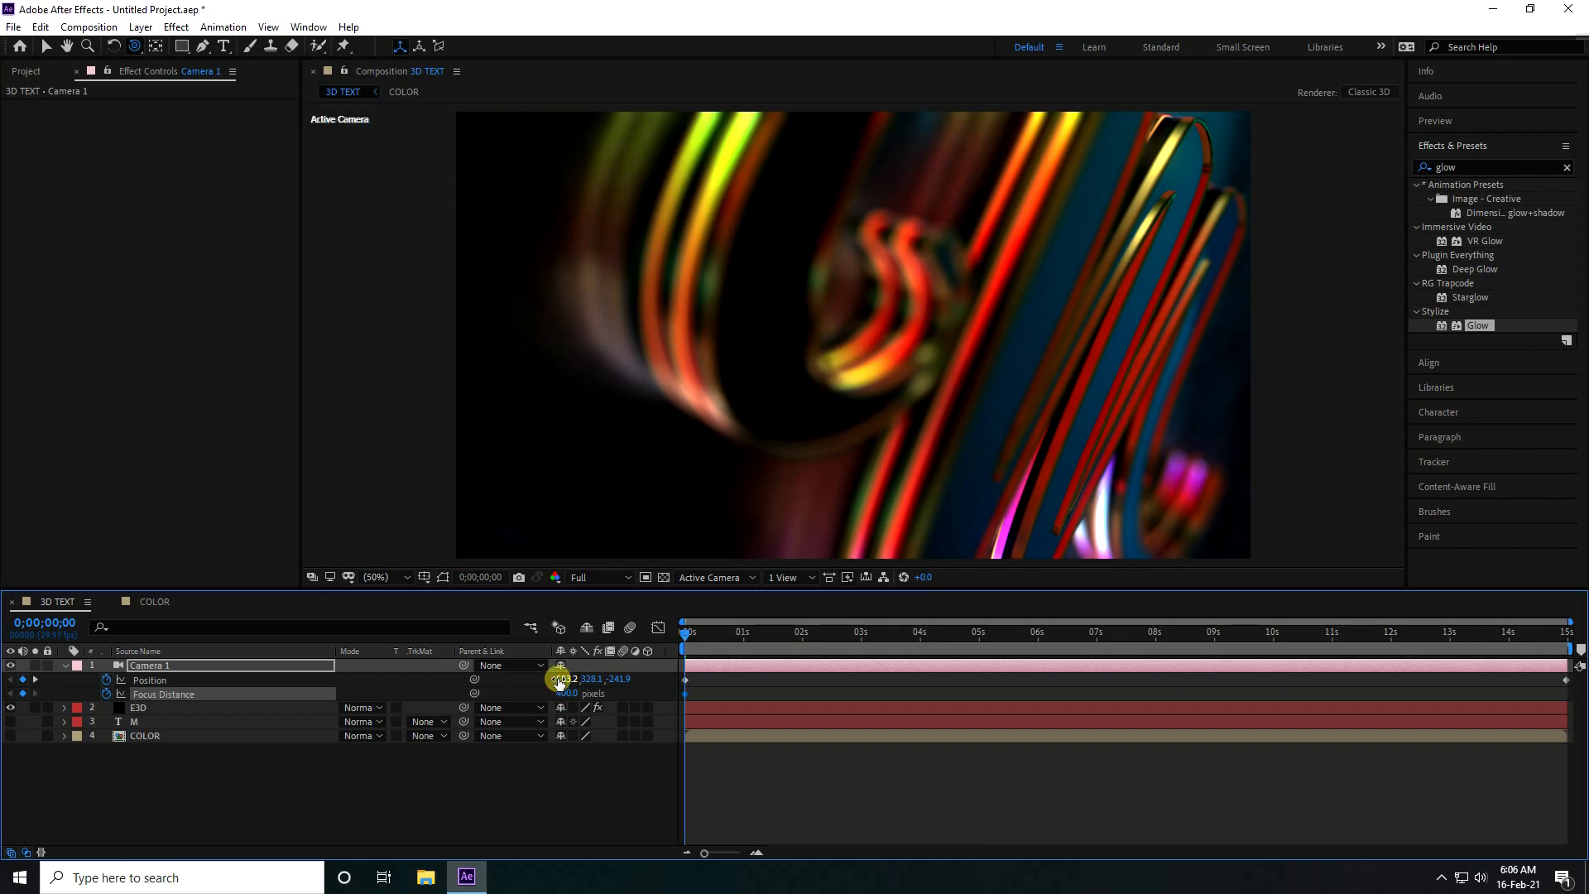
# - Set Camera 1's Focus Distance at 0;00;00;00 to 350 pixels to focus on the letter's curled stroke end
pyautogui.click(46, 46)
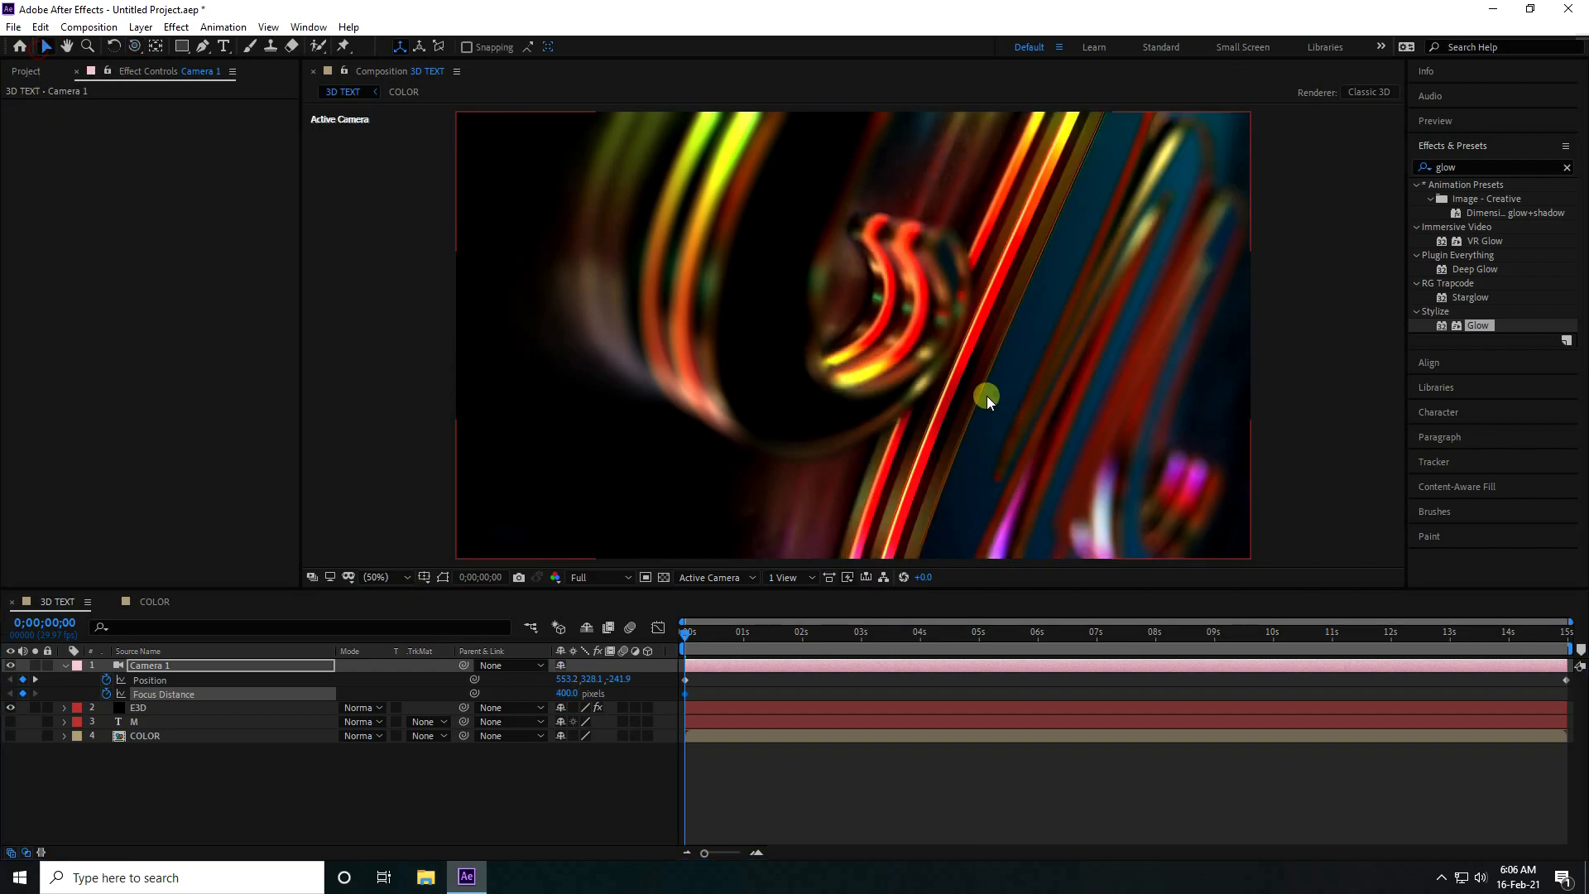
pyautogui.click(568, 692)
pyautogui.write('350')
pyautogui.press('Return')
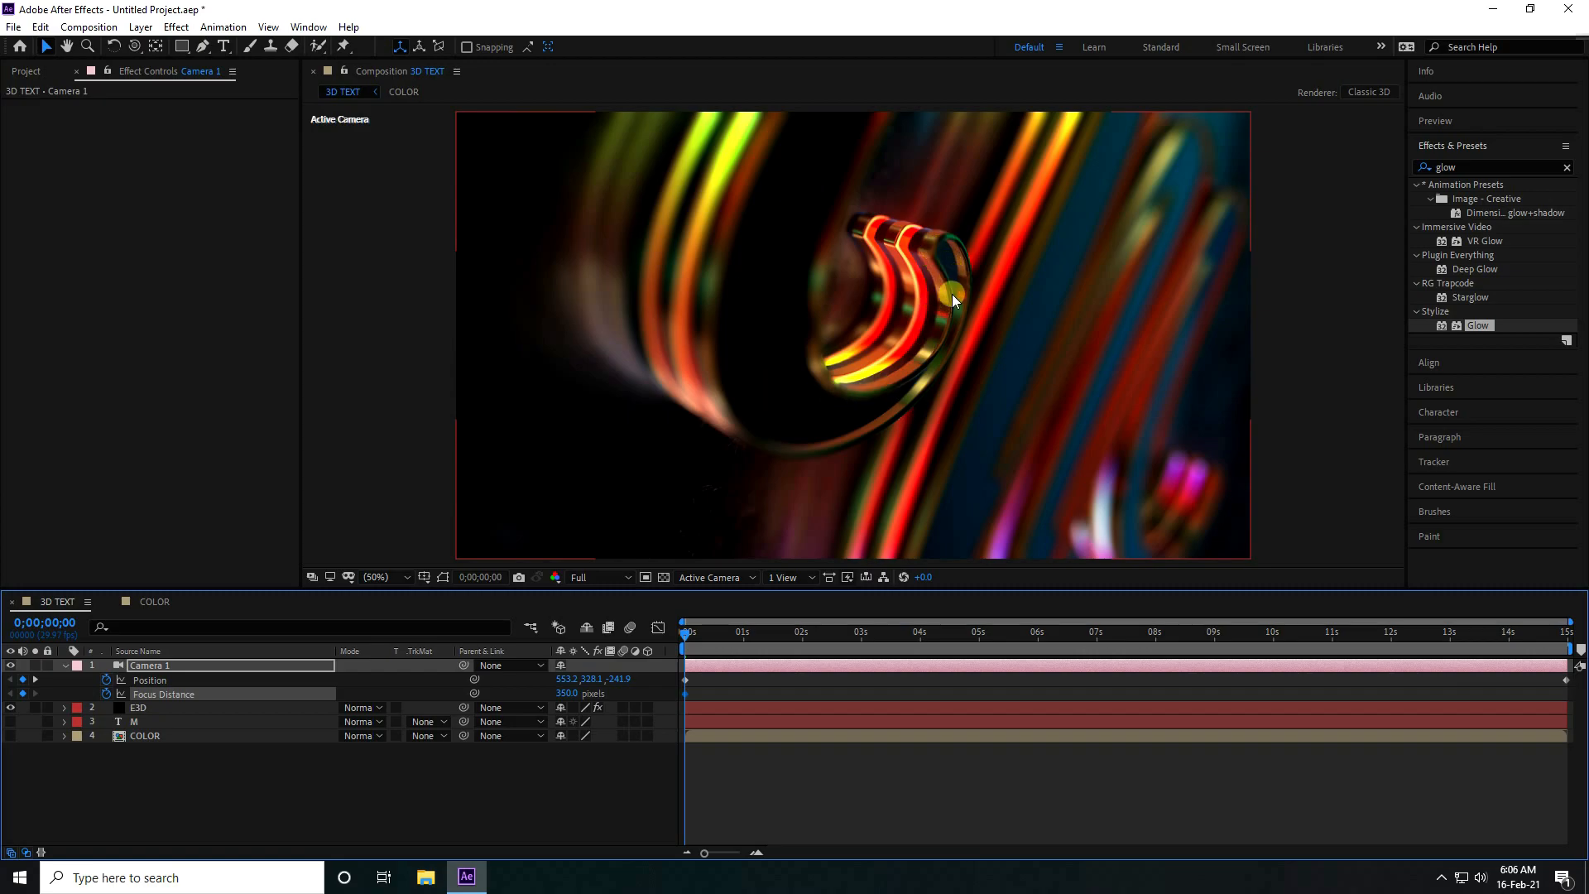
# - Apply the Curves effect to the E3D layer and shape its RGB curve into a gentle S for more contrast
pyautogui.click(1469, 167)
pyautogui.write('cur')
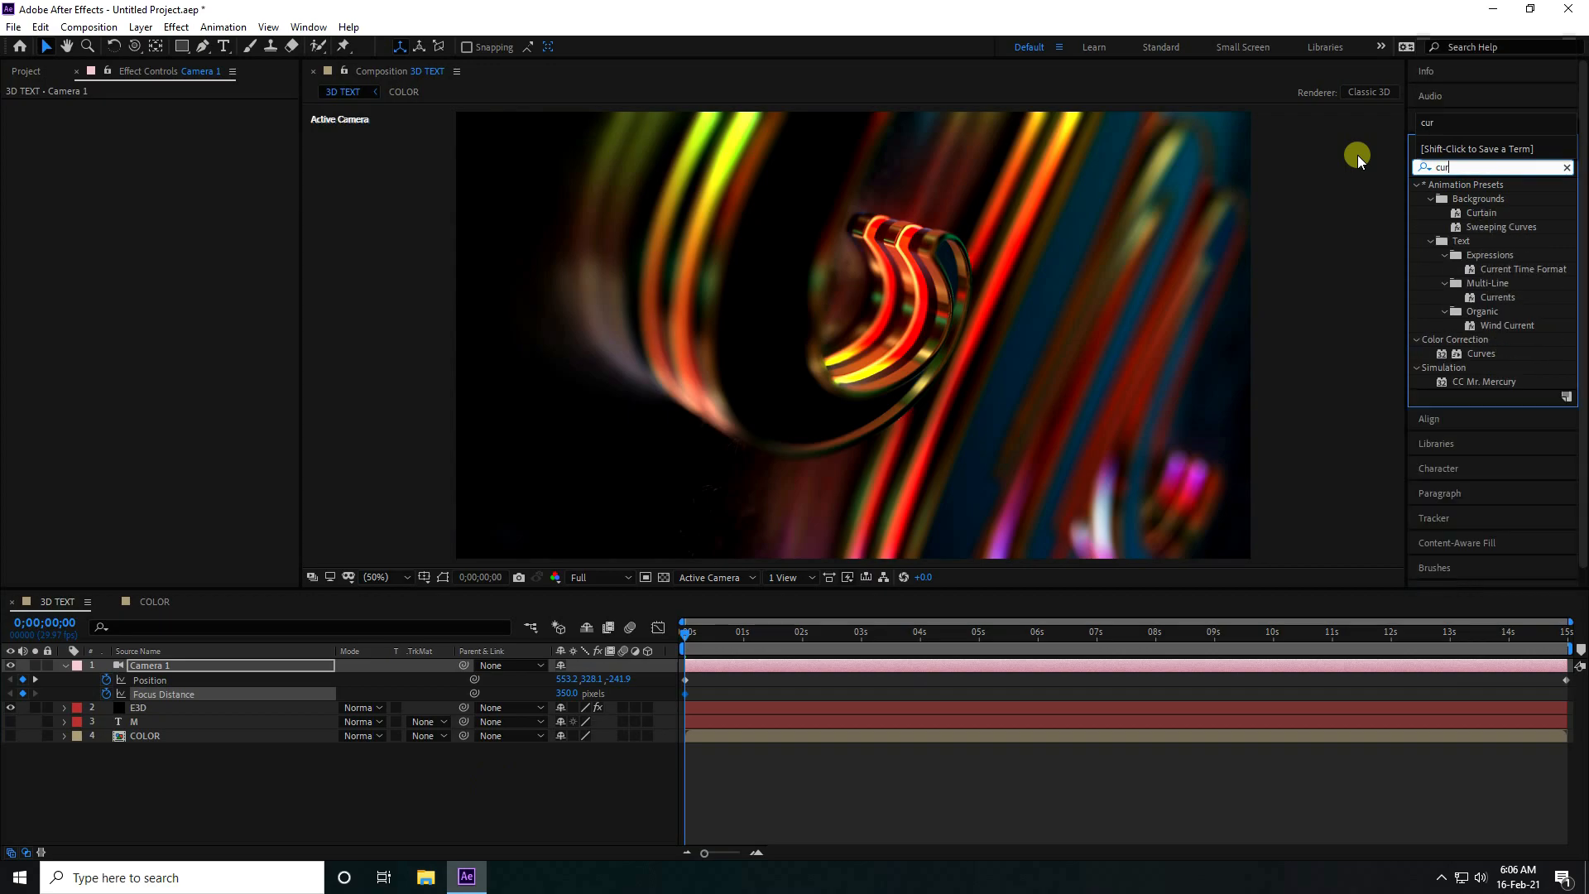
pyautogui.moveTo(1482, 355); pyautogui.dragTo(147, 704)
pyautogui.moveTo(57, 447); pyautogui.dragTo(97, 488)
pyautogui.moveTo(187, 395); pyautogui.dragTo(174, 375)
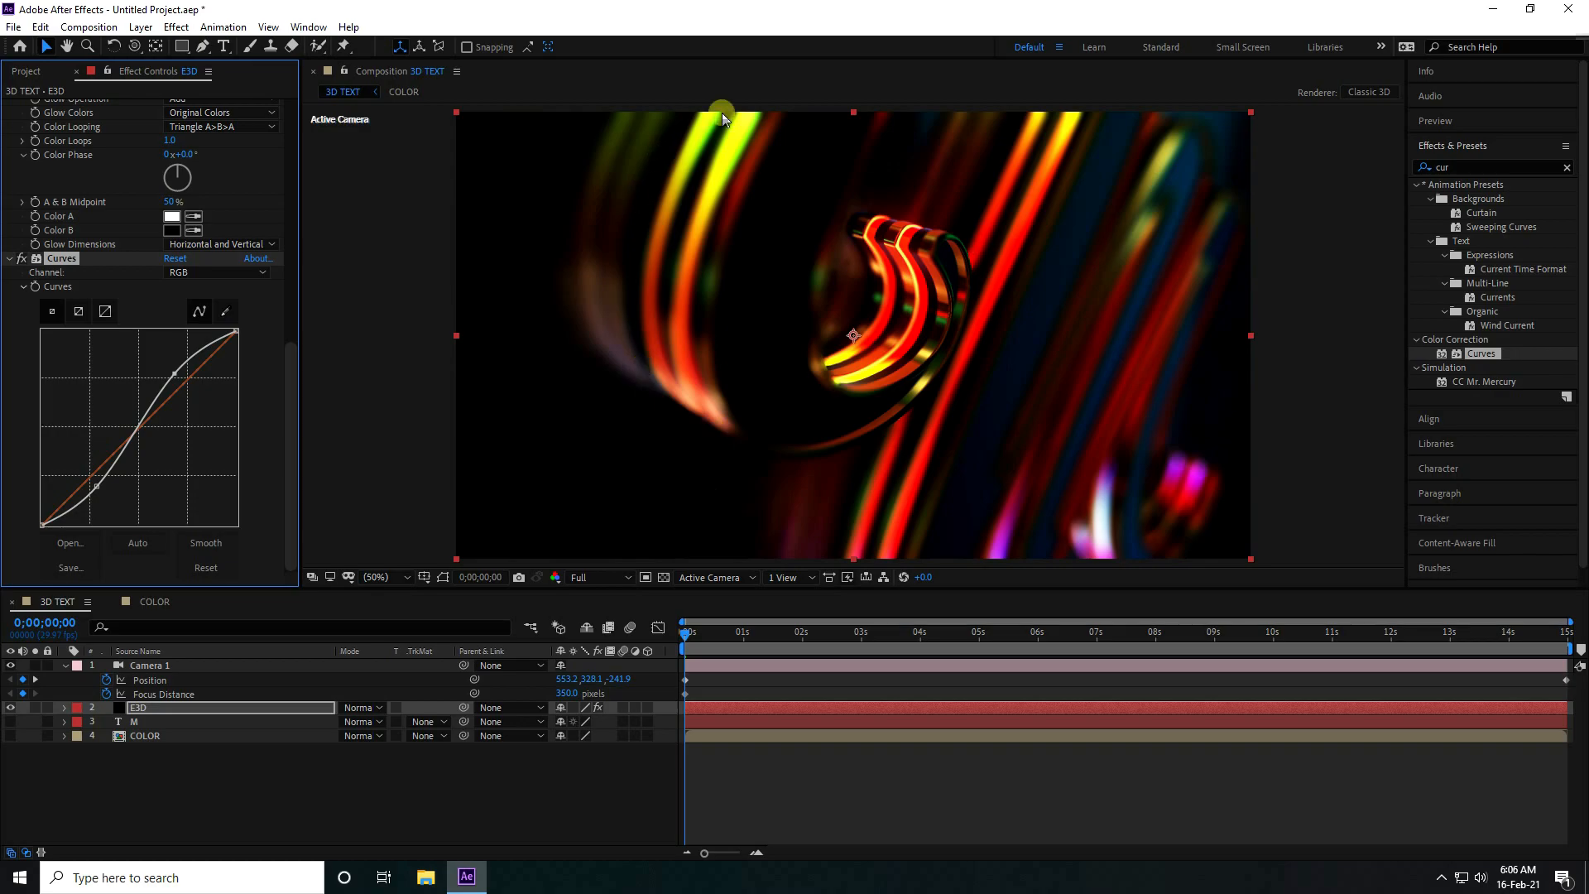
pyautogui.moveTo(98, 489); pyautogui.dragTo(95, 488)
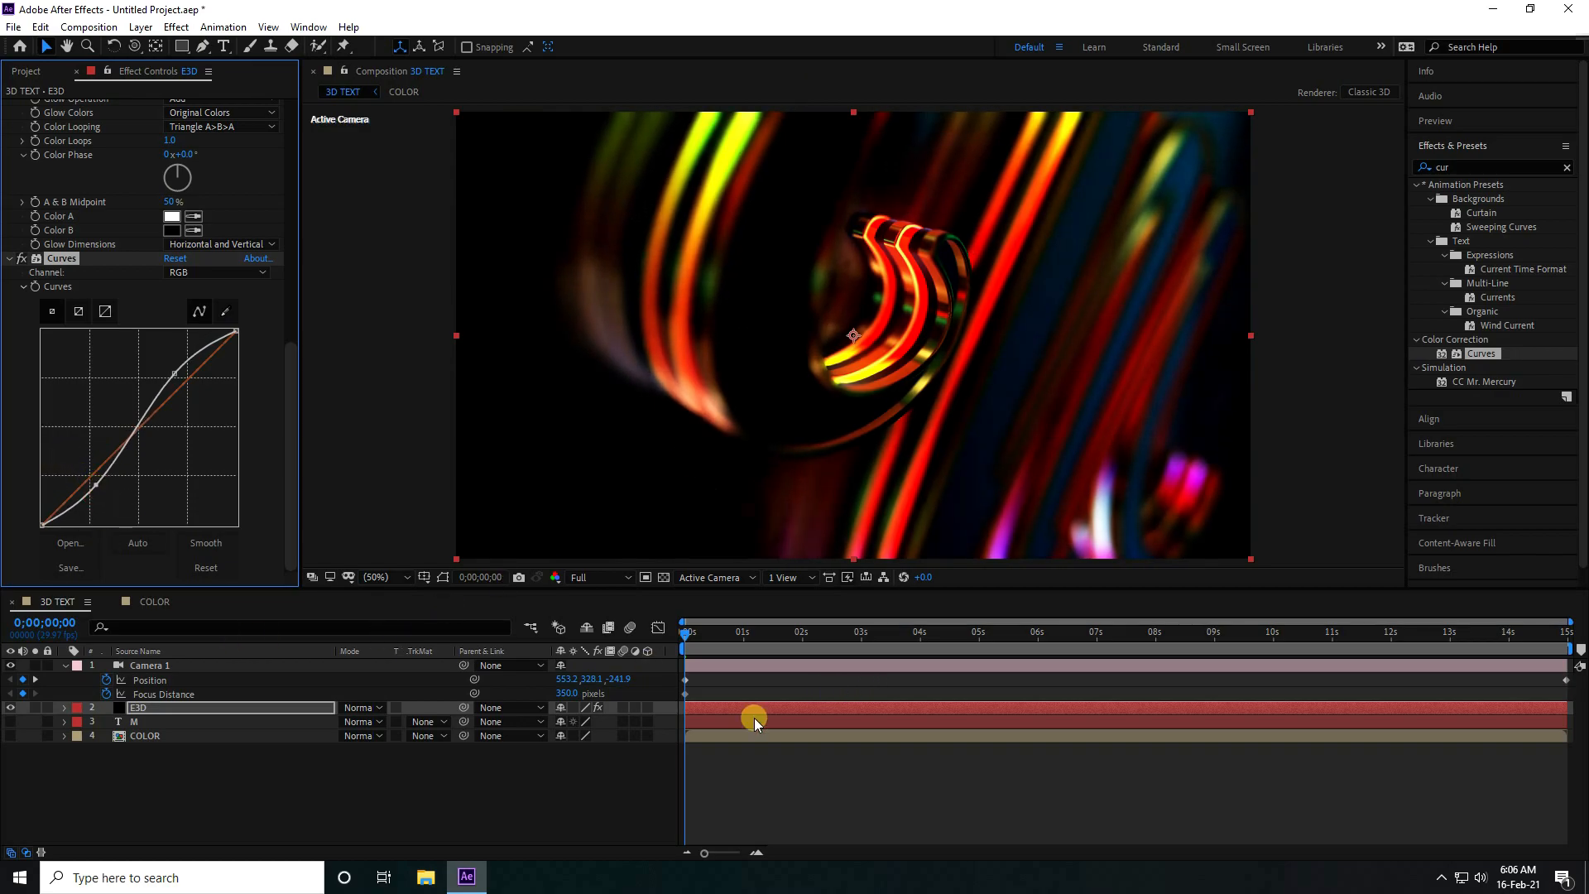
# - Keyframe Camera 1's Focus Distance at 300 pixels at 0;00;03;00
pyautogui.moveTo(693, 634); pyautogui.dragTo(864, 666)
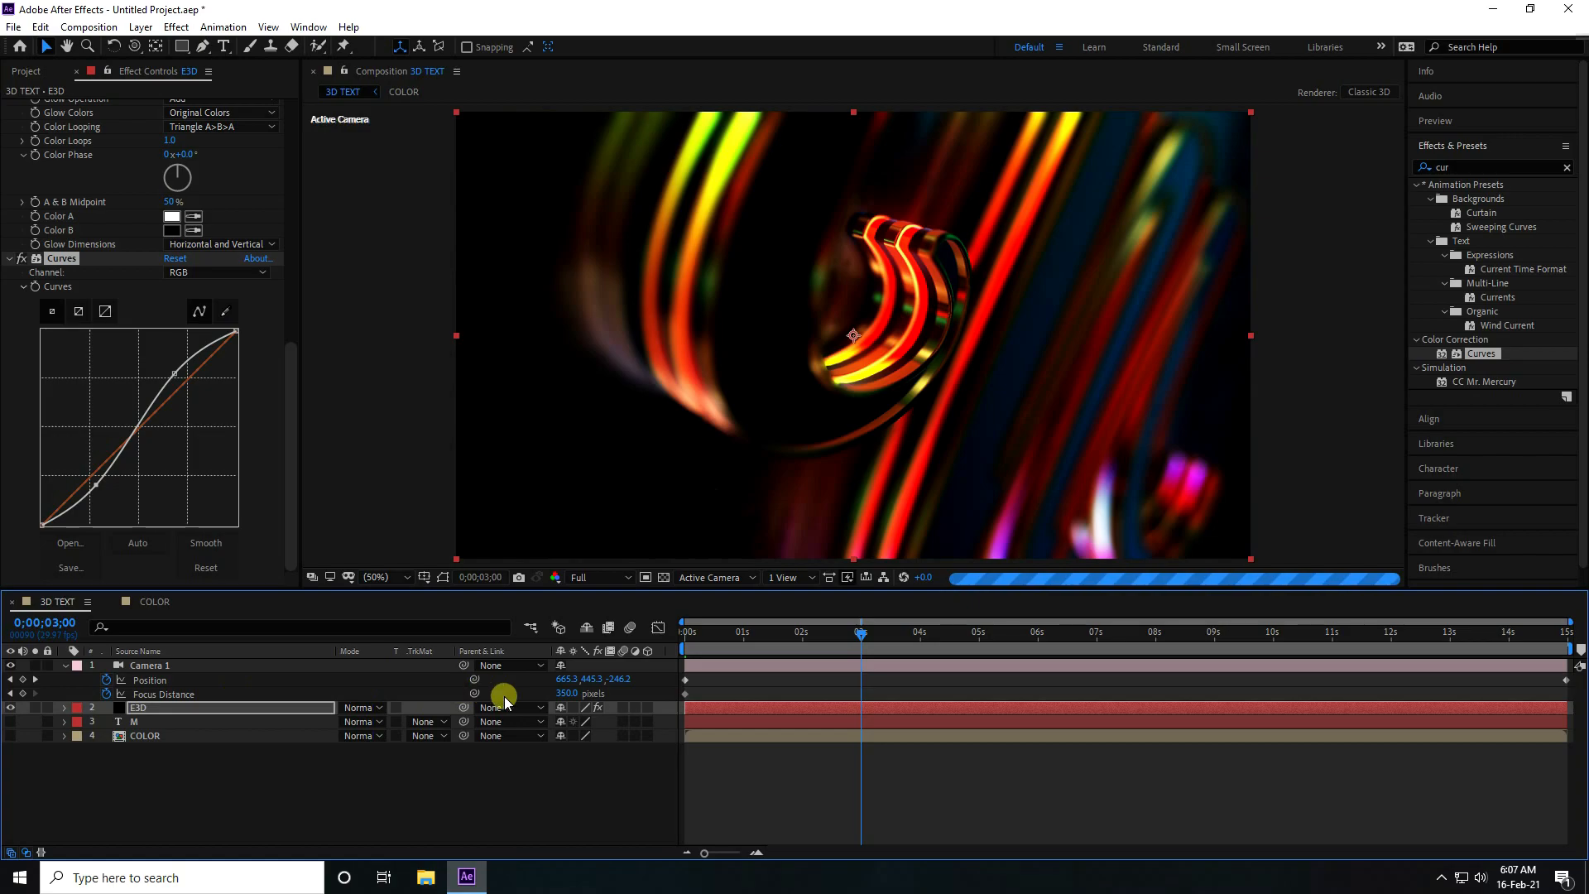
pyautogui.click(567, 693)
pyautogui.write('300')
pyautogui.press('Return')
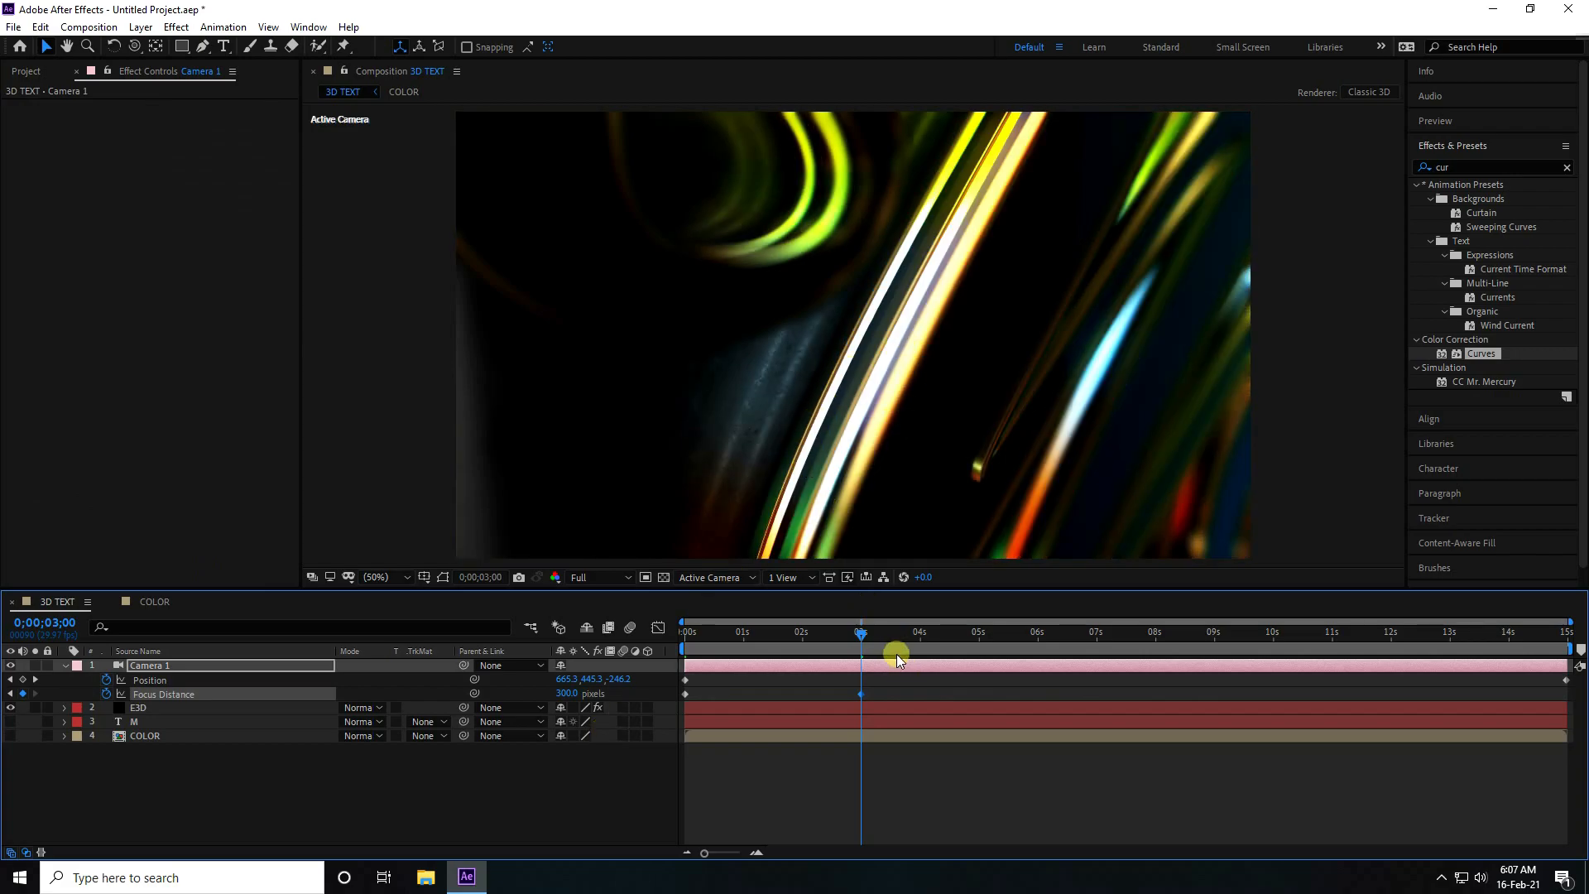
# - Keyframe Camera 1's Focus Distance at 0;00;06;01, trying 350 pixels before settling on 250 pixels
pyautogui.moveTo(860, 628); pyautogui.dragTo(1041, 664)
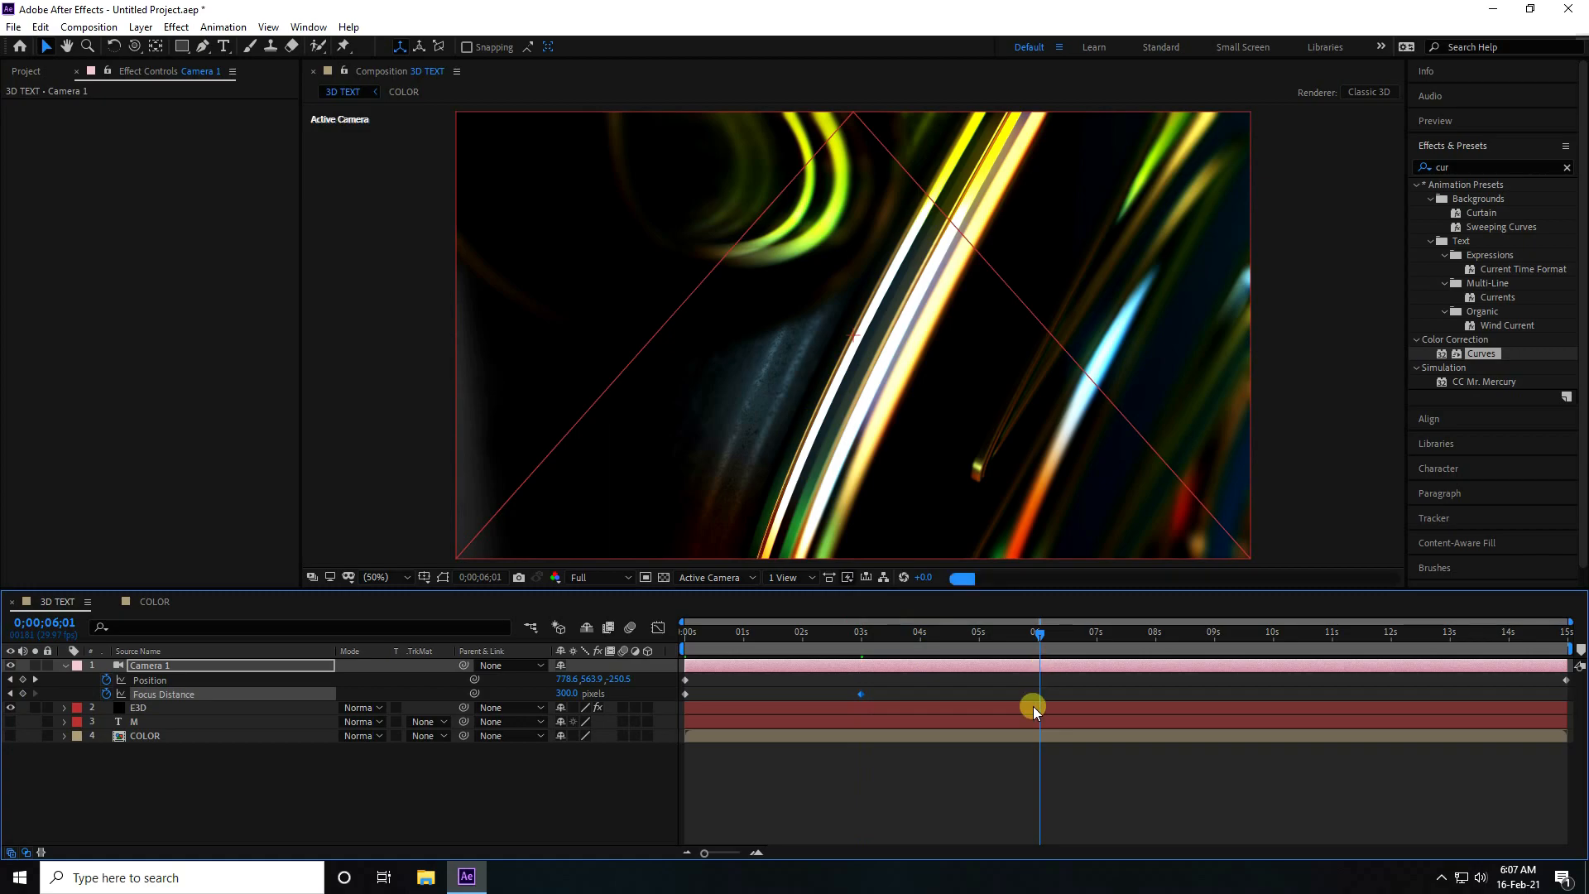
pyautogui.click(569, 695)
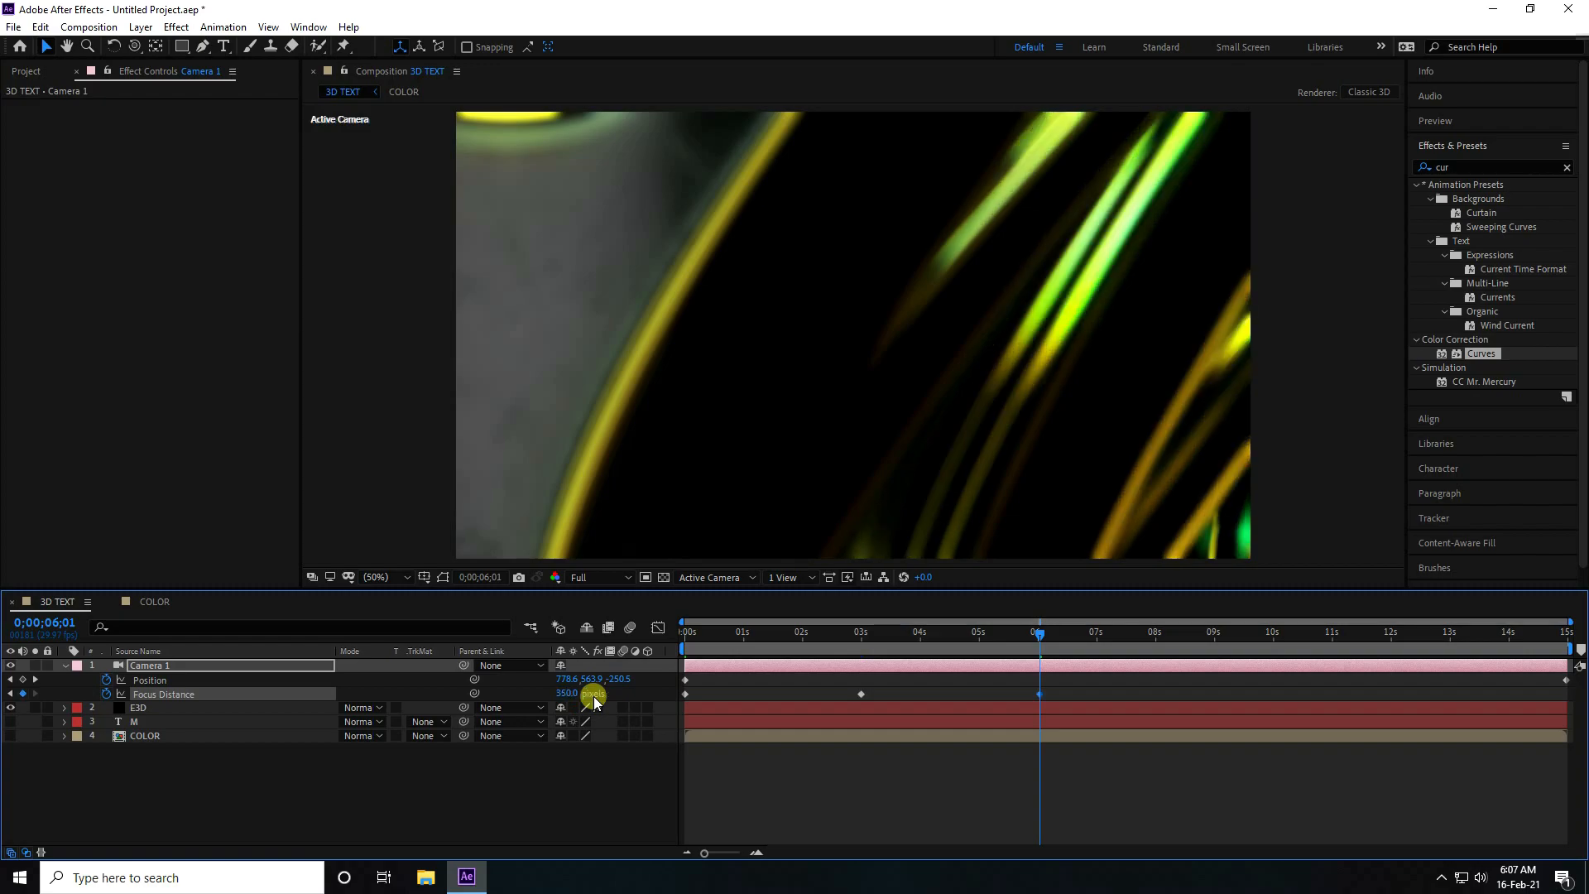
pyautogui.click(573, 692)
pyautogui.write('250')
pyautogui.press('Return')
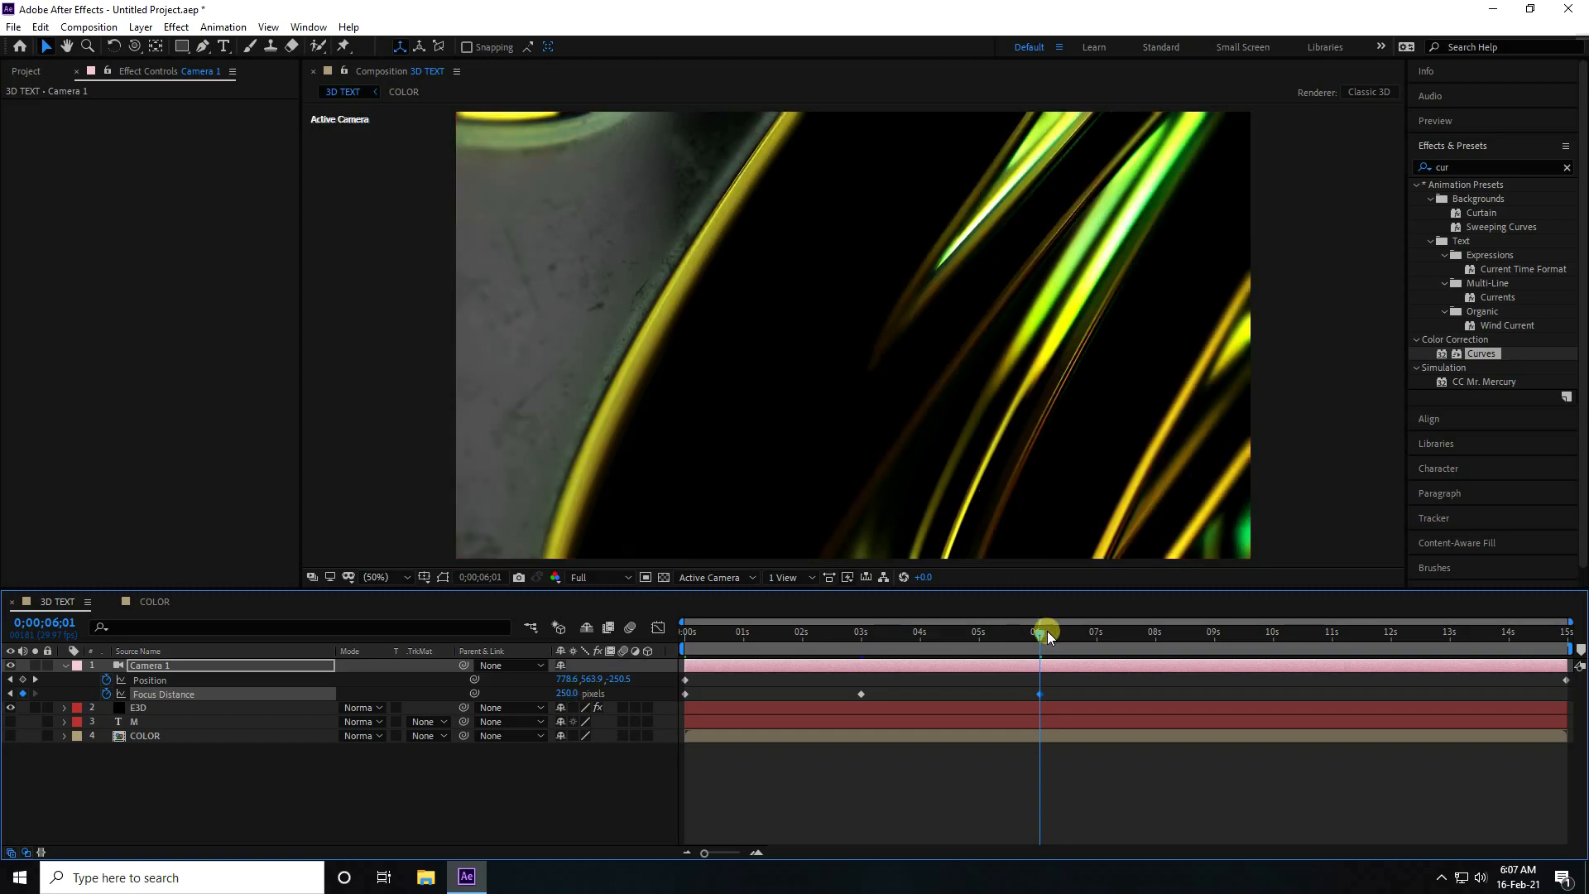
# - Keyframe Camera 1's Focus Distance at 200 pixels at 0;00;09;00 and at 260 pixels at 0;00;12;00
pyautogui.moveTo(1041, 633); pyautogui.dragTo(1213, 675)
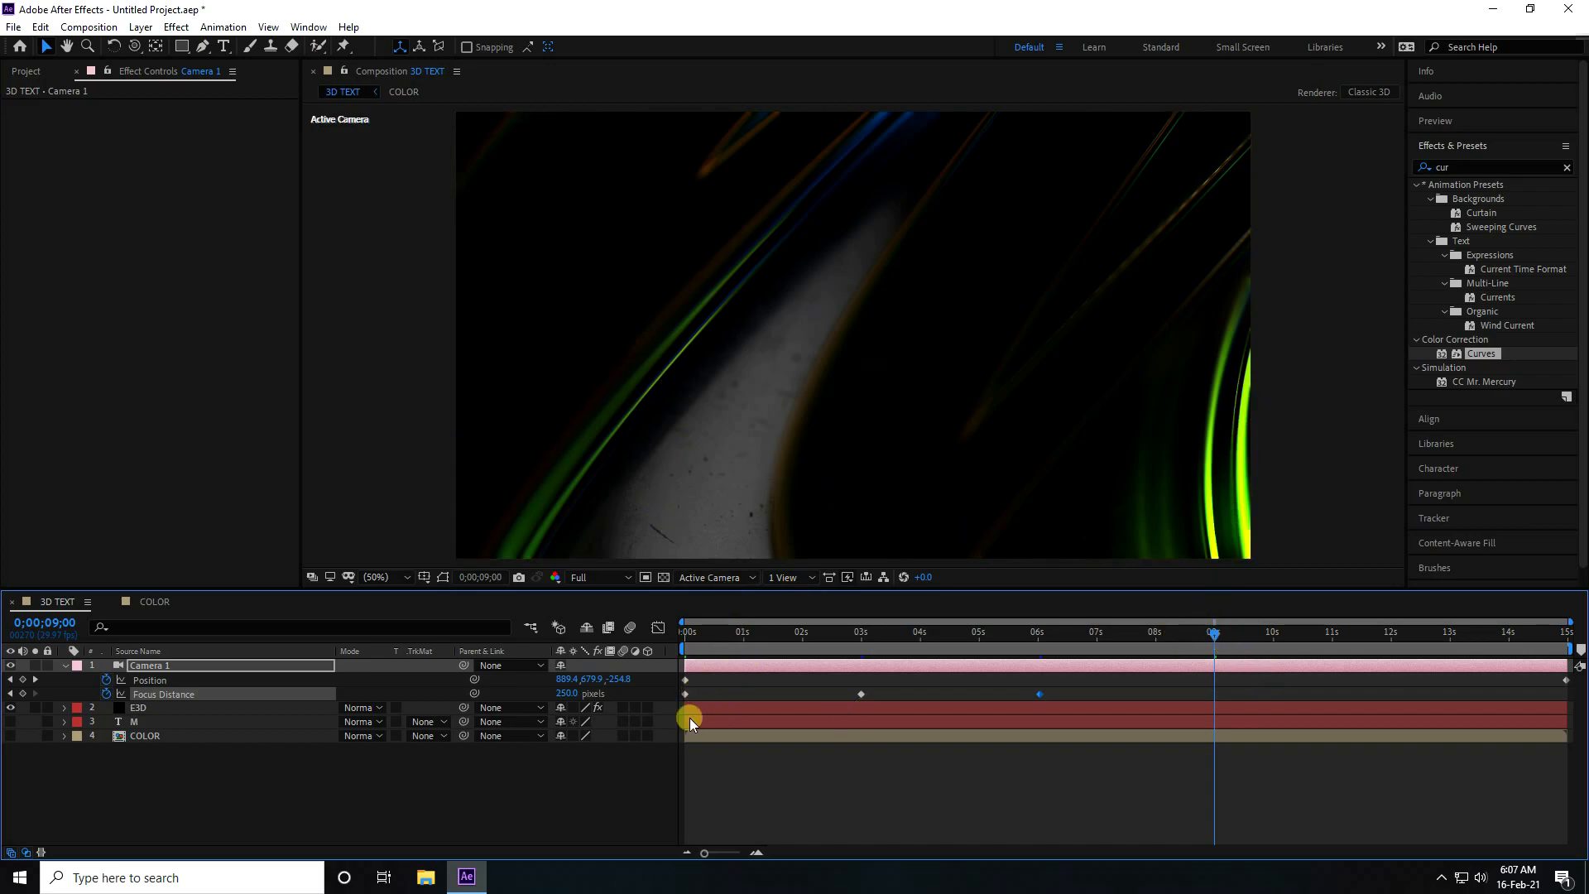
pyautogui.click(566, 694)
pyautogui.write('250')
pyautogui.press('Return')
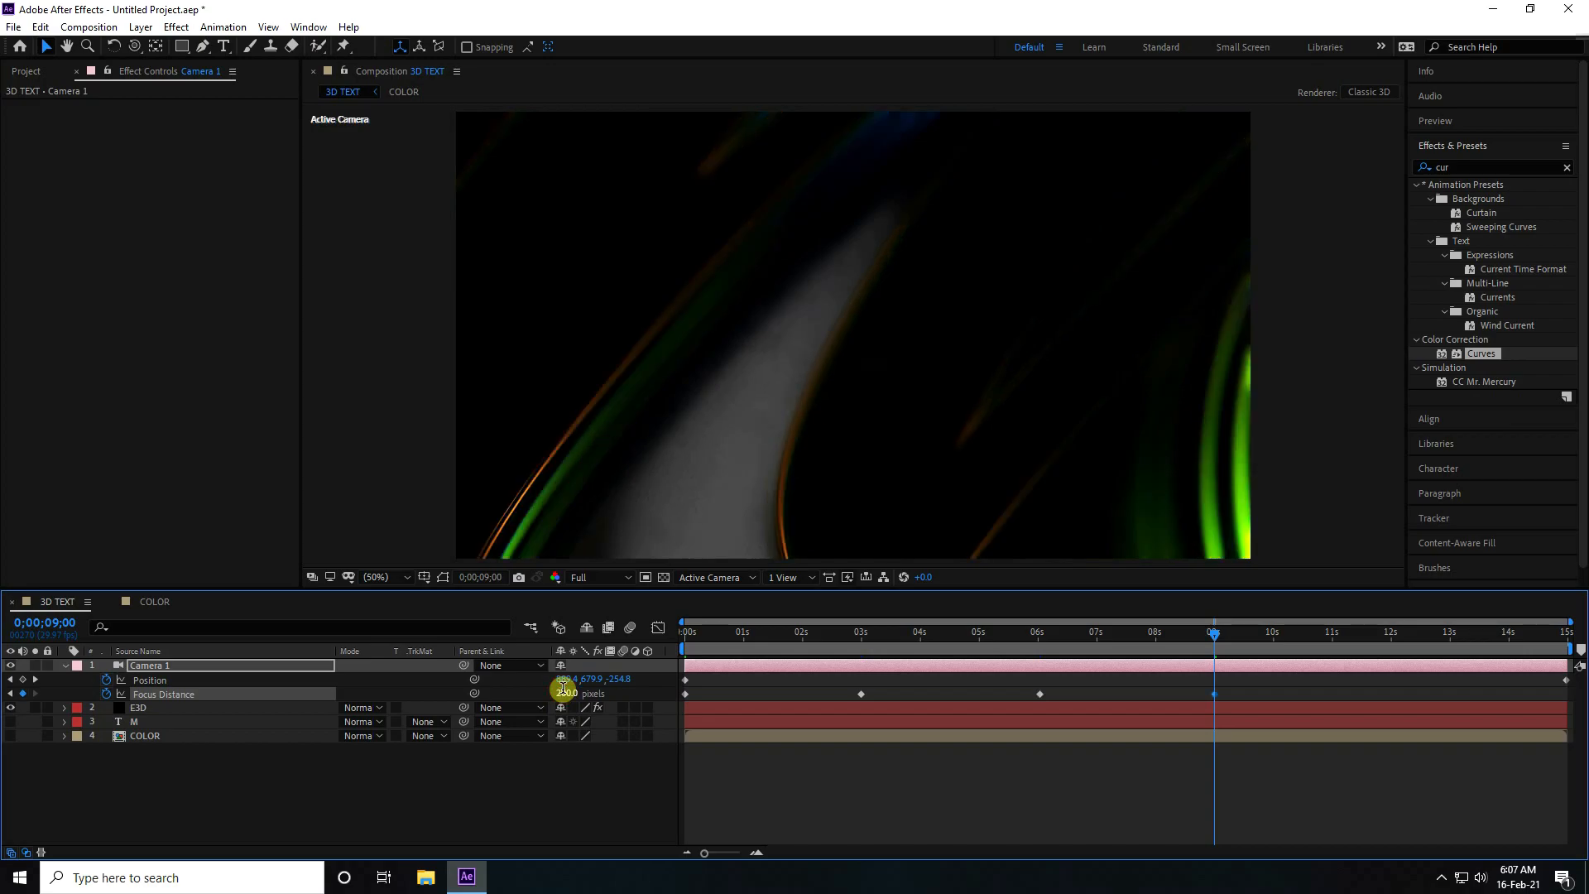
pyautogui.moveTo(1210, 631); pyautogui.dragTo(1388, 657)
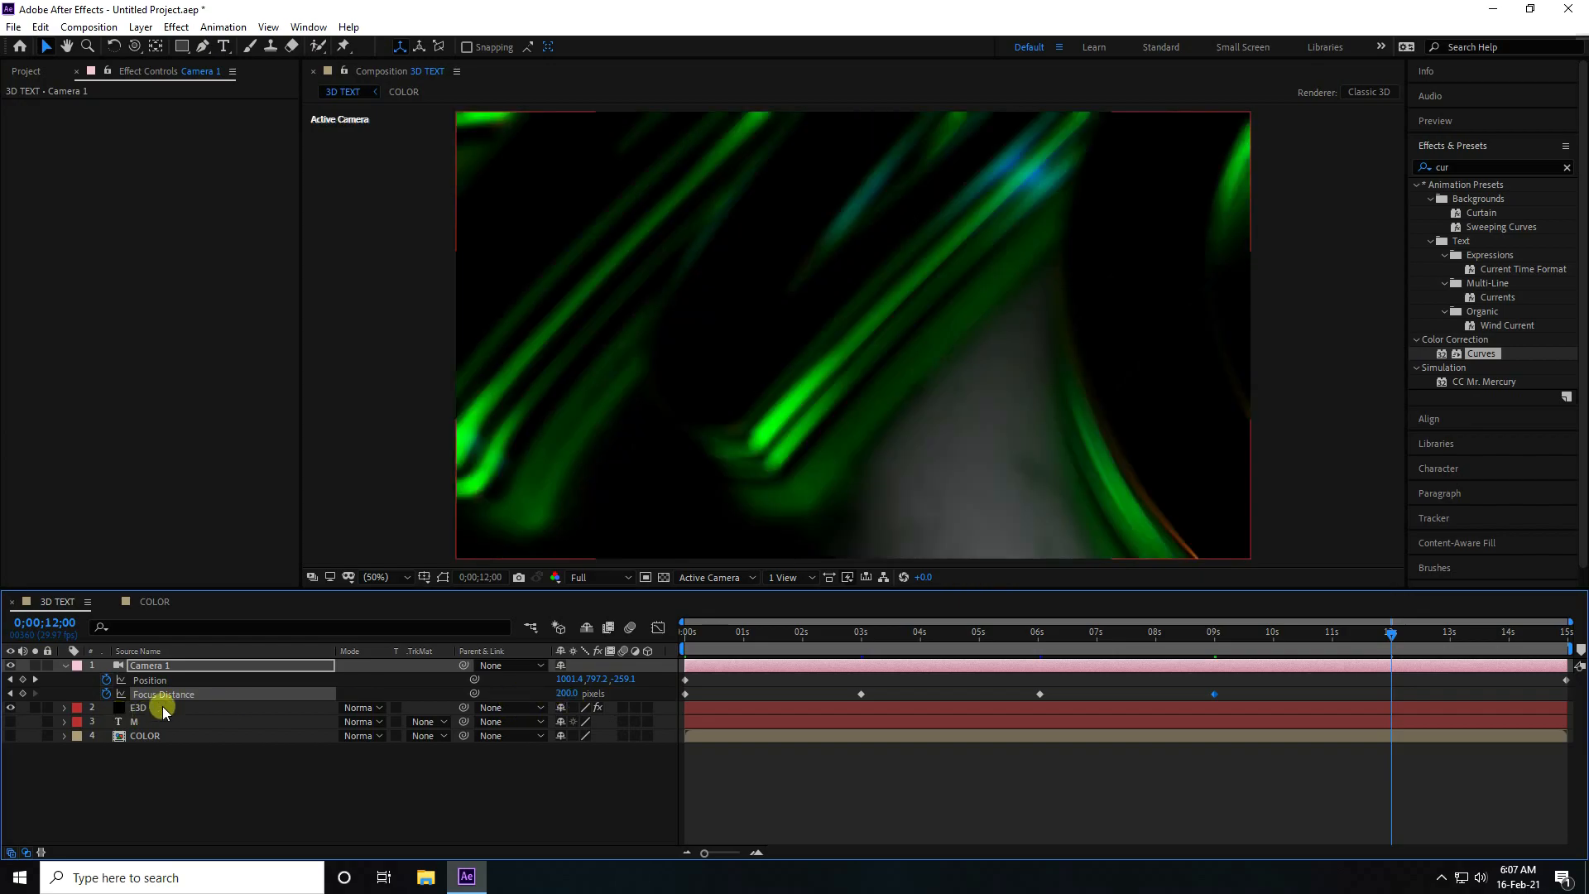
pyautogui.moveTo(573, 694); pyautogui.dragTo(612, 635)
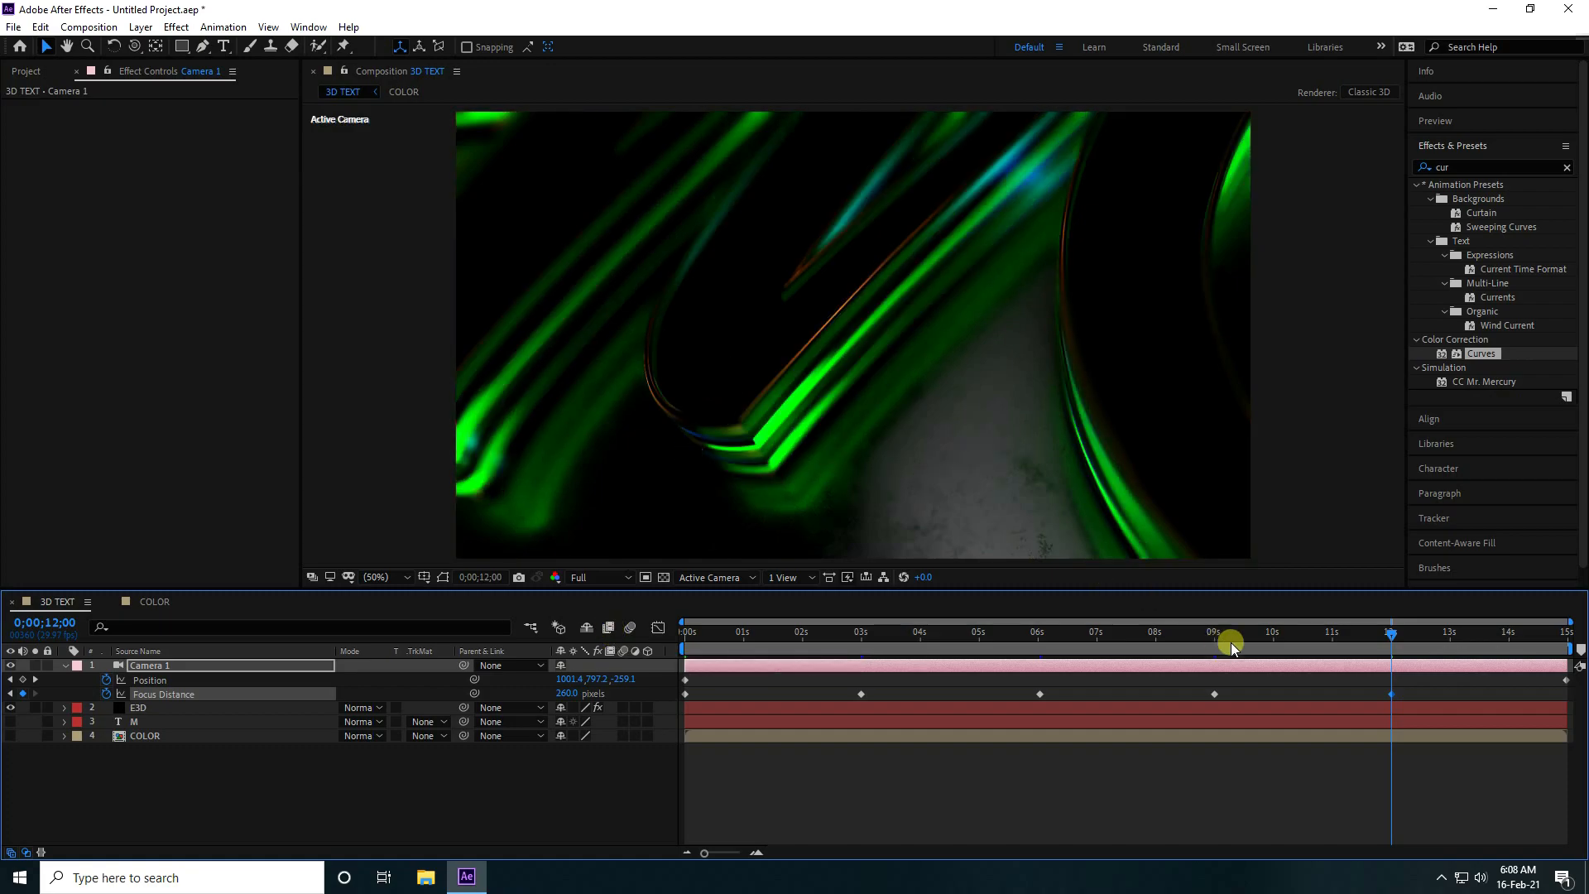
# - Keyframe Camera 1's Focus Distance at 350 pixels at 0;00;14;29 and return to the first frame
pyautogui.moveTo(1399, 636); pyautogui.dragTo(1567, 645)
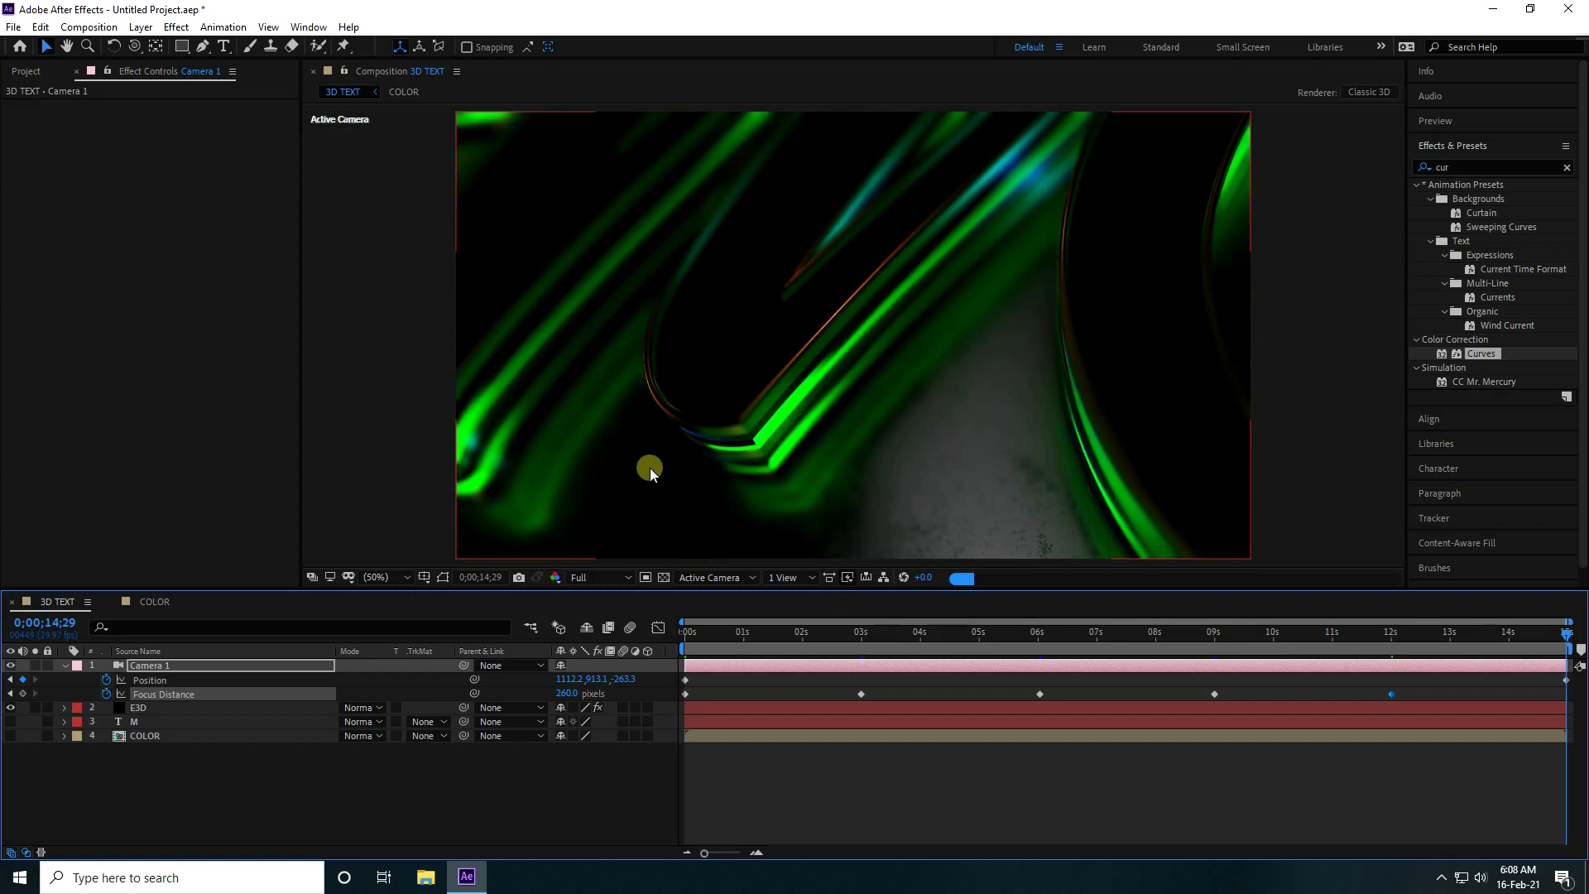
pyautogui.click(567, 693)
pyautogui.write('50')
pyautogui.press('Return')
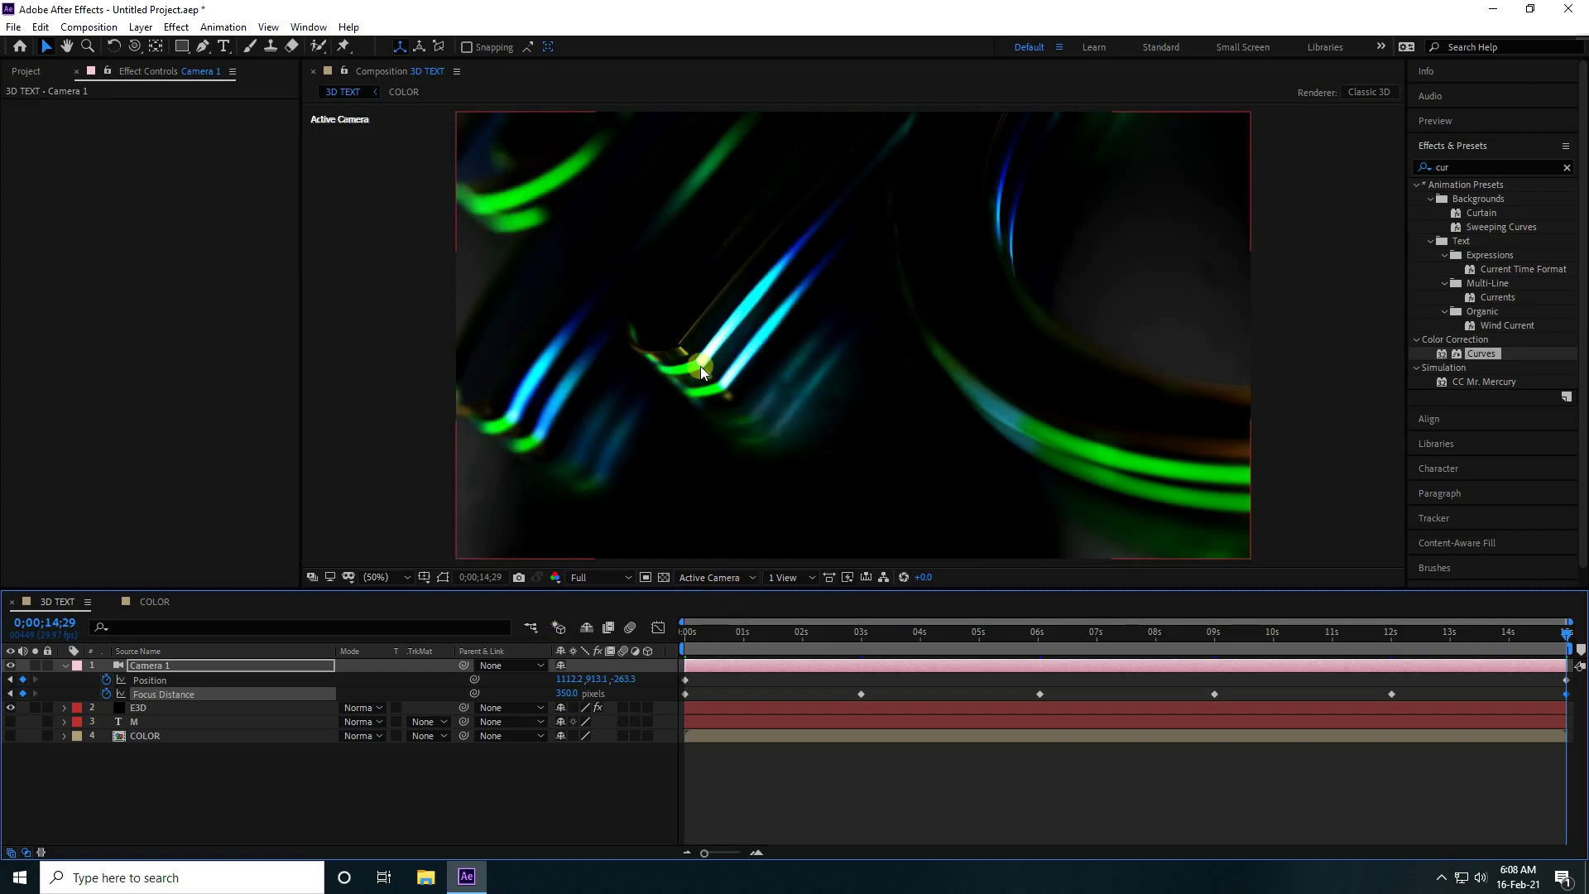
pyautogui.click(687, 632)
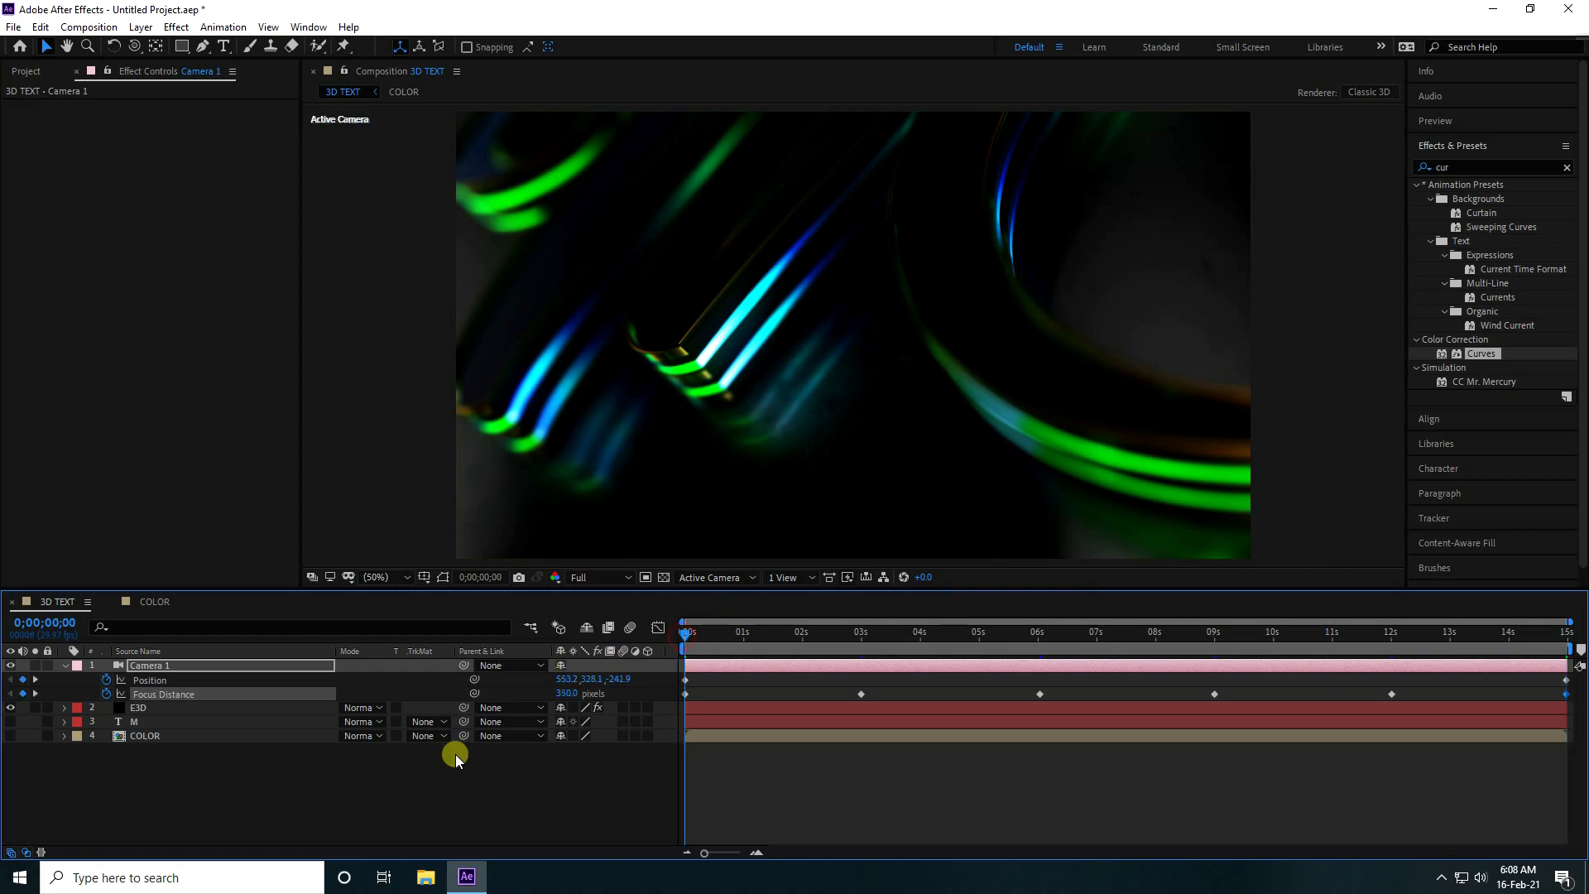